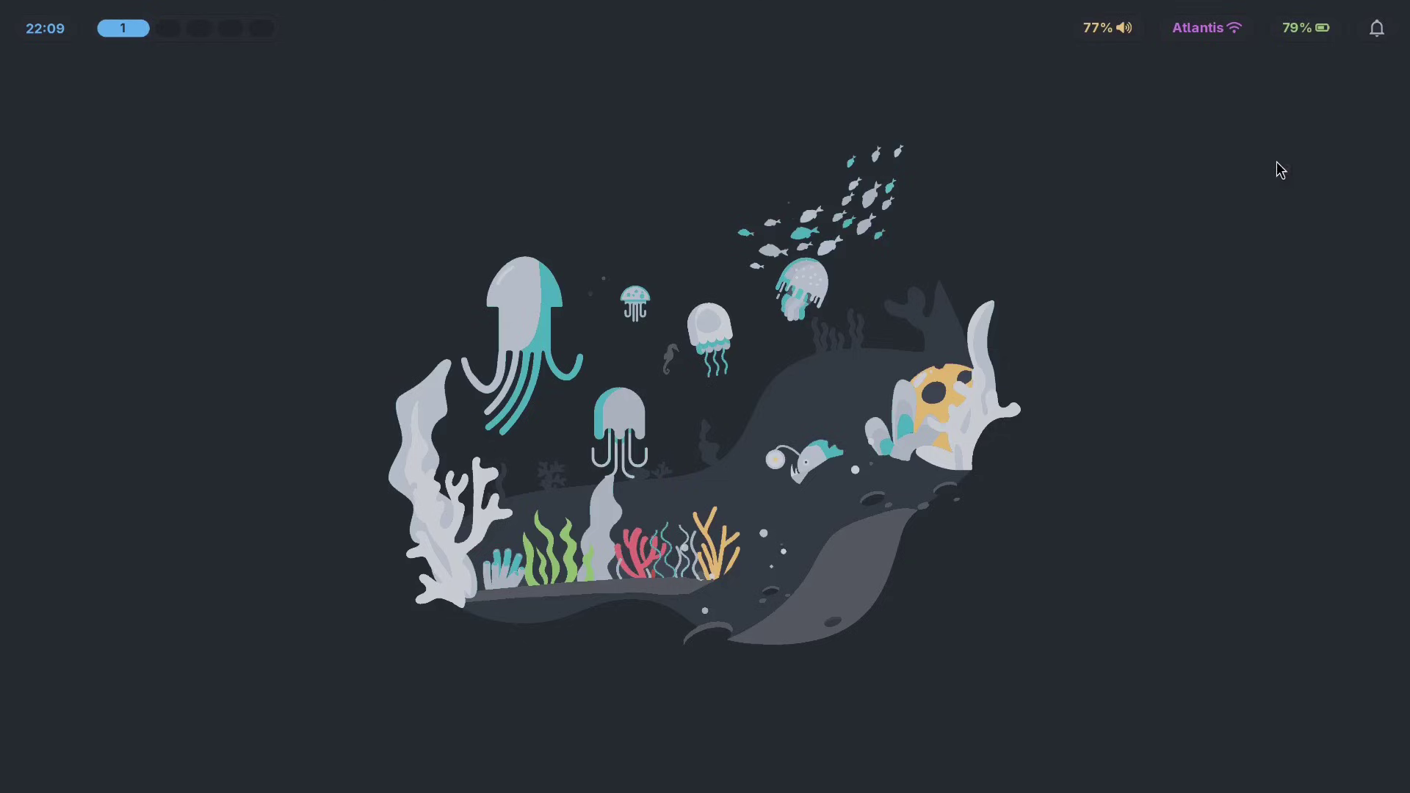
Open the SwayNC notification center from the bar bell, see it is empty, then close it.
click(1378, 30)
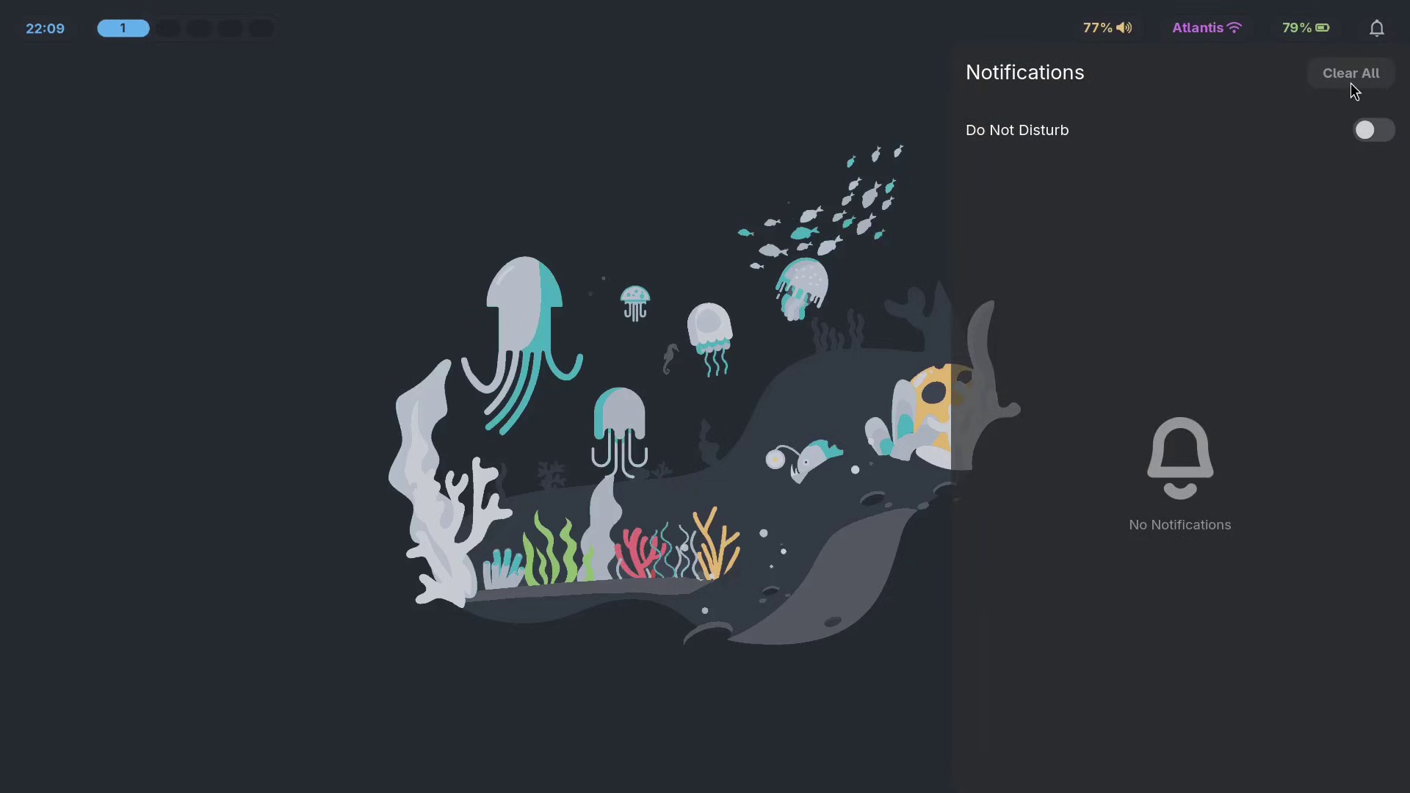
click(784, 209)
Open a new terminal and toggle the SwayNC notification center open and closed.
key(super+Return)
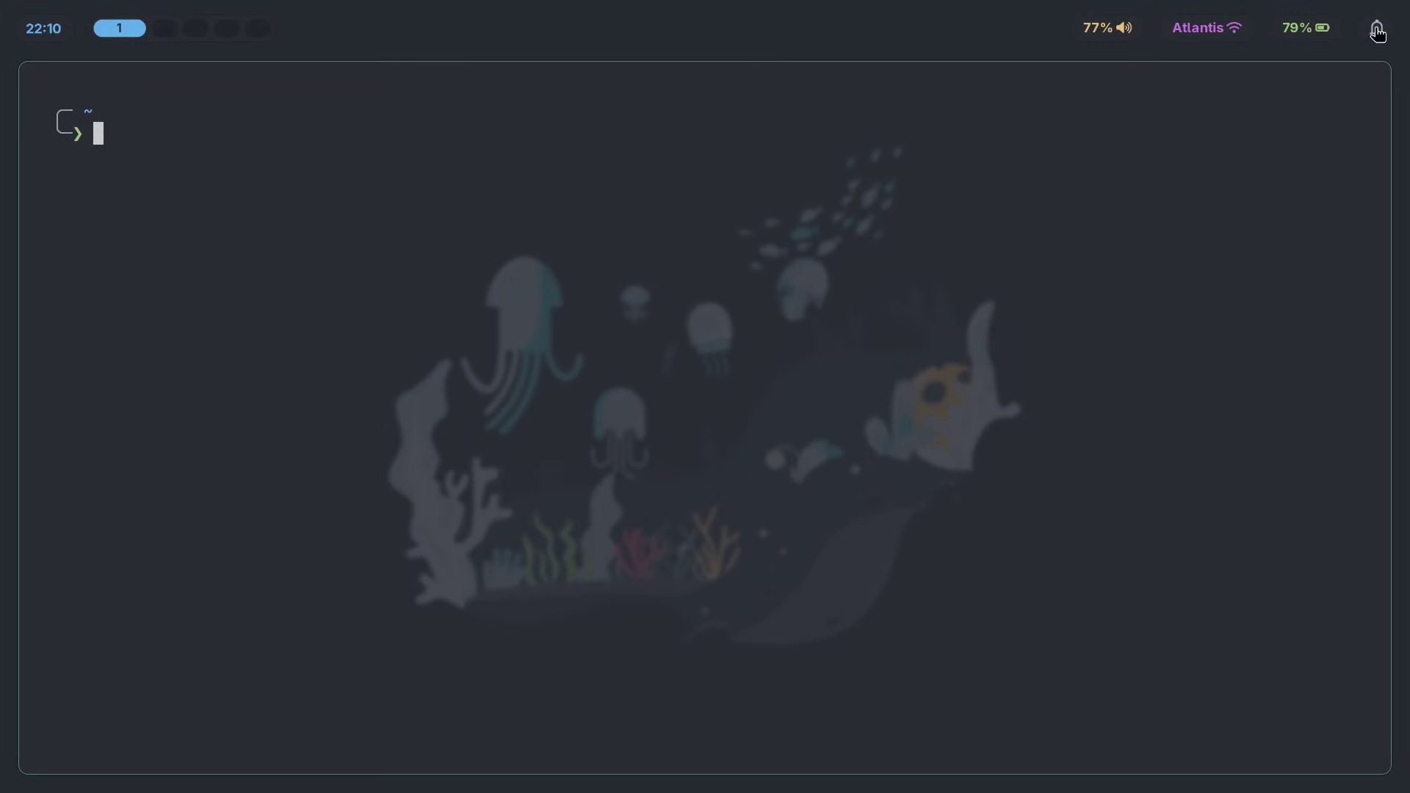
click(1377, 29)
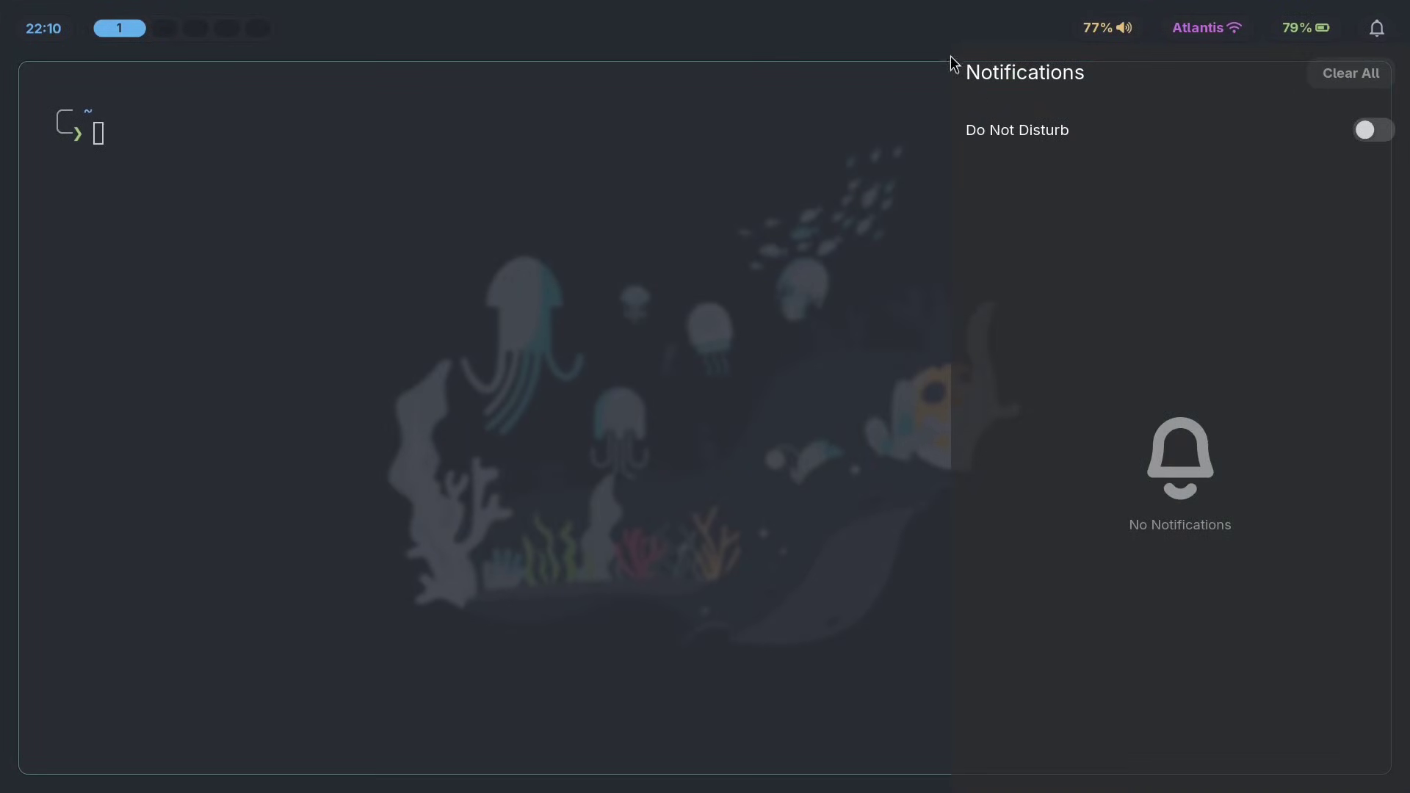
click(947, 177)
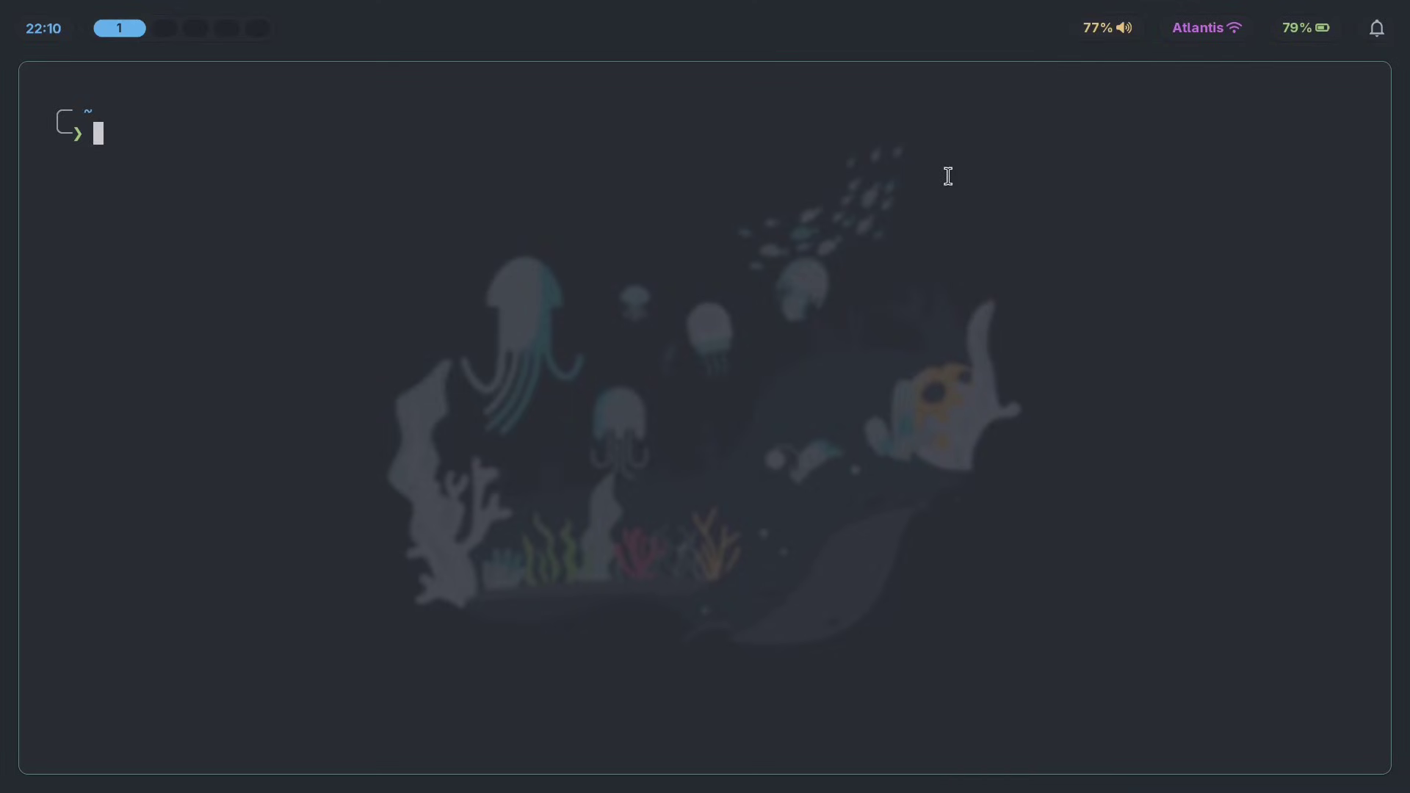
Send a test notification with 'notify-send hello hello' and dismiss its popup.
text(notify-sne)
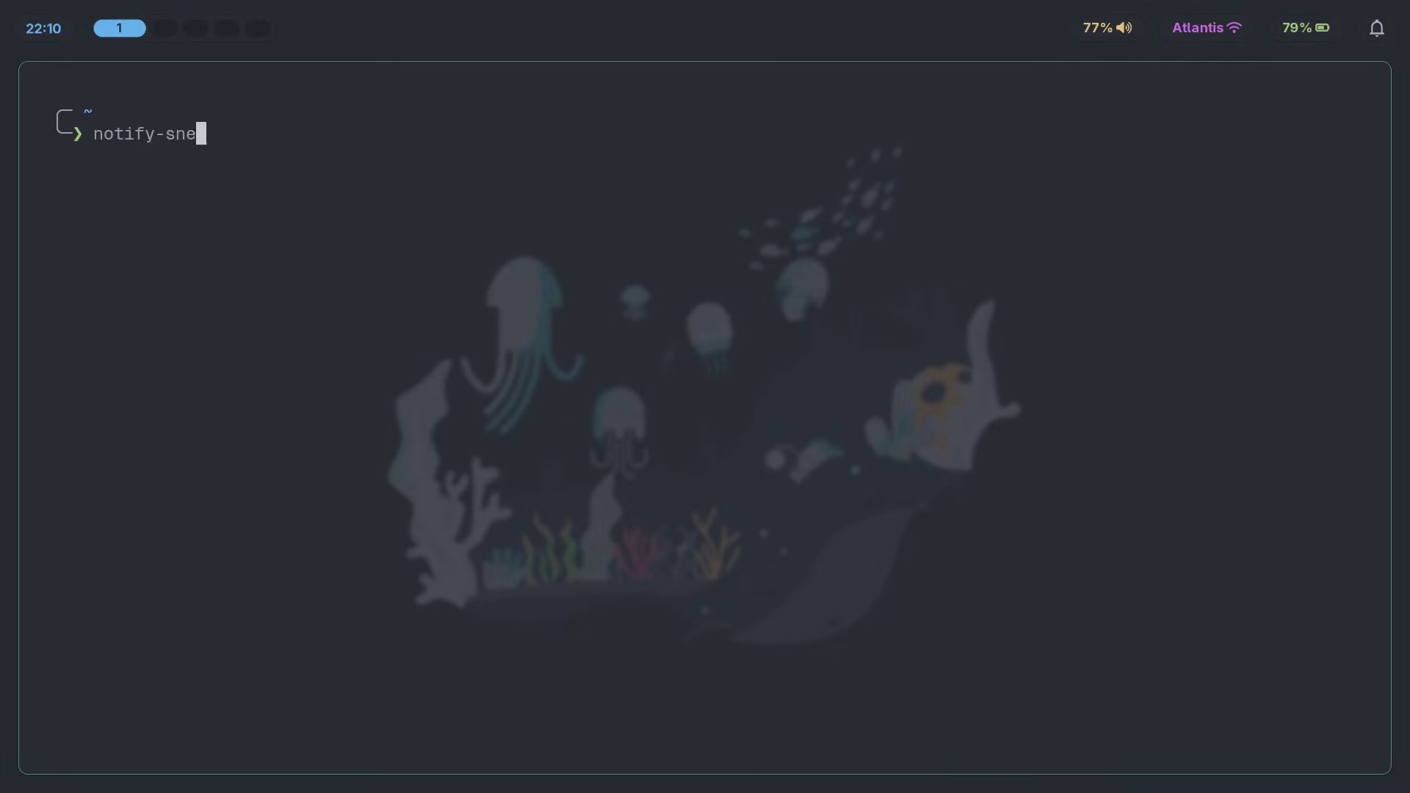
text(d)
key(BackSpace)
key(BackSpace)
key(BackSpace)
text(end hello)
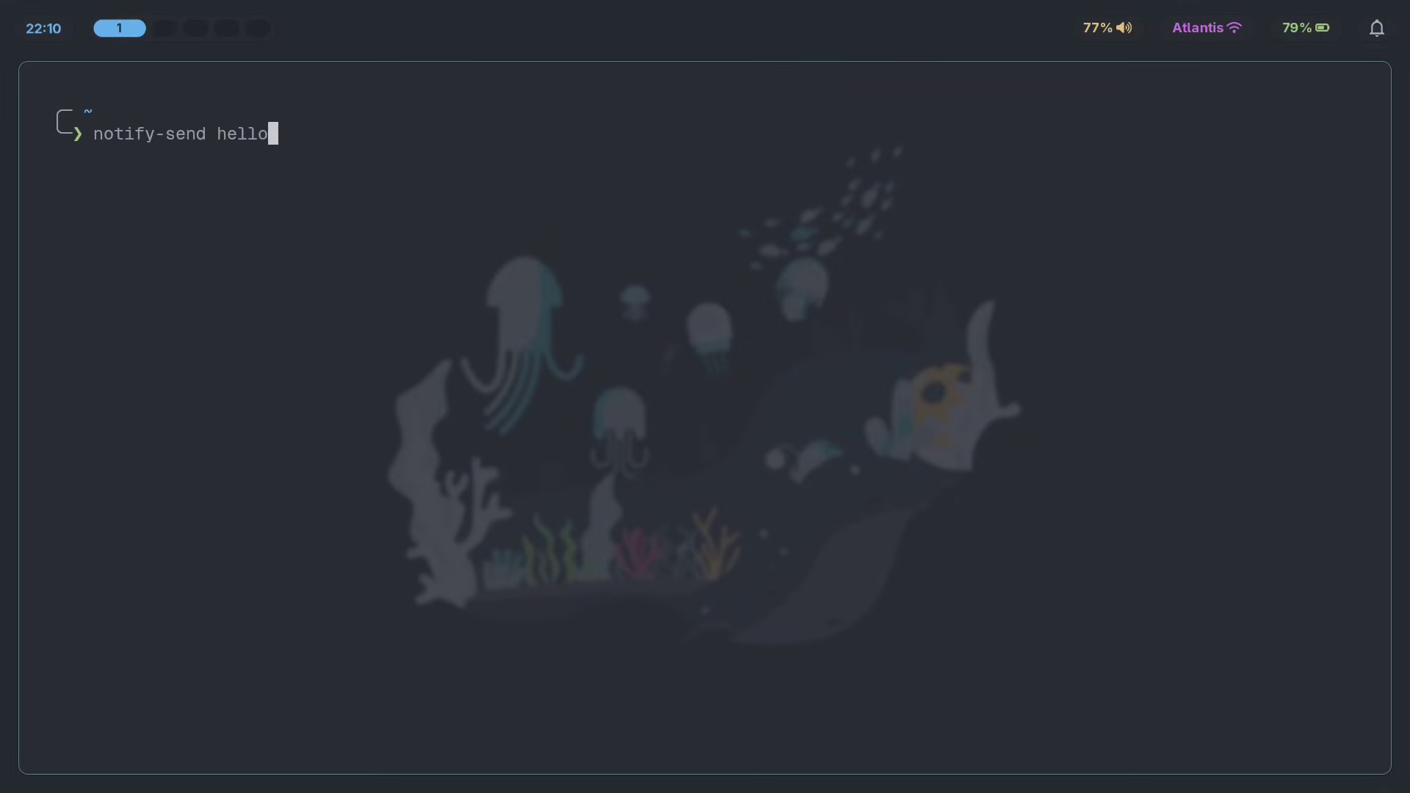
text( hello)
key(Return)
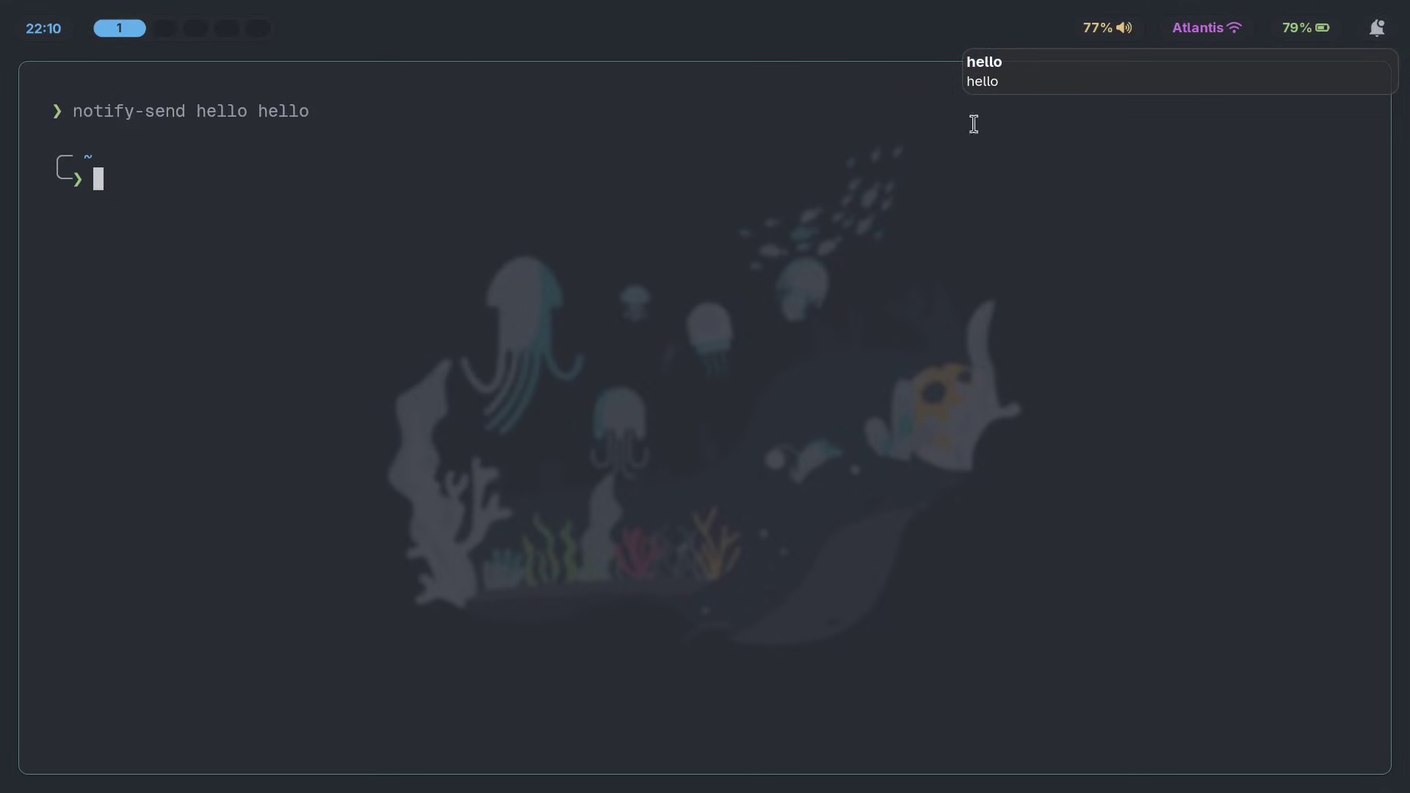
mouse_move(1027, 69)
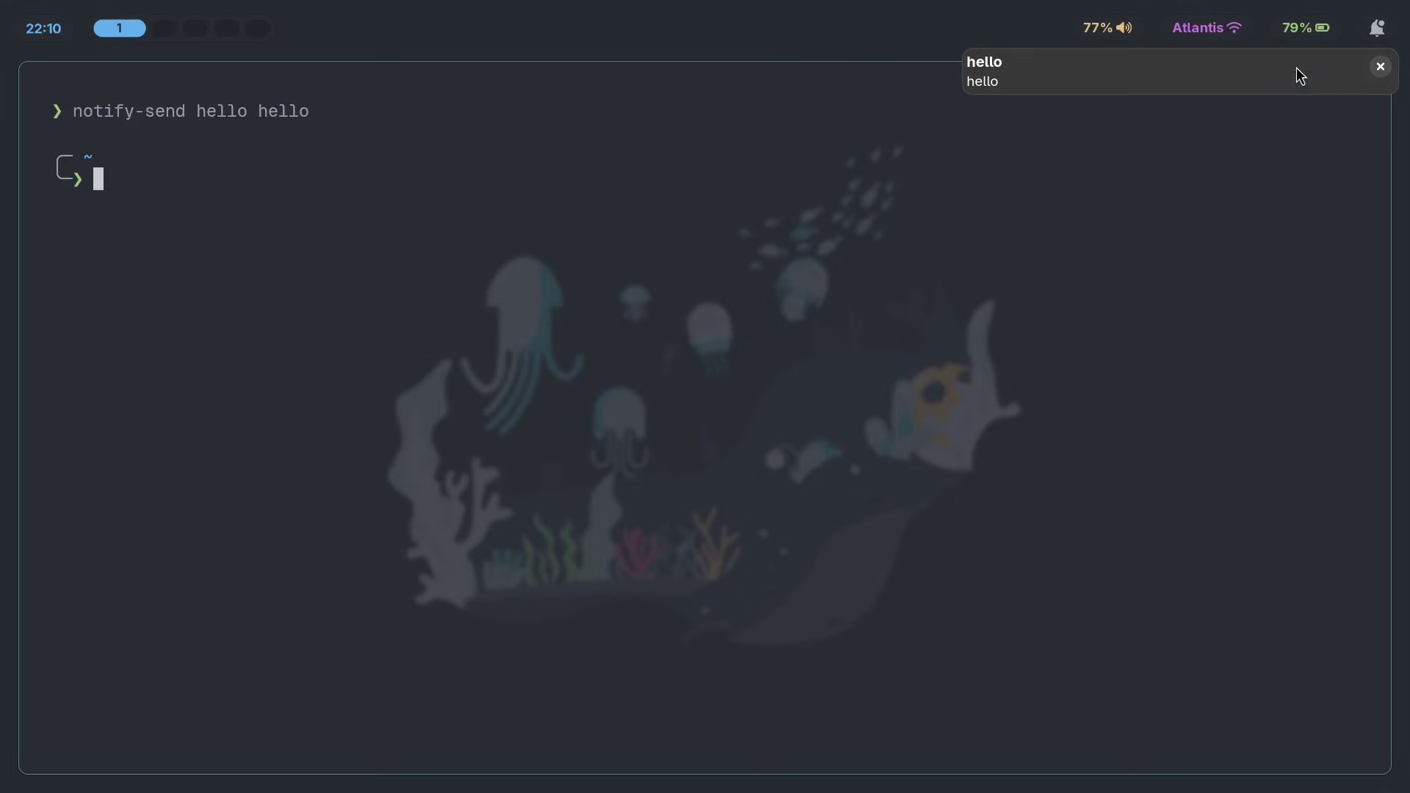
click(1380, 66)
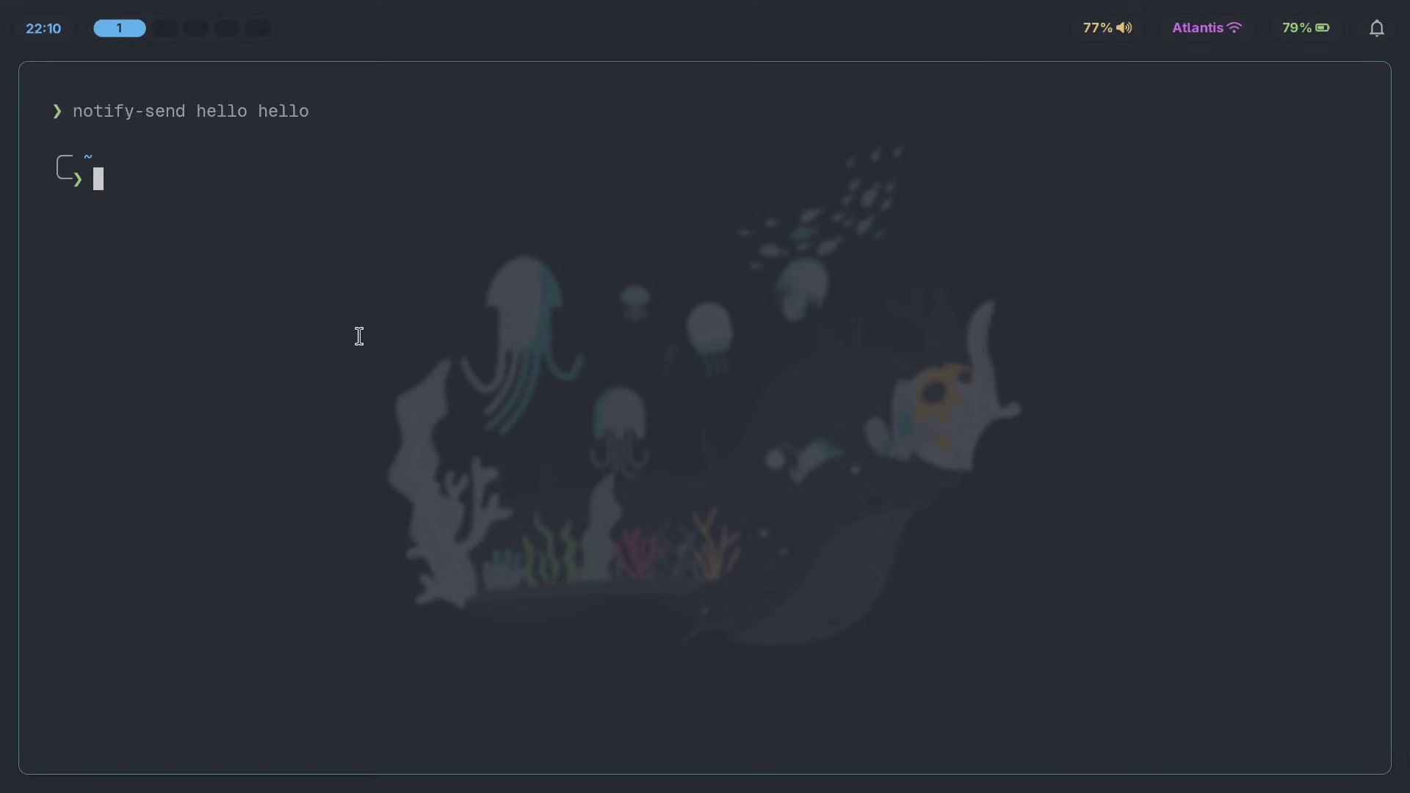
Close the terminal and launch Brave from the launcher, dismissing the keyring prompt.
key(super+q)
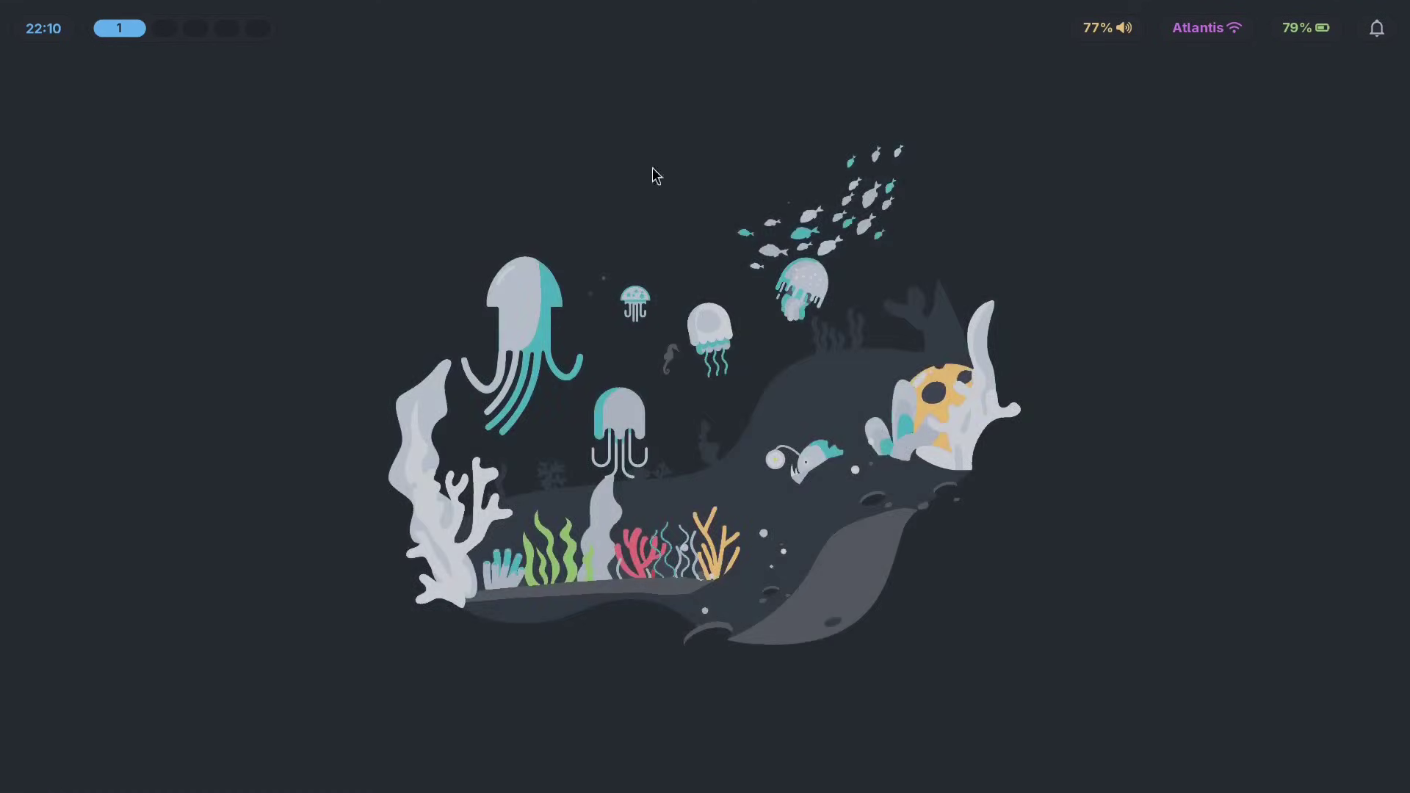
key(super+d)
text(b)
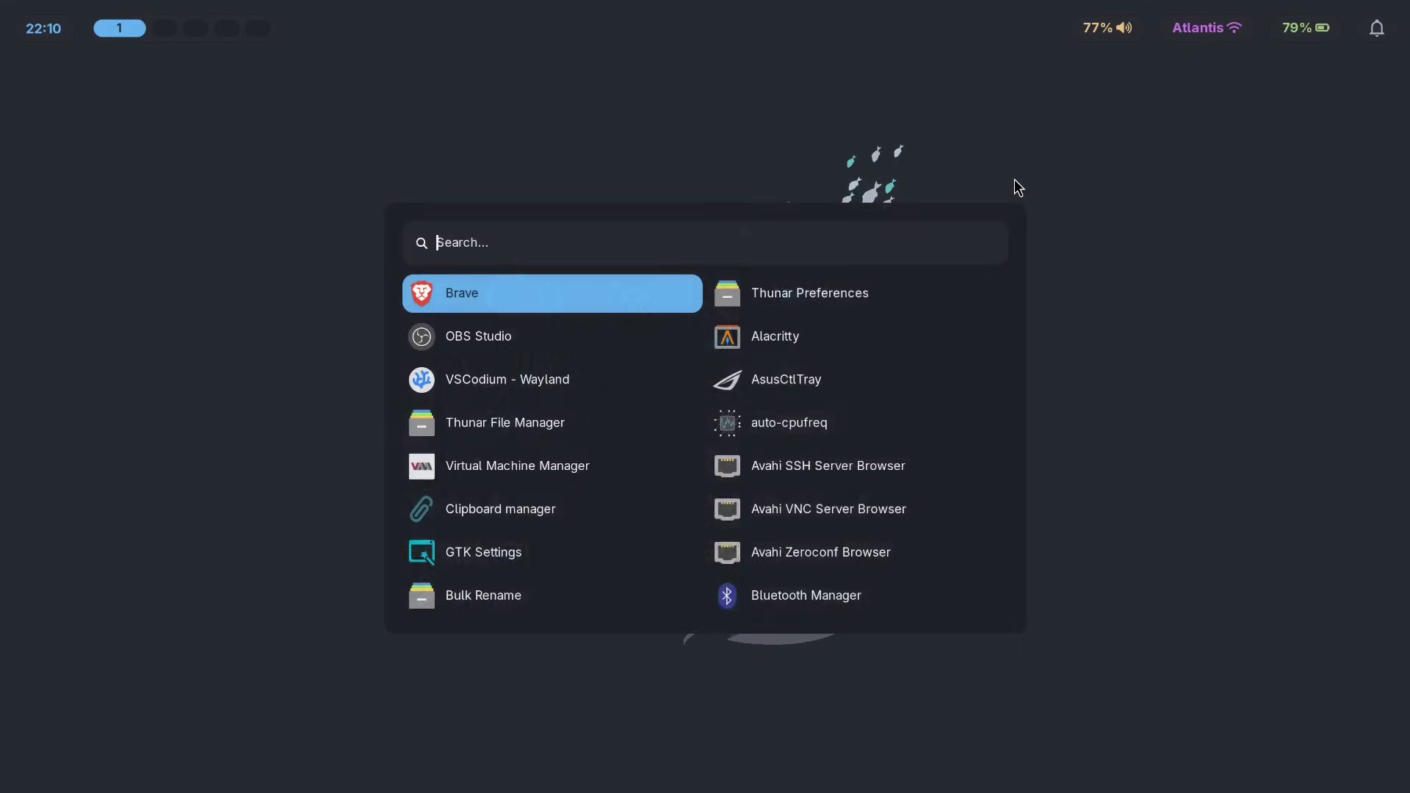
text(rav)
key(Return)
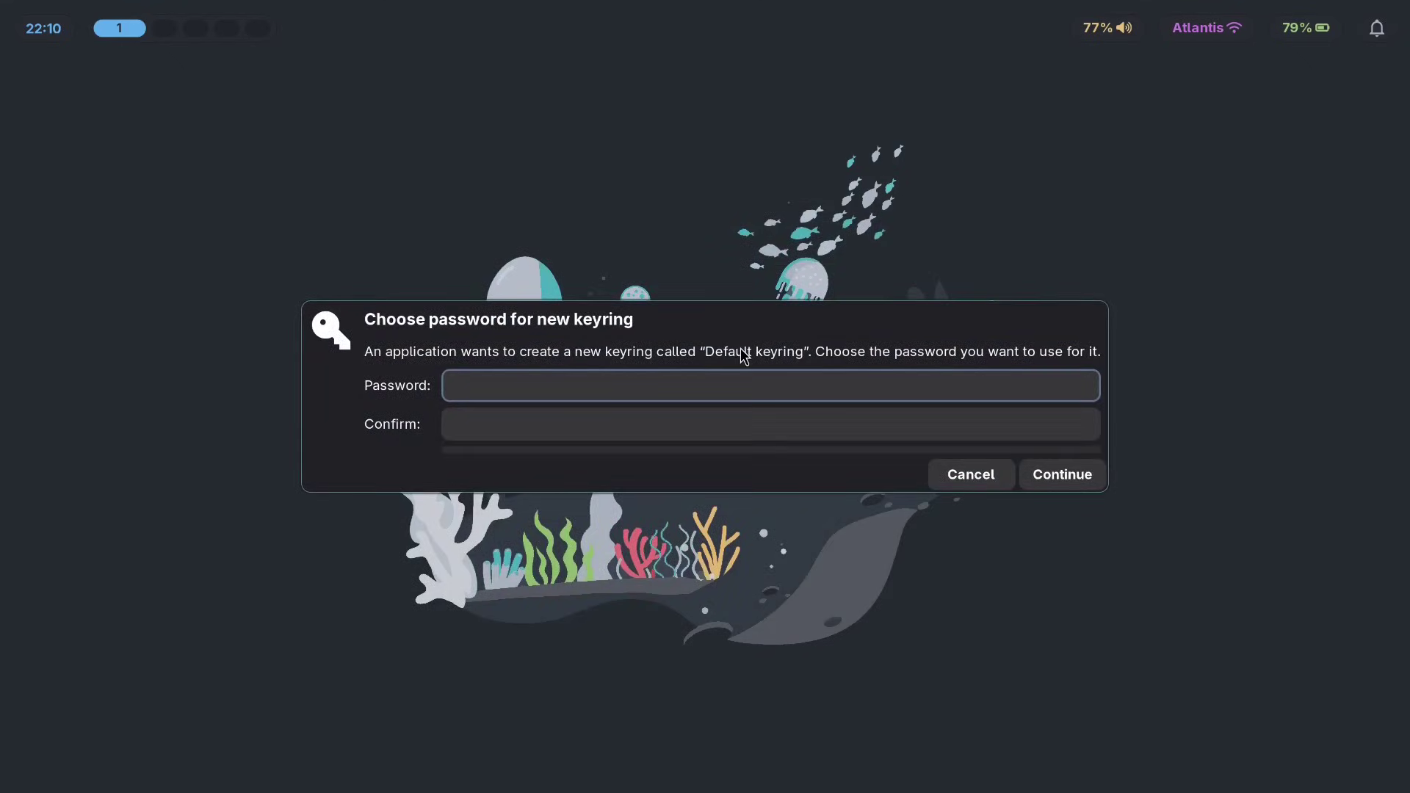
key(Escape)
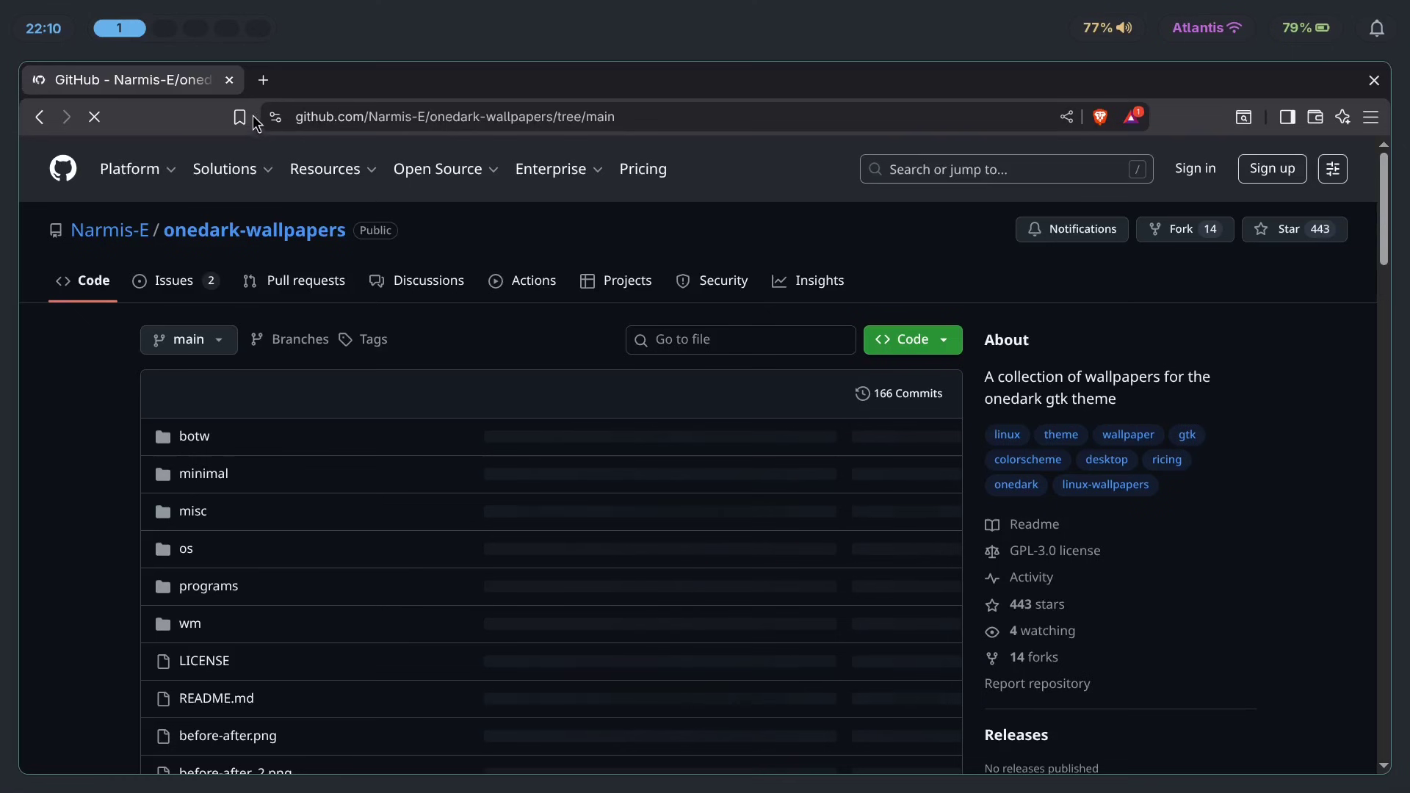
In a fresh tab, enter the github.com/erikreider SwayNotificationCenter repository address.
click(264, 79)
click(229, 80)
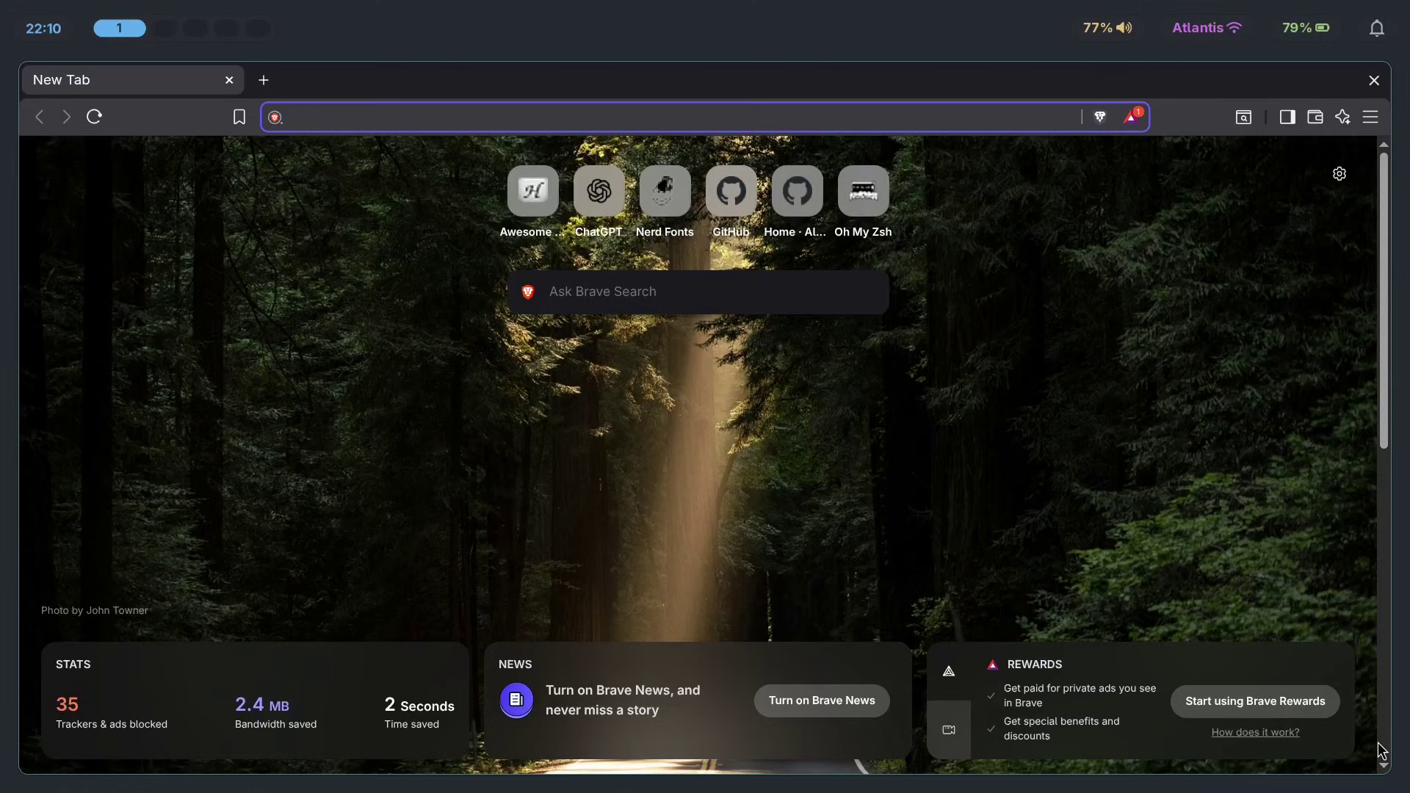
text(github.com/)
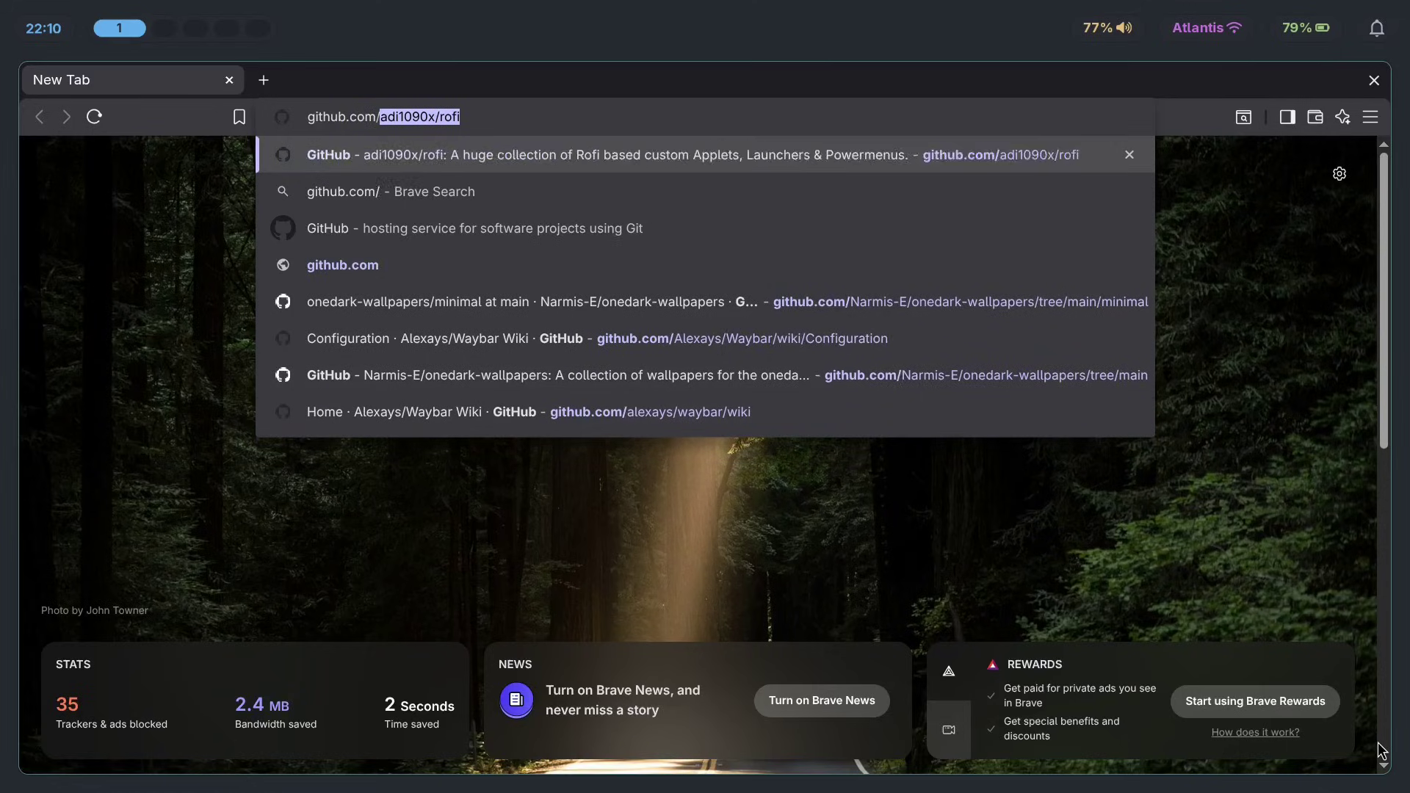
text(erik)
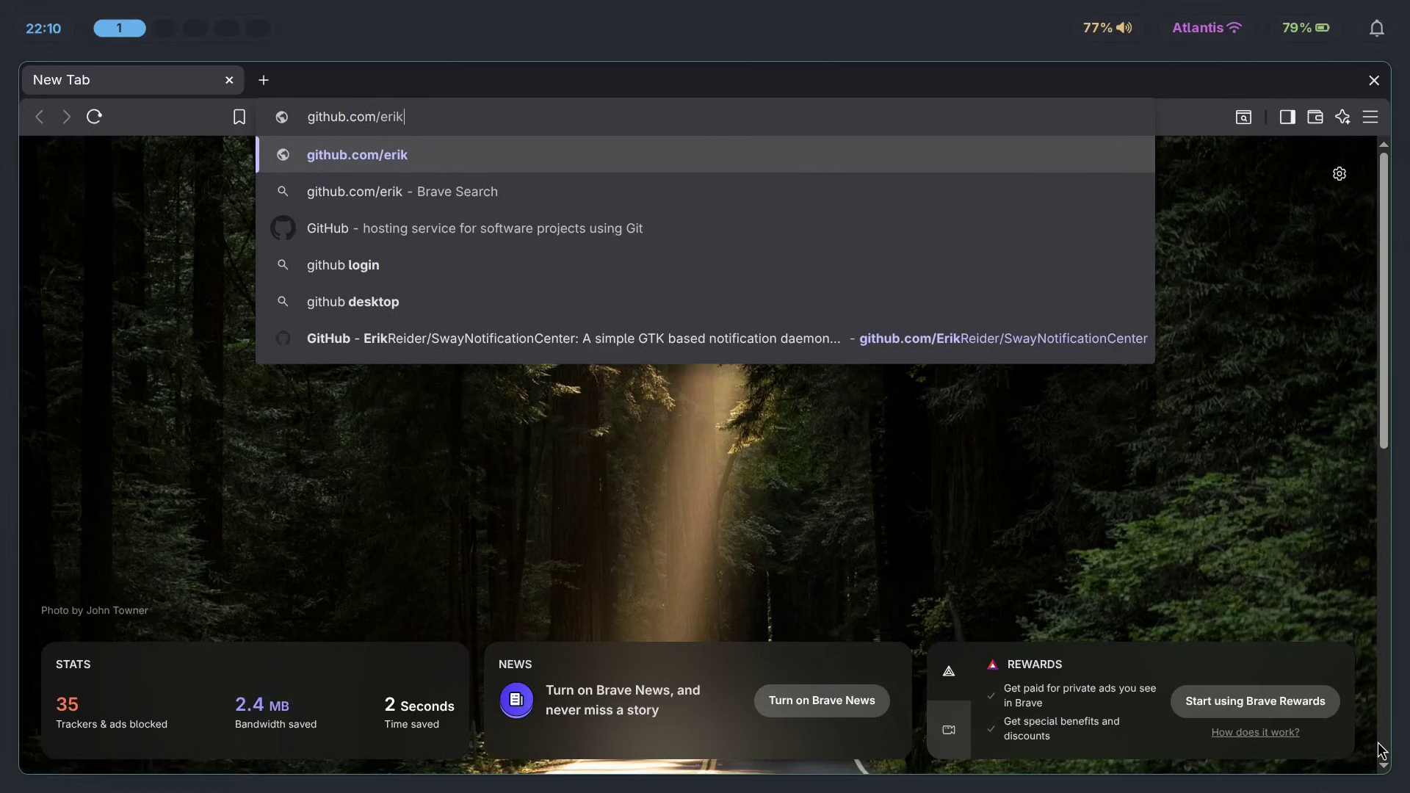
text(reider/swa)
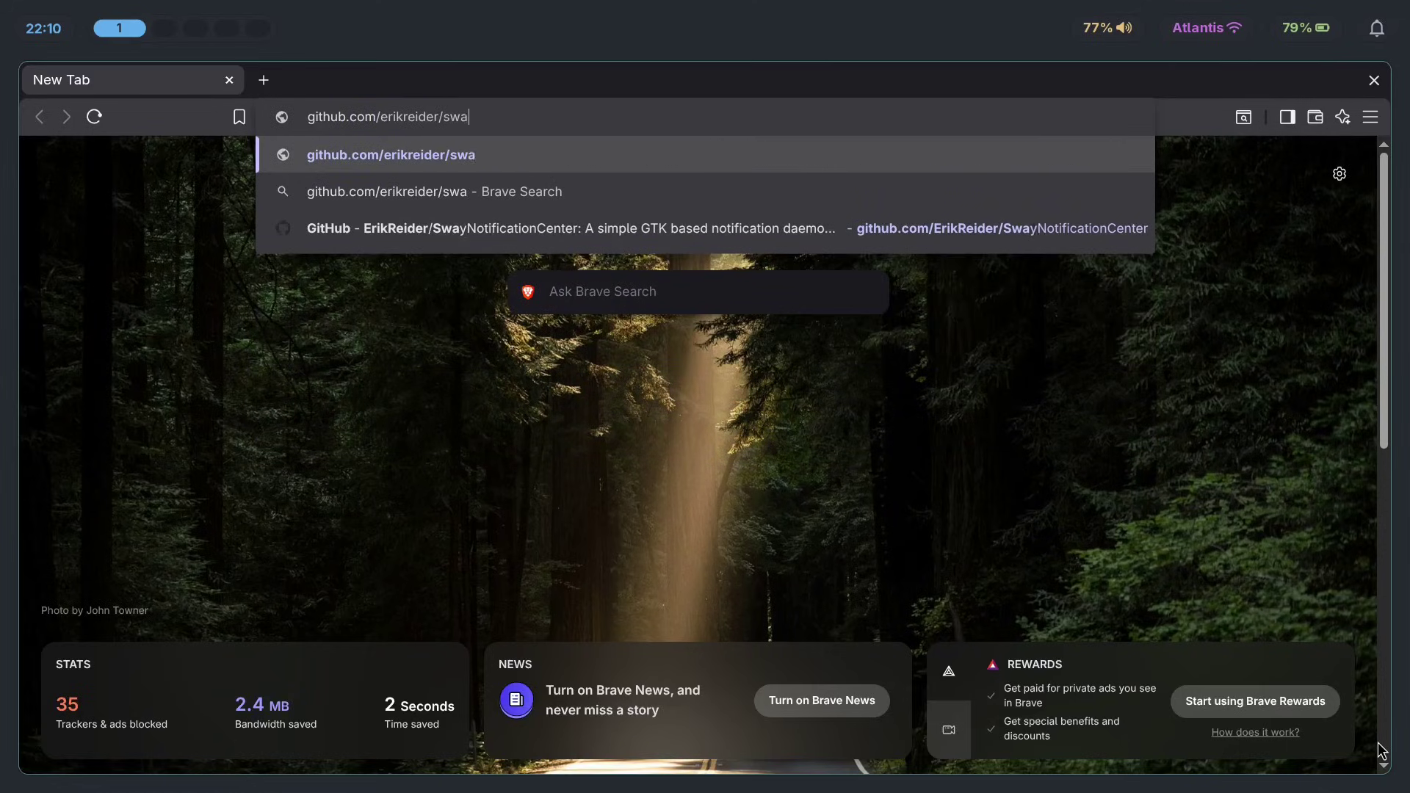
text(ynotificaationc)
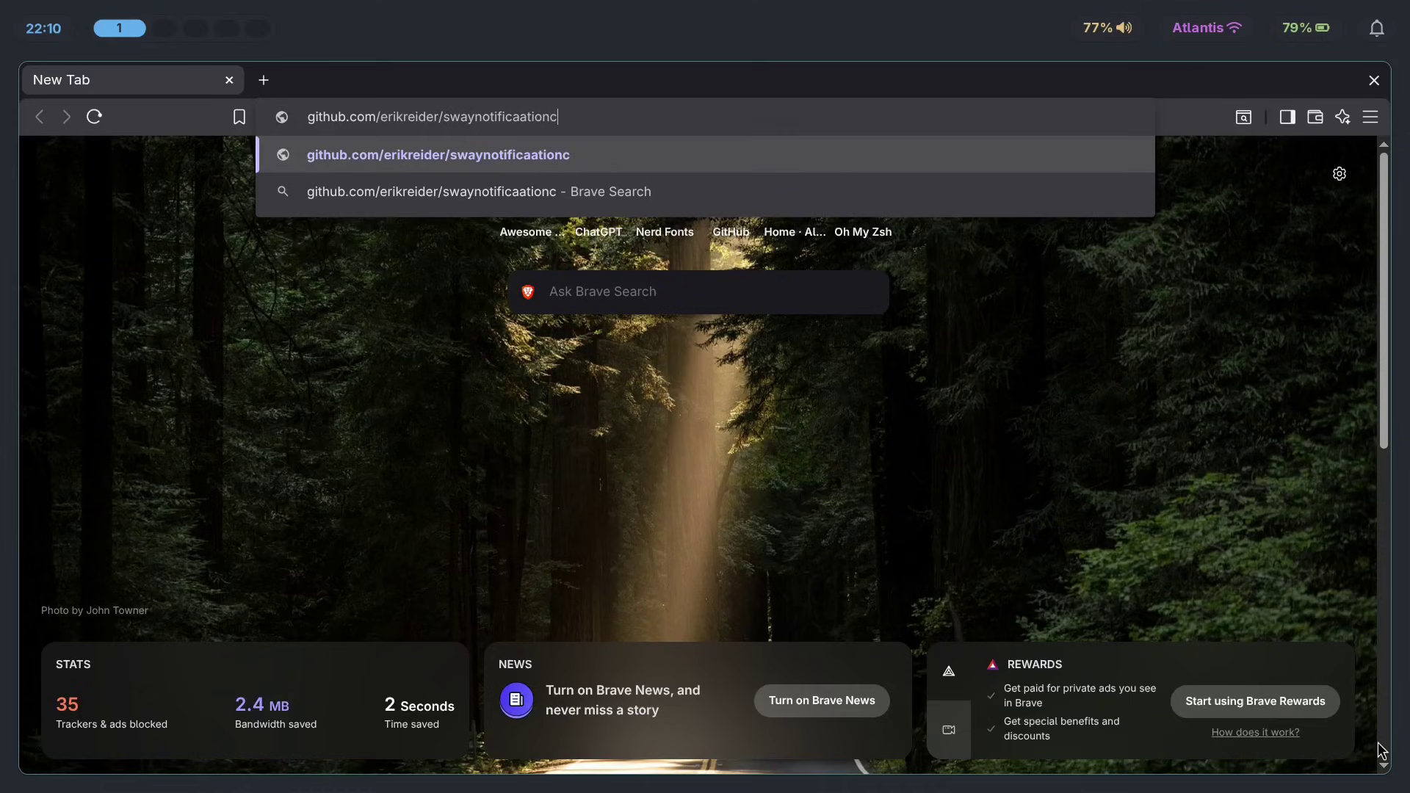
key(BackSpace)
key(BackSpace)
key(BackSpace)
key(BackSpace)
key(BackSpace)
key(BackSpace)
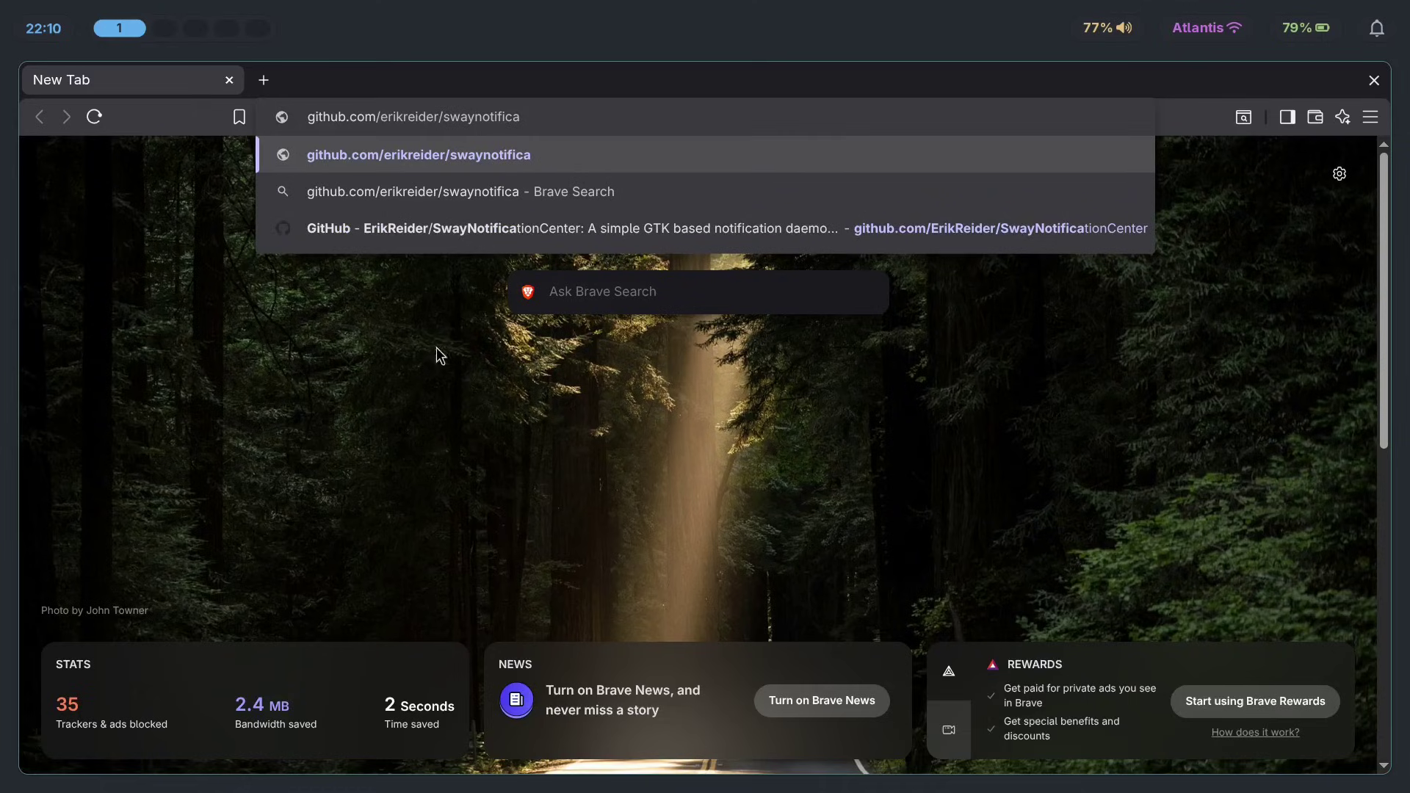
Open the SwayNotificationCenter repository and jump to its README's 'Want to show off your sick config?' section.
click(505, 243)
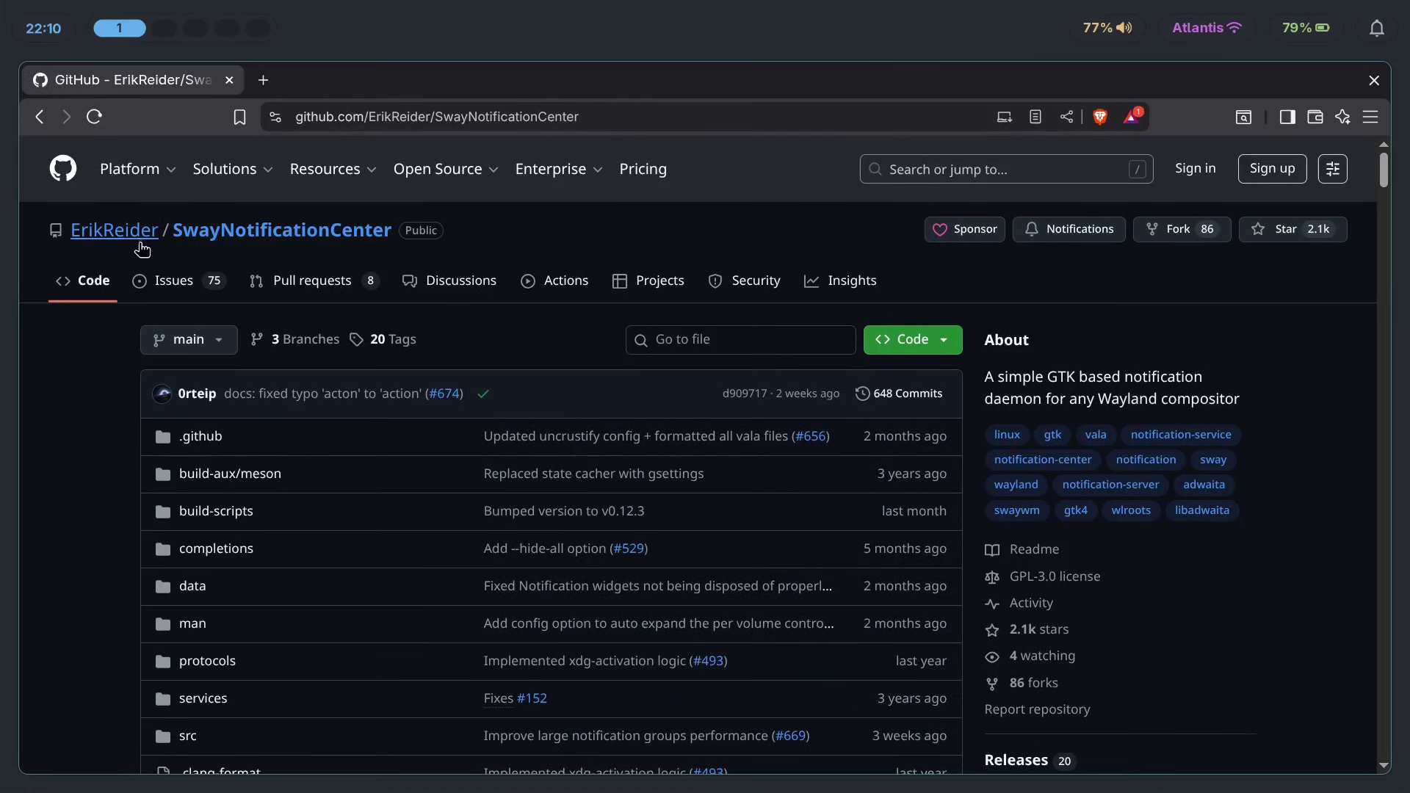
scroll(411, 359, down, 5)
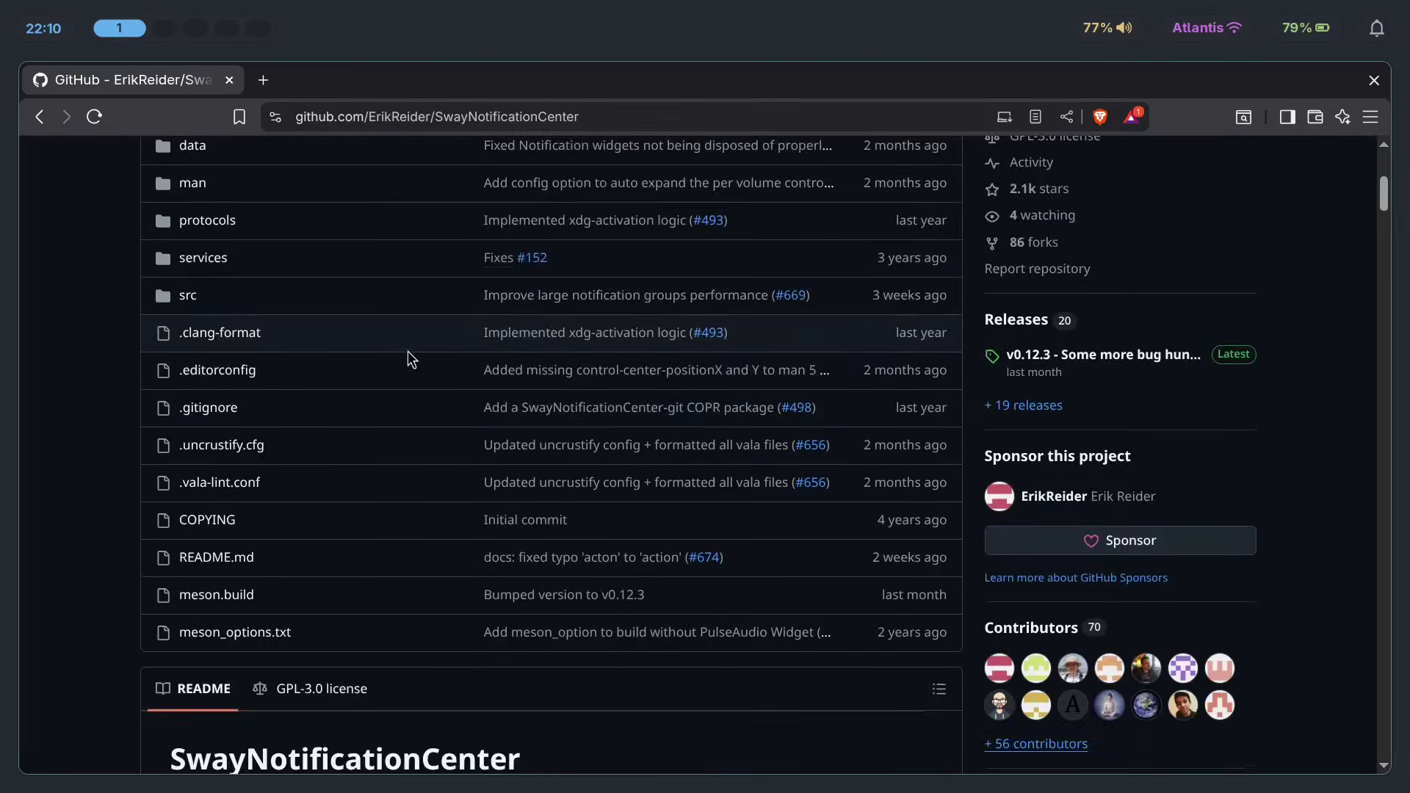
scroll(411, 360, down, 5)
scroll(522, 537, down, 5)
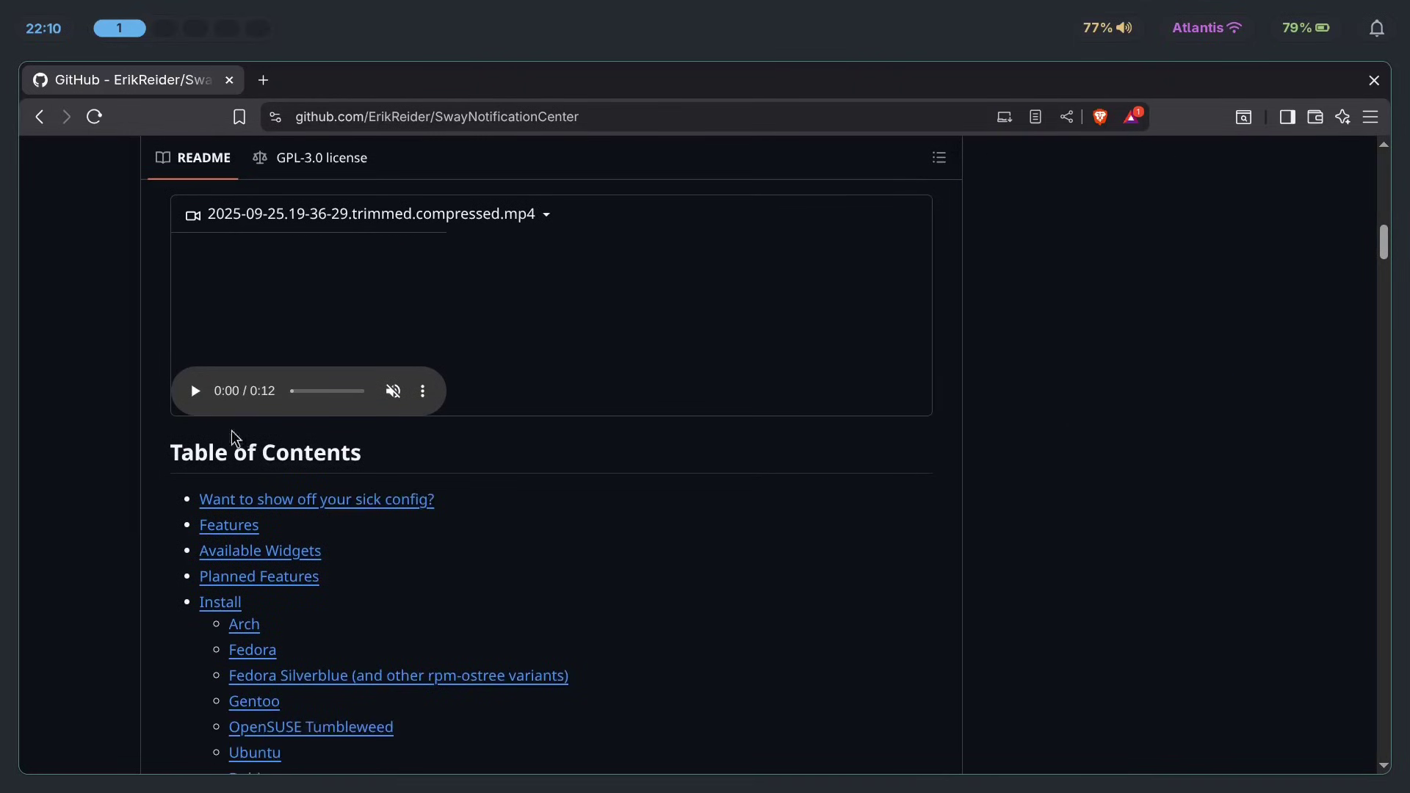
scroll(649, 394, down, 12)
scroll(258, 185, up, 1)
scroll(234, 195, up, 1)
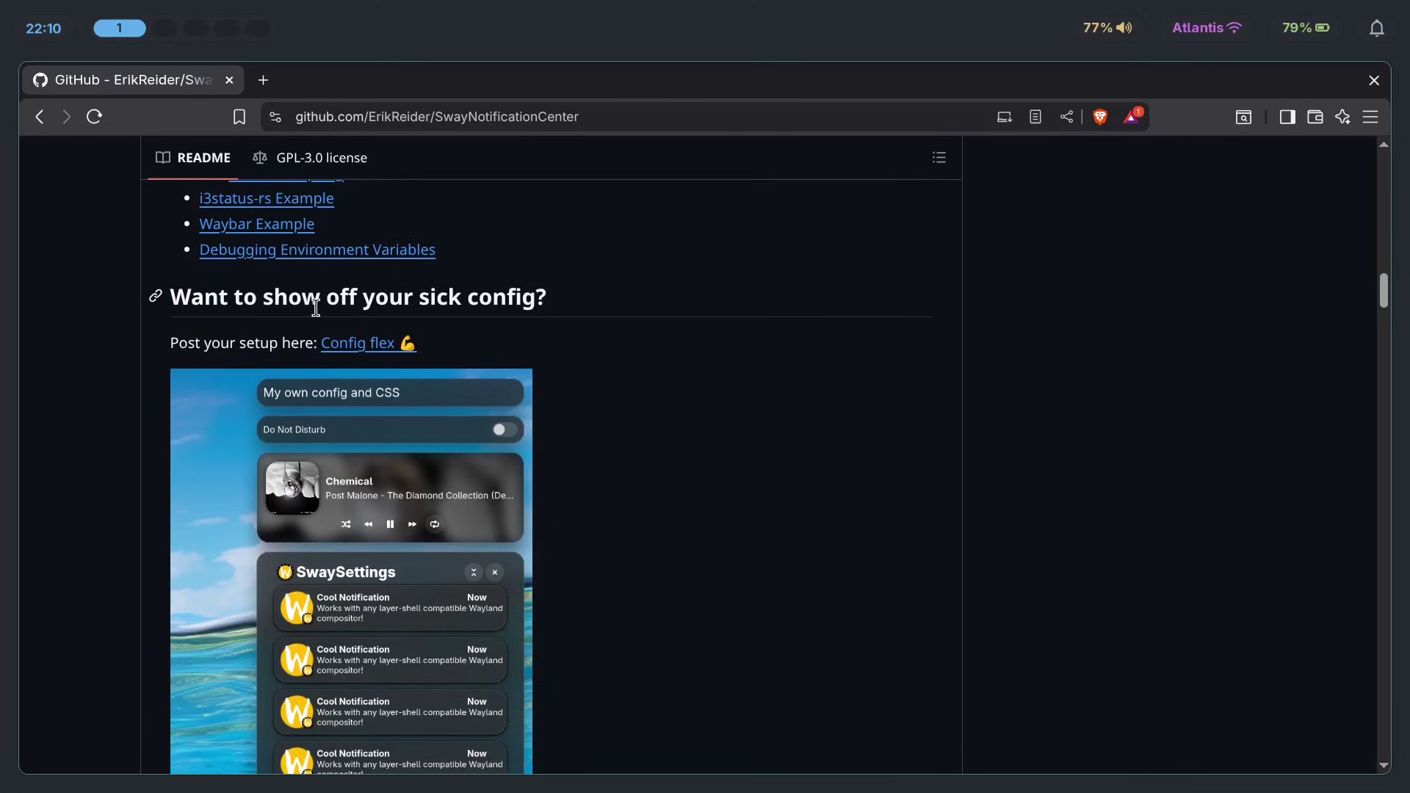
scroll(358, 404, down, 1)
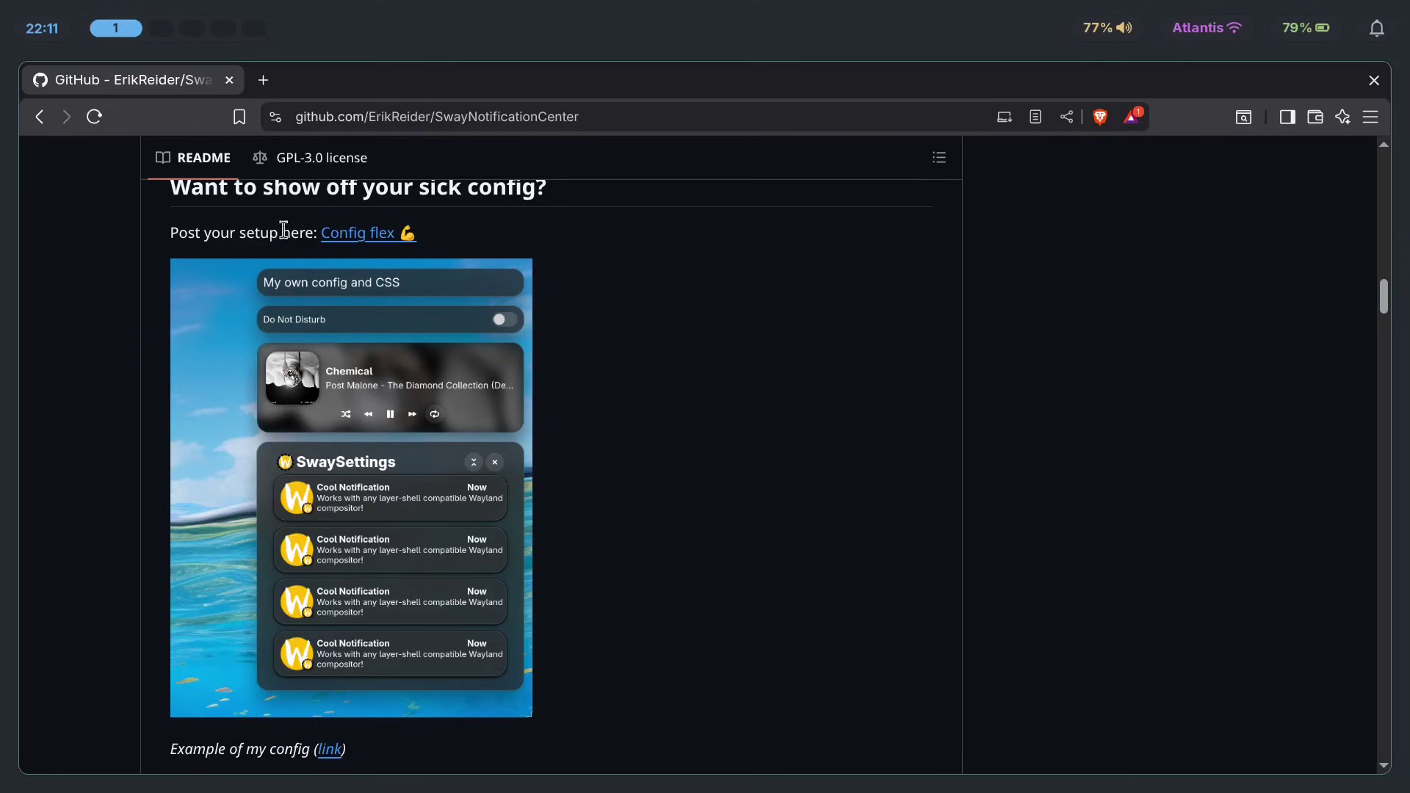
scroll(475, 353, up, 15)
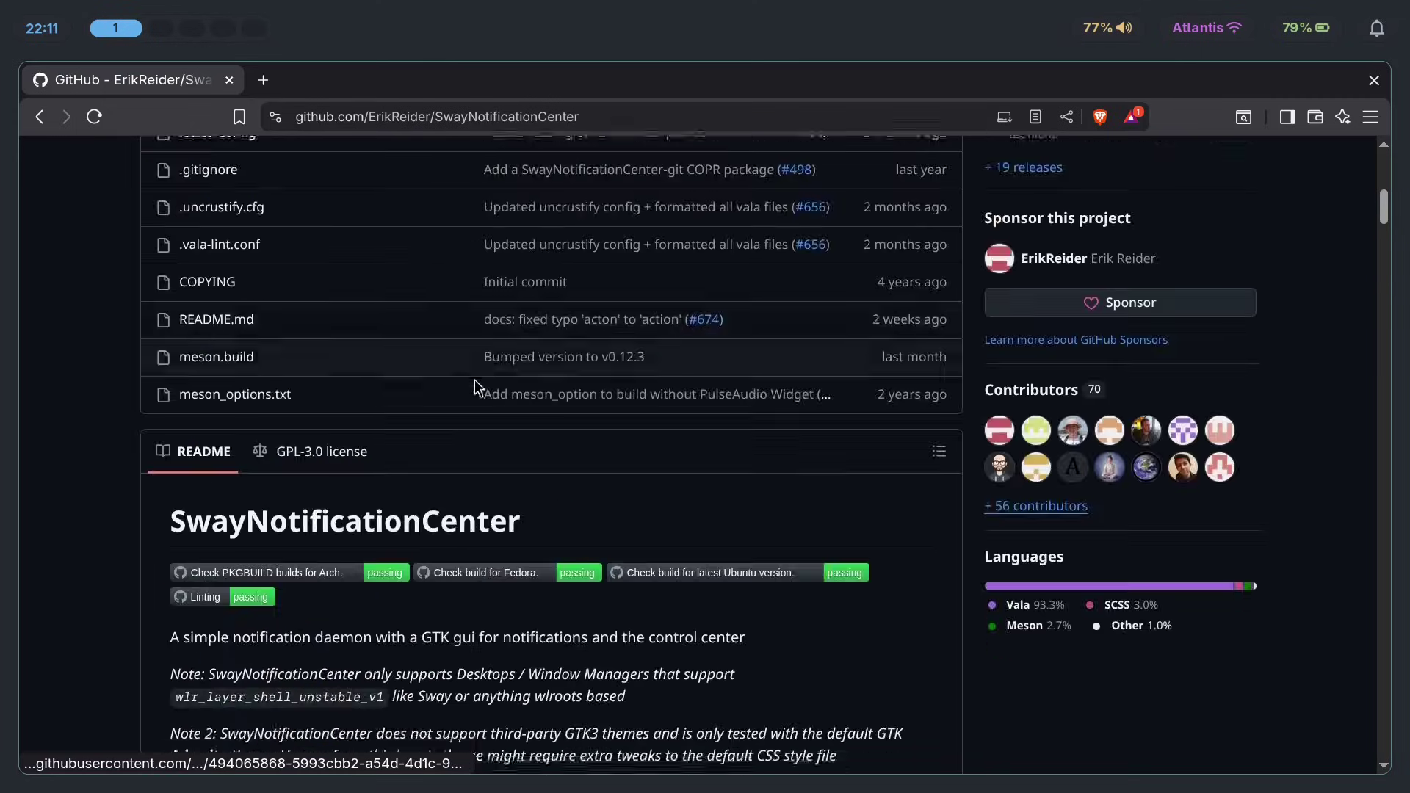
scroll(474, 382, down, 10)
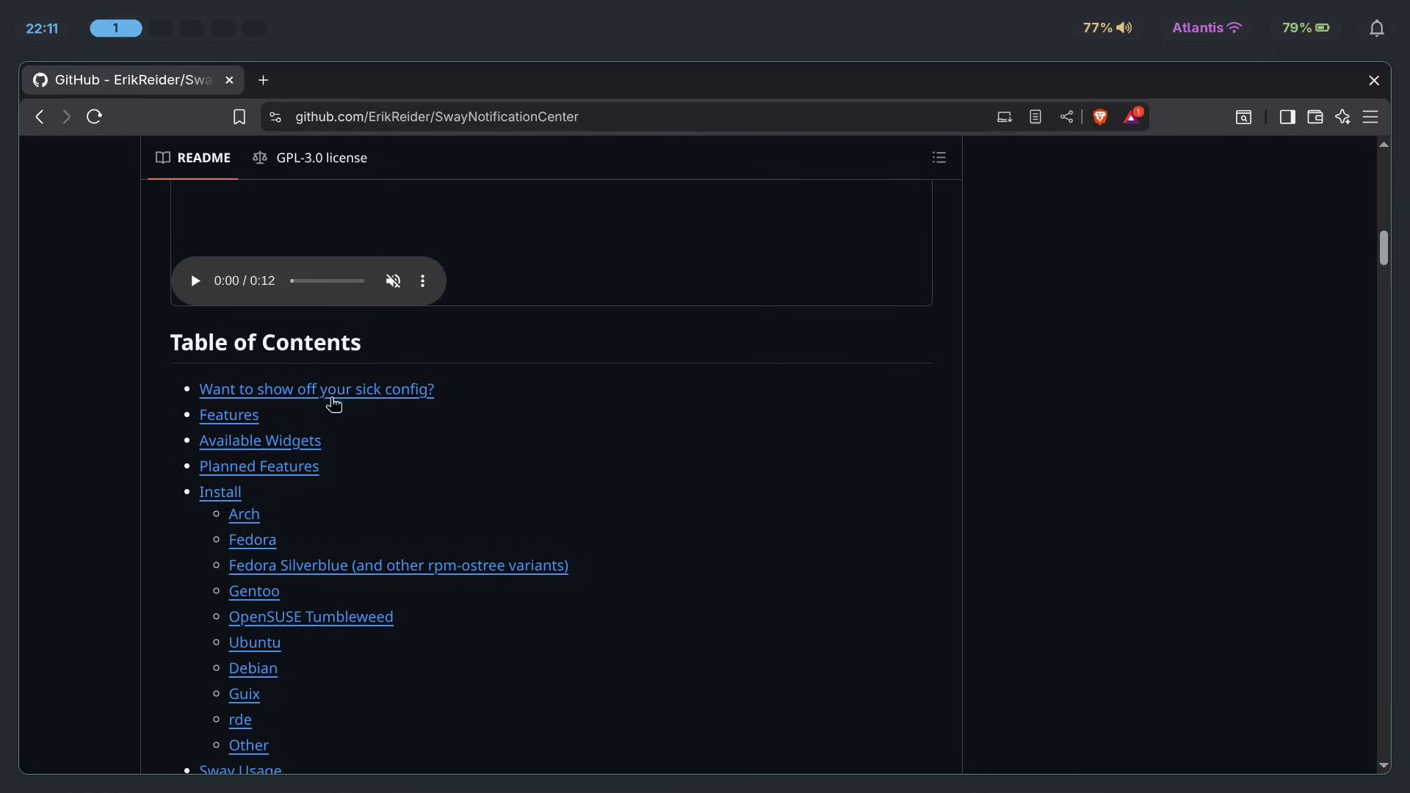
click(388, 391)
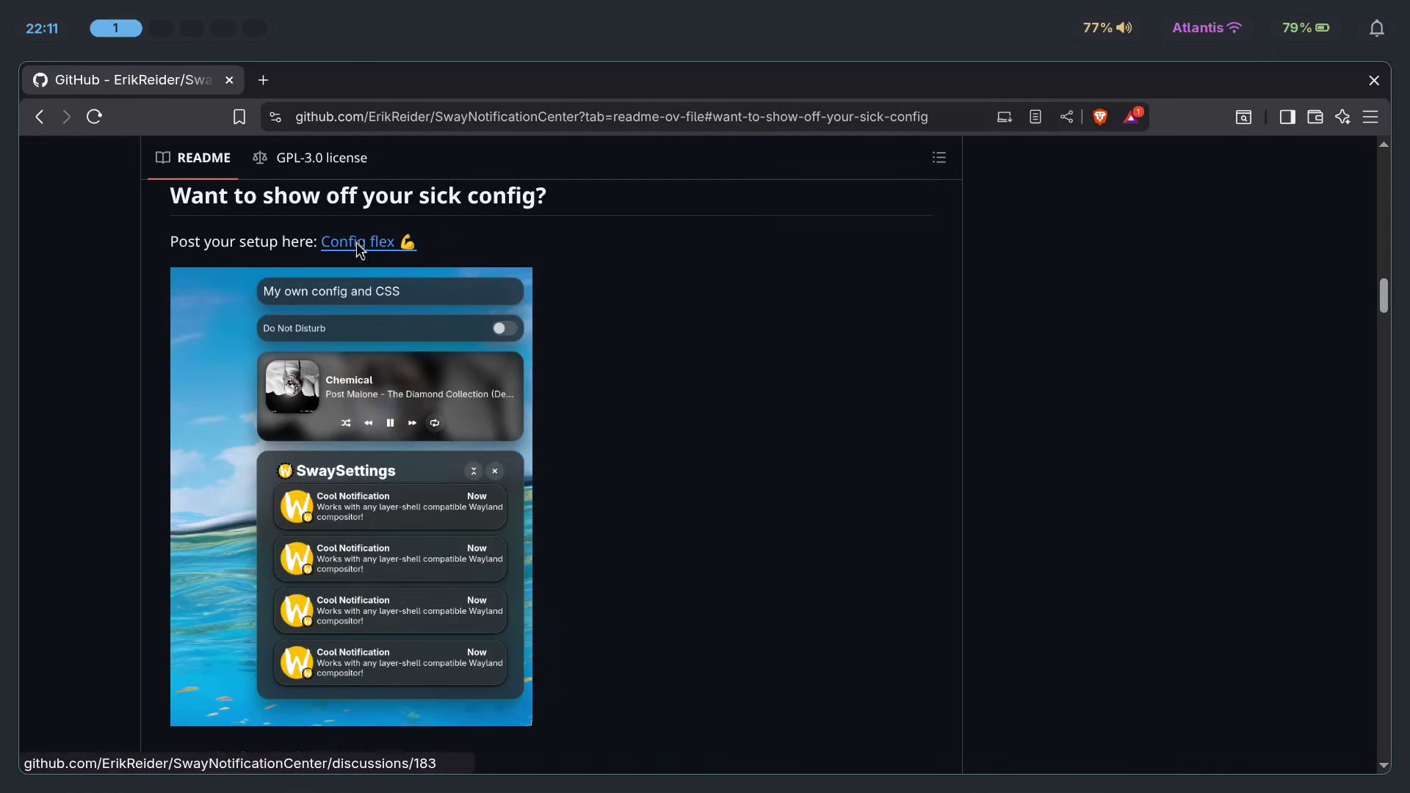
Open the Config flex discussion and scroll to the screenshot post with the Dotfiles link.
click(341, 246)
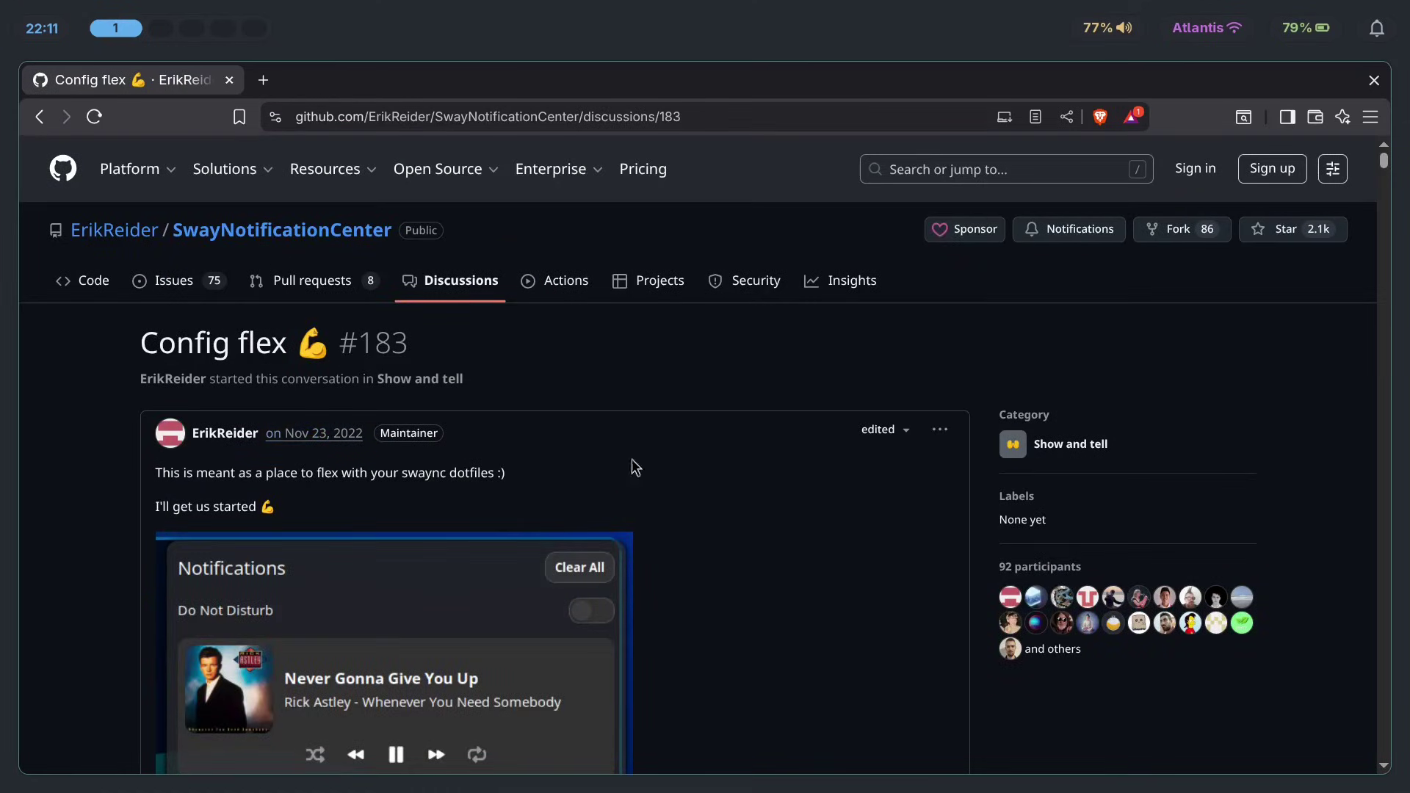
scroll(403, 345, down, 3)
scroll(387, 306, up, 3)
scroll(1231, 395, down, 6)
scroll(1231, 394, down, 20)
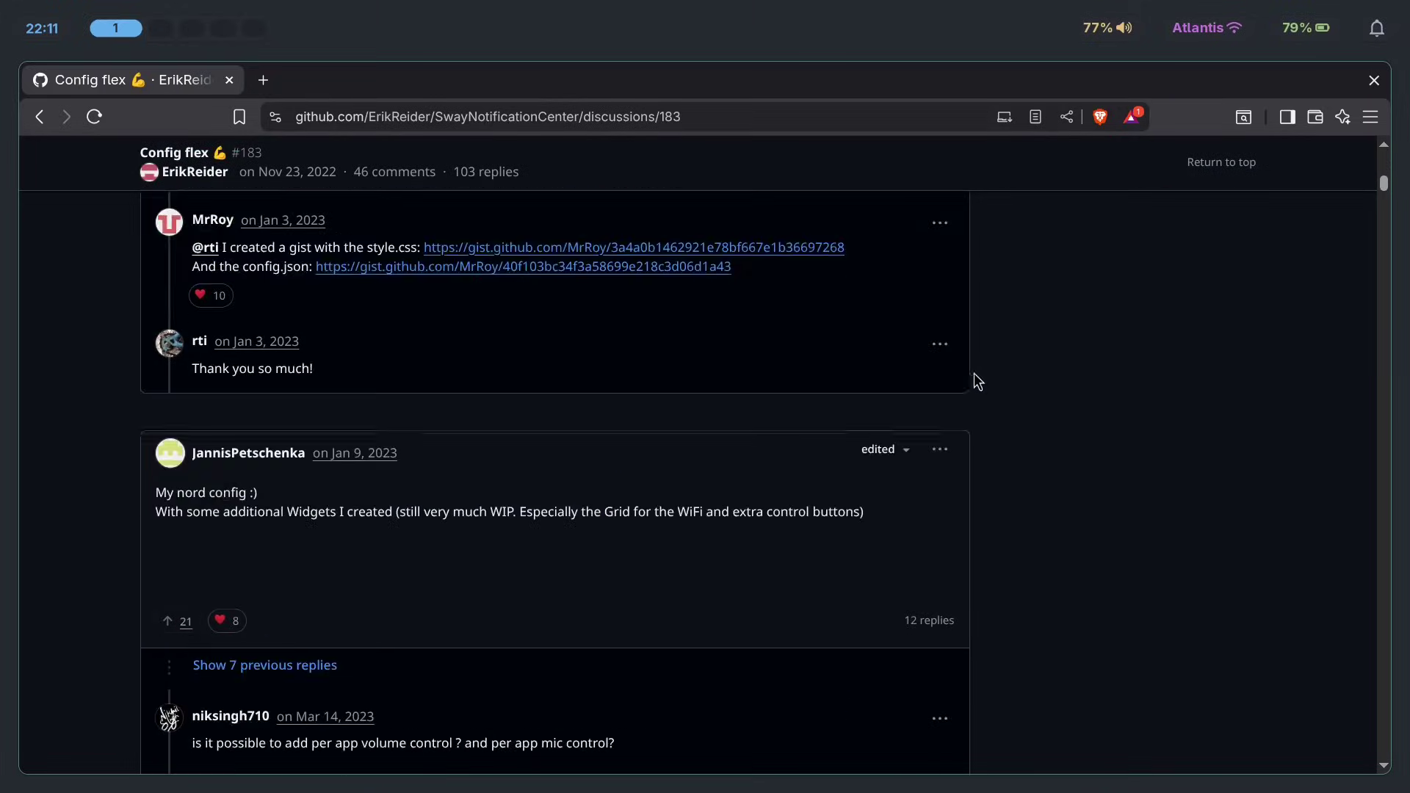
scroll(940, 314, up, 1)
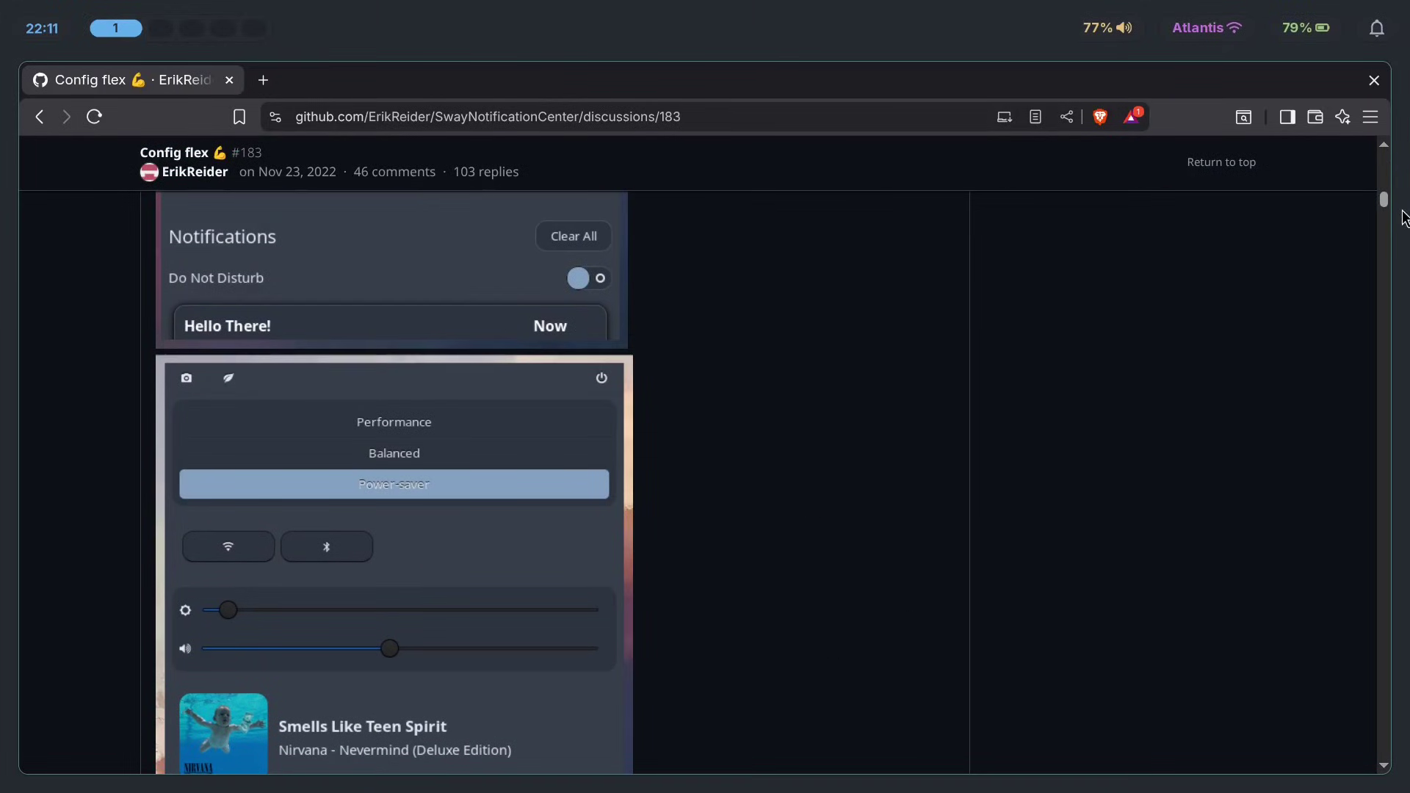
drag(1383, 205, 1323, 510)
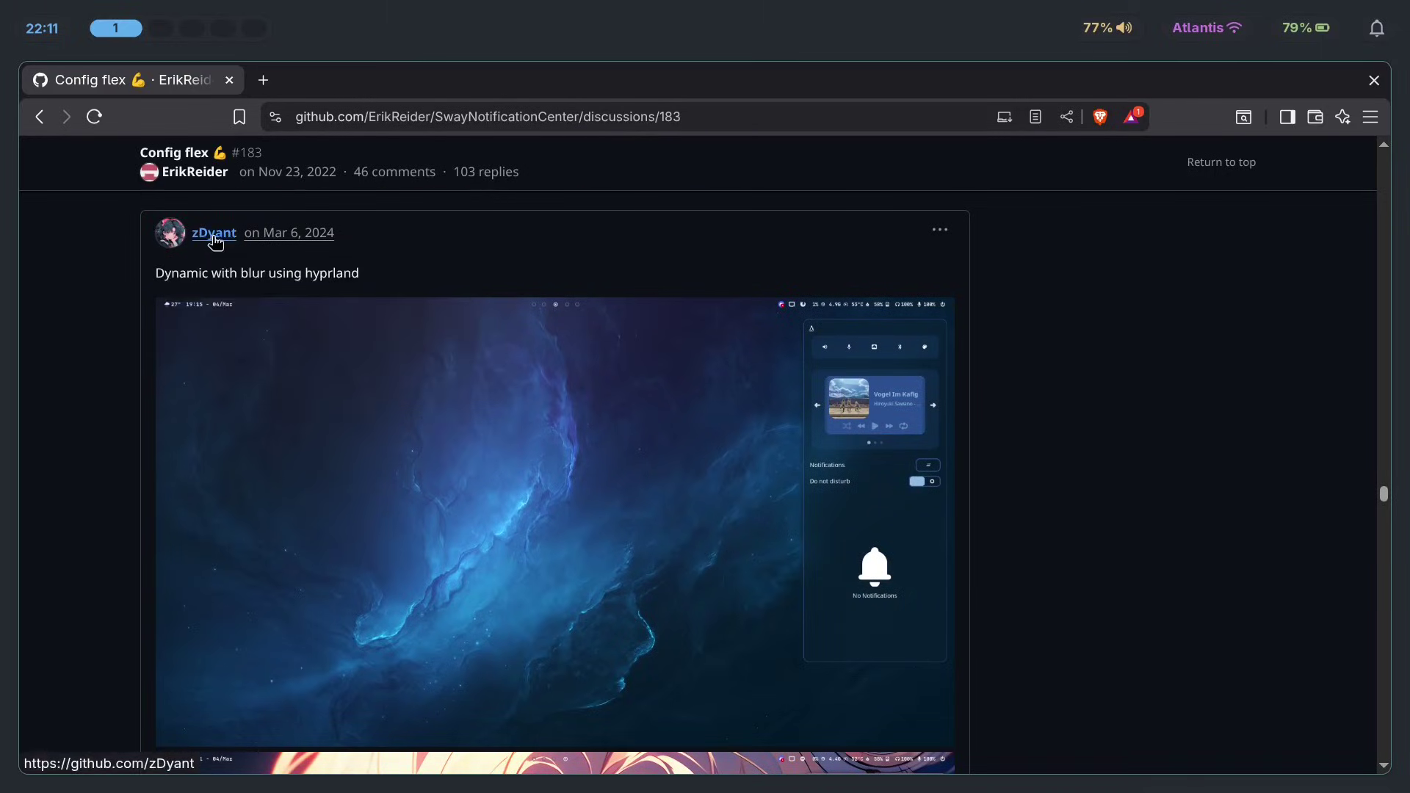
scroll(954, 323, down, 3)
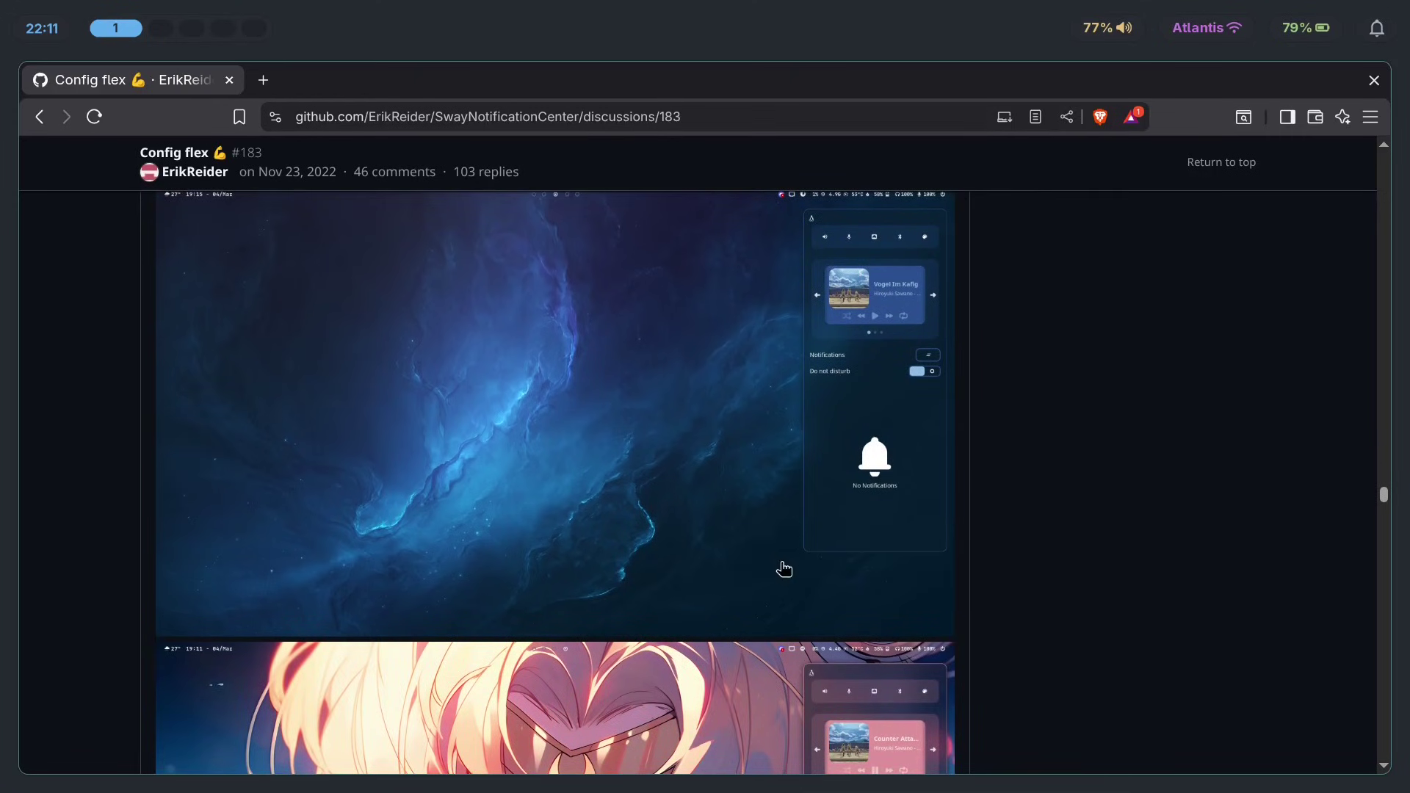
scroll(972, 368, down, 1)
scroll(1011, 450, up, 4)
scroll(786, 440, up, 3)
scroll(981, 447, down, 6)
Switch briefly to the empty workspace 2 and back to the Config flex discussion.
key(super+2)
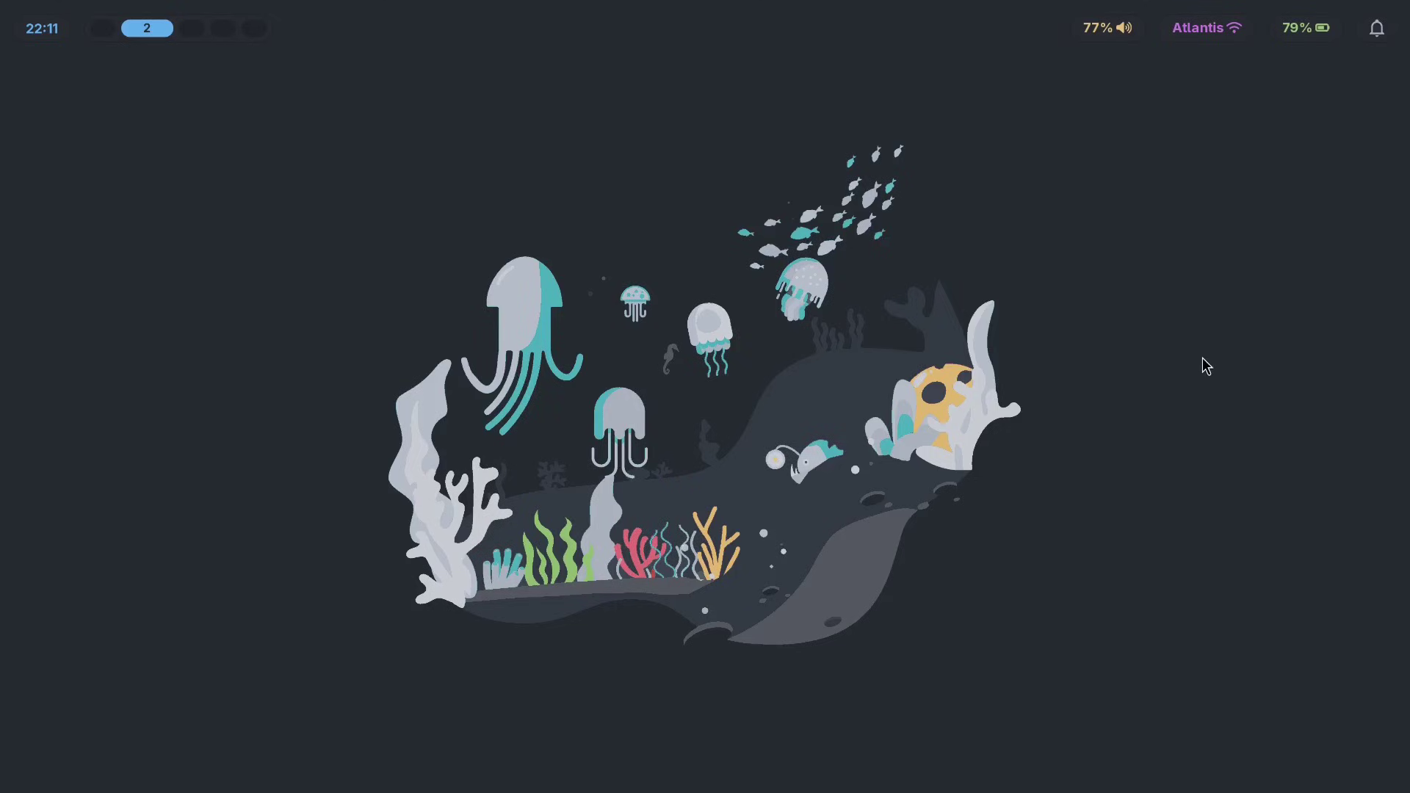
key(super+1)
scroll(799, 450, down, 10)
scroll(406, 429, up, 5)
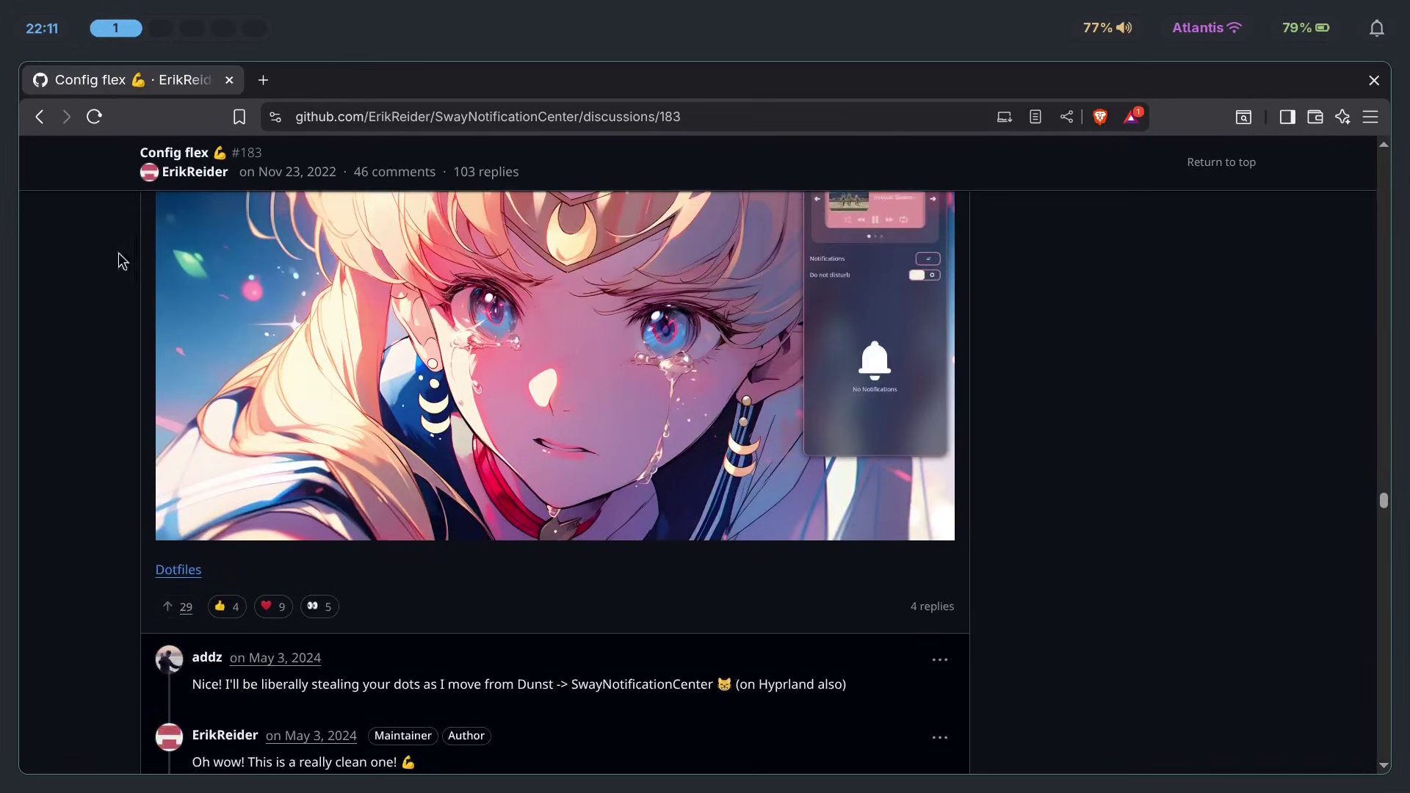
Open the HyprNova Dotfiles link in a new tab and copy its HTTPS clone URL.
middle_click(180, 573)
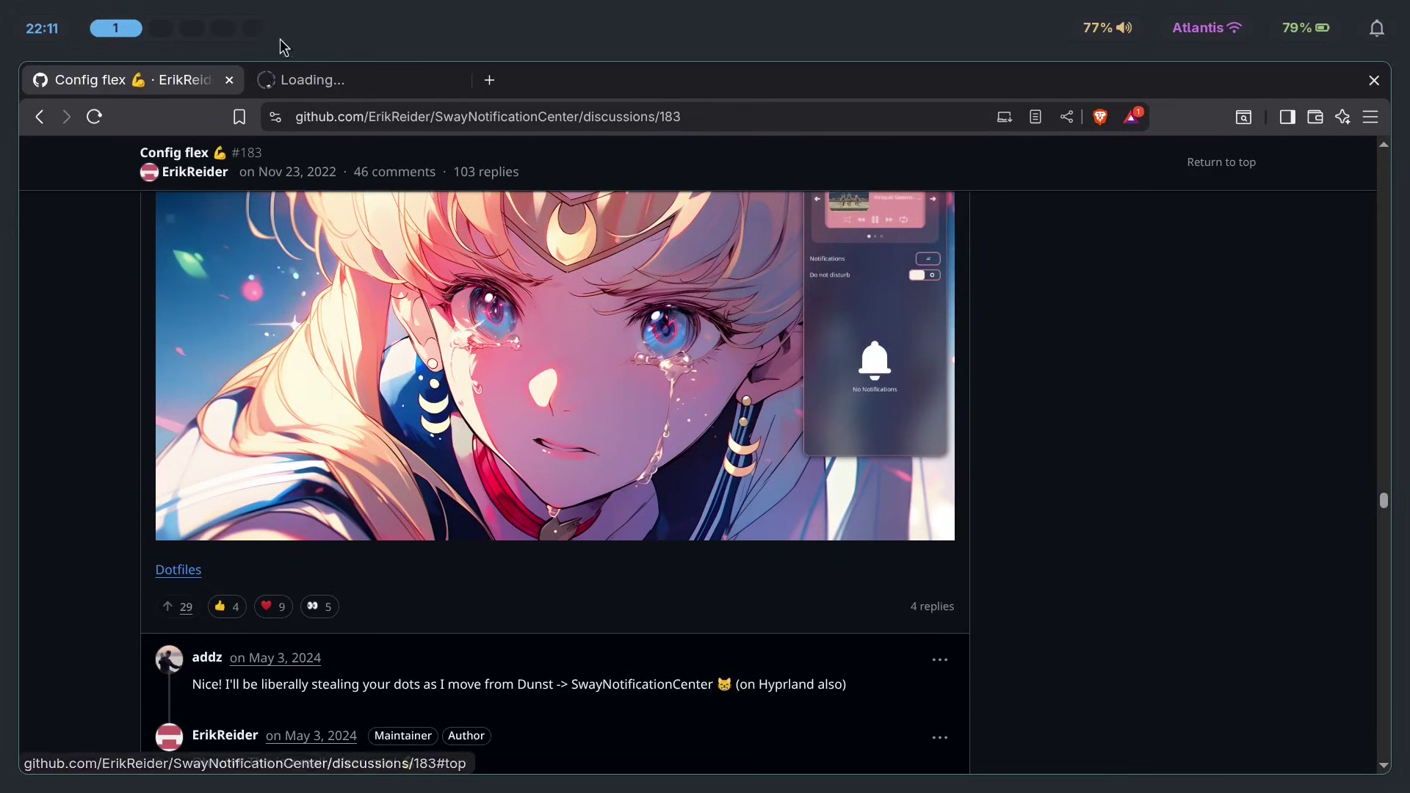
click(367, 84)
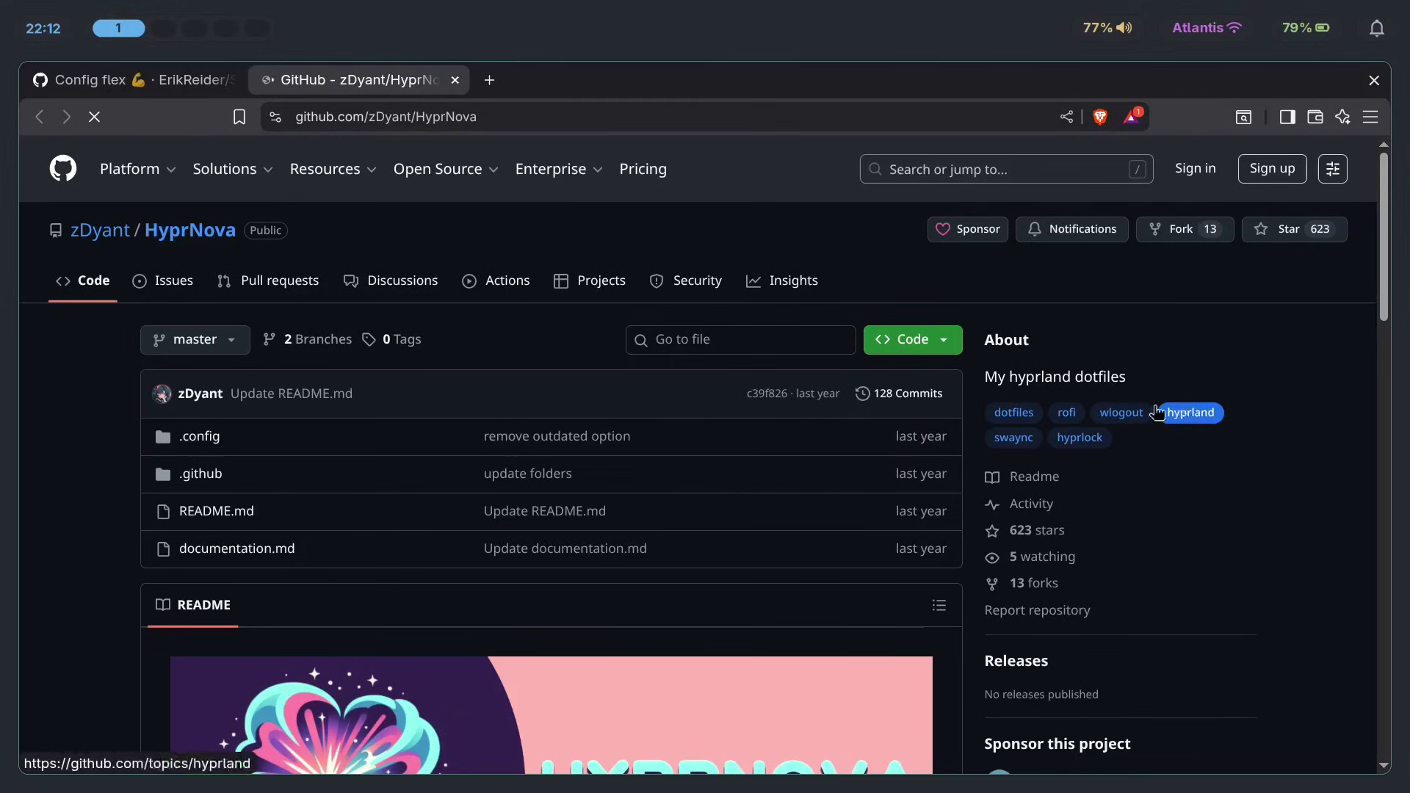
scroll(335, 377, down, 1)
scroll(151, 371, down, 5)
scroll(151, 372, up, 6)
click(912, 339)
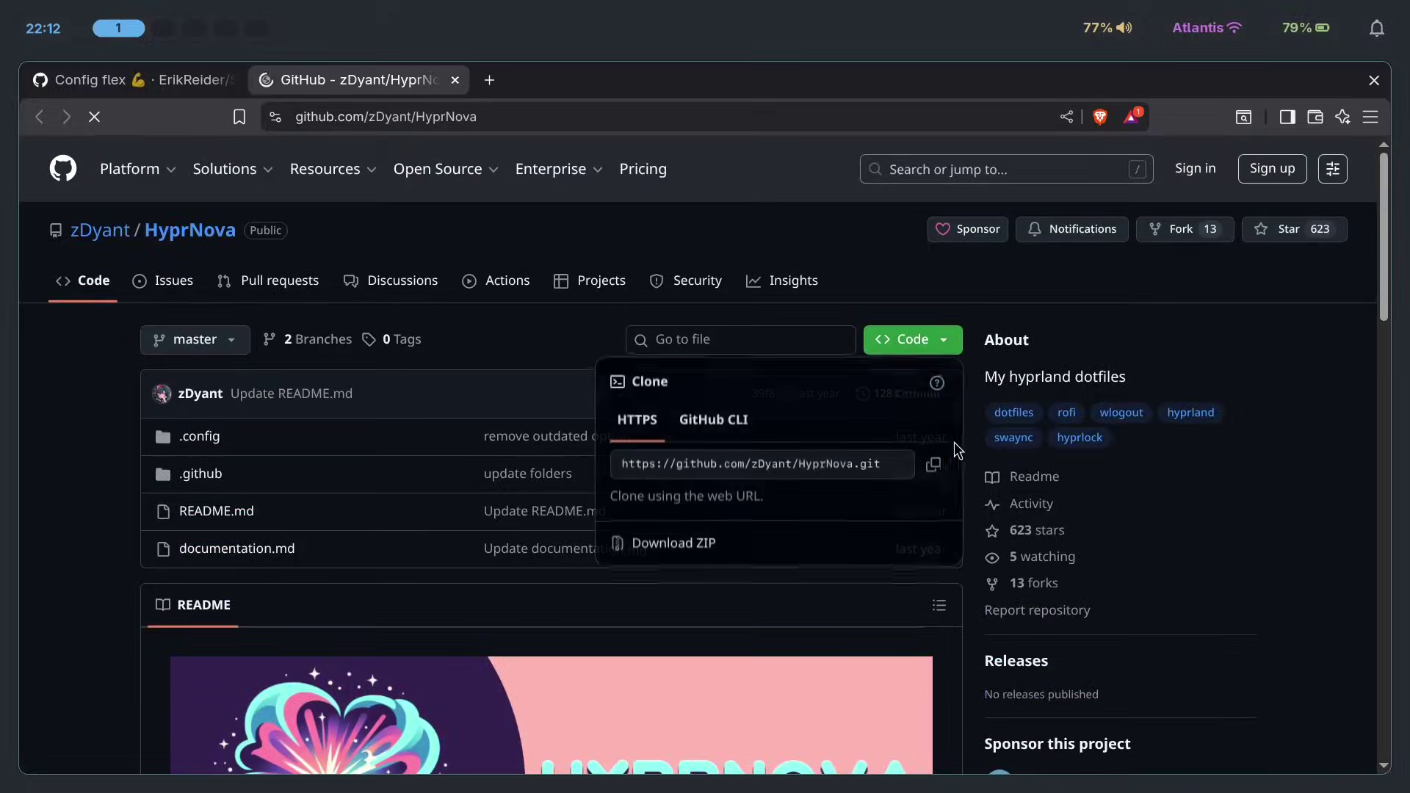
click(938, 475)
On workspace 2, type 'git clone' in a terminal and open a second terminal beside it.
key(super+2)
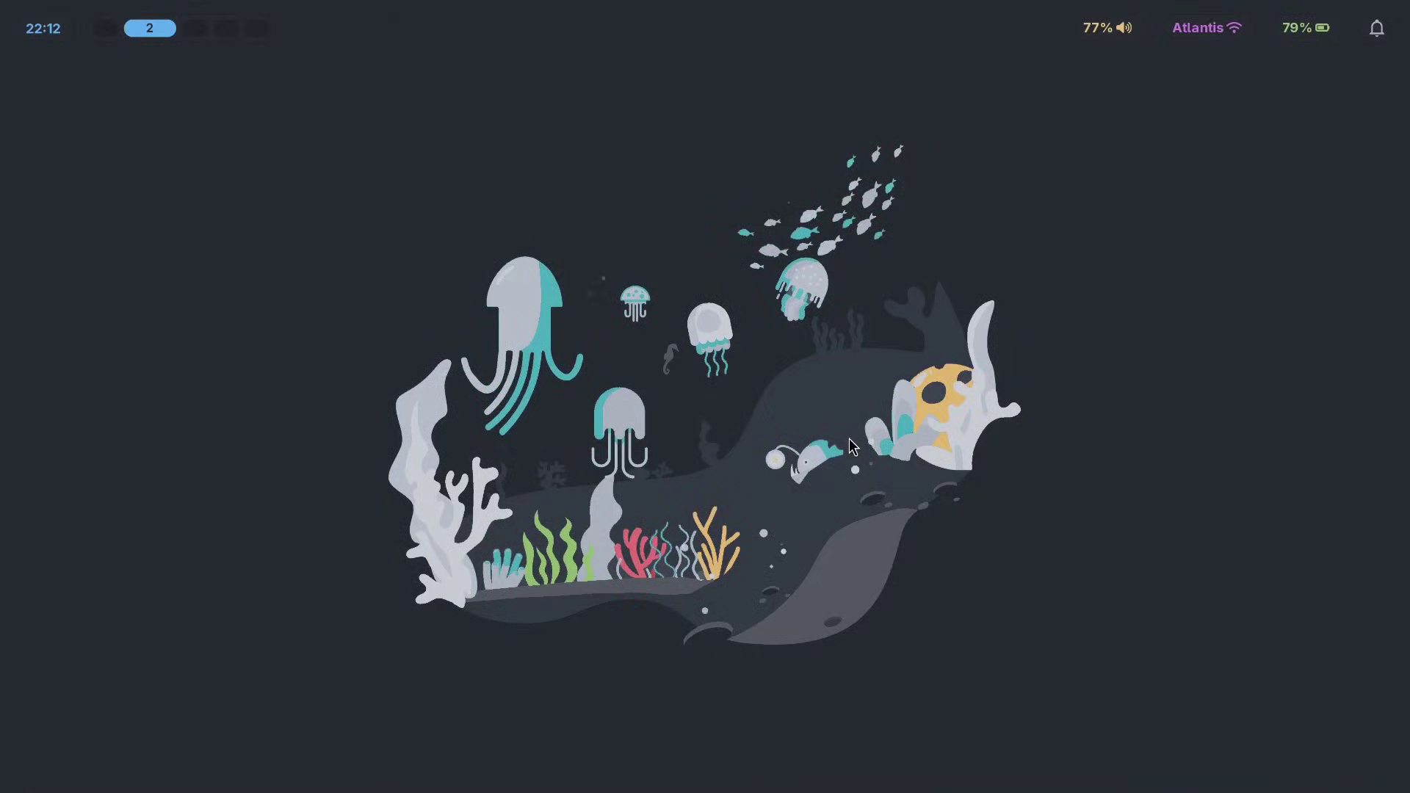
text(git clone)
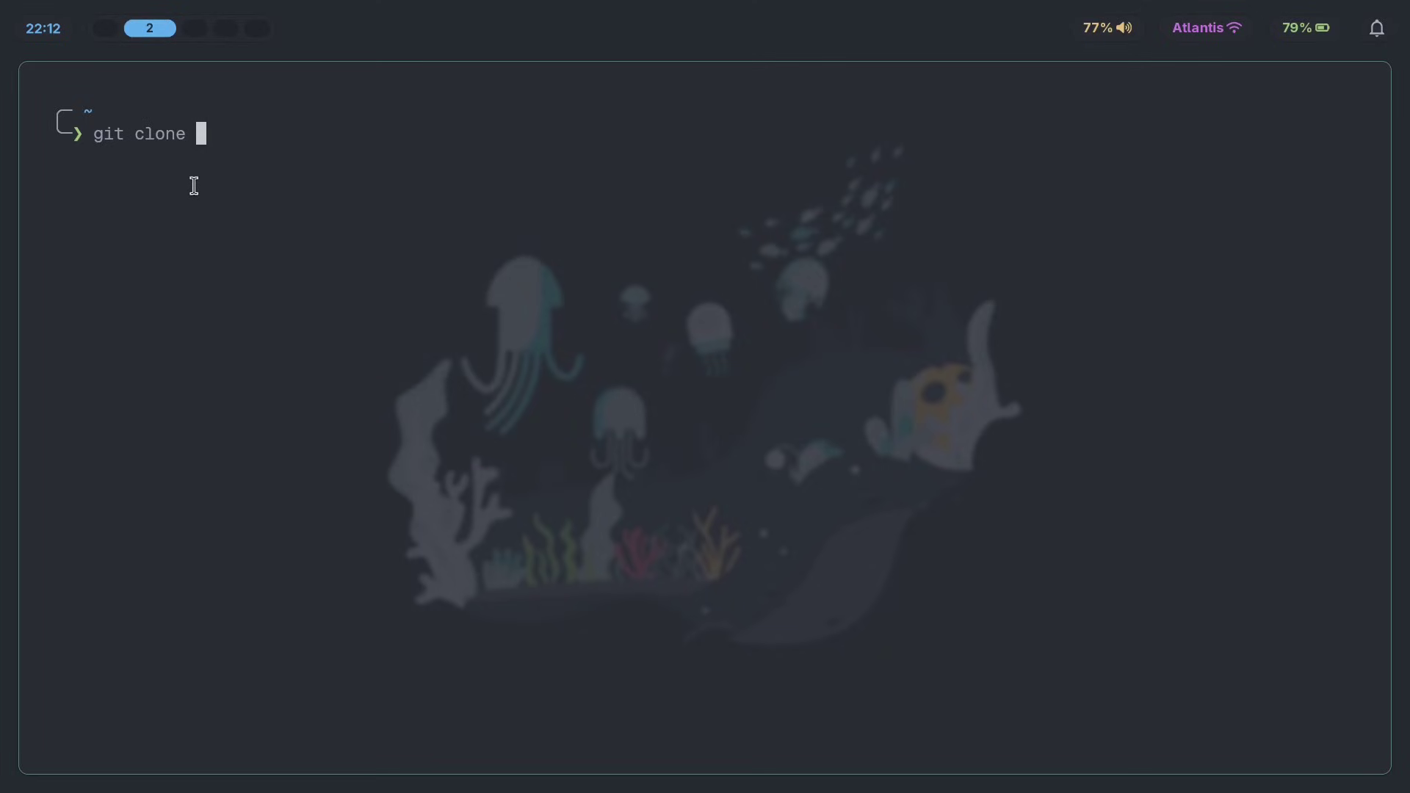
key(super+Return)
Run 'yay -S git --needed' with the sudo password, confirming git is up to date, then close that terminal.
text(yay -S git --needed)
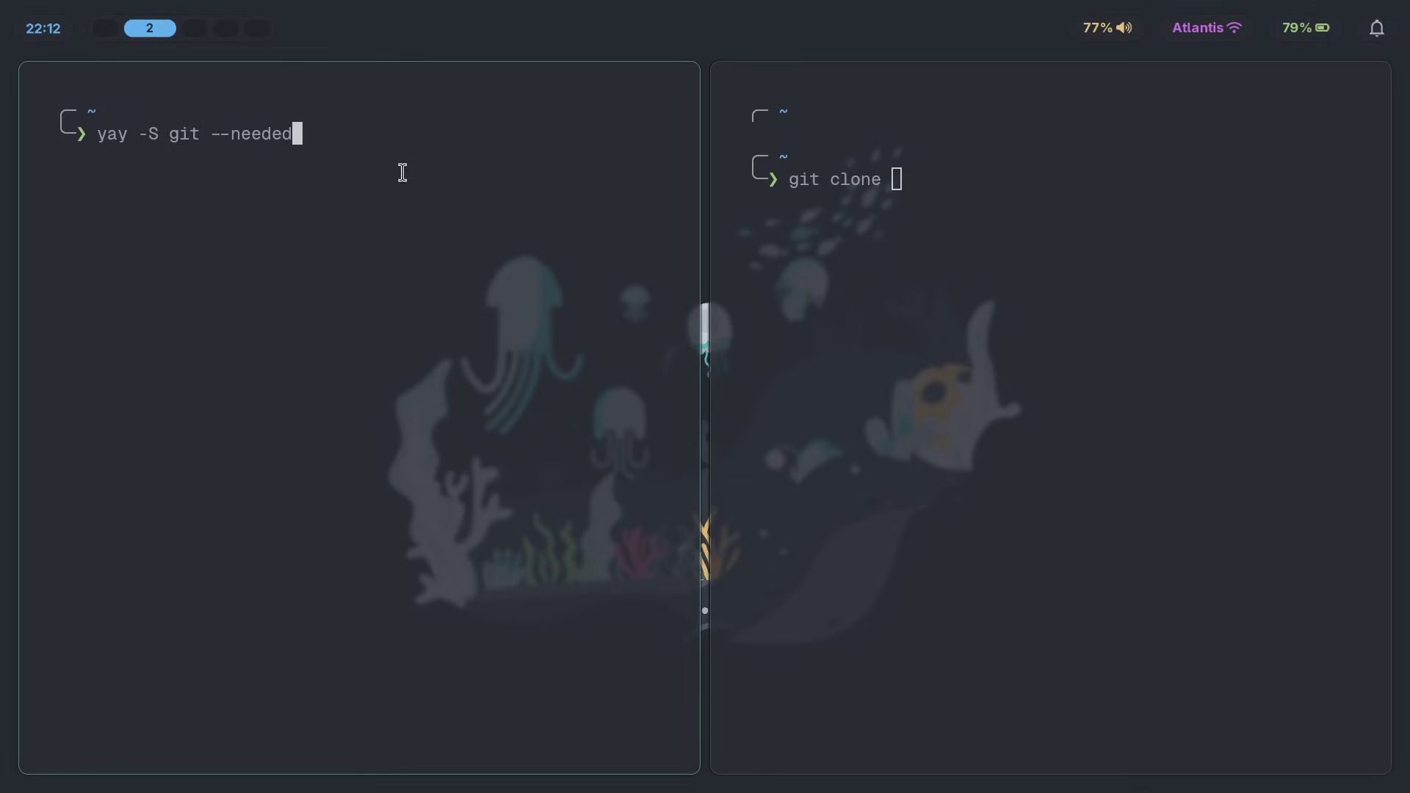
key(Return)
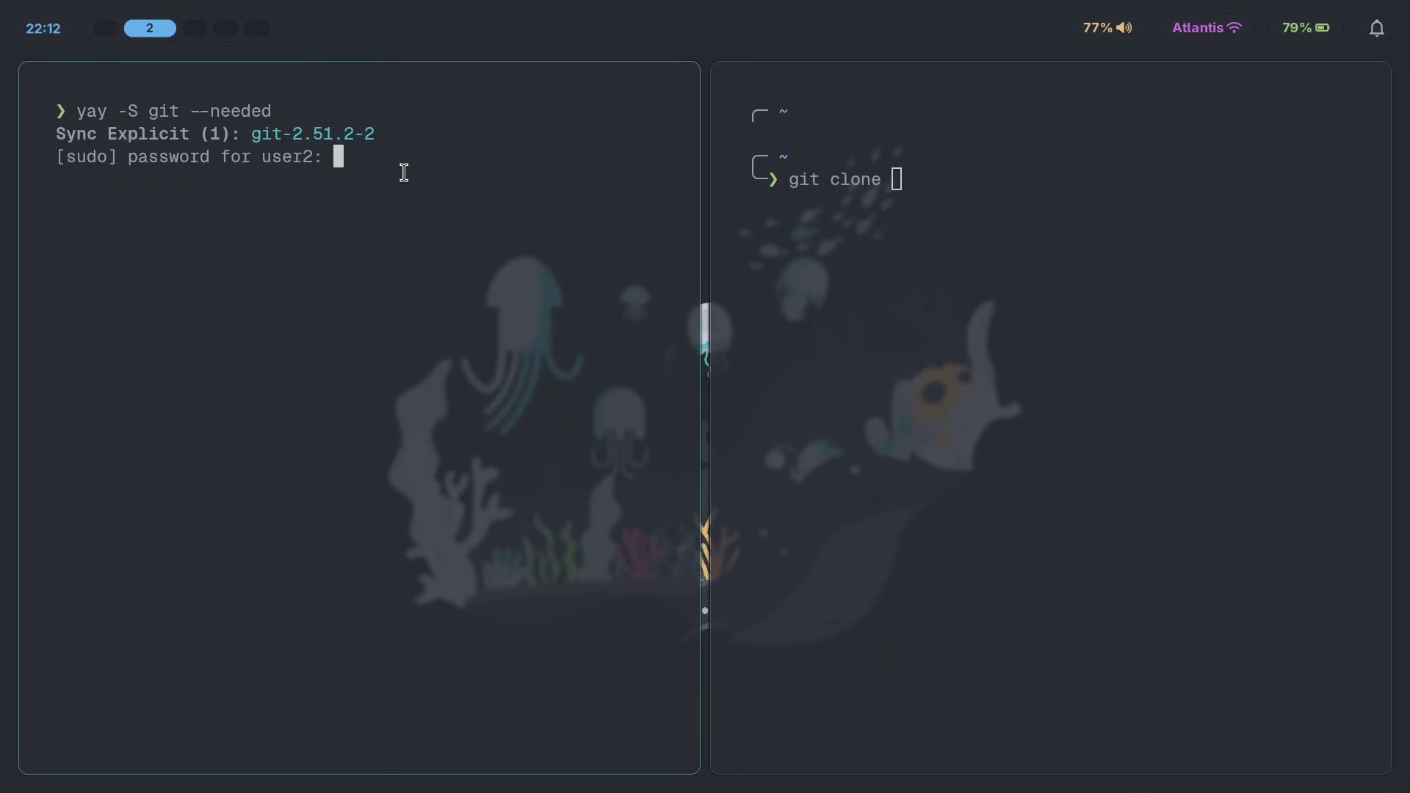
key(Return)
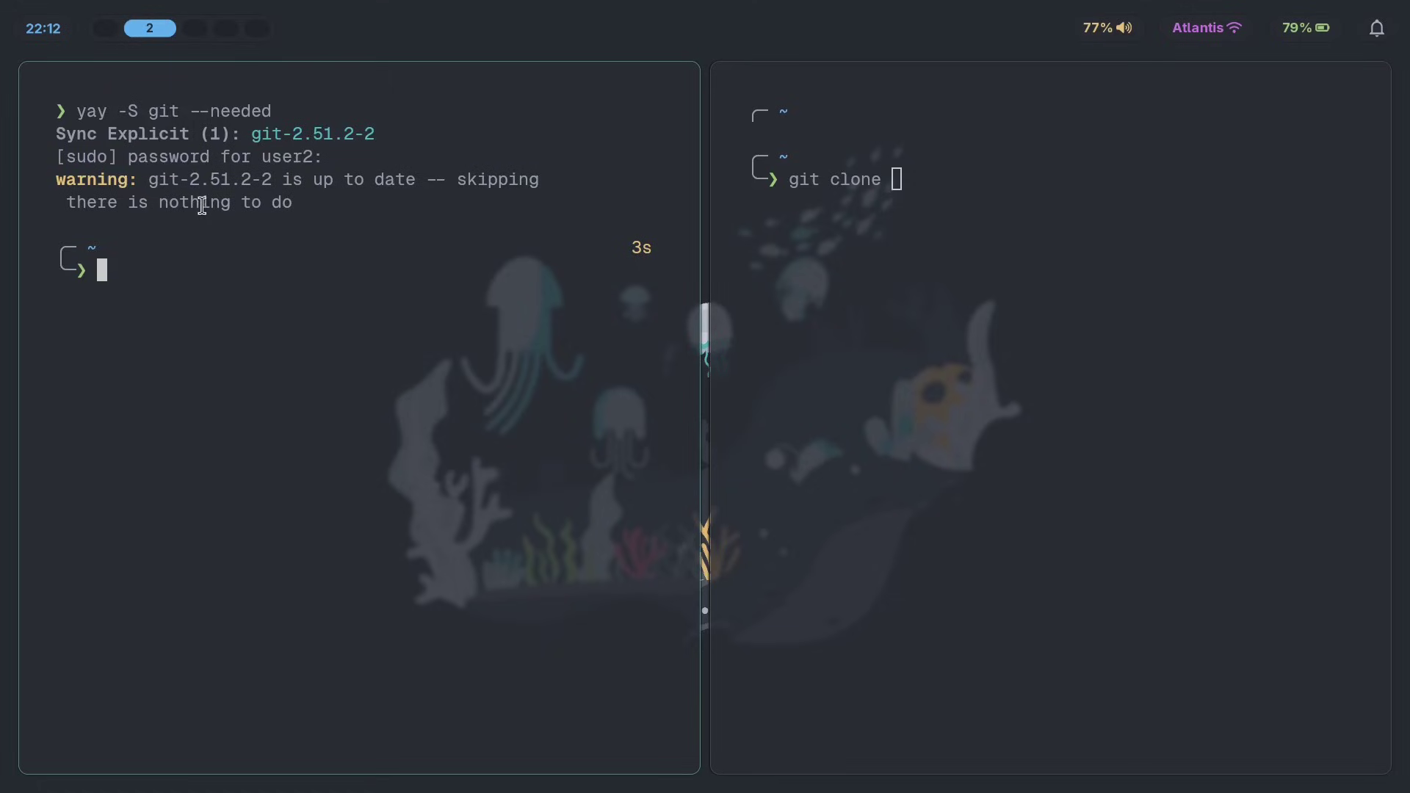
key(ctrl+d)
Copy HyprNova's clone URL from the browser, paste it after 'git clone' and start the full clone.
key(super+1)
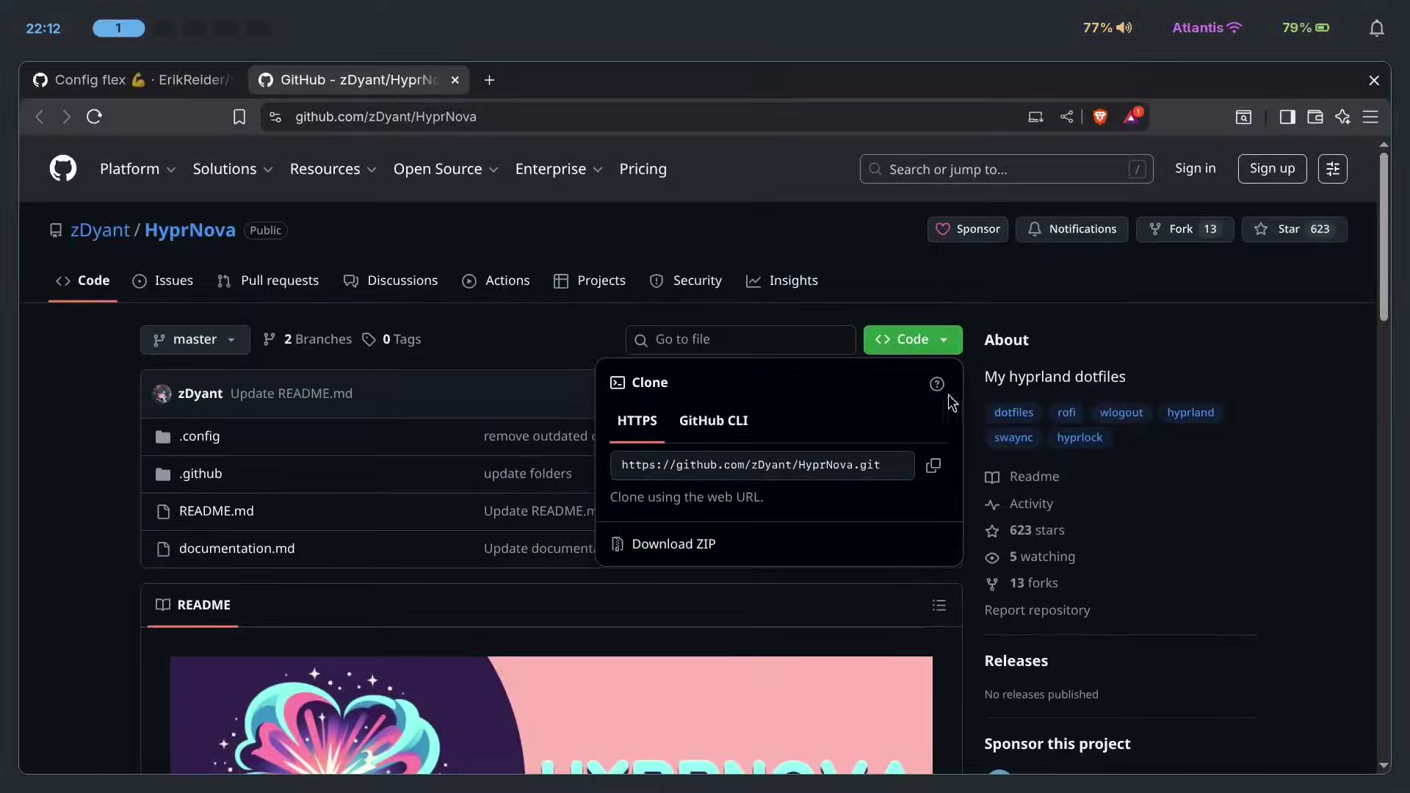
click(933, 466)
key(super+2)
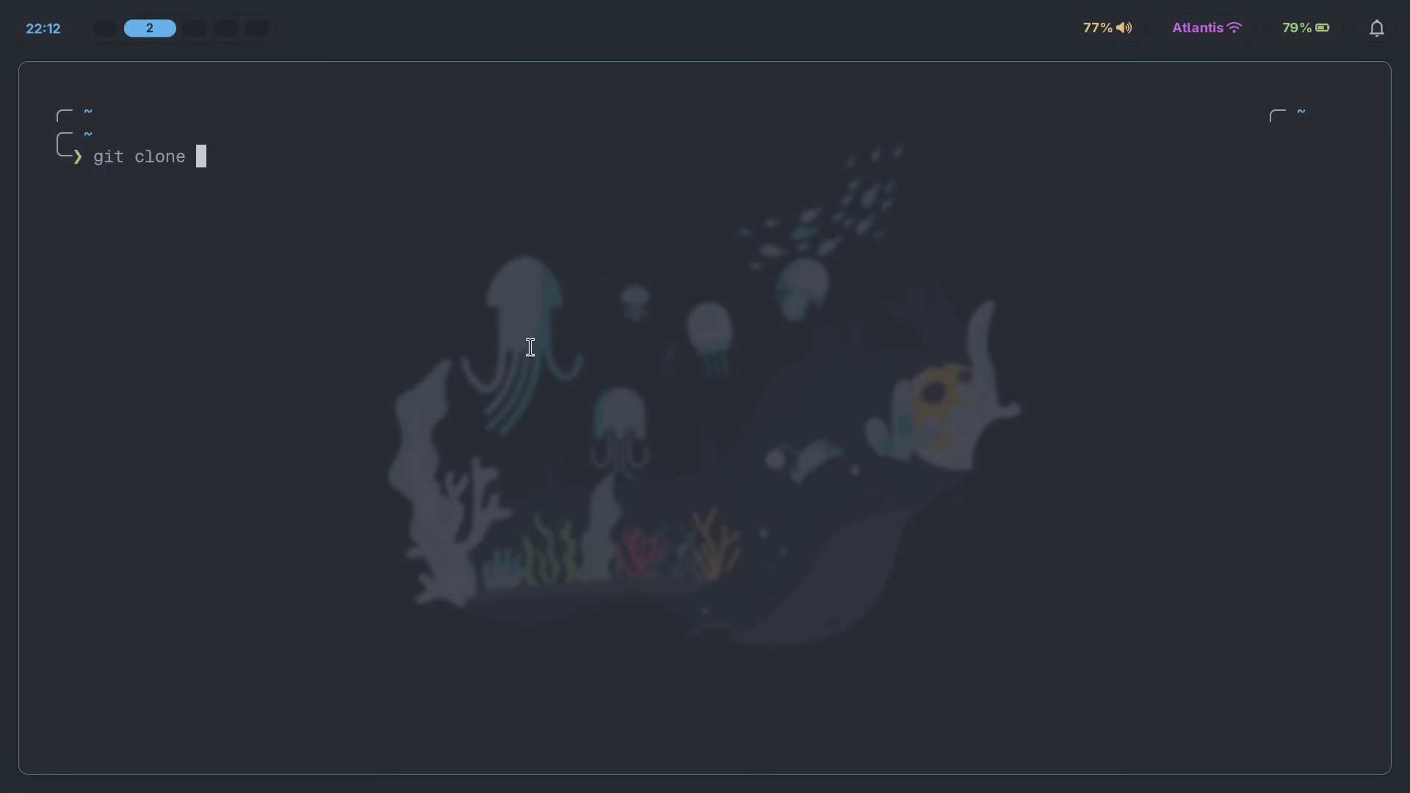
key(ctrl+shift+v)
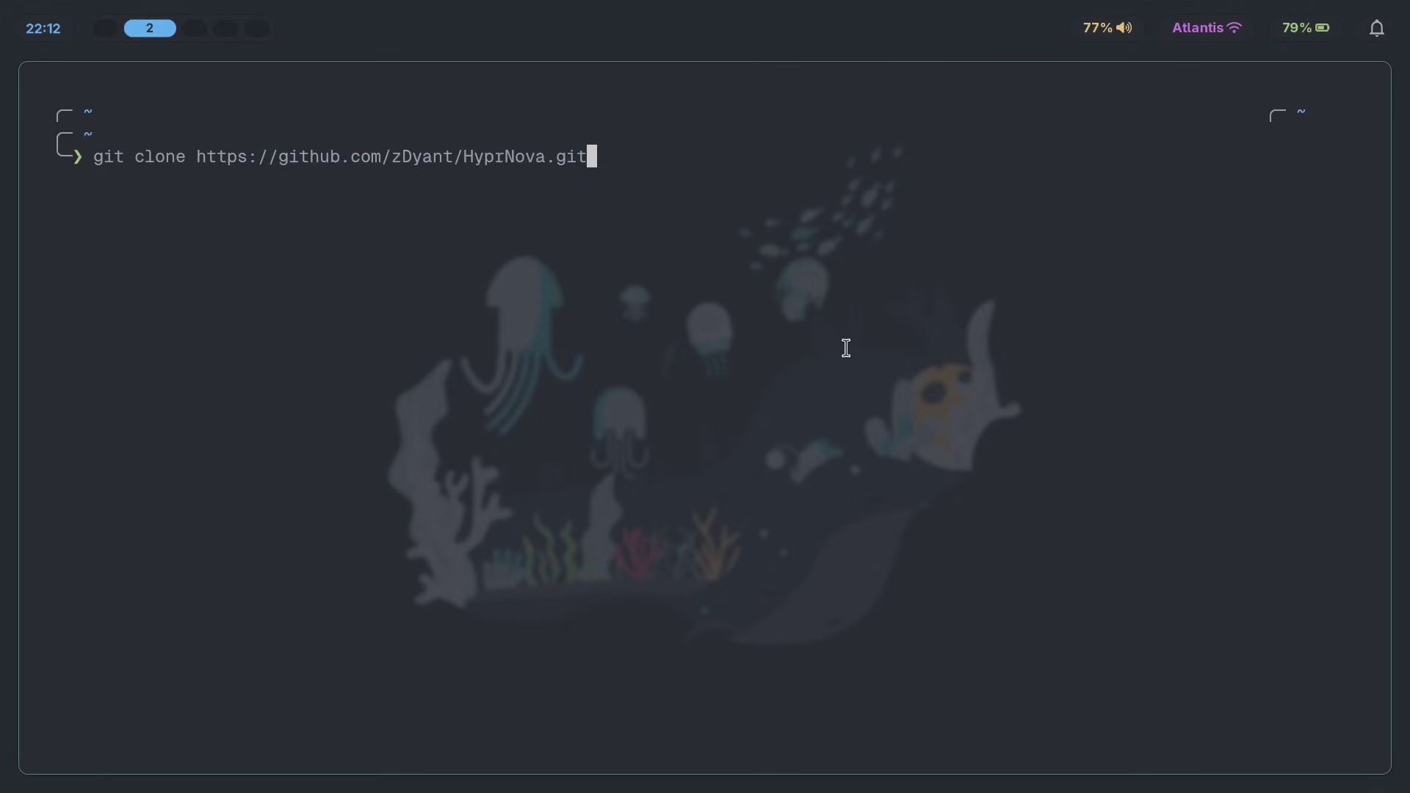
key(ctrl+l)
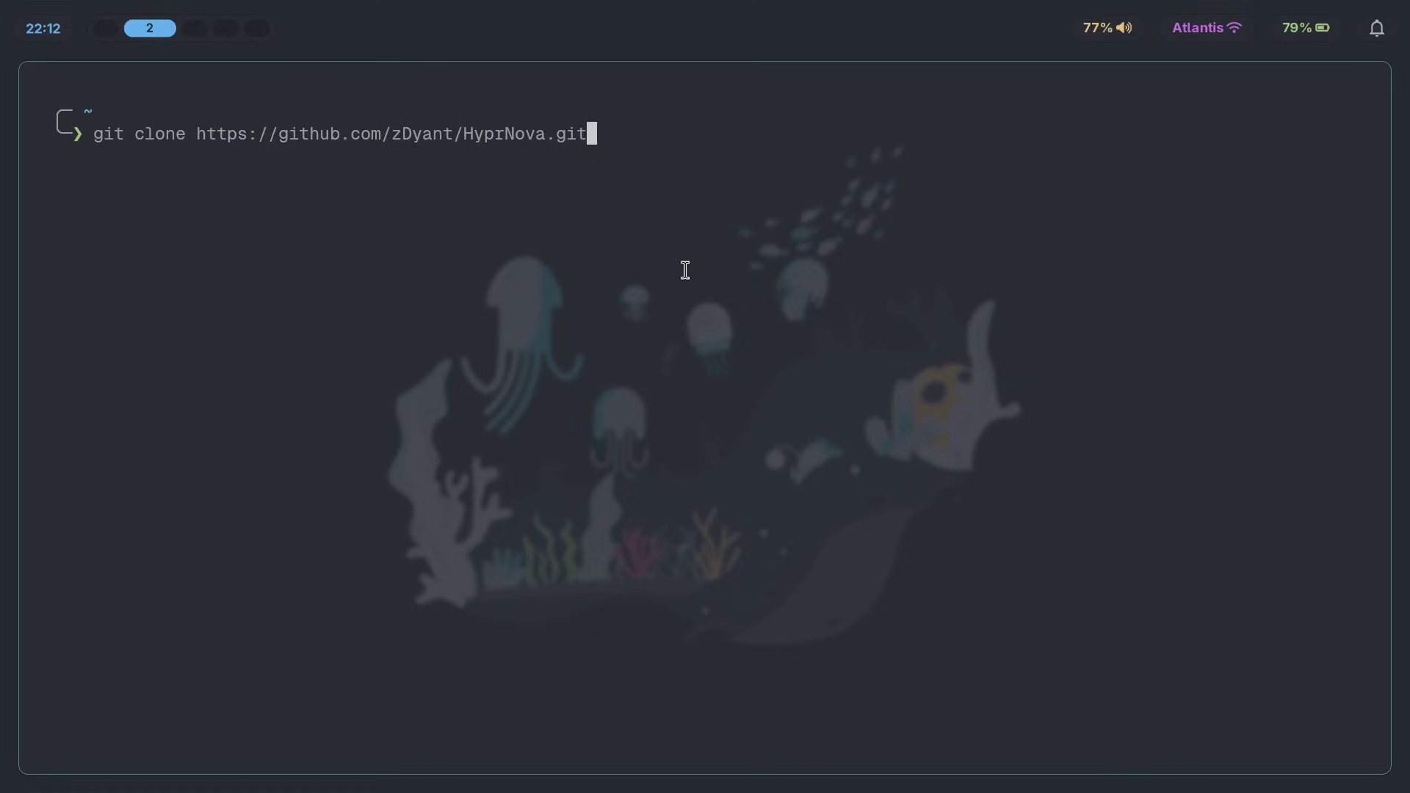
key(Return)
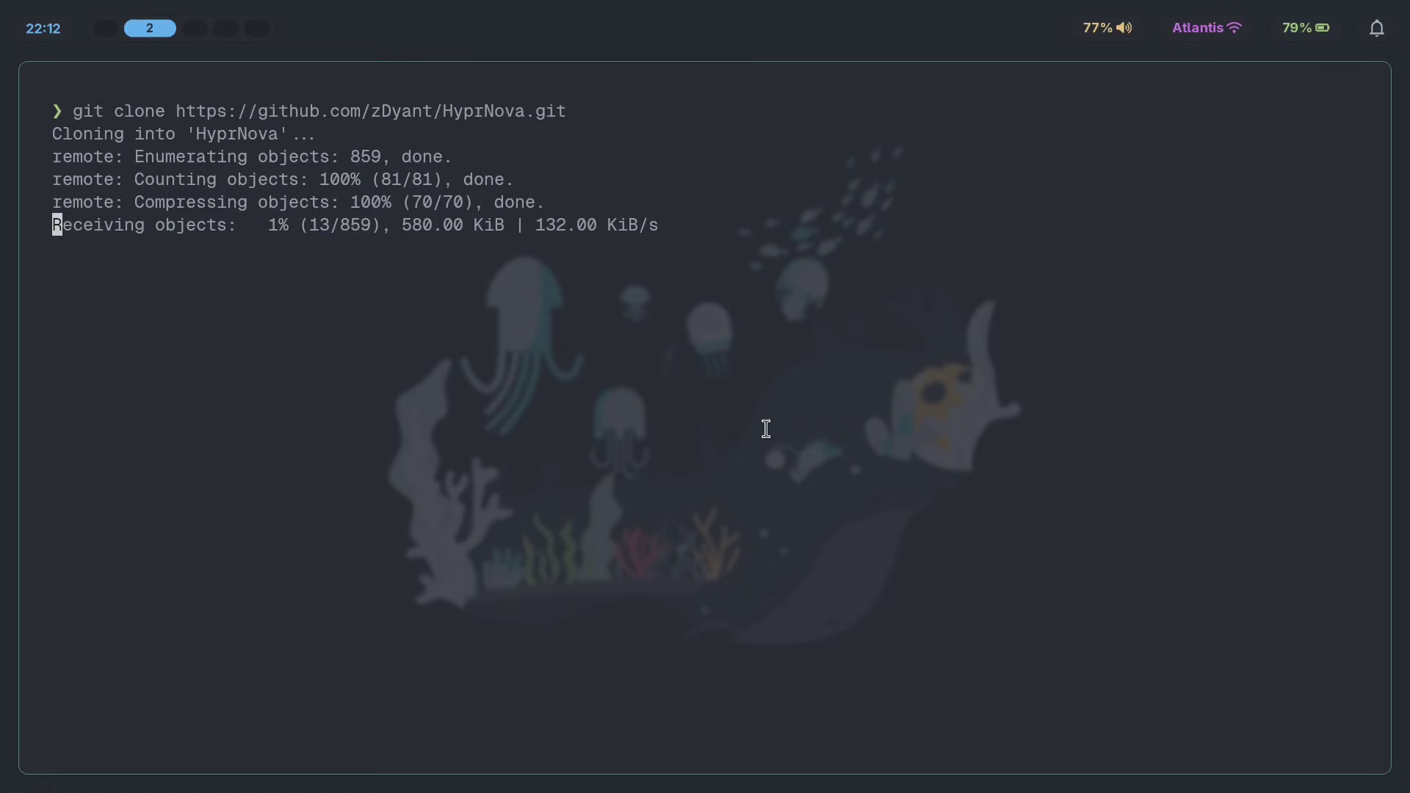
Cancel the full clone and recall the command with '--depth=1' appended, ready to run.
key(ctrl+c)
key(Up)
text(--depth=1)
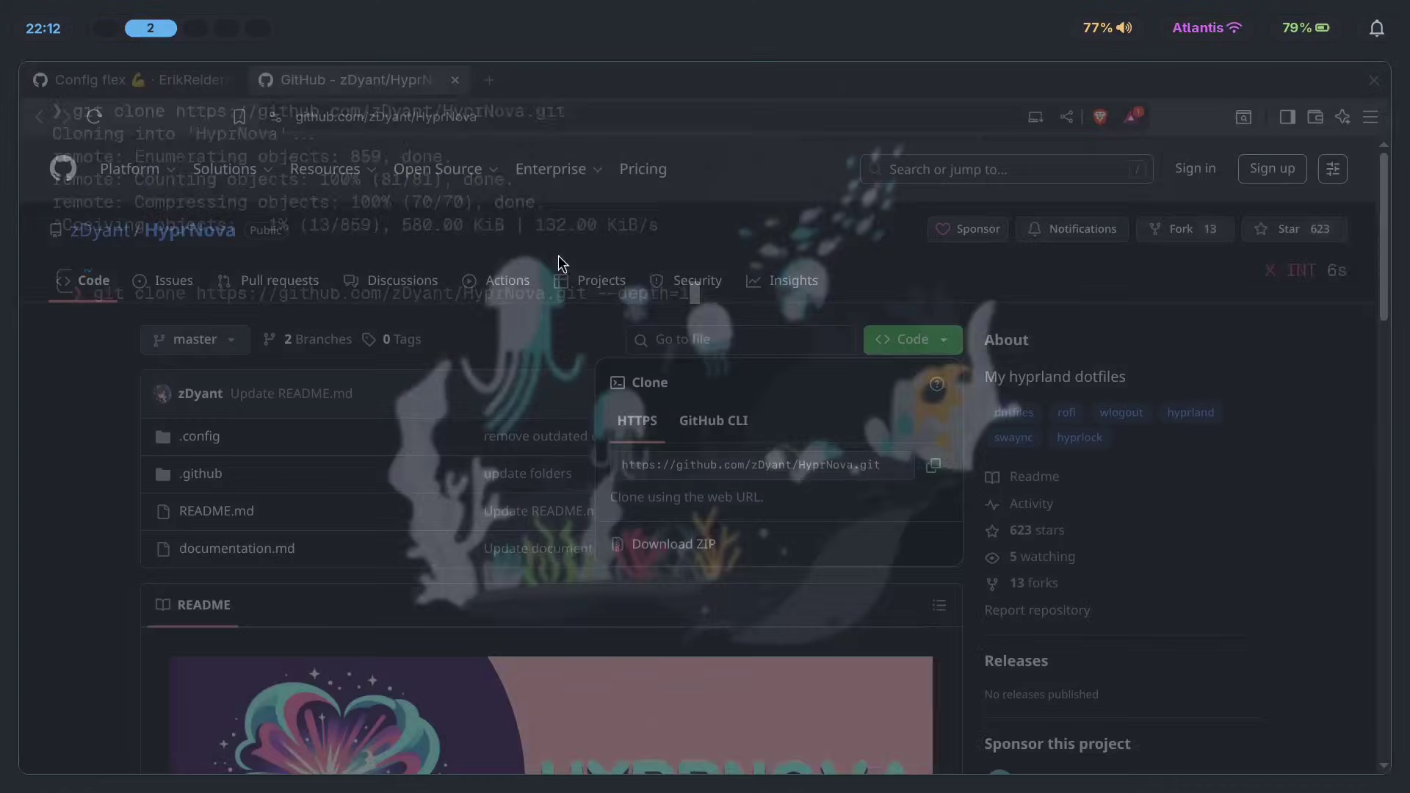
key(super+1)
key(Escape)
key(g)
key(a)
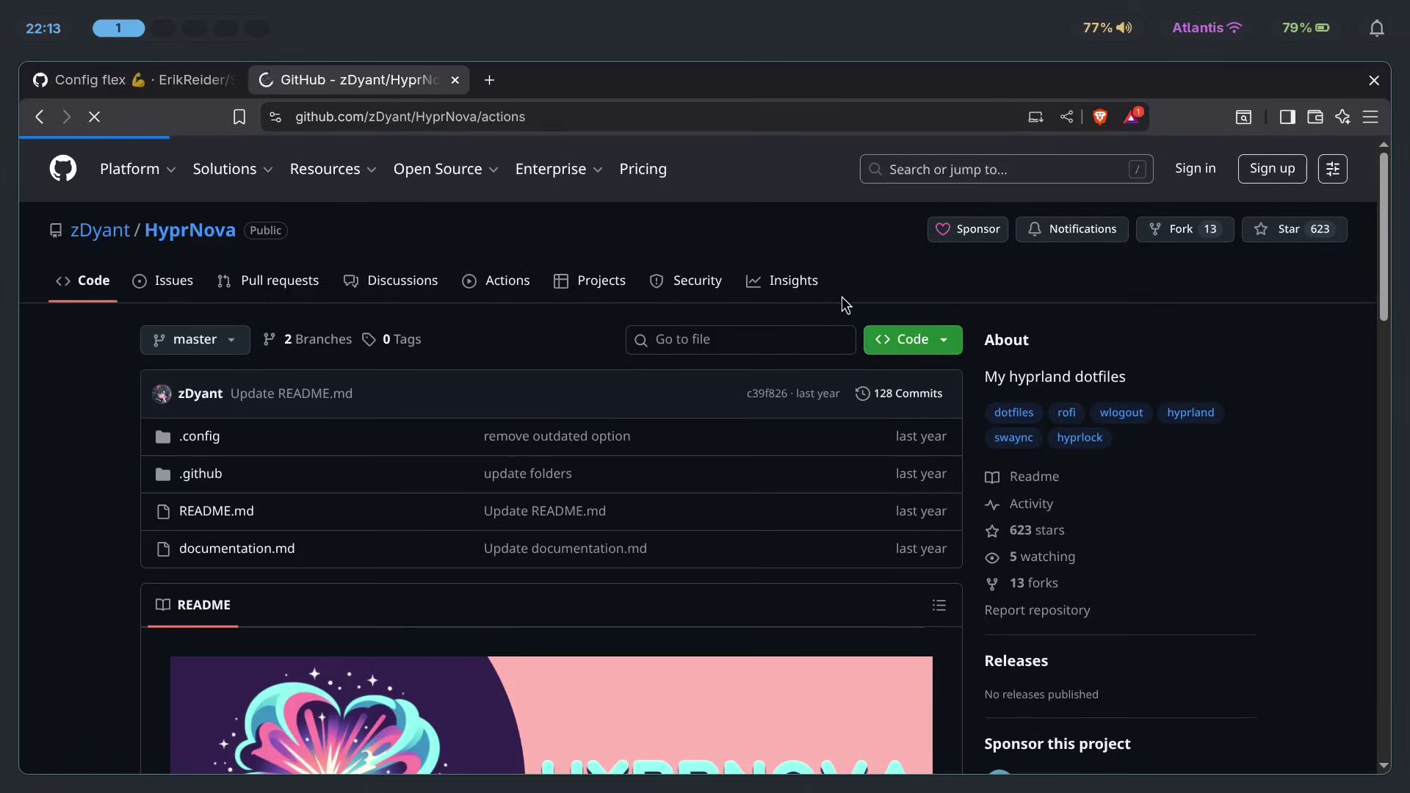
key(super+2)
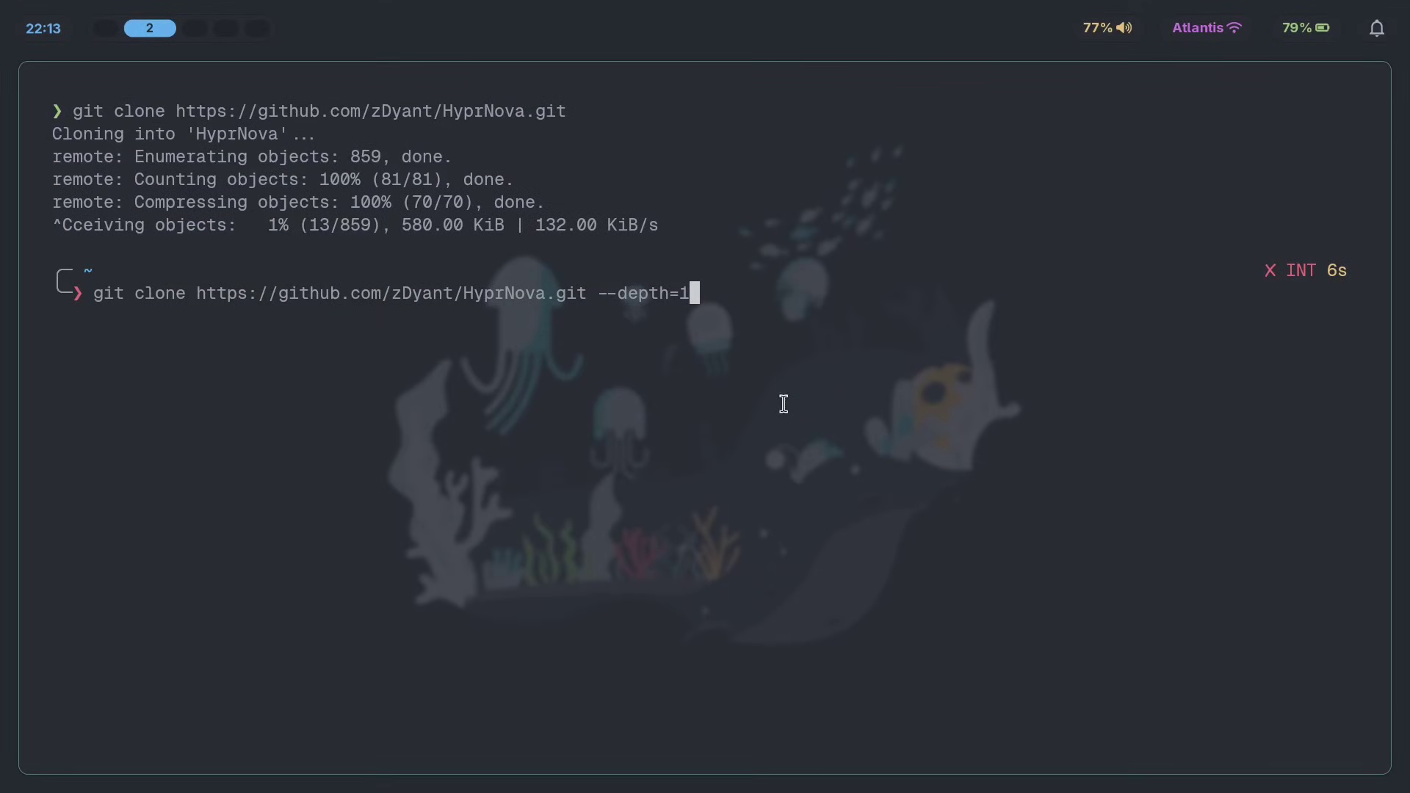
Run the shallow 'git clone … --depth=1' of the HyprNova repository.
key(Return)
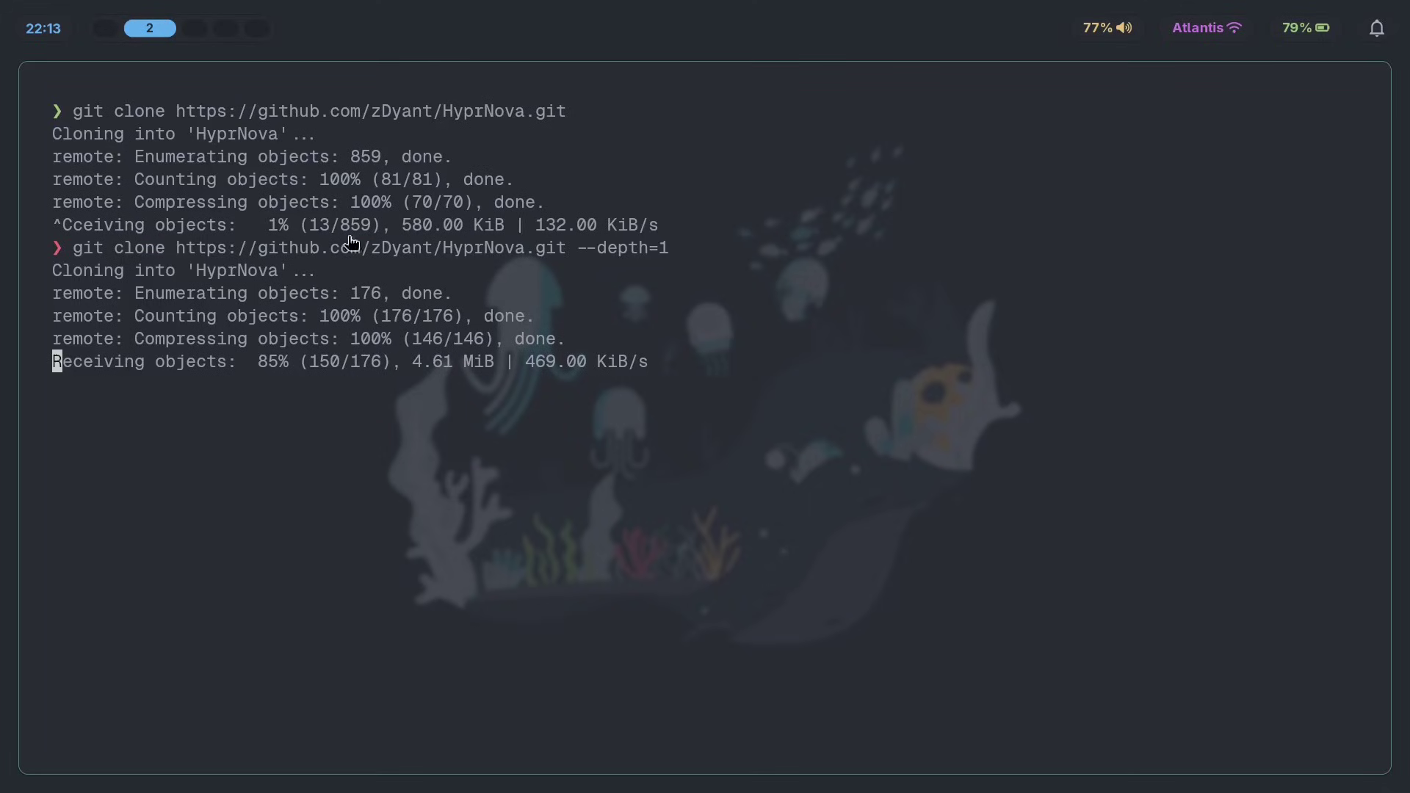
mouse_move(696, 250)
mouse_down()
mouse_move(562, 261)
mouse_move(577, 249)
mouse_up()
click(680, 262)
Flip between browser and terminal workspaces while the clone reaches about 91% of 176 objects.
key(super+1)
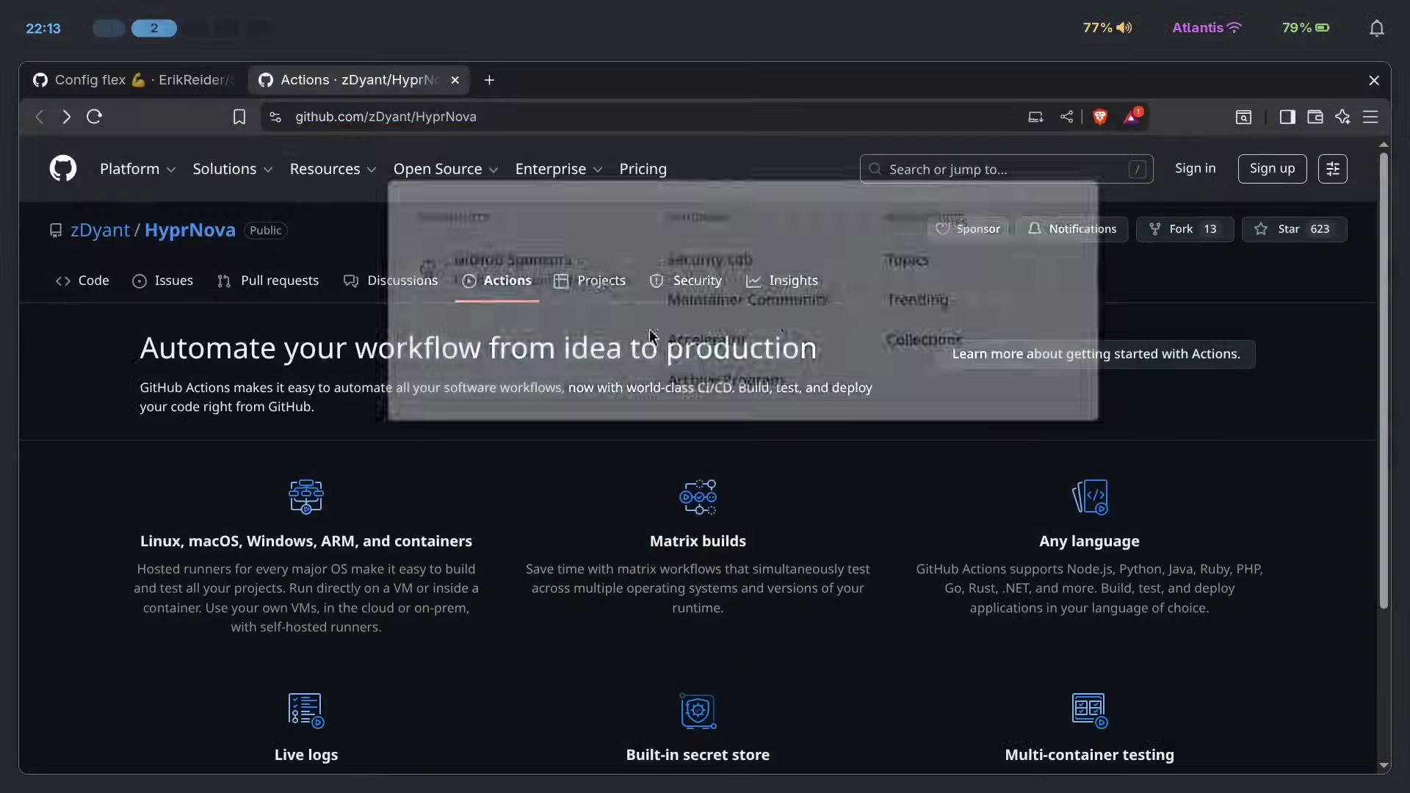
key(super+2)
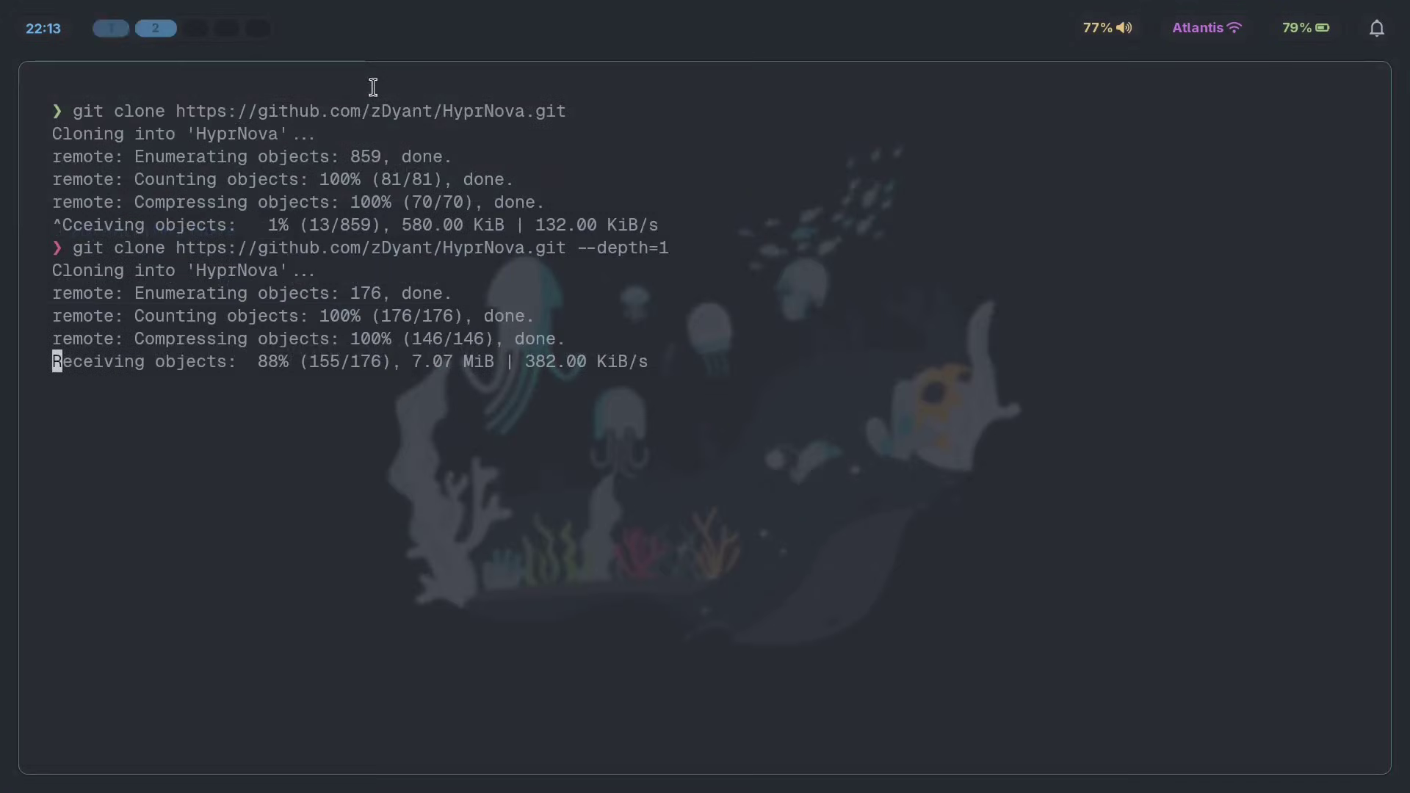
key(super+1)
mouse_move(508, 222)
key(super+2)
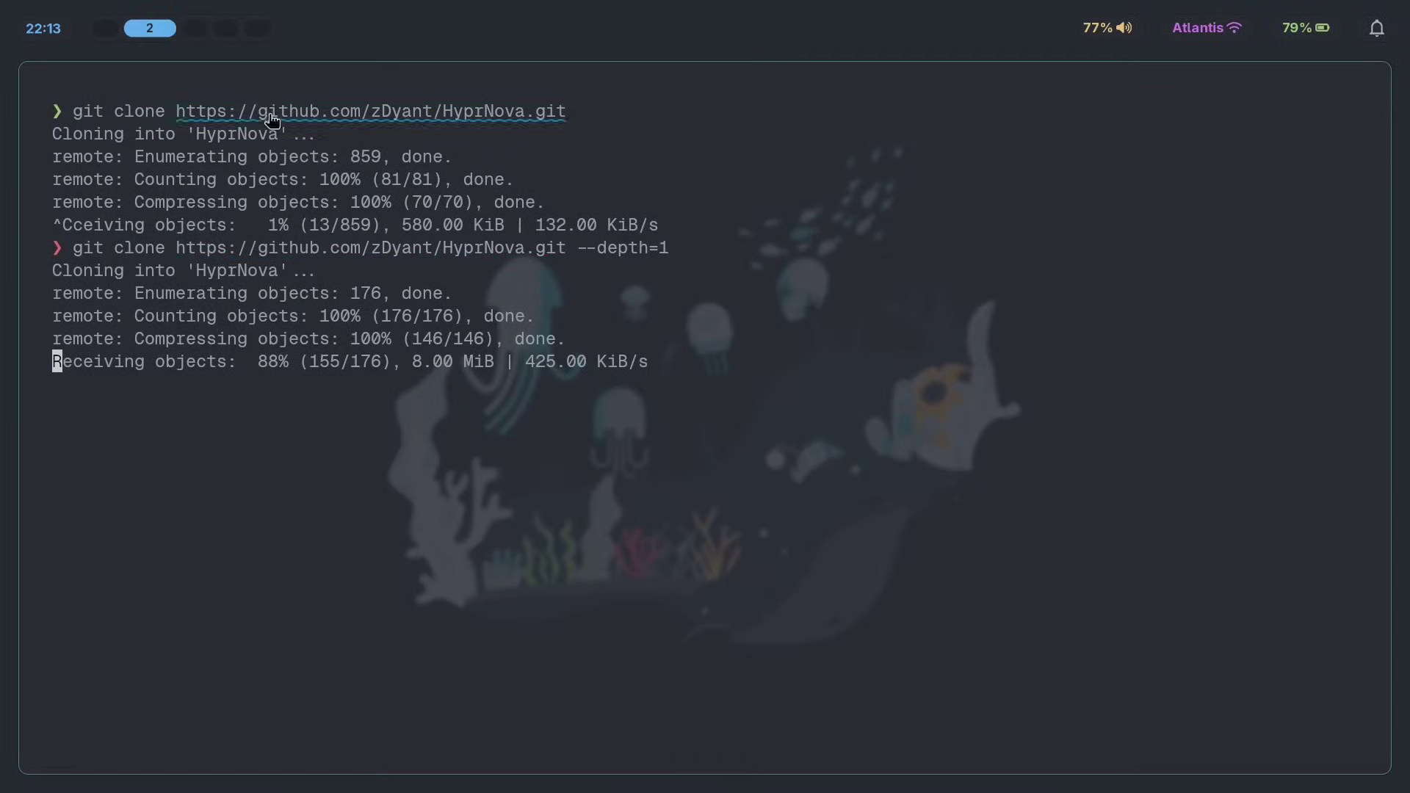
mouse_move(653, 367)
mouse_down()
mouse_move(53, 272)
mouse_move(62, 249)
mouse_up()
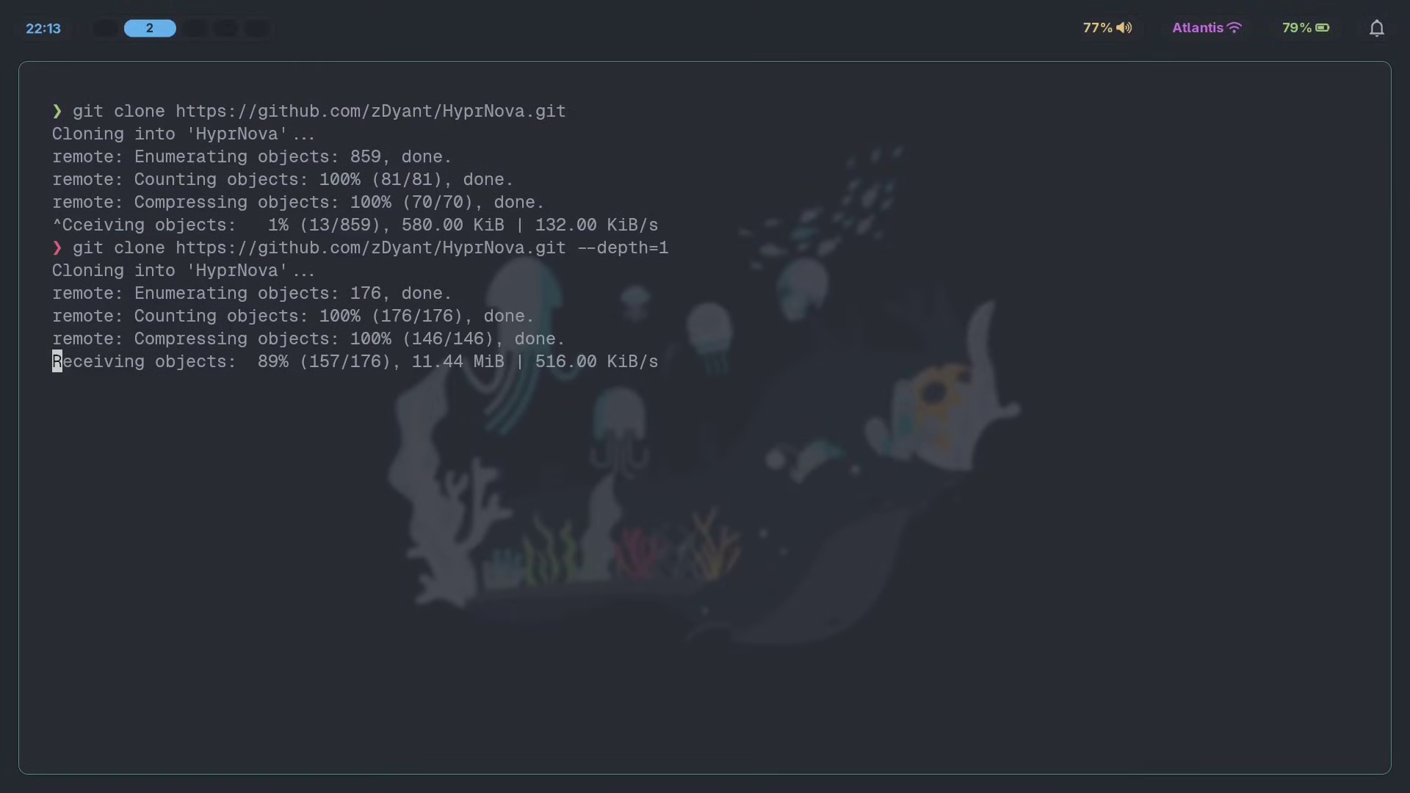
key(super+1)
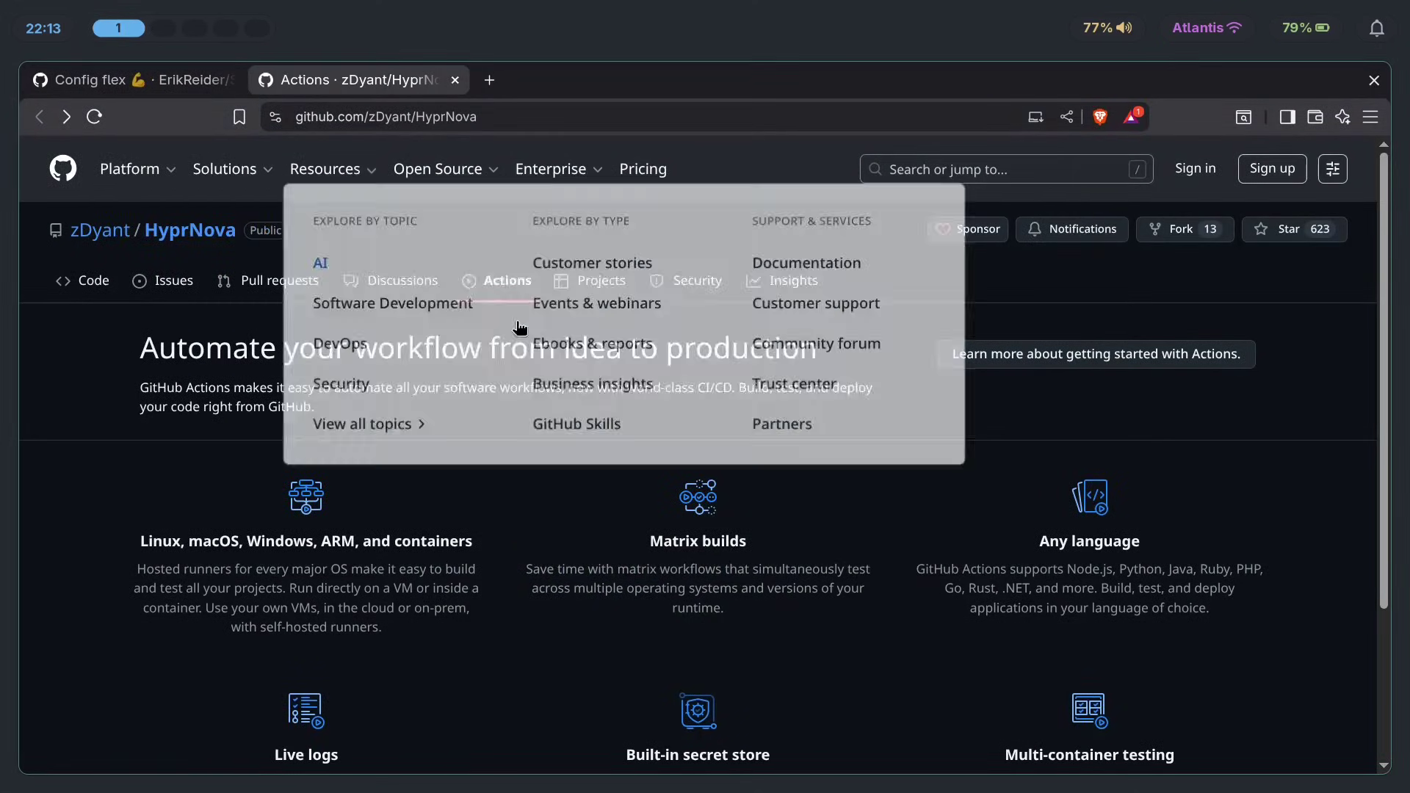
scroll(433, 443, down, 3)
scroll(455, 437, up, 3)
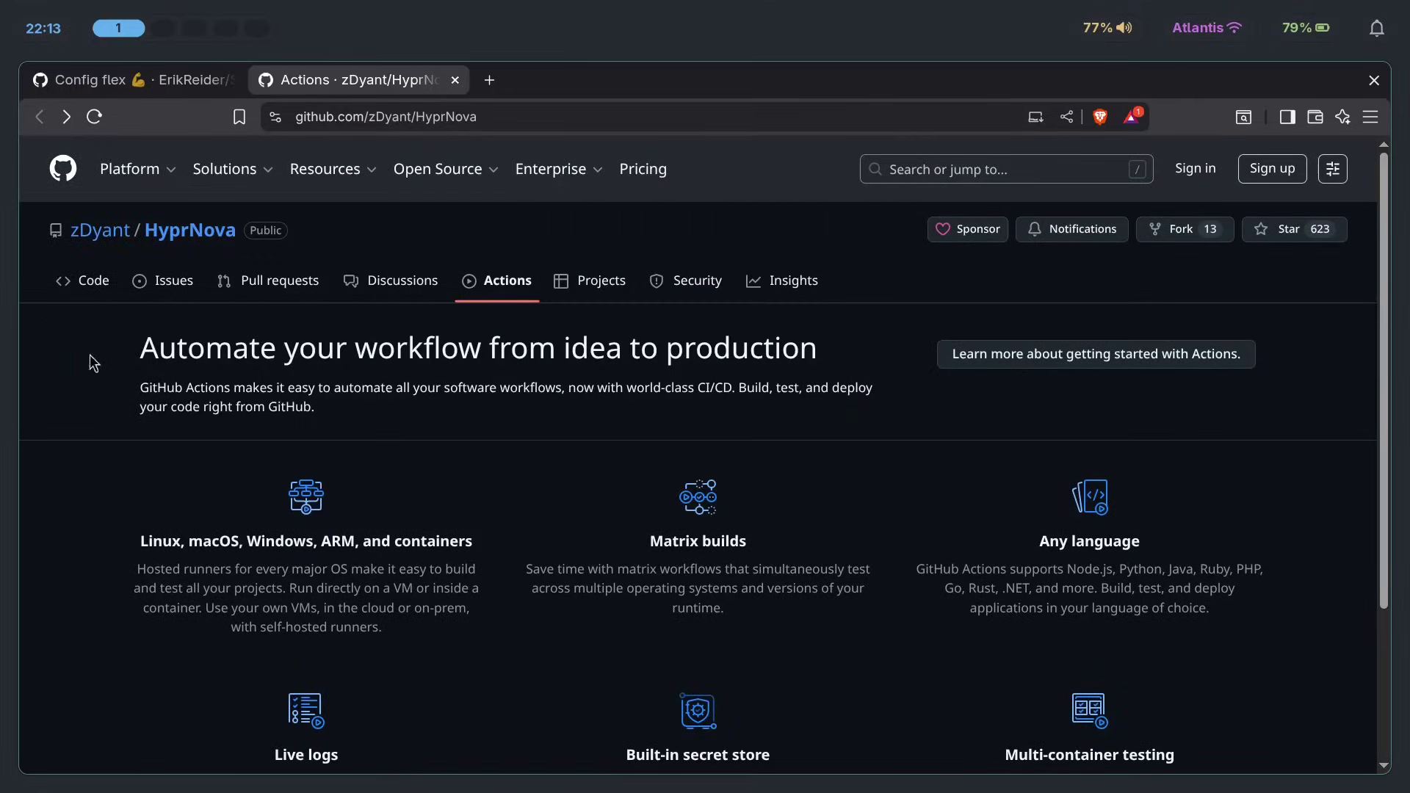
key(super+2)
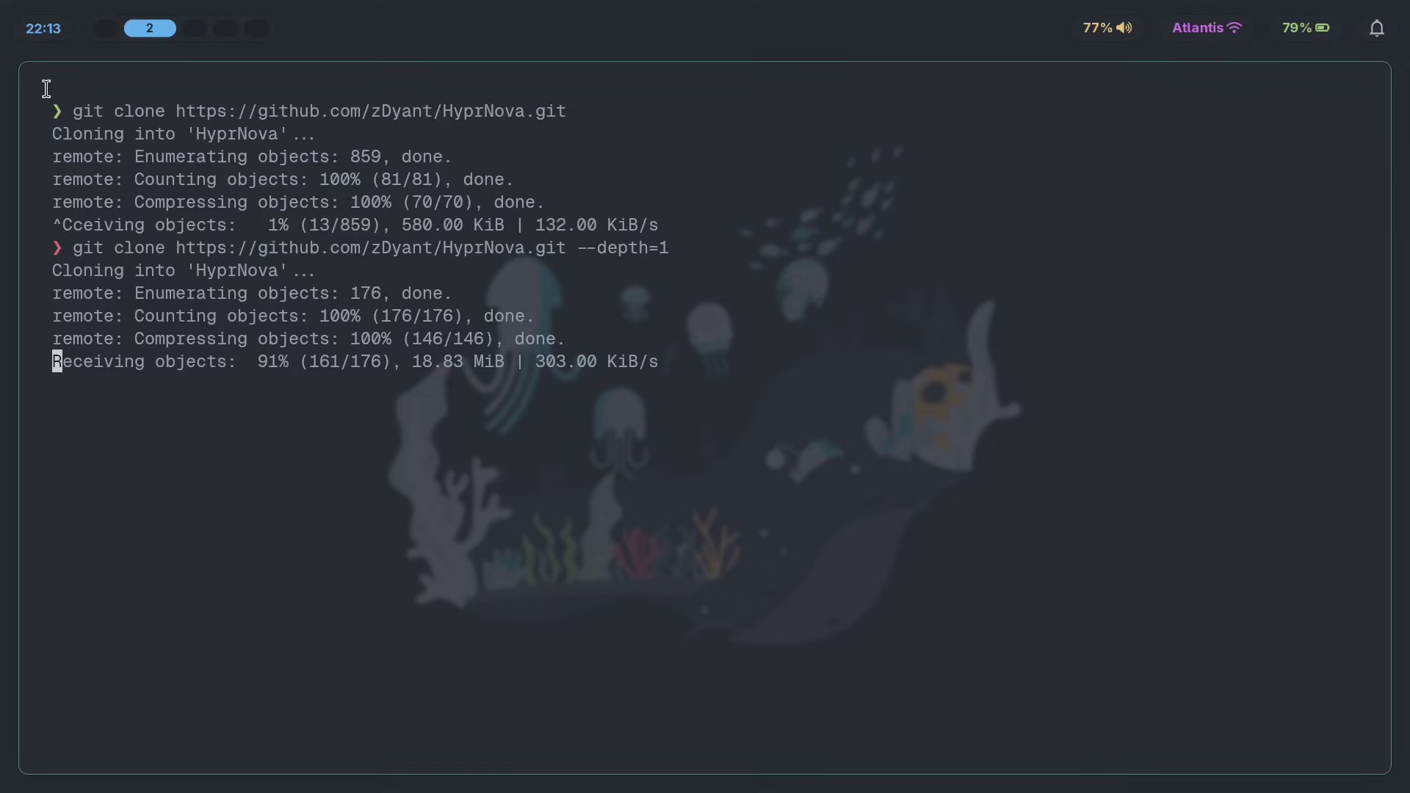
Focus the terminal as the shallow clone finishes, glancing at workspace 3 and back.
click(121, 103)
key(super+3)
key(super+2)
On workspace 3, open and close the SwayNC notification center, then return to the terminal.
key(super+3)
click(1376, 28)
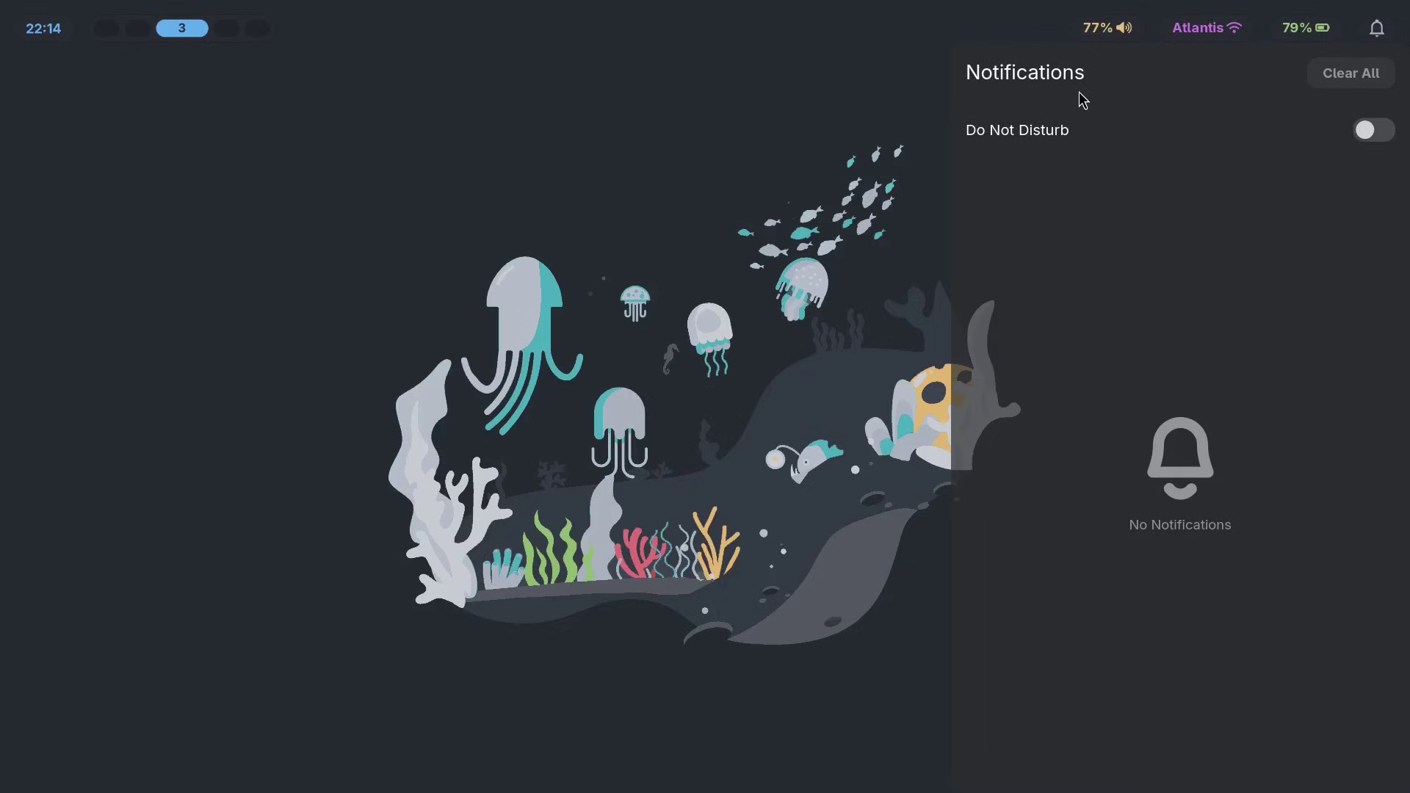
click(755, 134)
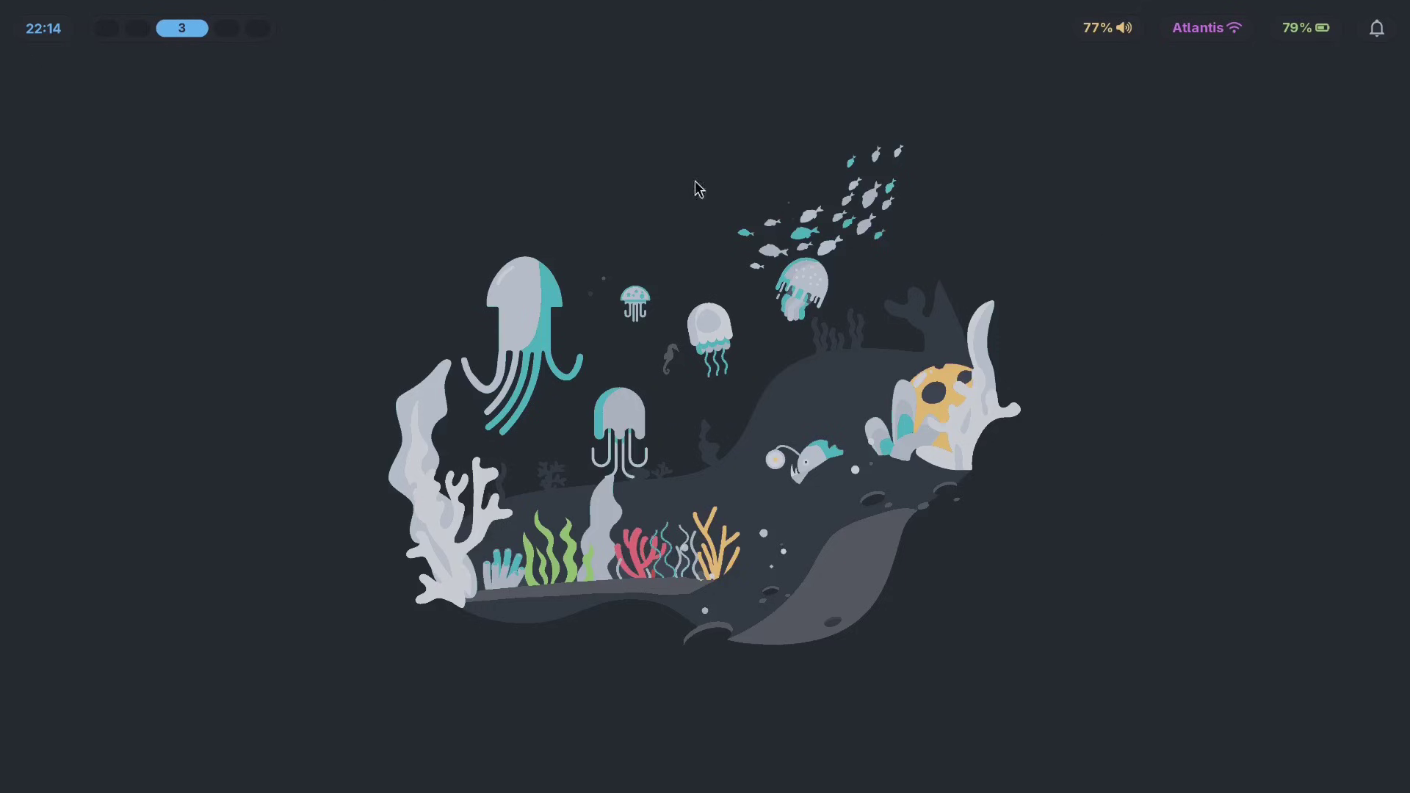
key(super+2)
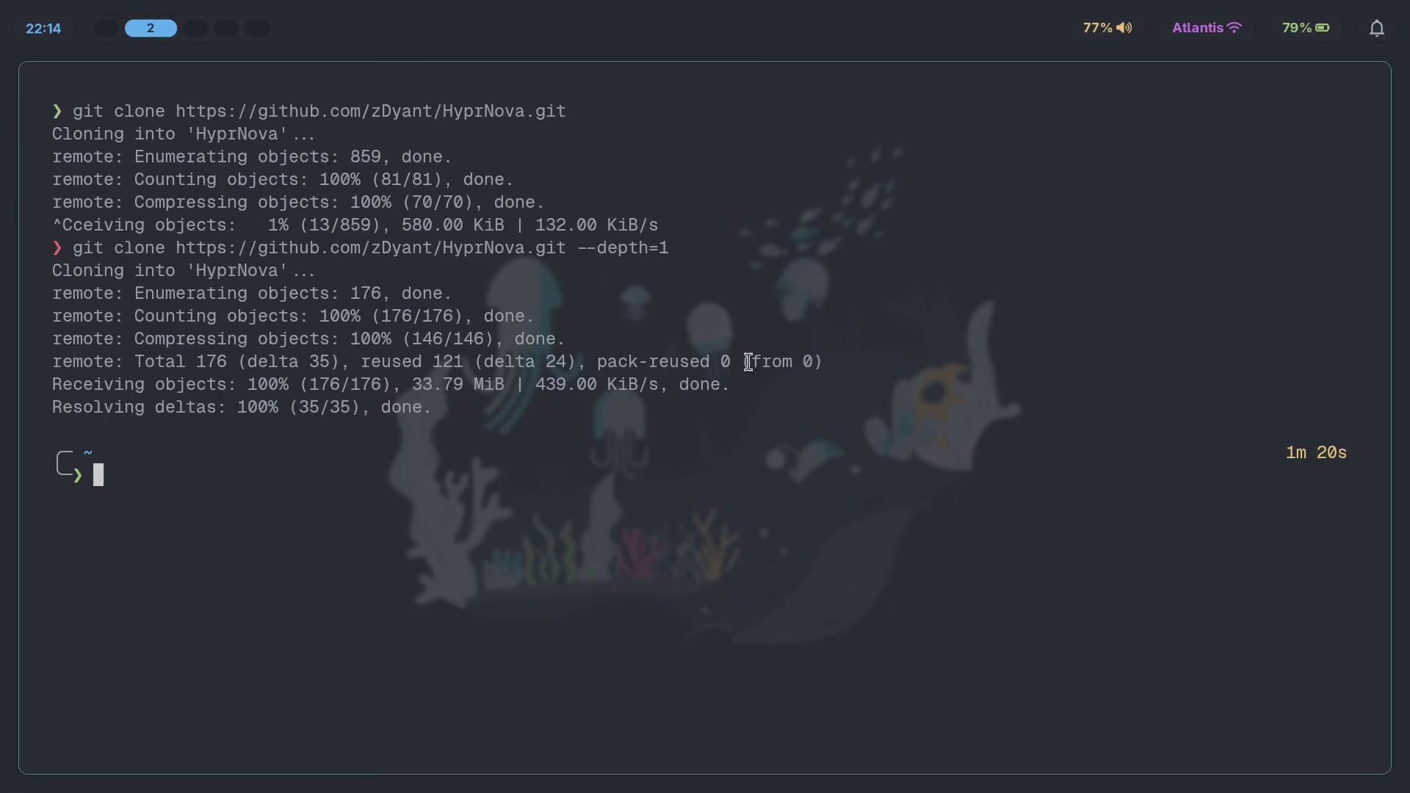
Close the GitHub Actions tab and scroll down through the SwayNC config discussion.
click(543, 249)
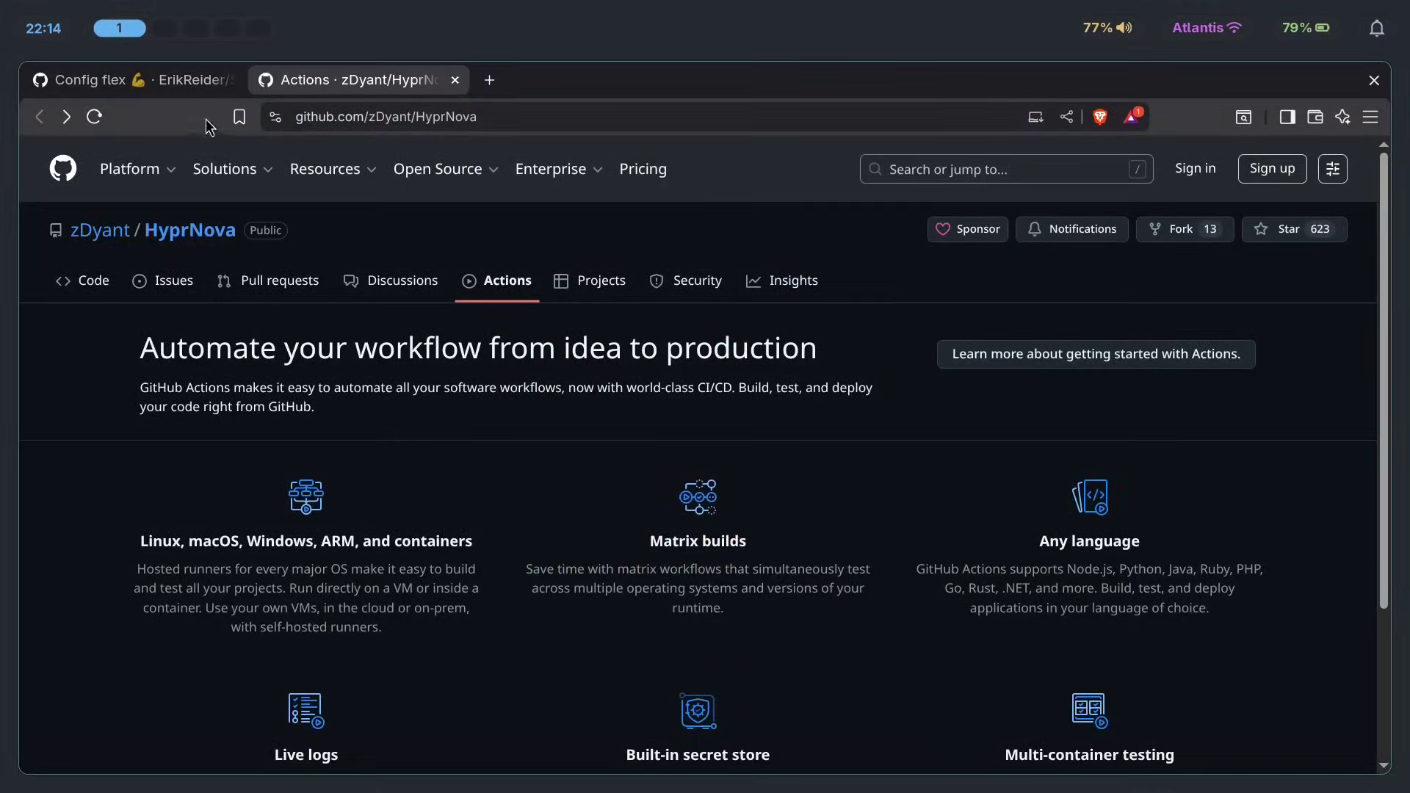
click(455, 79)
scroll(467, 482, down, 10)
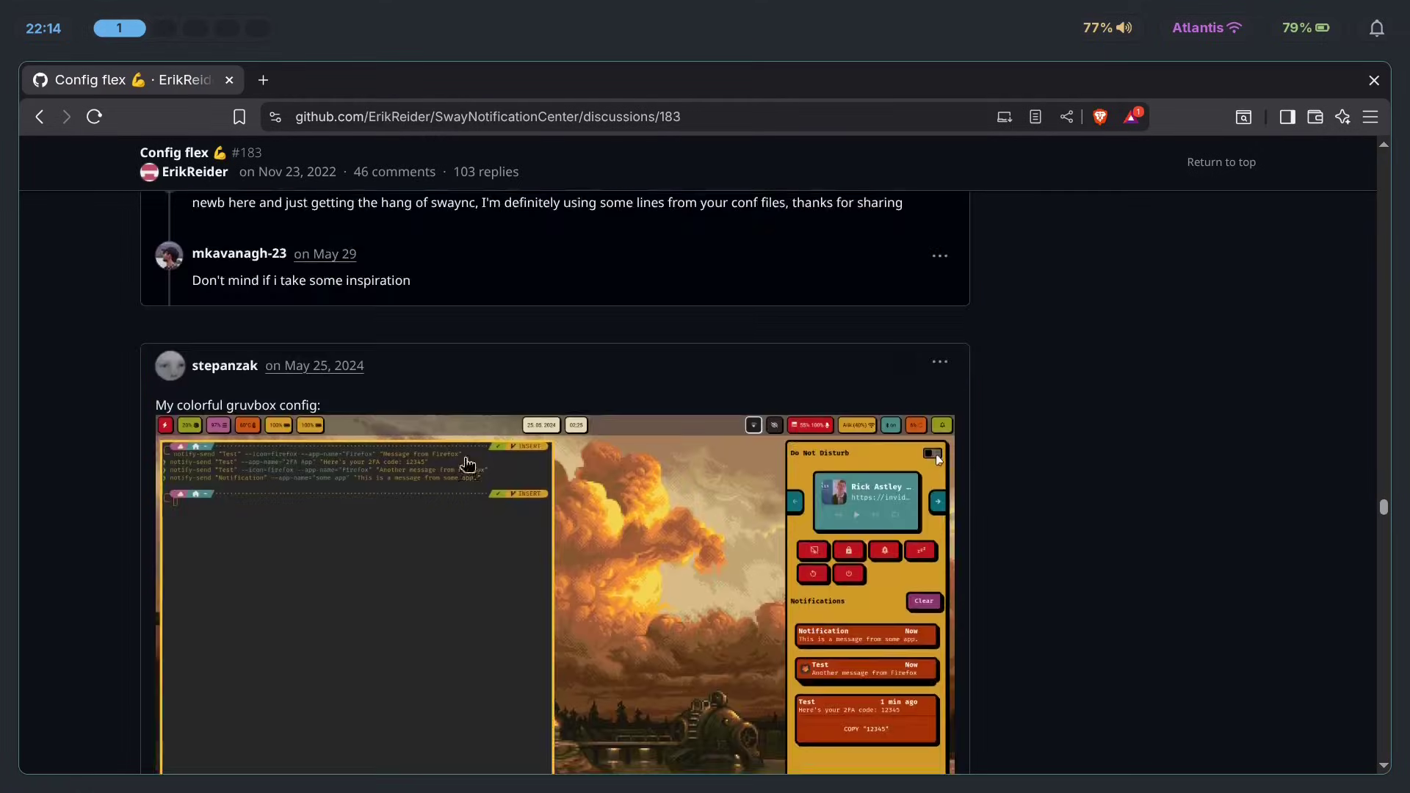
scroll(467, 482, down, 5)
scroll(604, 446, down, 5)
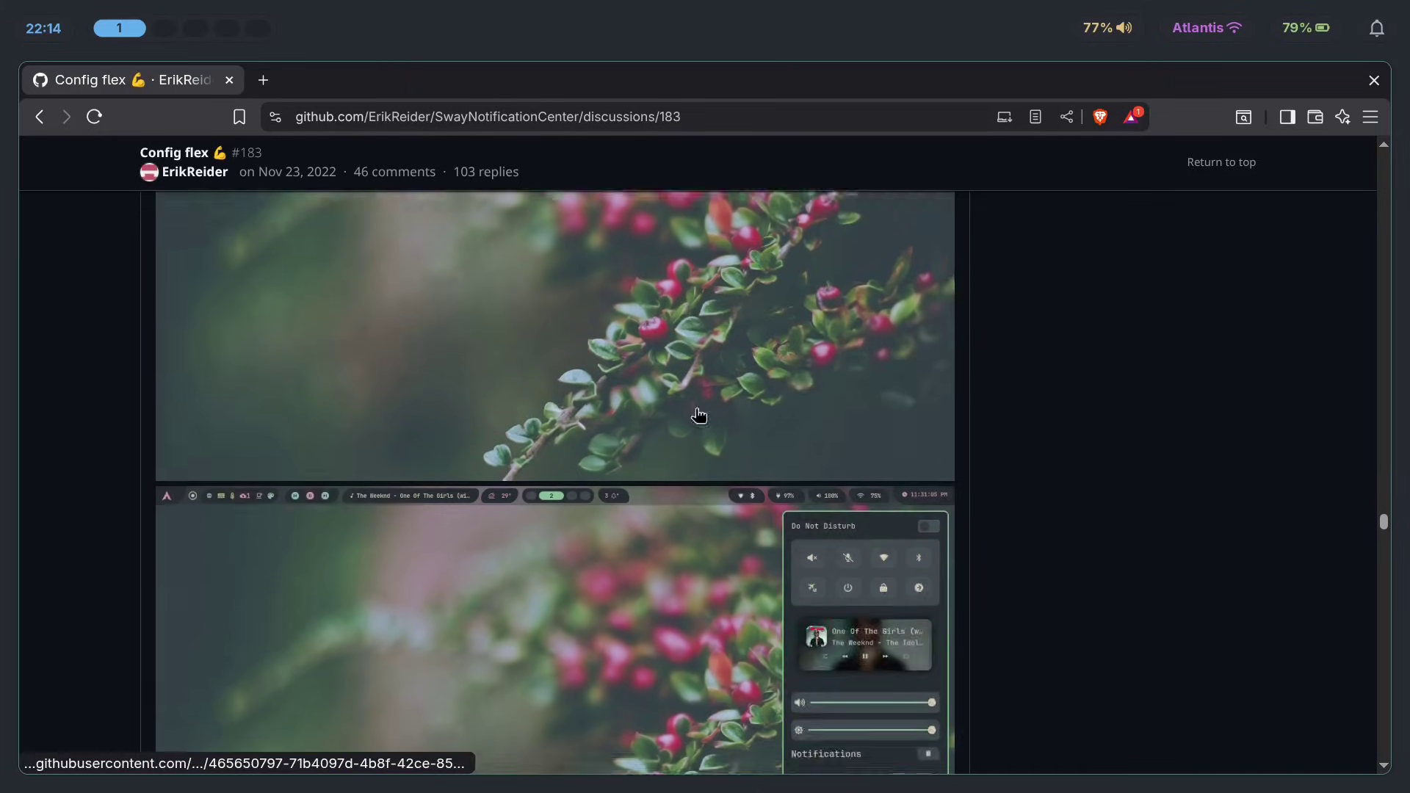
scroll(702, 414, down, 5)
Switch to workspace 2 and review the HyprNova clone output in the terminal.
key(super+2)
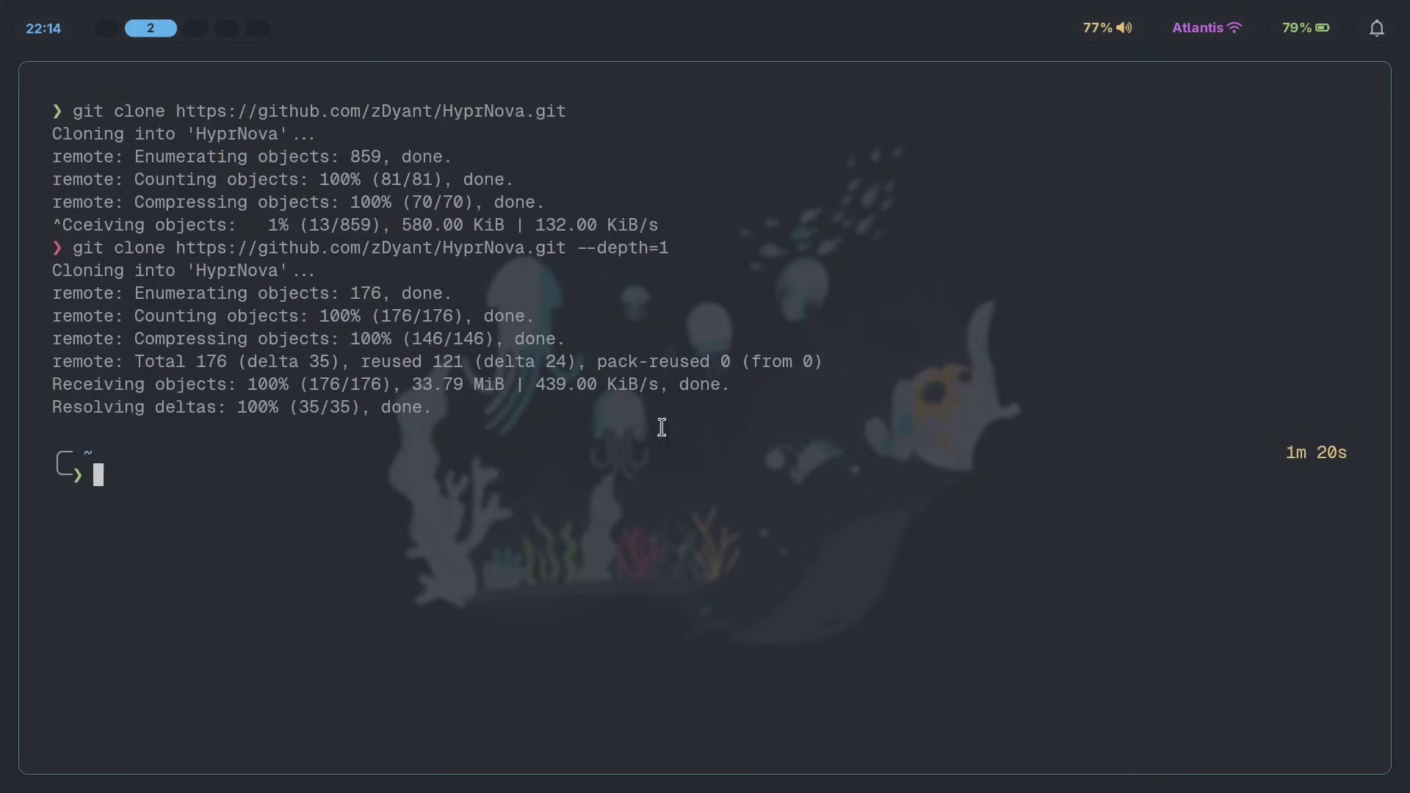
mouse_move(514, 415)
mouse_down()
mouse_move(113, 202)
mouse_move(43, 111)
mouse_up()
click(254, 314)
mouse_move(548, 412)
mouse_down()
mouse_move(323, 325)
mouse_move(10, 147)
mouse_move(6, 131)
mouse_up()
click(332, 233)
drag(486, 405, 215, 221)
click(905, 430)
drag(689, 426, 18, 108)
click(279, 130)
Enter the HyprNova folder and list its files, hidden files and .config folders.
text(ls)
key(Return)
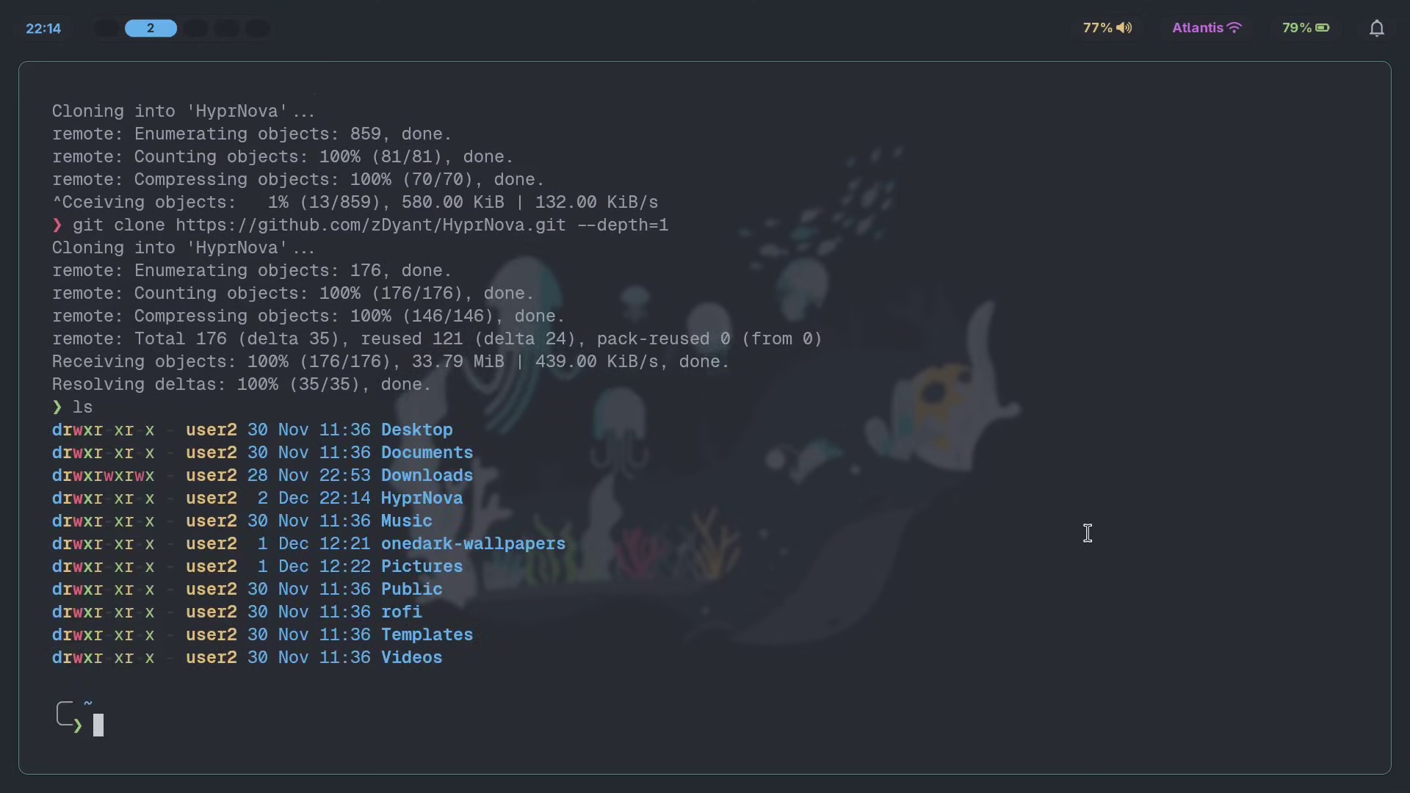
text(cd HyprNova)
key(Return)
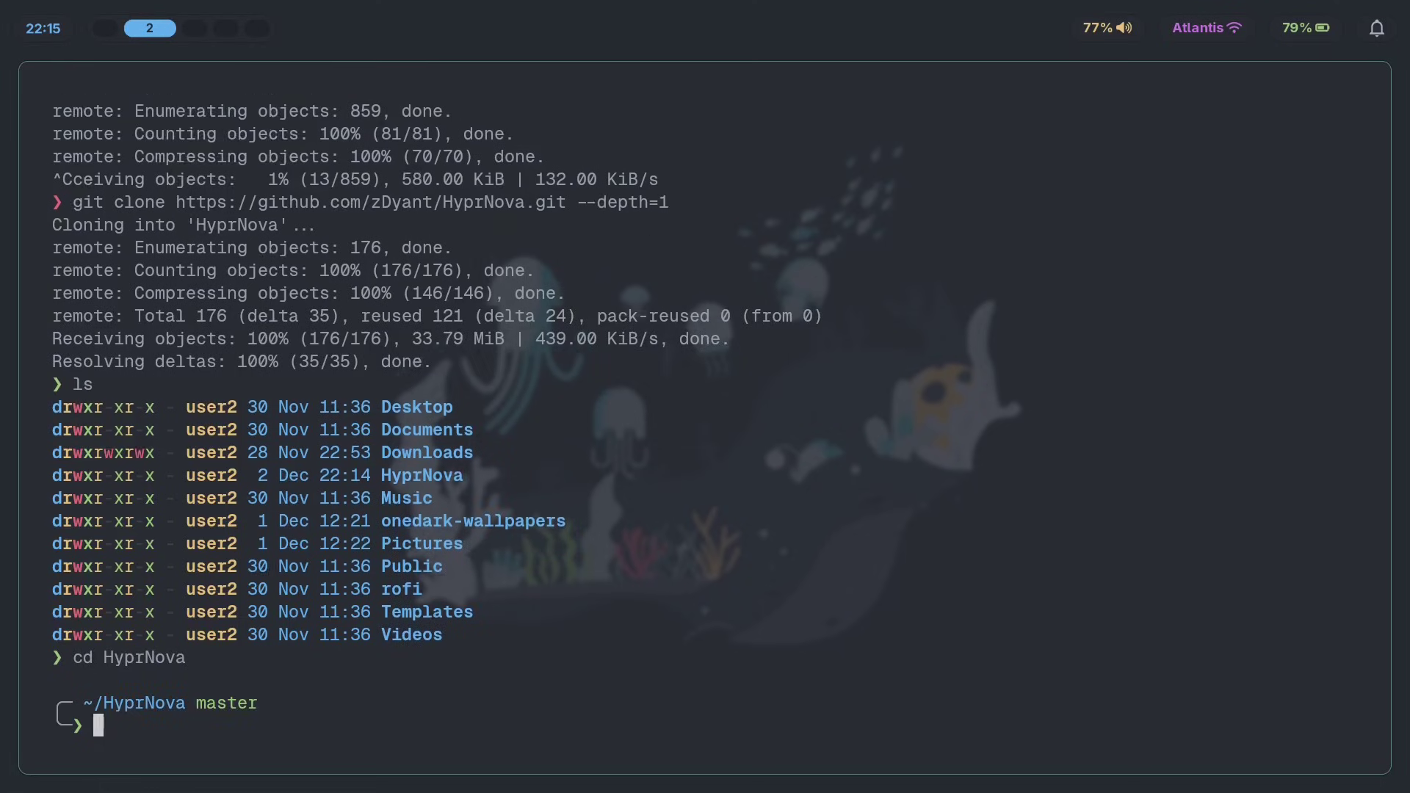
text(ls)
key(Return)
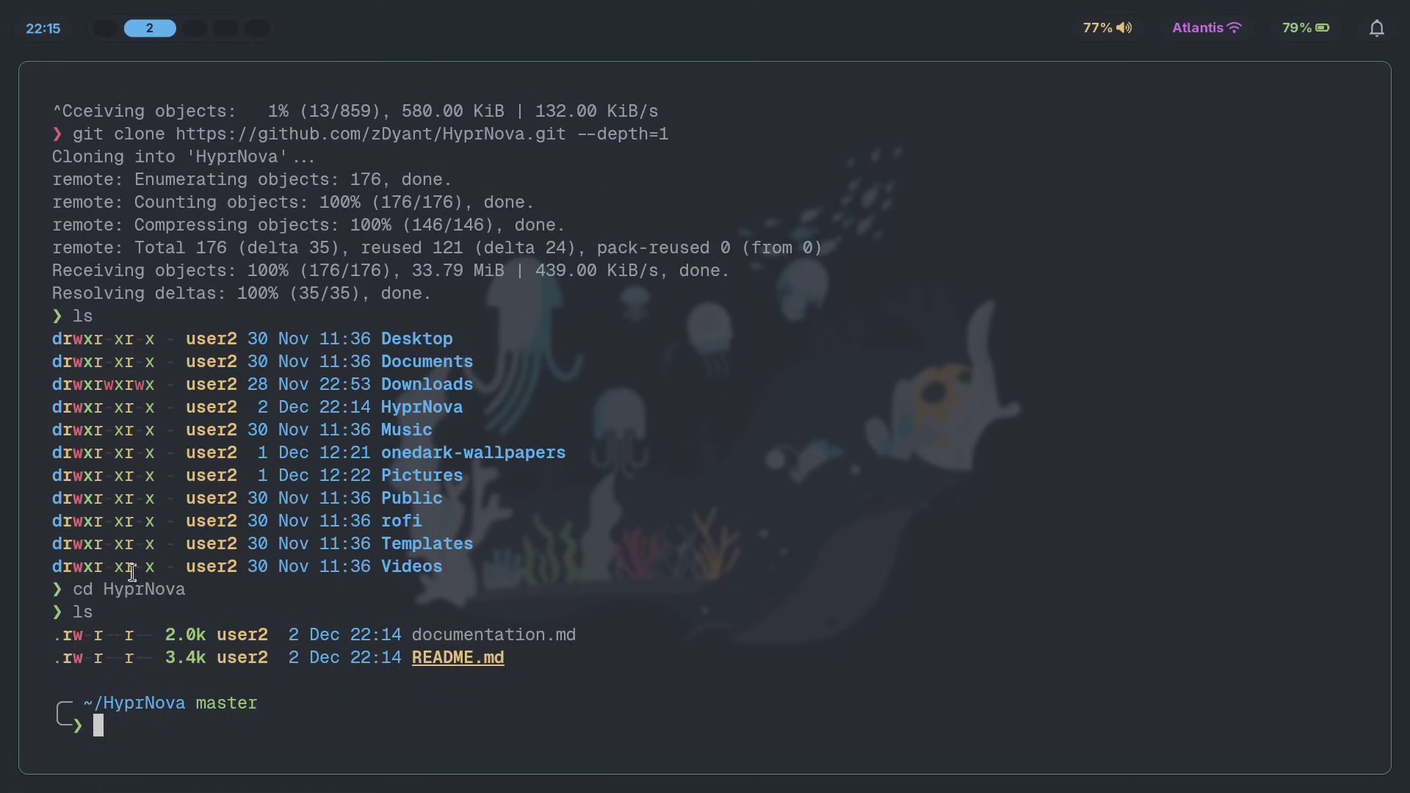
text(ls -la)
key(Return)
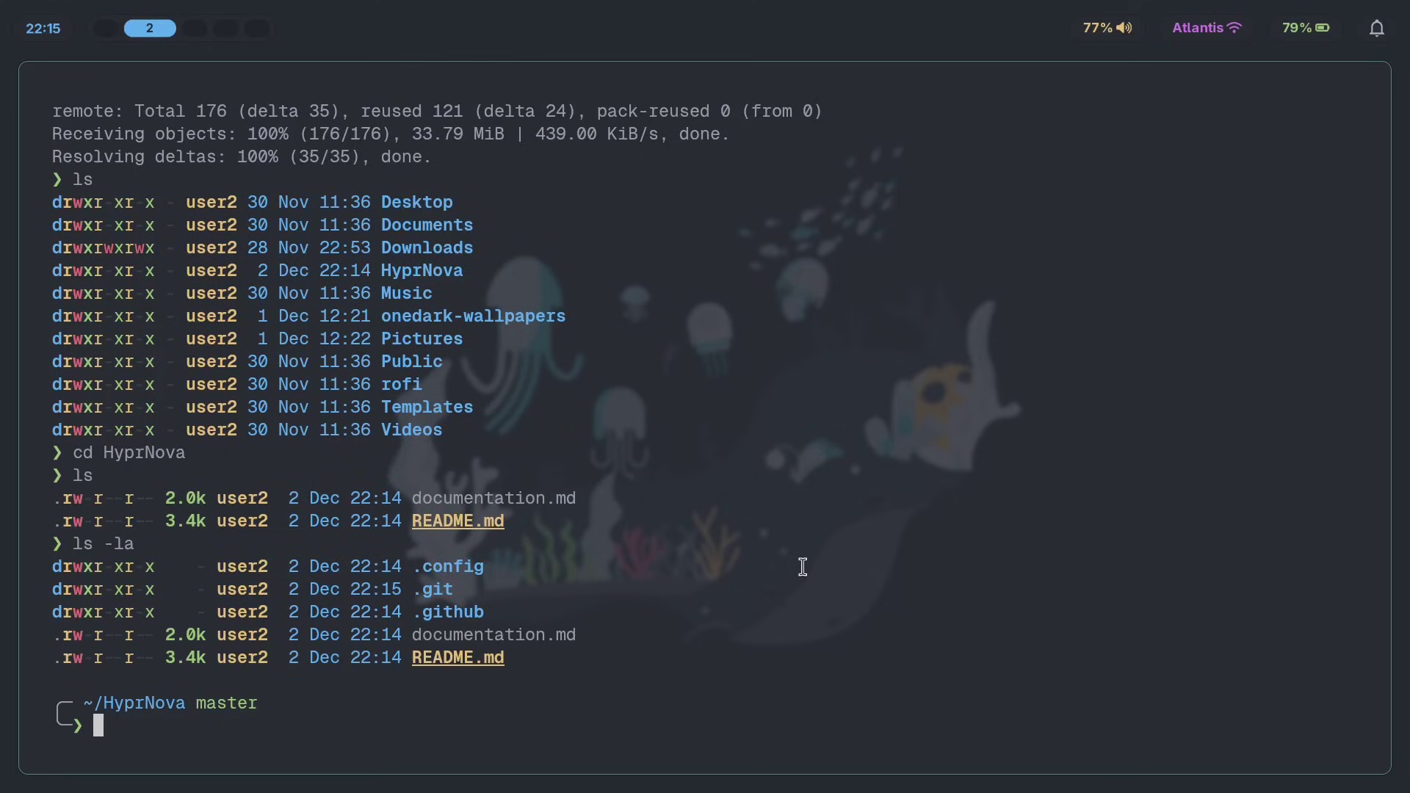
text(ls .config)
key(Return)
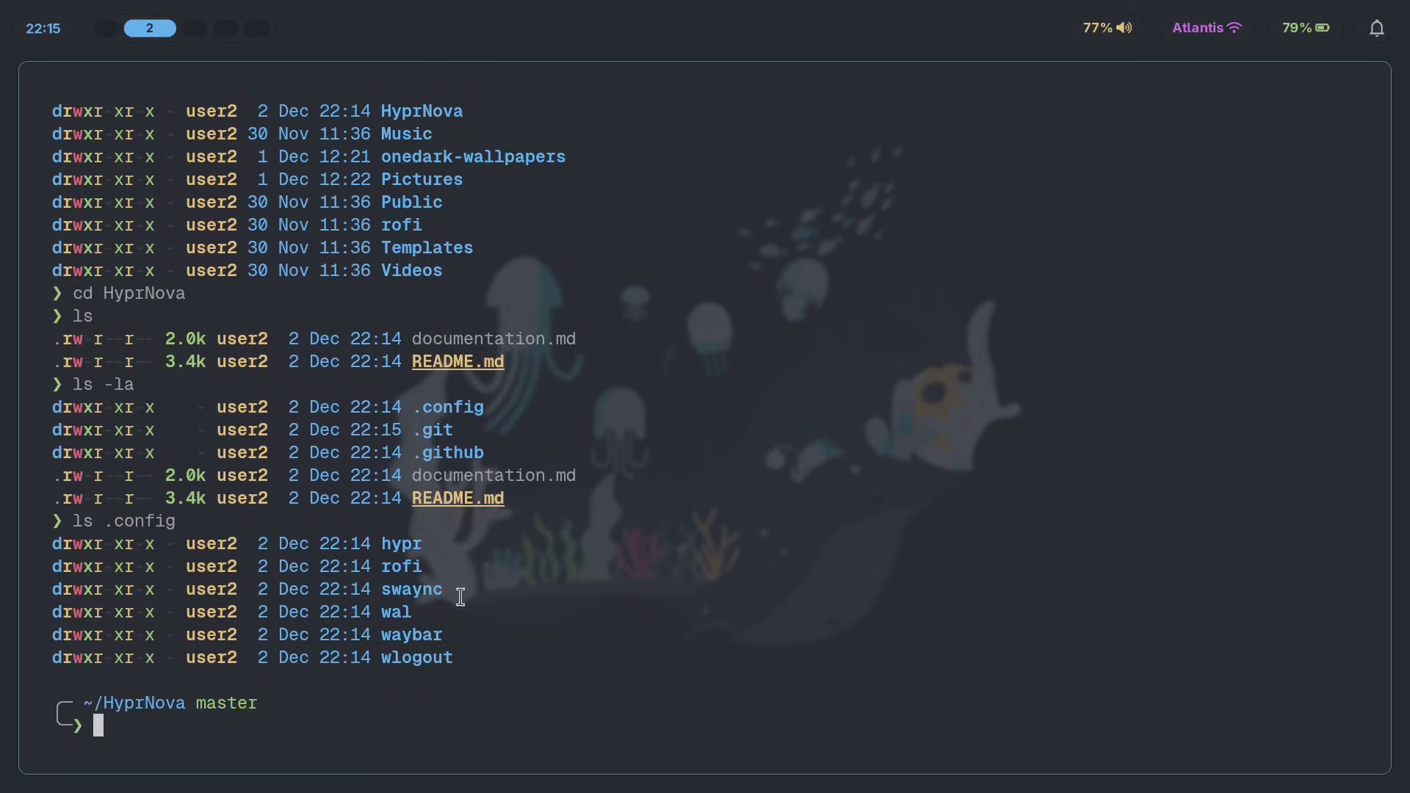
drag(527, 677, 321, 567)
click(322, 567)
Draft a yay package command for tree, then cancel it with Ctrl+C.
text(tree)
key(Home)
text(ayy)
key(BackSpace)
key(BackSpace)
key(BackSpace)
key(BackSpace)
text(yay -Ss)
key(End)
key(ctrl+c)
Run tree to show the HyprNova folder as a tree.
text(tree)
key(Return)
drag(196, 595, 58, 569)
click(202, 600)
drag(201, 600, 40, 545)
click(543, 641)
Run tree .config and scroll through its output down to the wlogout entries.
text(tree .config)
key(Return)
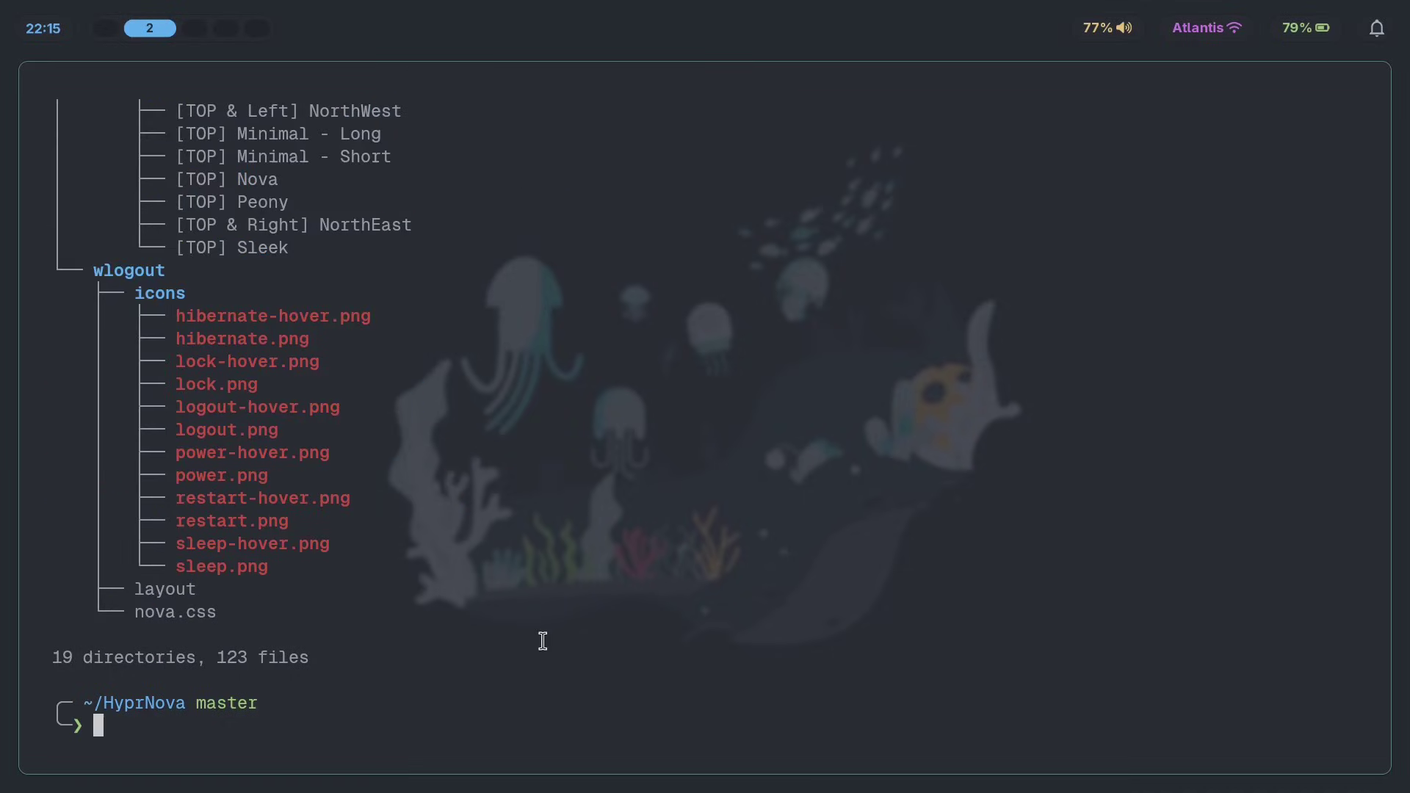
scroll(284, 536, up, 20)
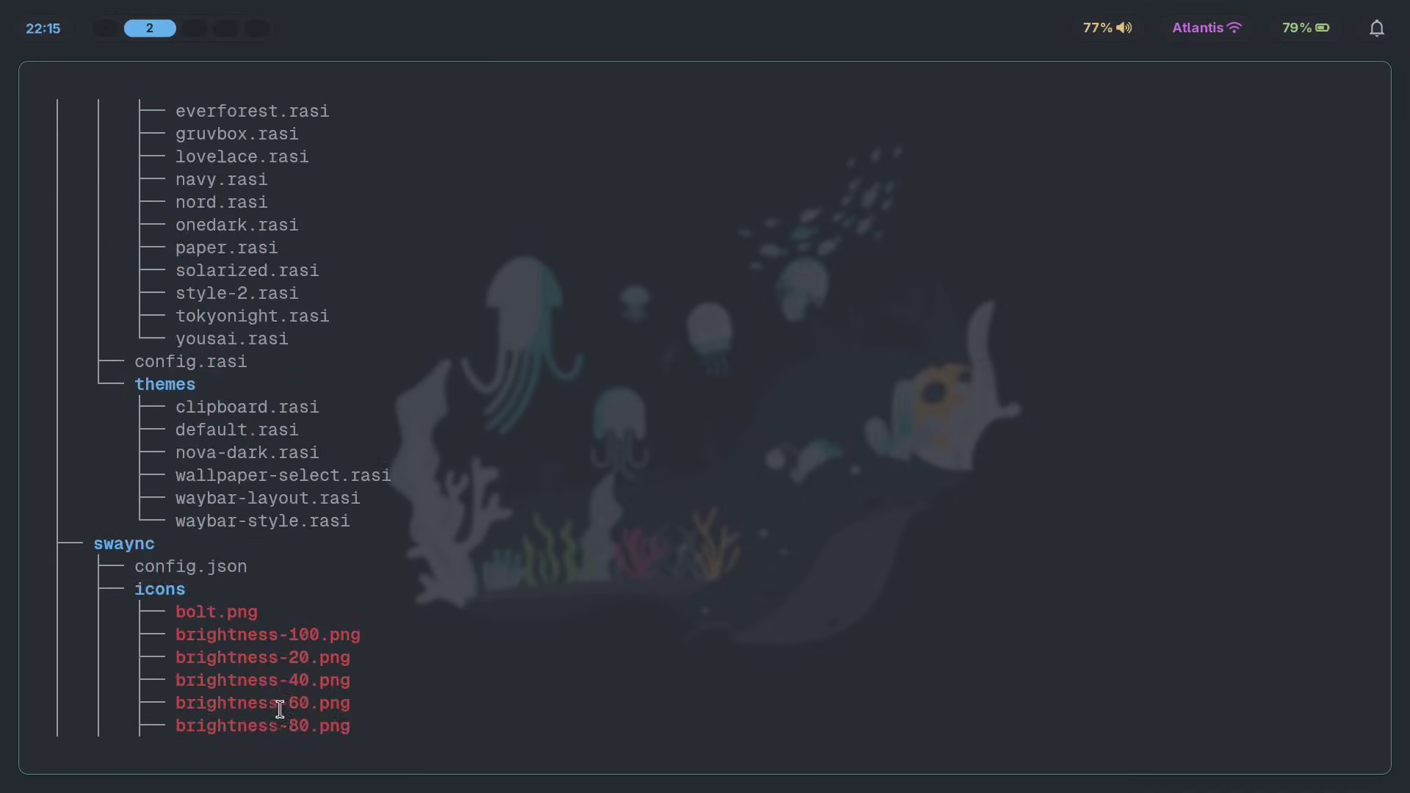
scroll(282, 525, down, 20)
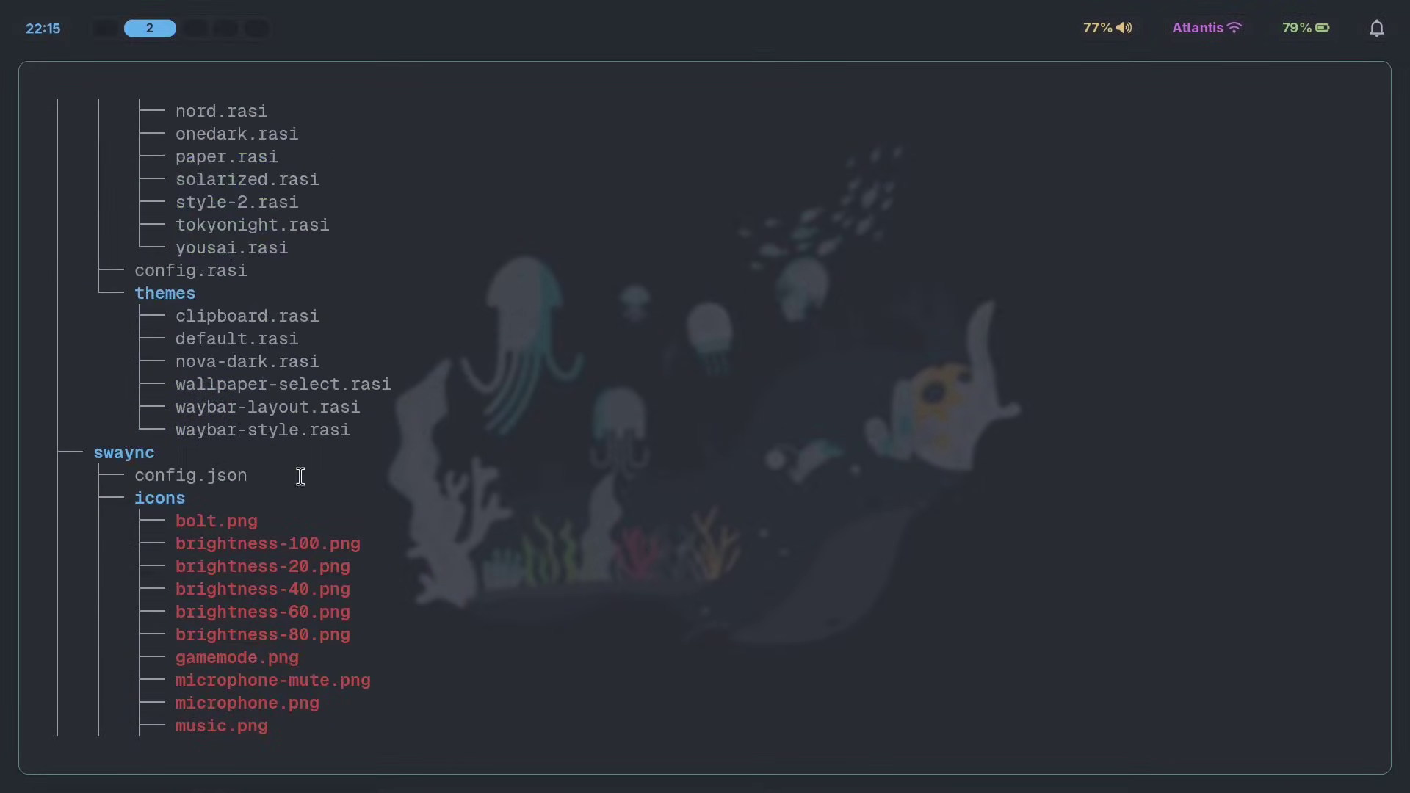
scroll(228, 552, down, 3)
drag(248, 369, 380, 580)
click(253, 312)
scroll(485, 563, up, 10)
scroll(447, 591, up, 20)
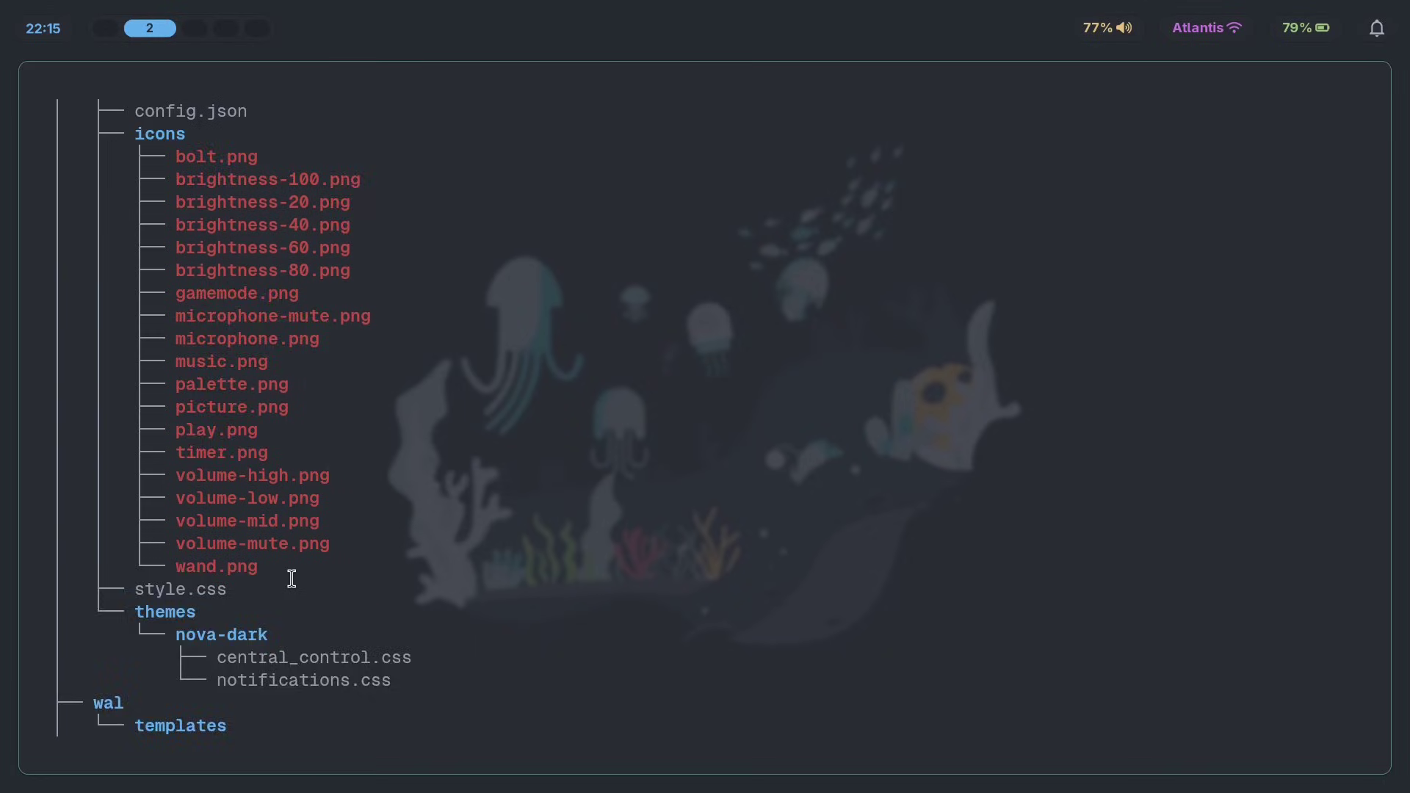
scroll(311, 580, up, 12)
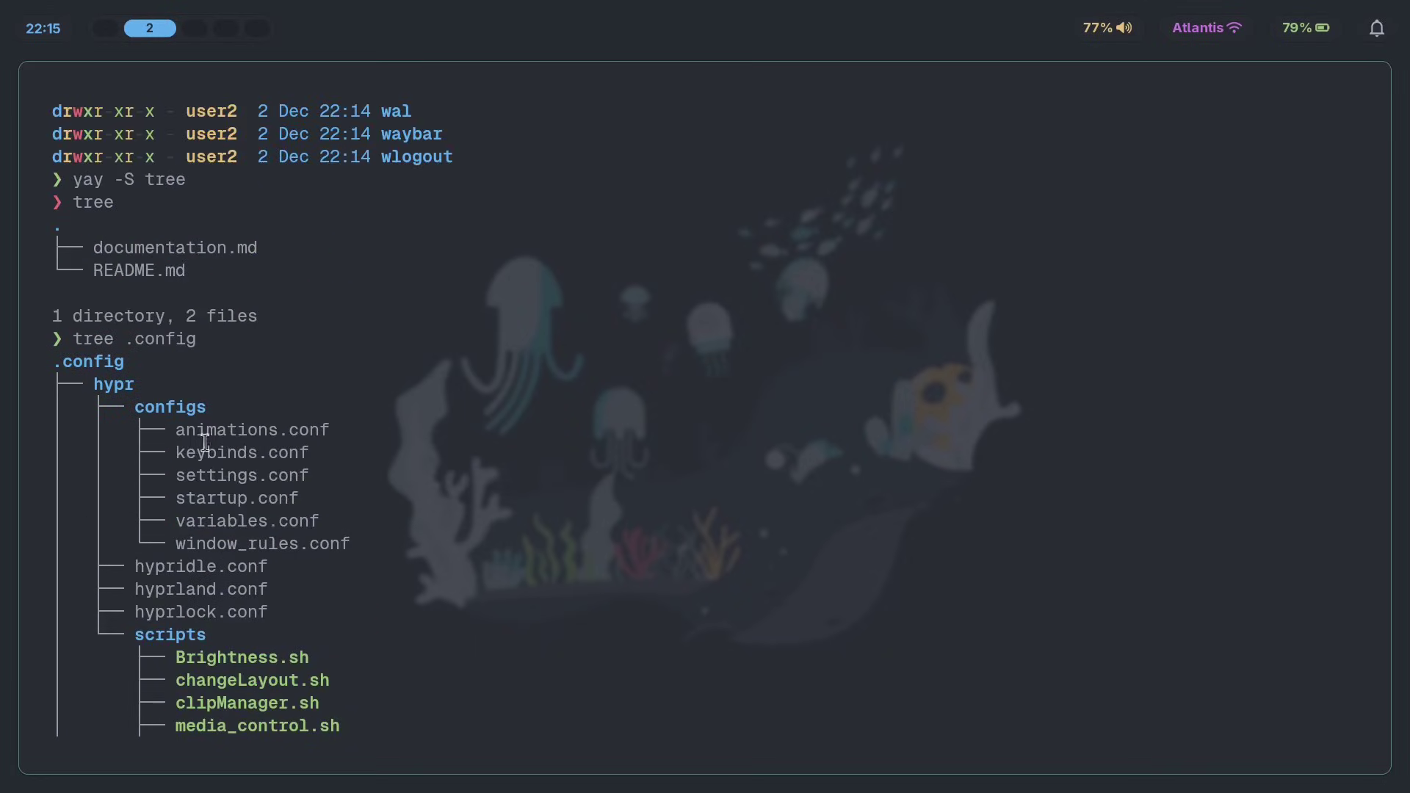
drag(74, 494, 147, 498)
click(76, 423)
scroll(110, 441, down, 4)
scroll(446, 619, down, 20)
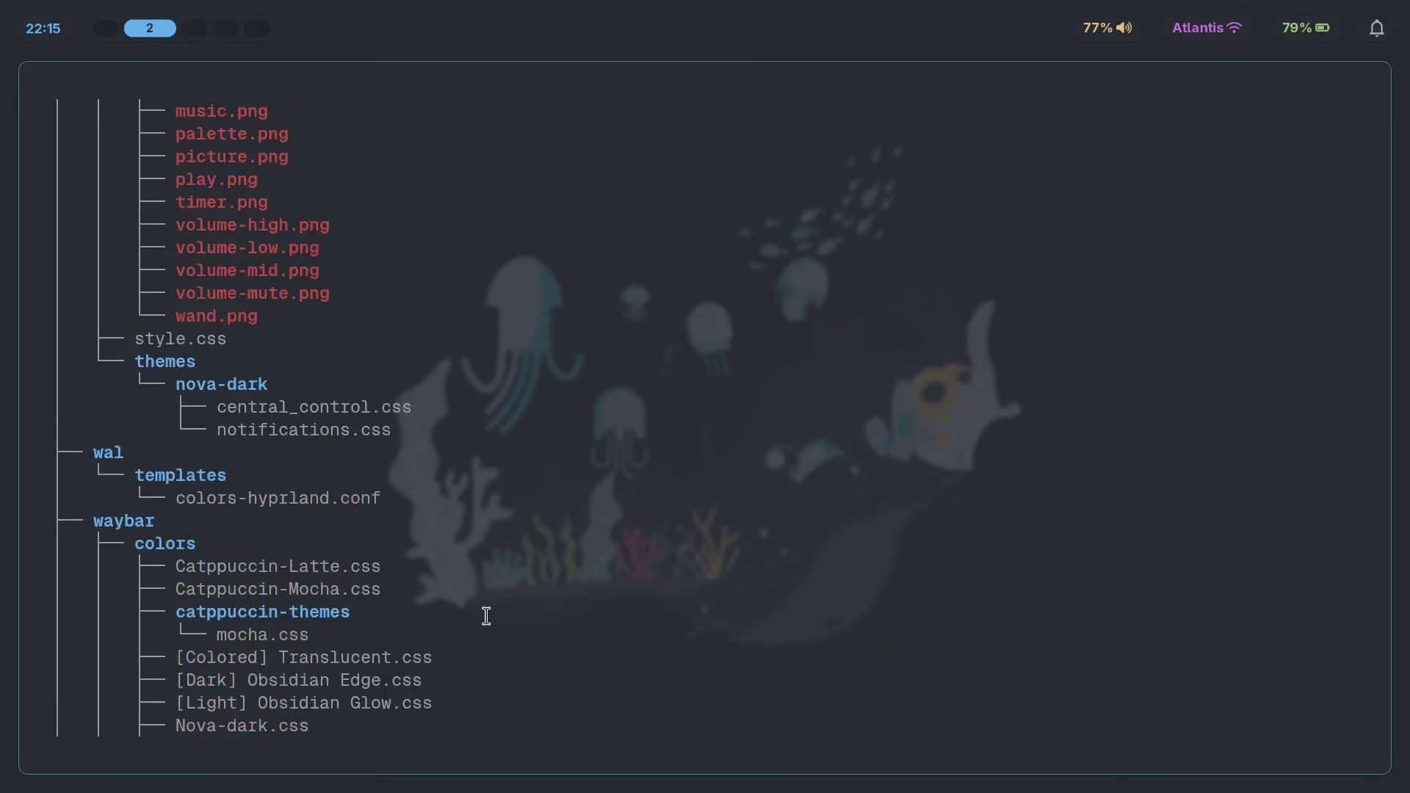
drag(338, 606, 25, 242)
click(167, 284)
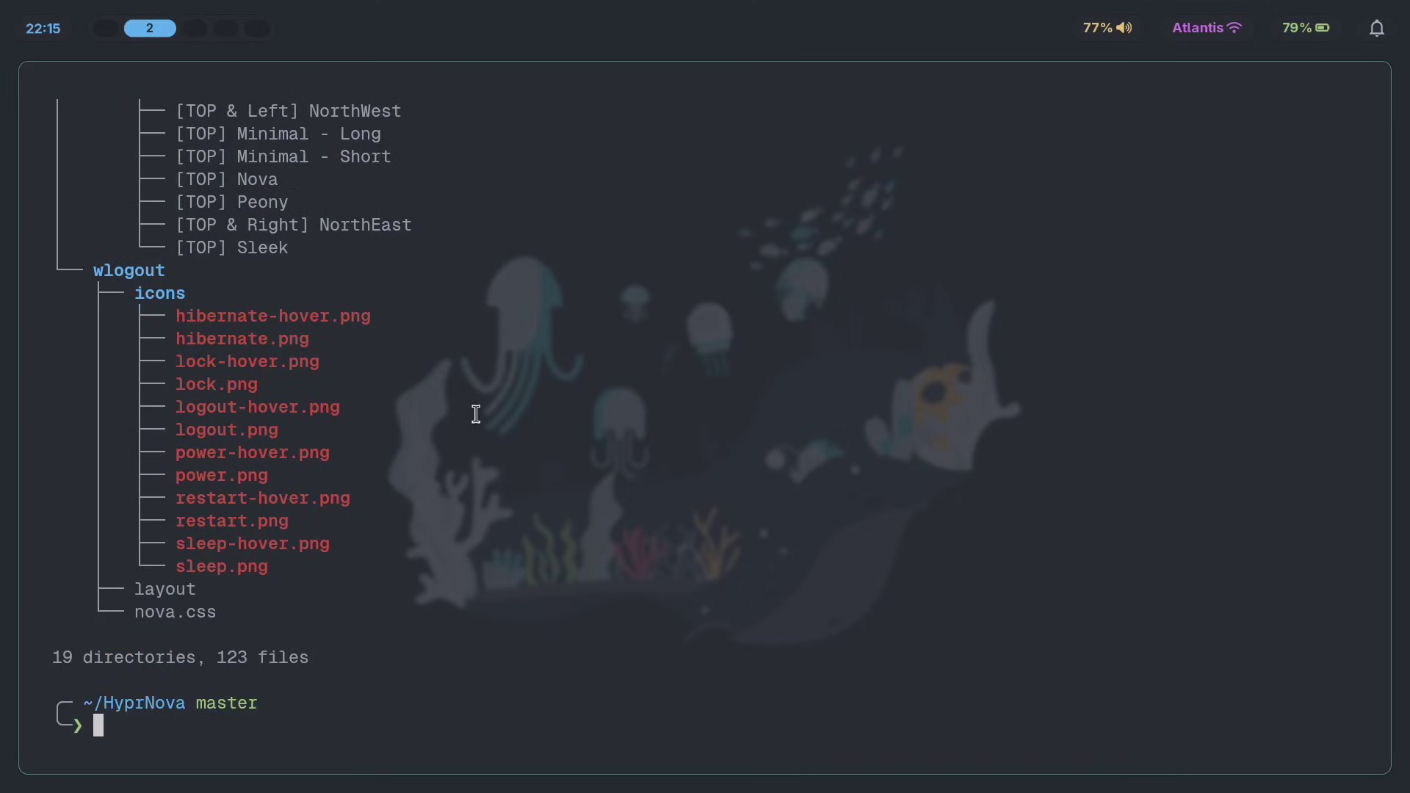
Copy HyprNova's .config/swaync folder recursively into ~/.config.
text(ls)
key(Return)
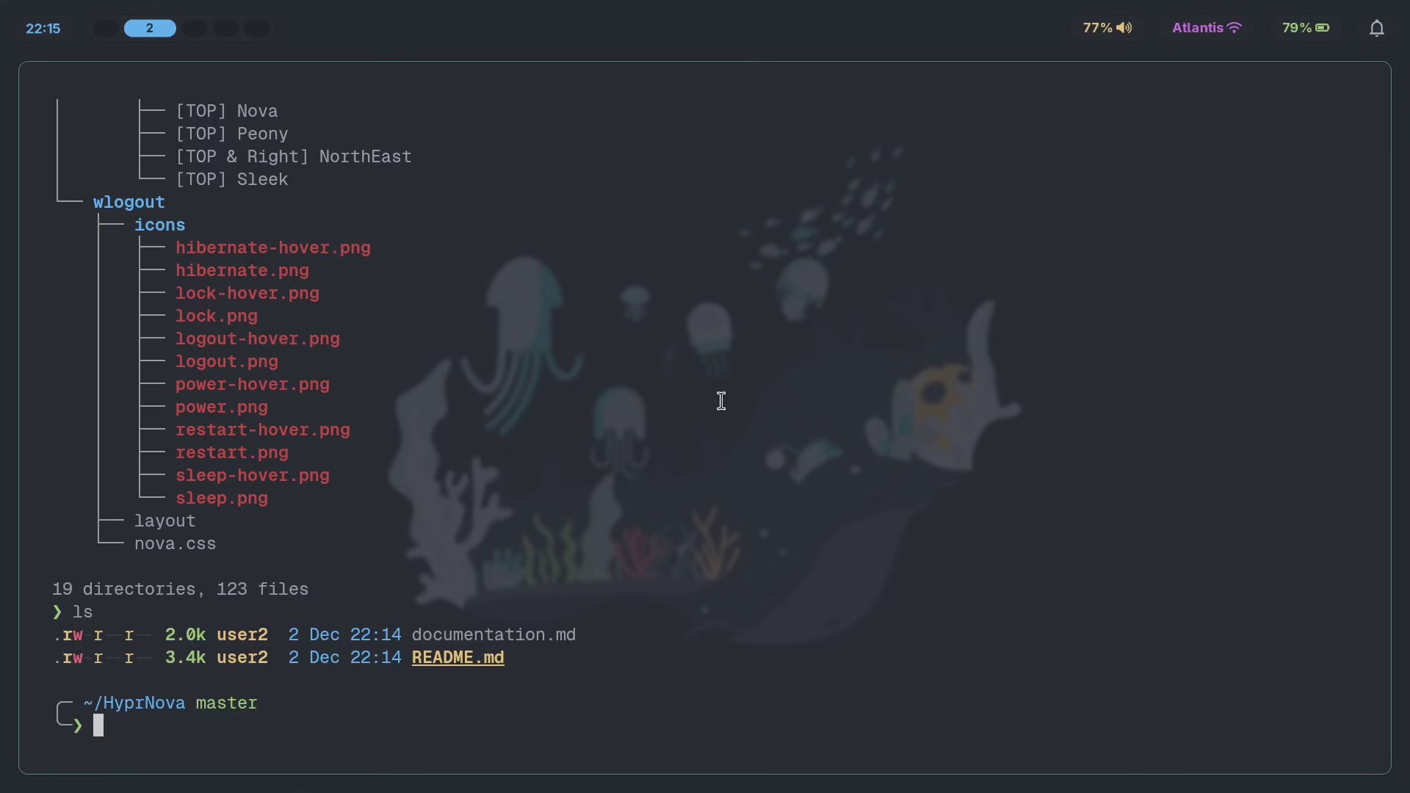
text(cp .conf)
key(Tab)
key(Tab)
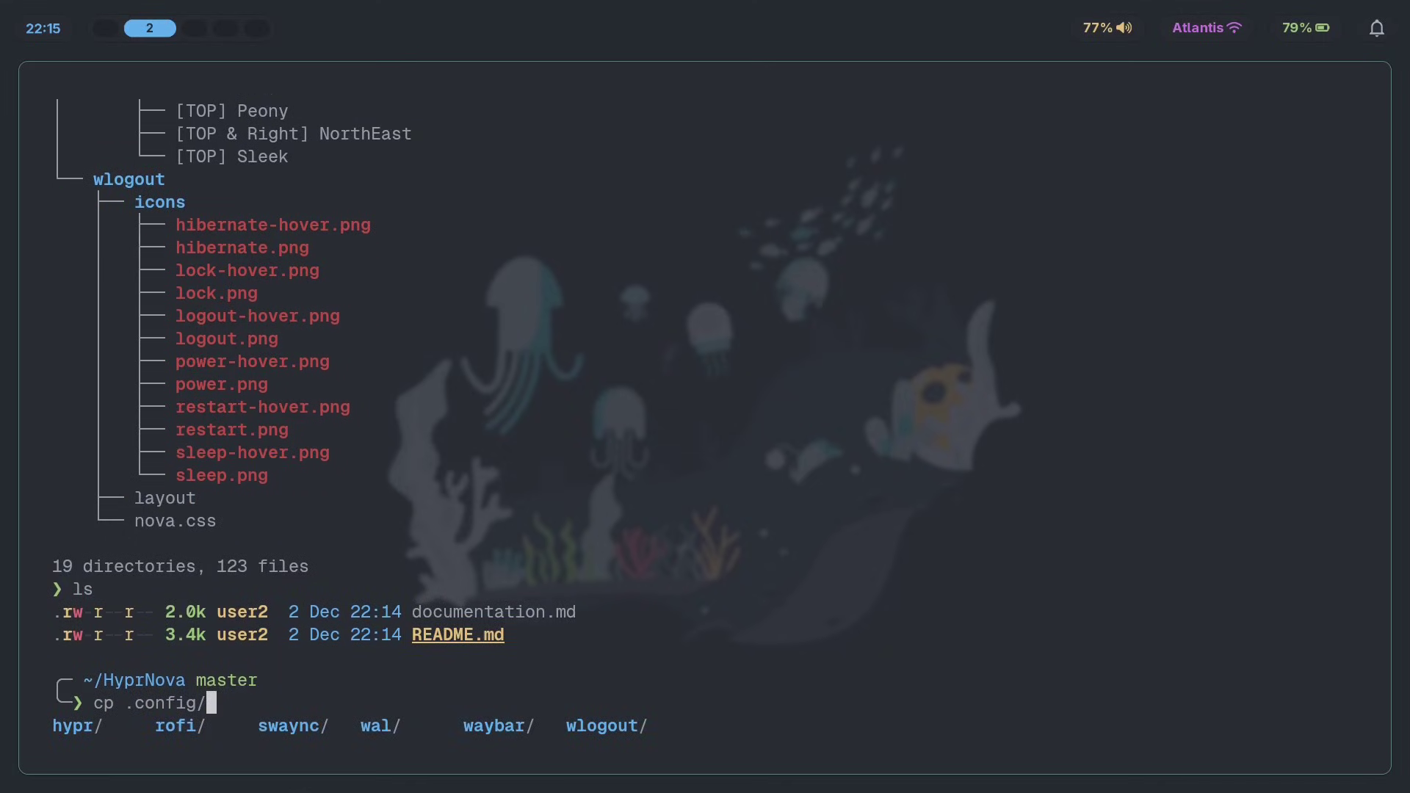
text(swaync )
text(-r)
key(BackSpace)
key(BackSpace)
key(BackSpace)
text(~/.config/)
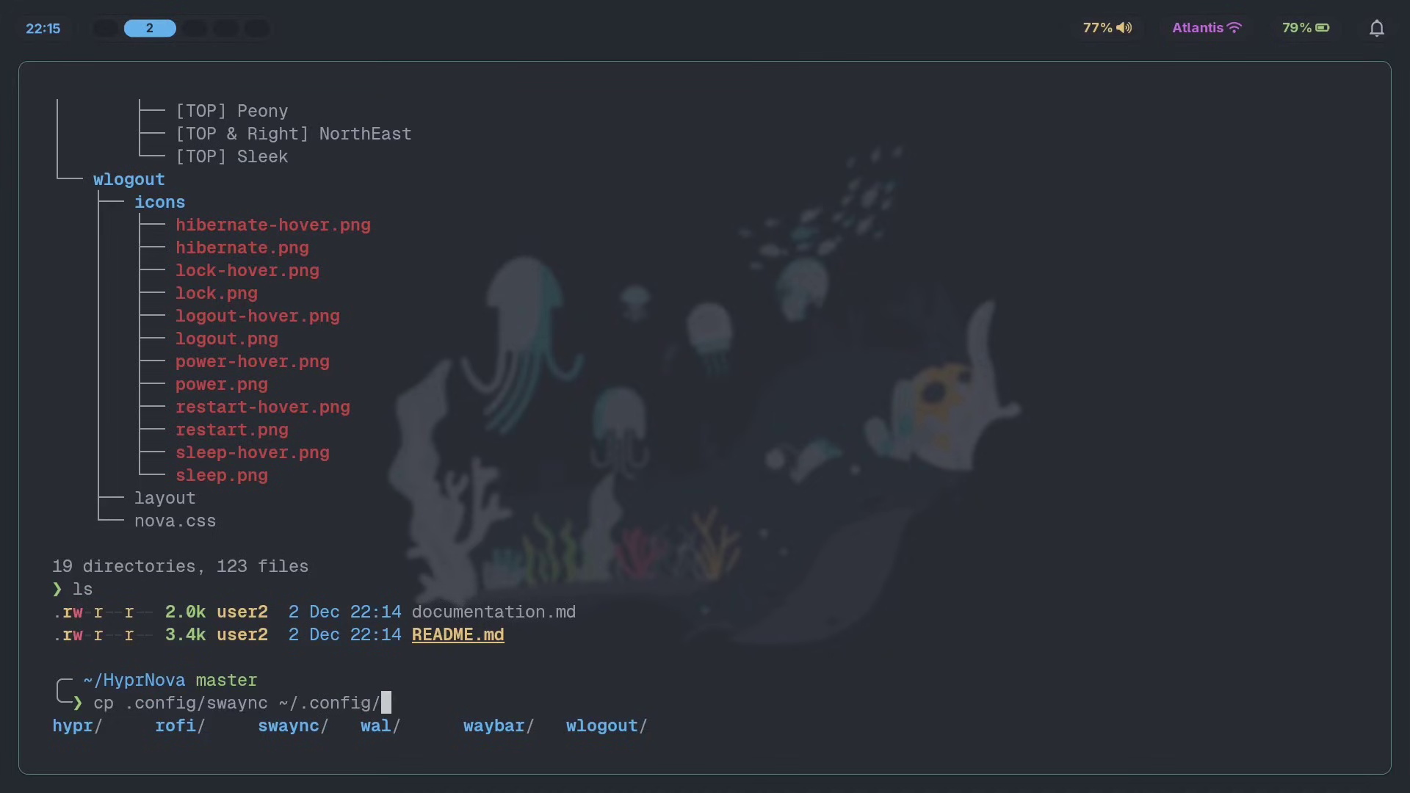
text( -r)
key(Return)
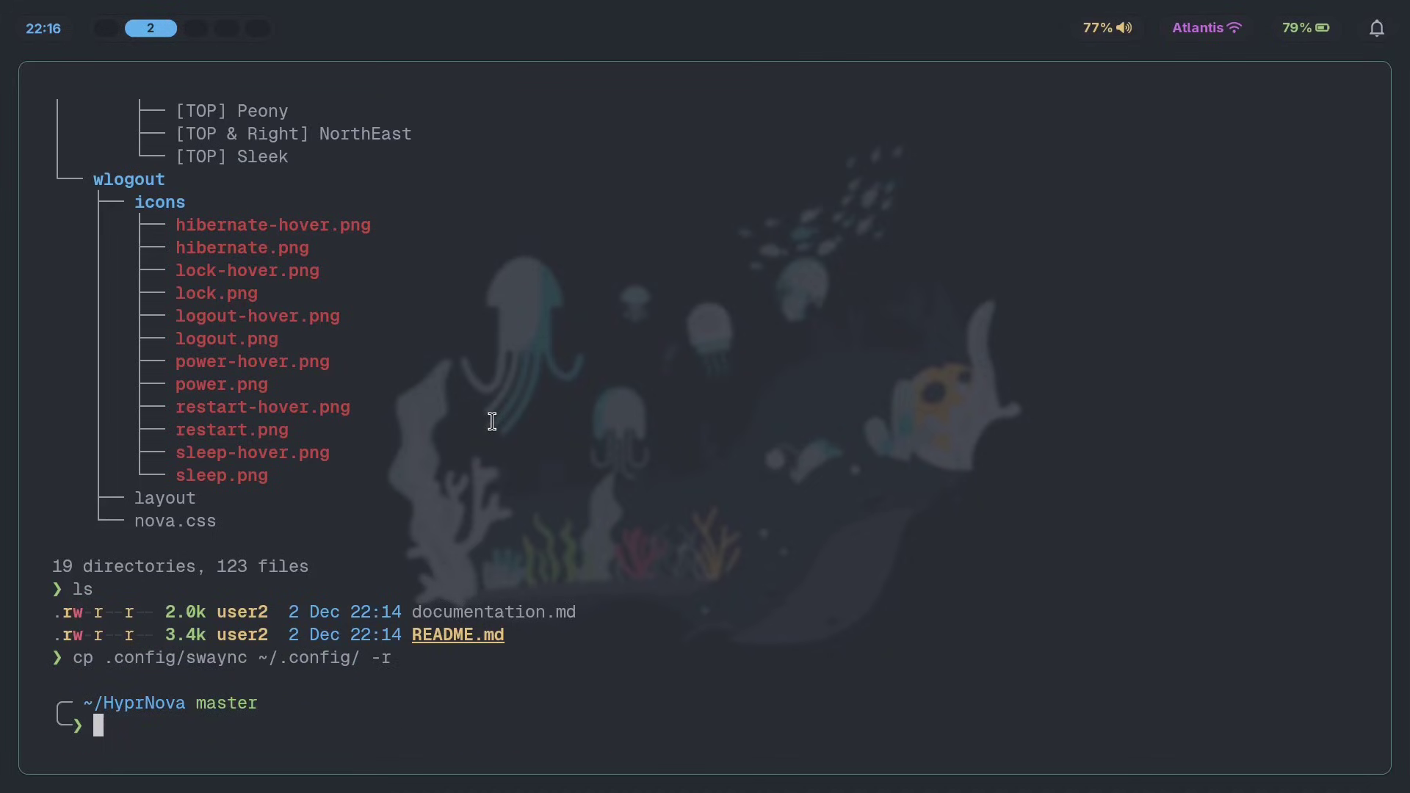
In a fresh terminal, kill any running SwayNC with killall -9 swaync.
key(super+q)
key(super+Return)
text(killa)
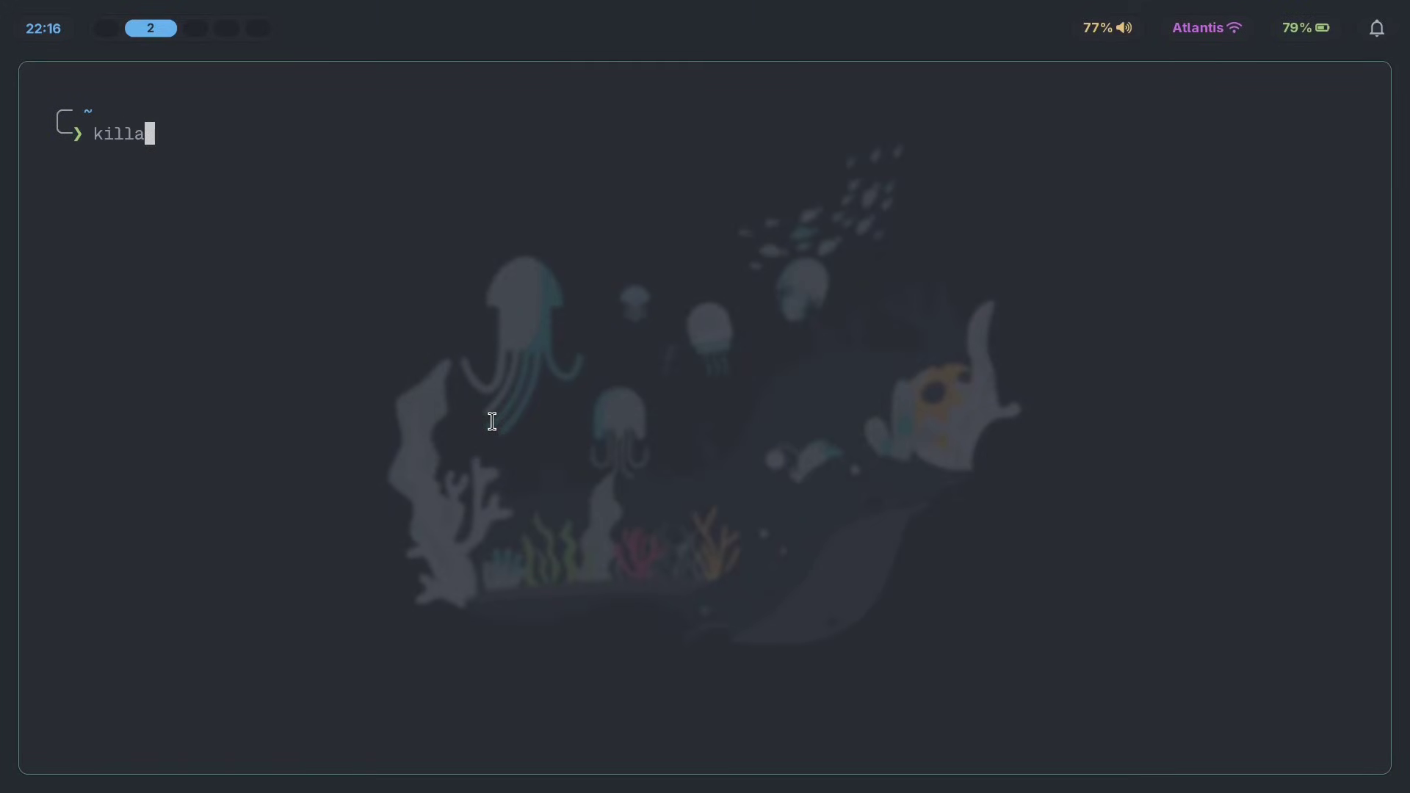
text(ll -9 swayn)
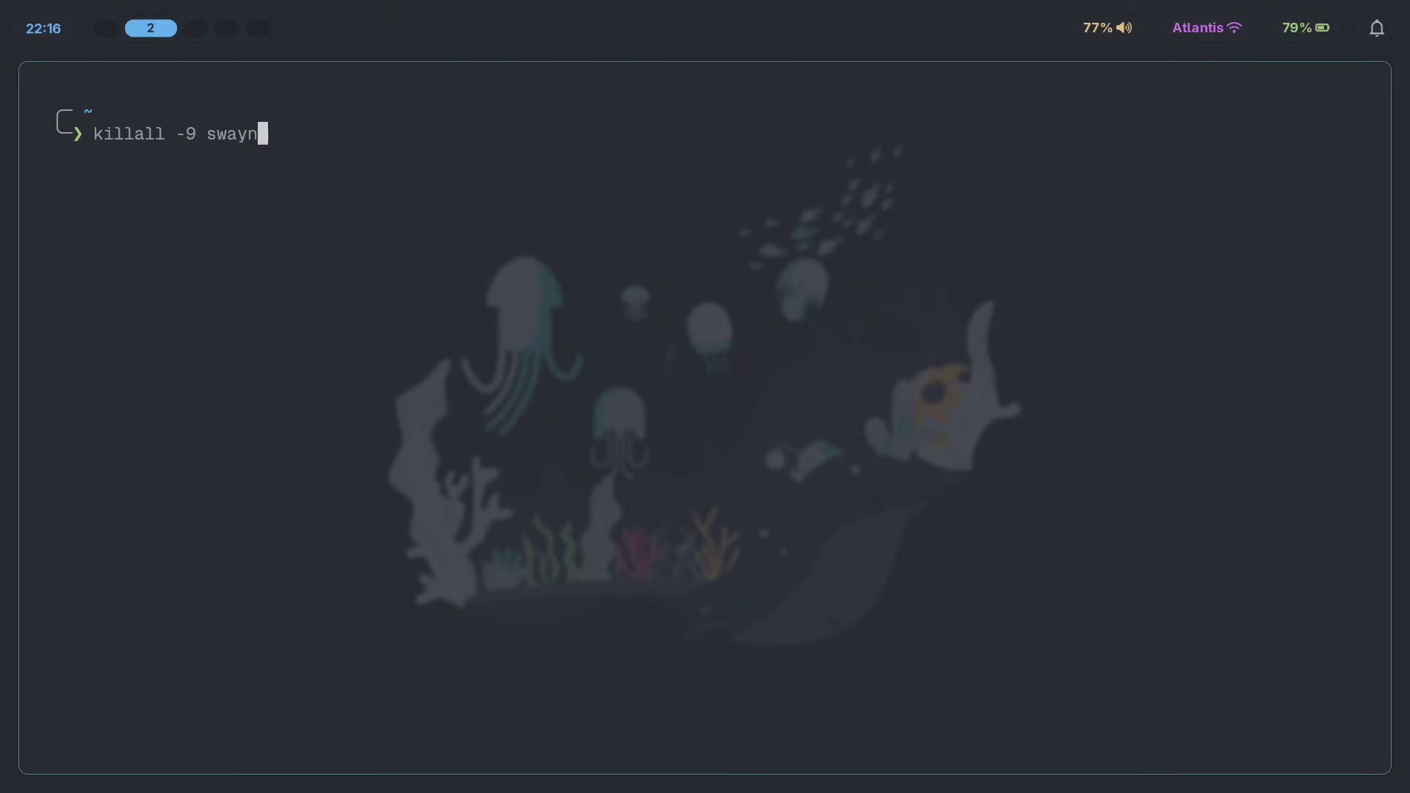
text(c)
key(Return)
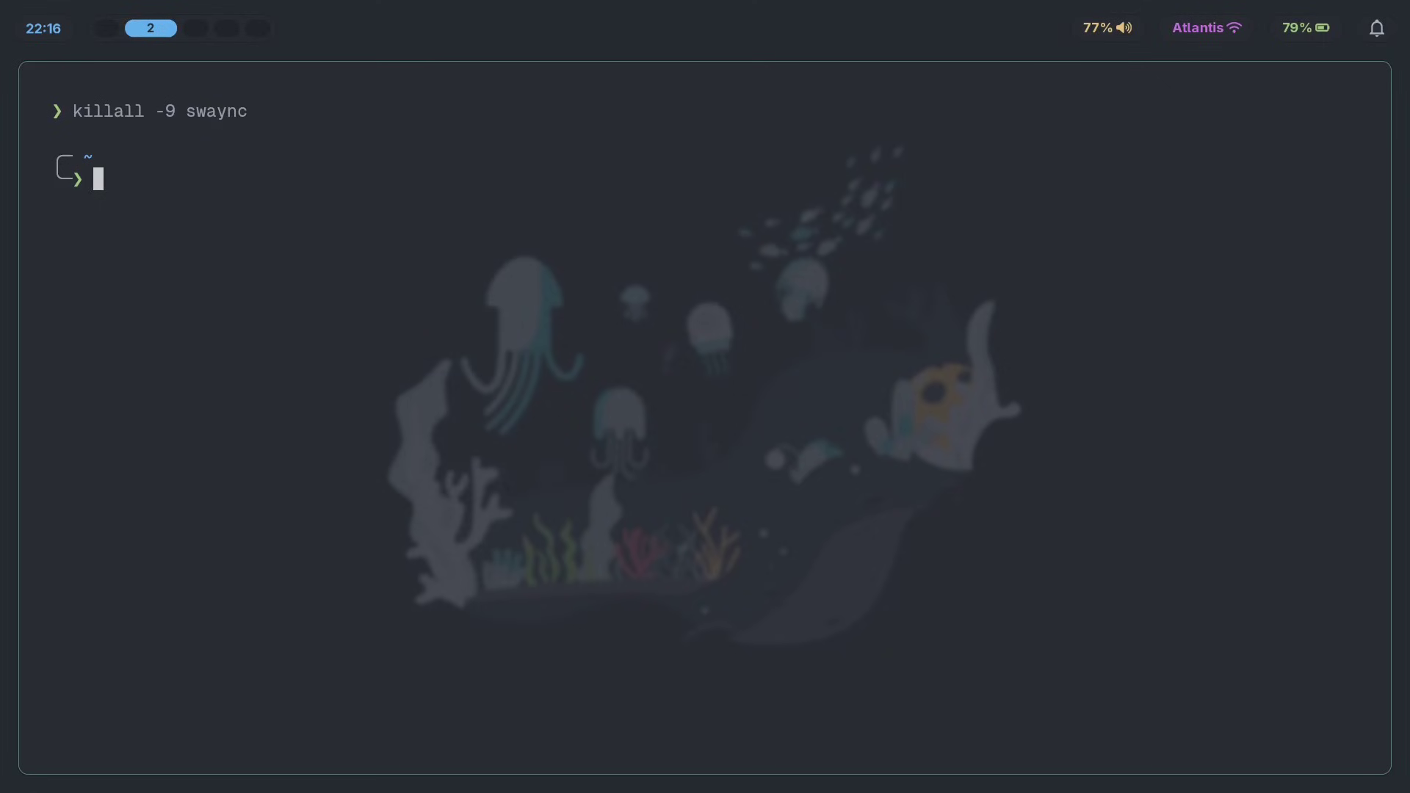
key(Up)
key(Return)
key(Up)
key(Return)
drag(292, 204, 231, 154)
click(549, 221)
key(Up)
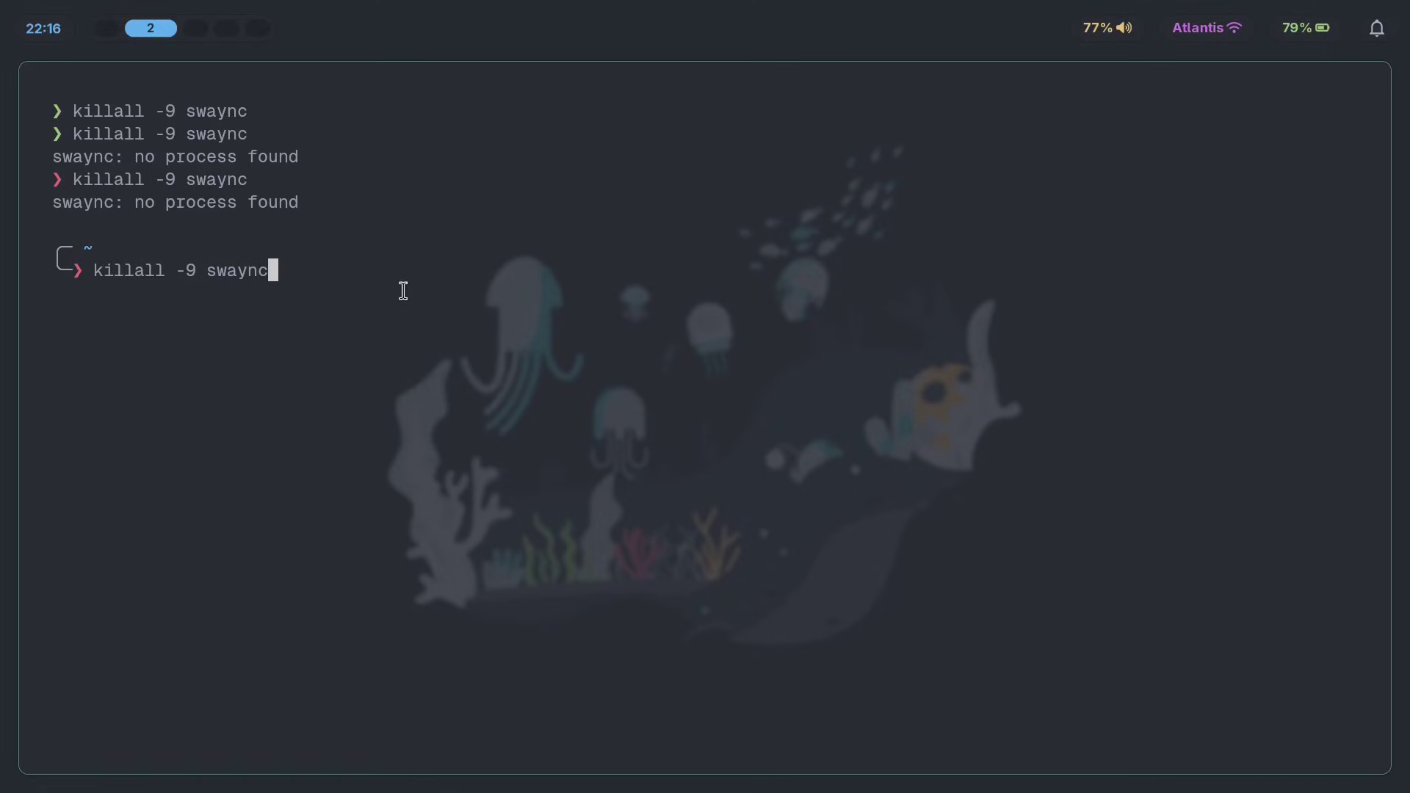
key(ctrl+c)
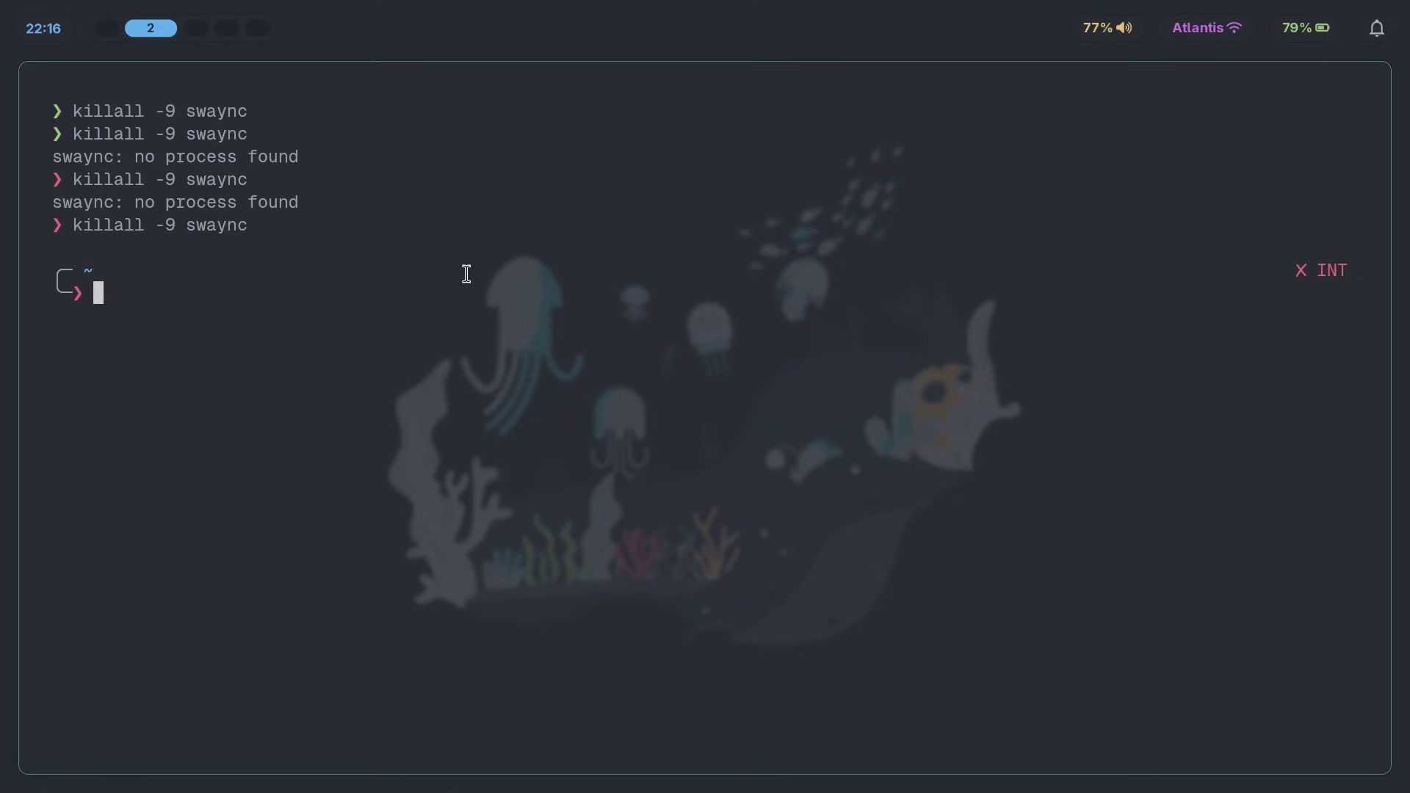
Launch swaync in the background and toggle the notification center panel.
text(swaync &)
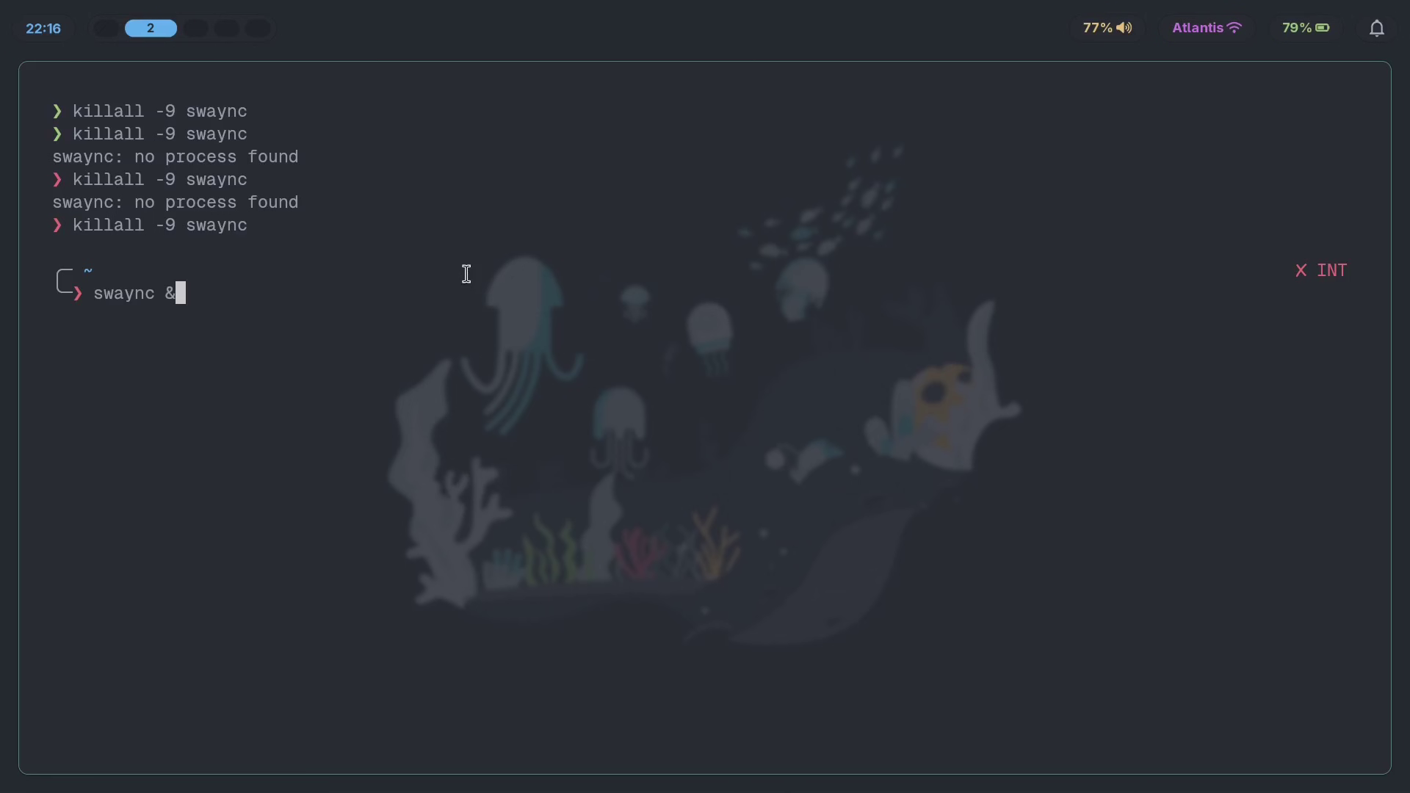
key(Return)
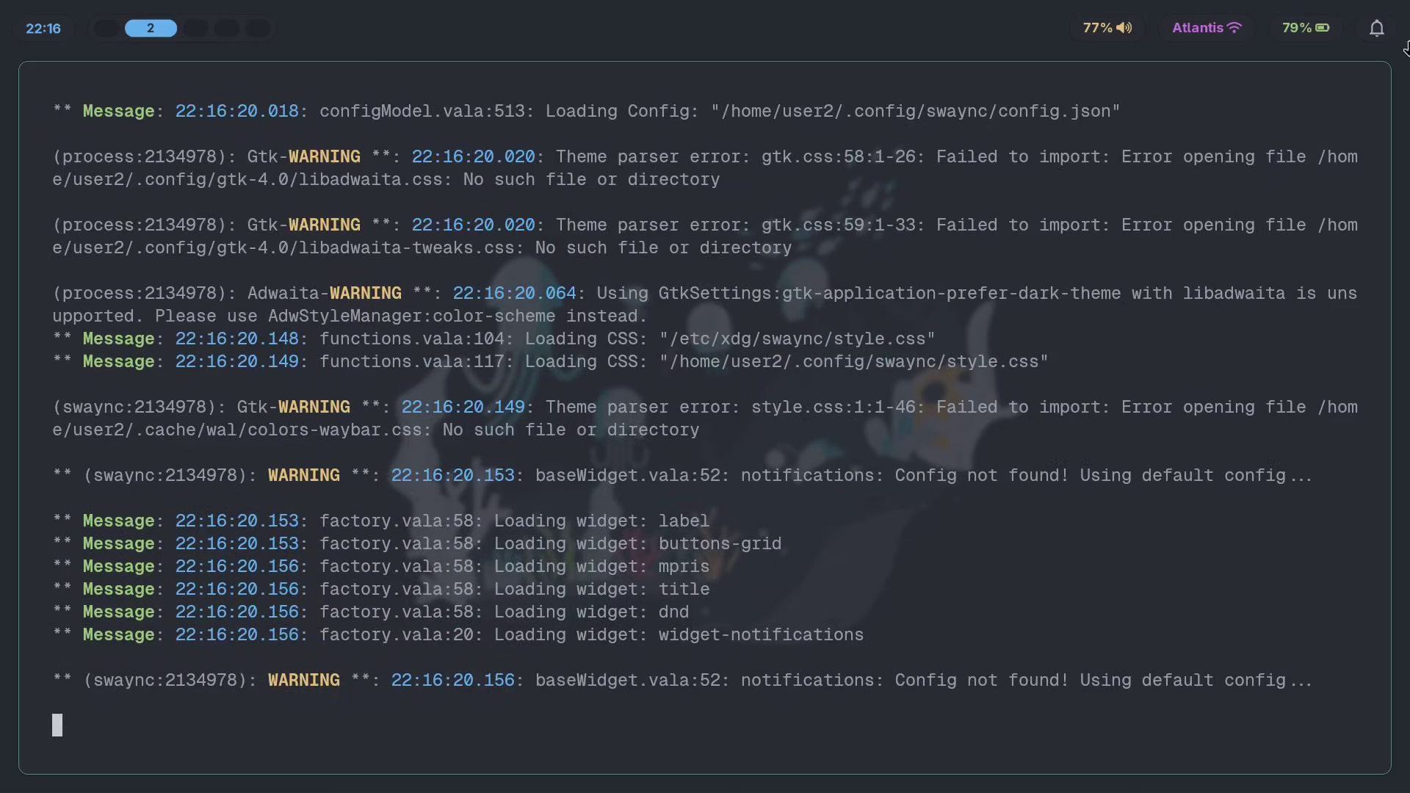
click(1376, 28)
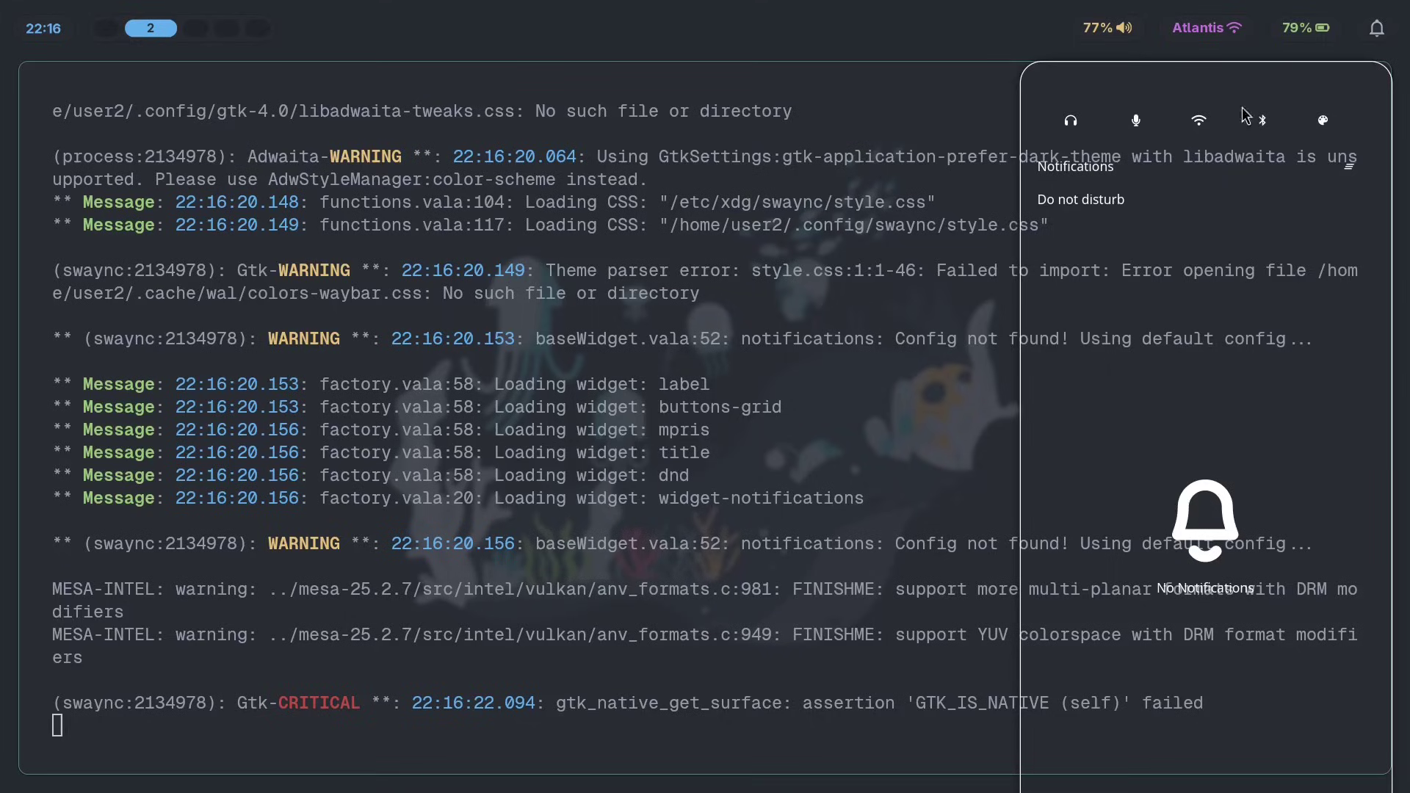
click(1380, 31)
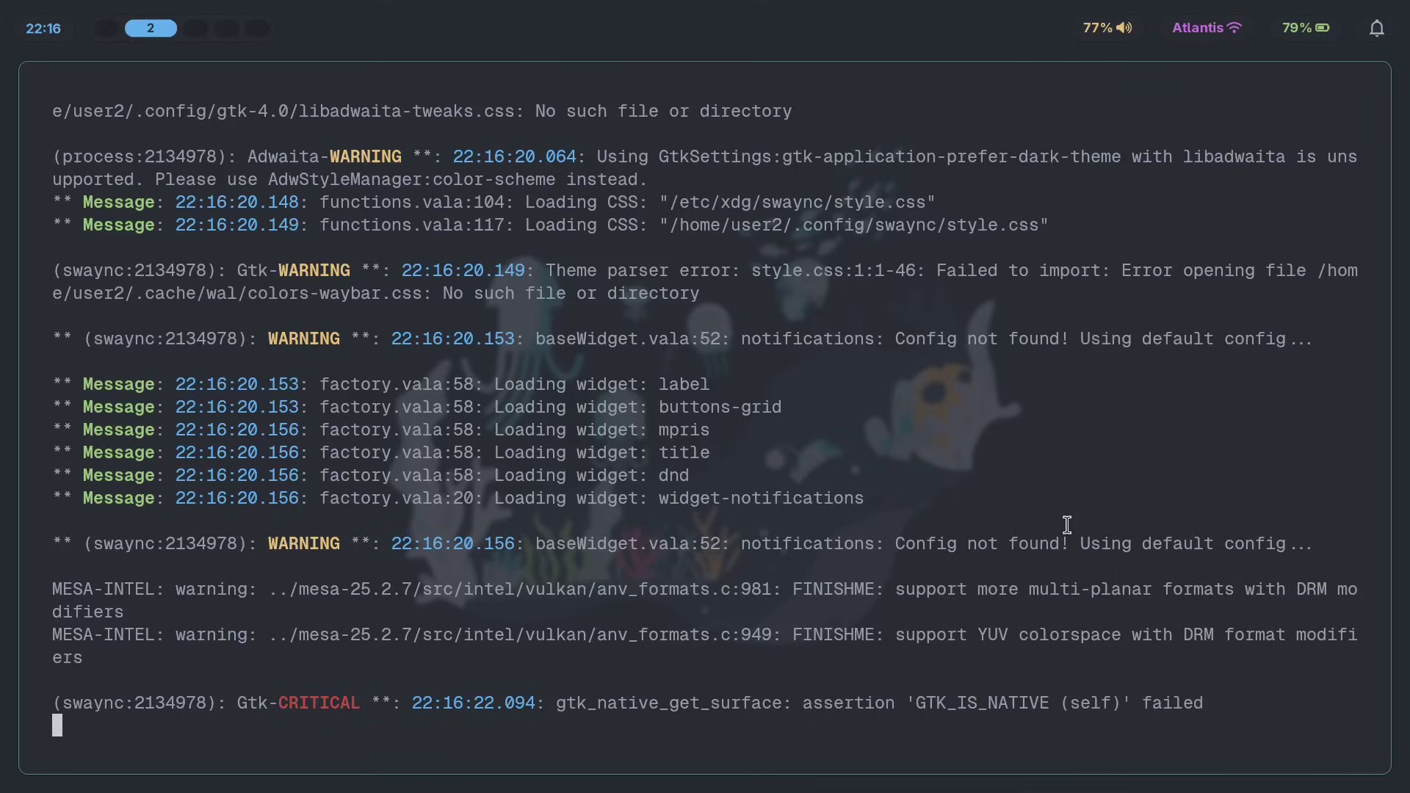
Stop SwayNC, go into the swaync config folder, and open config.json in Neovim.
key(ctrl+c)
text(cd .config/s)
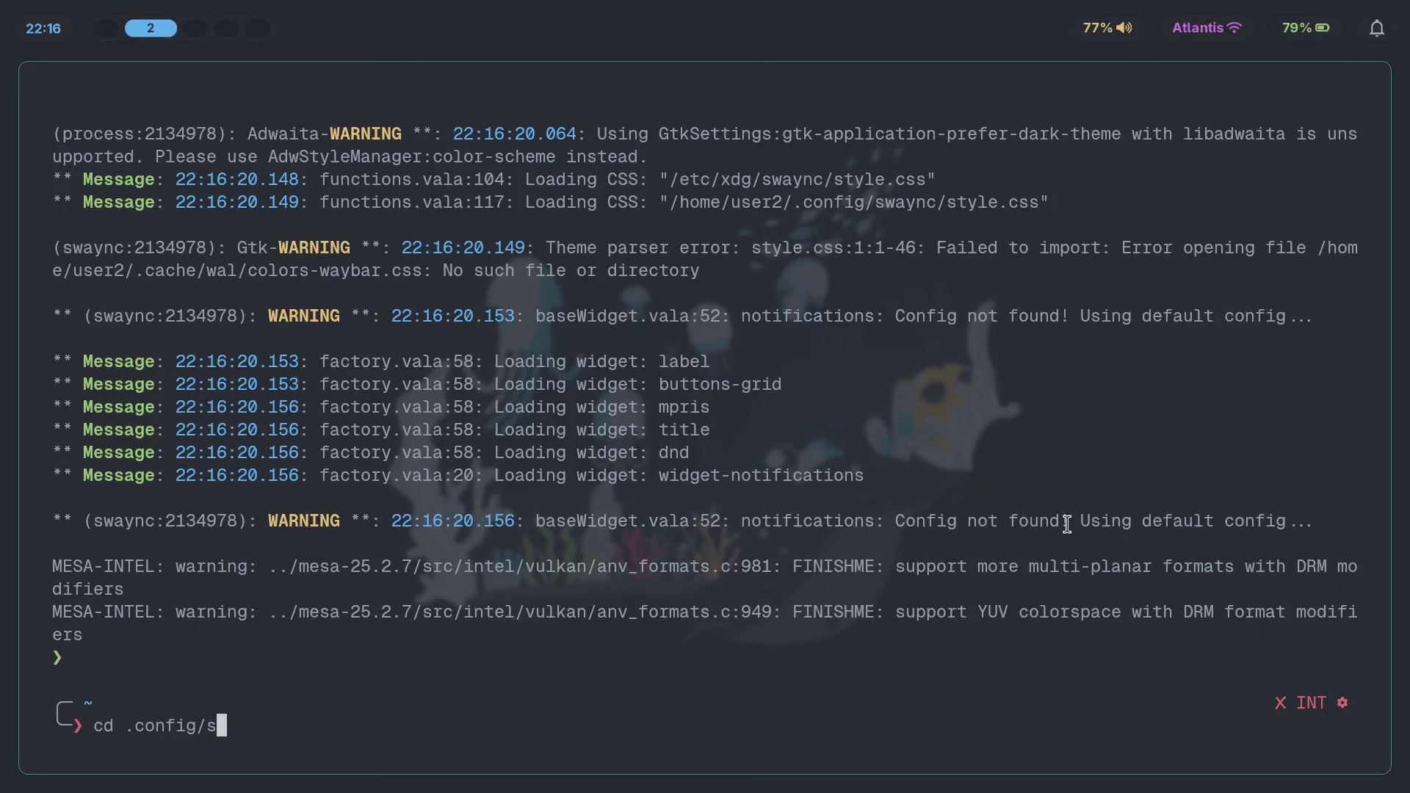
text("wayn c".replace(" ",""))
key(Return)
text(ls)
key(Return)
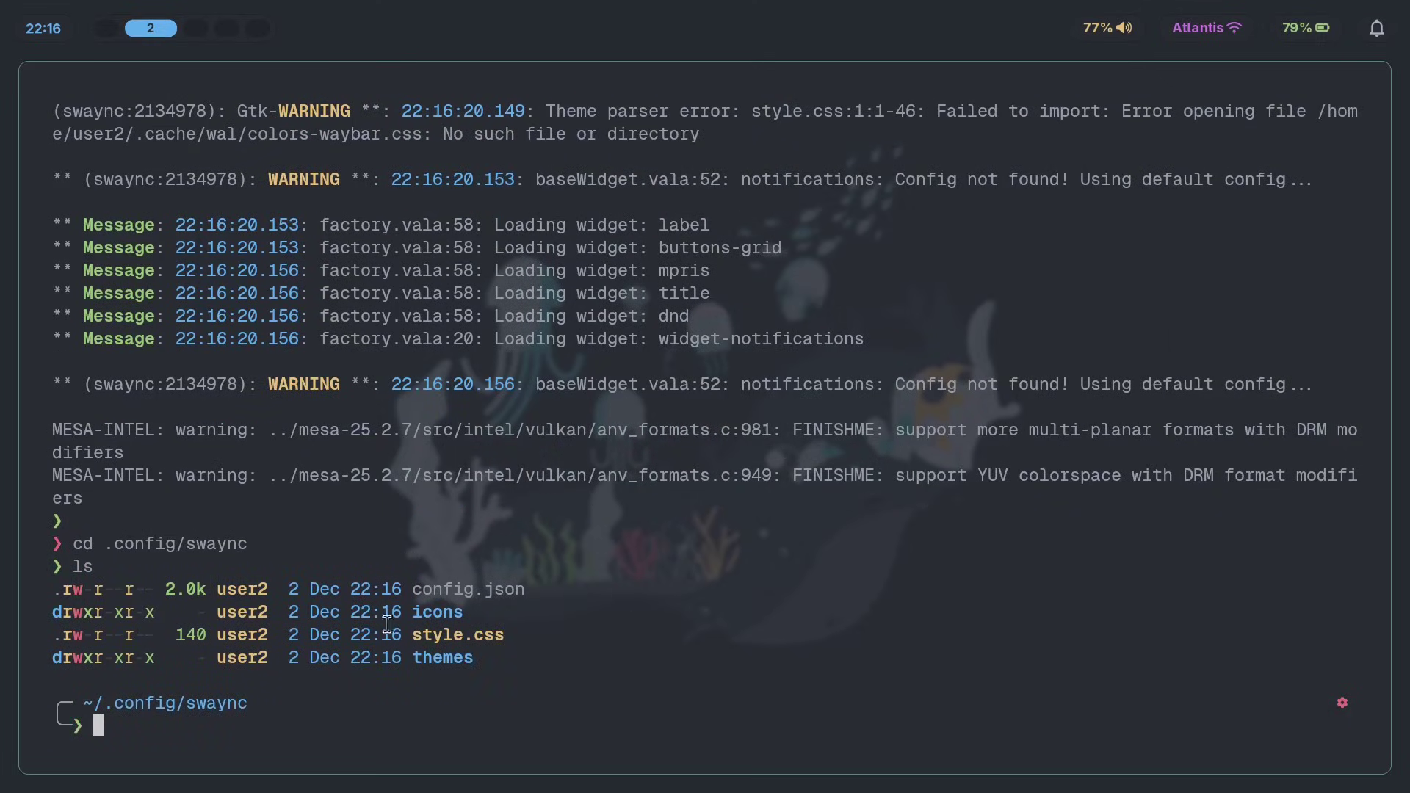
text(nvim conf)
key(Tab)
key(Return)
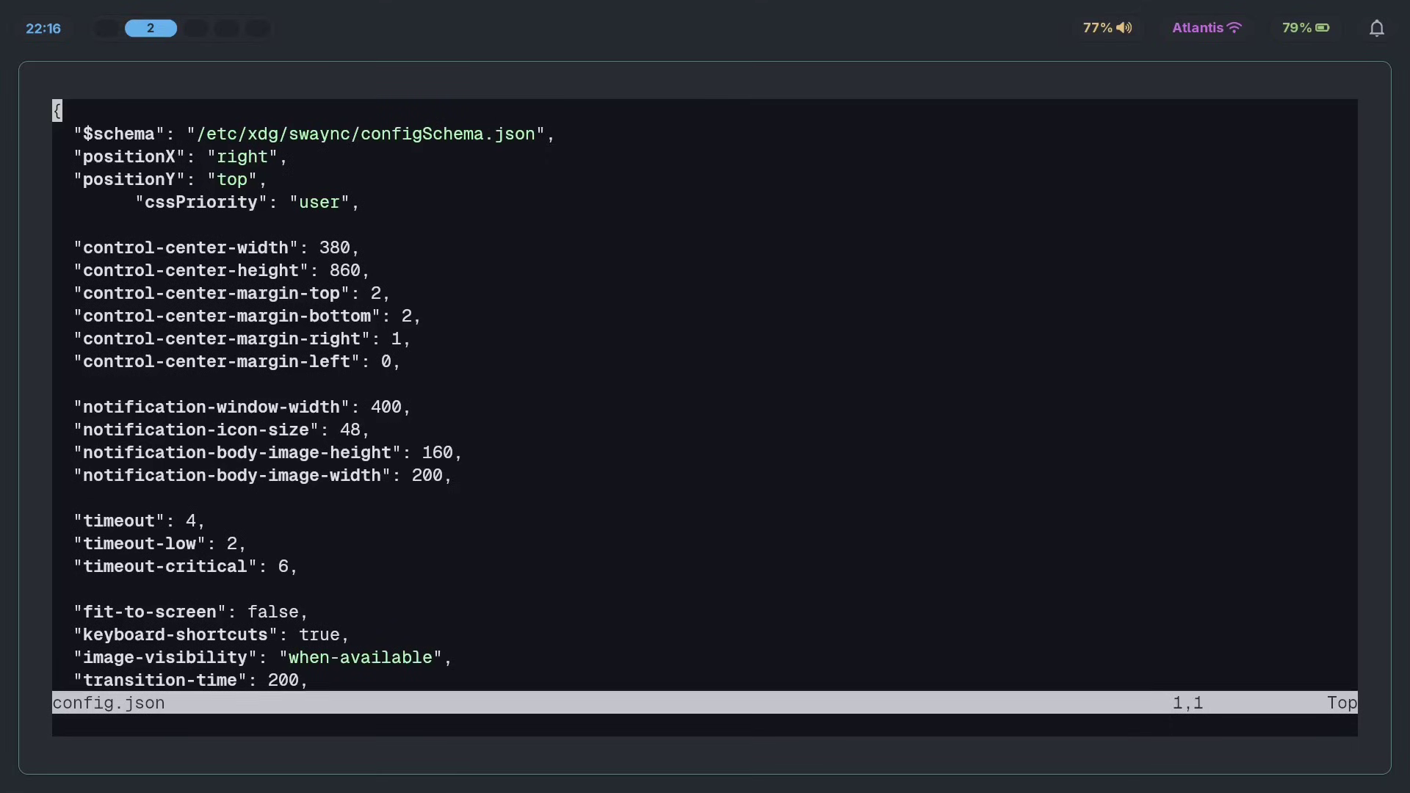
Delete the label entry from the widgets list.
scroll(161, 211, down, 12)
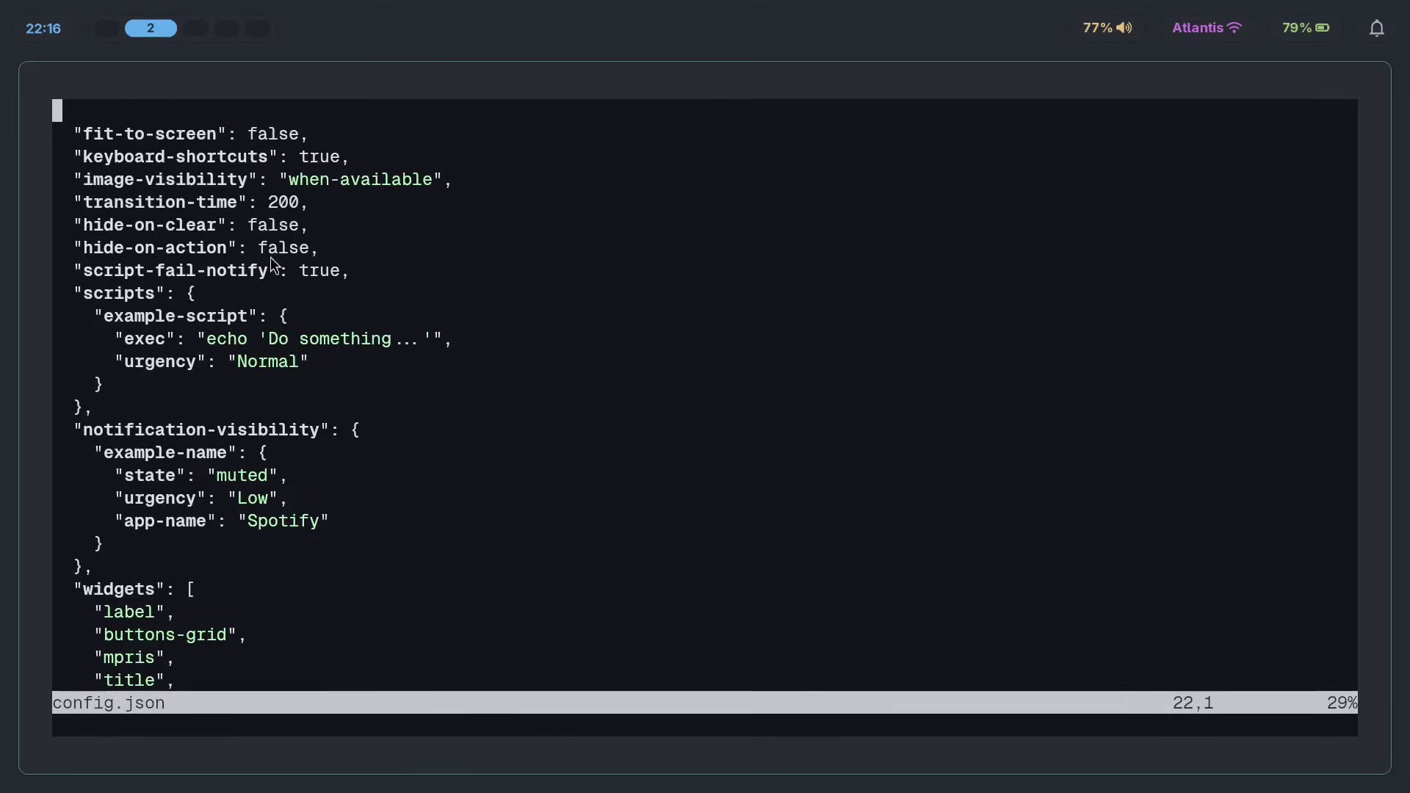
scroll(363, 292, down, 15)
scroll(271, 591, up, 4)
scroll(314, 551, up, 10)
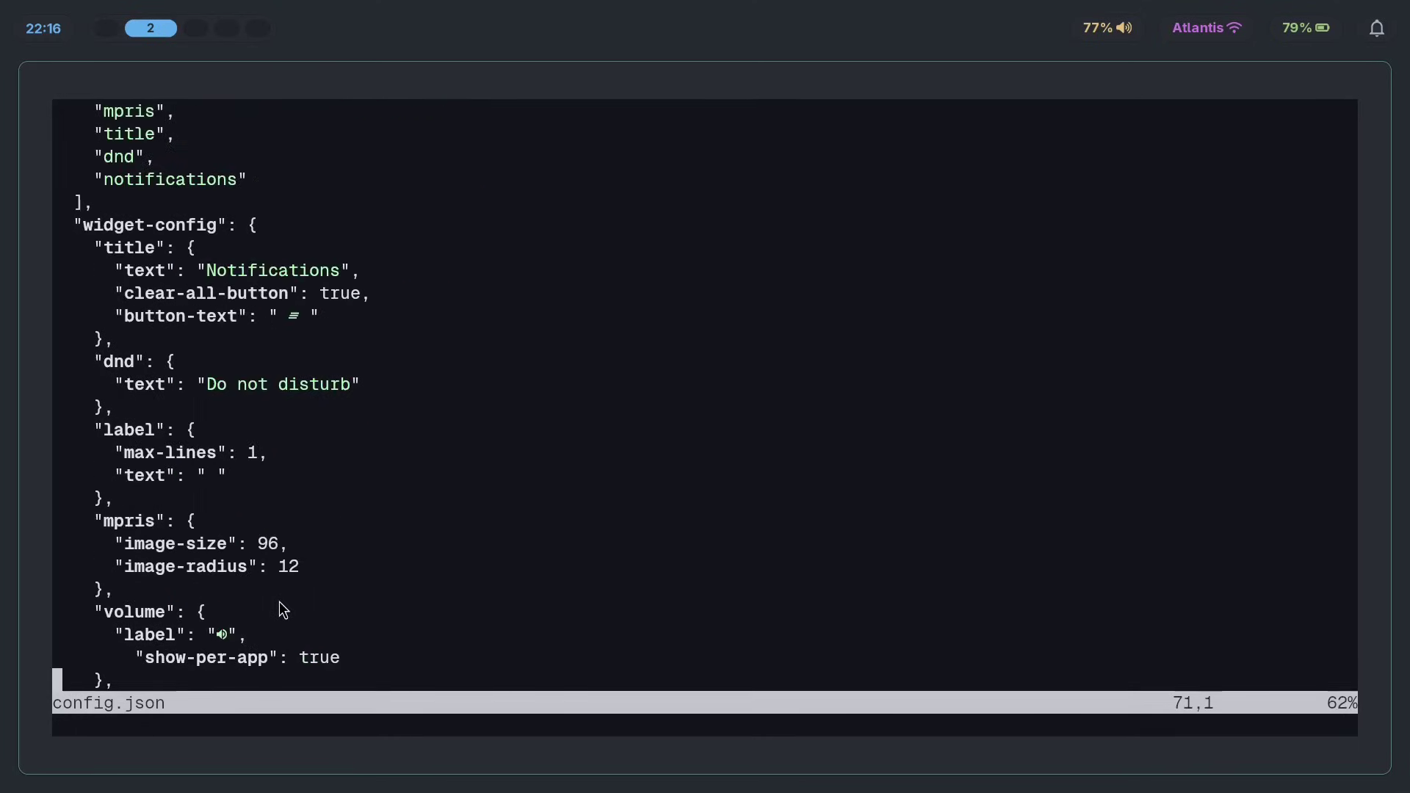
scroll(282, 613, down, 2)
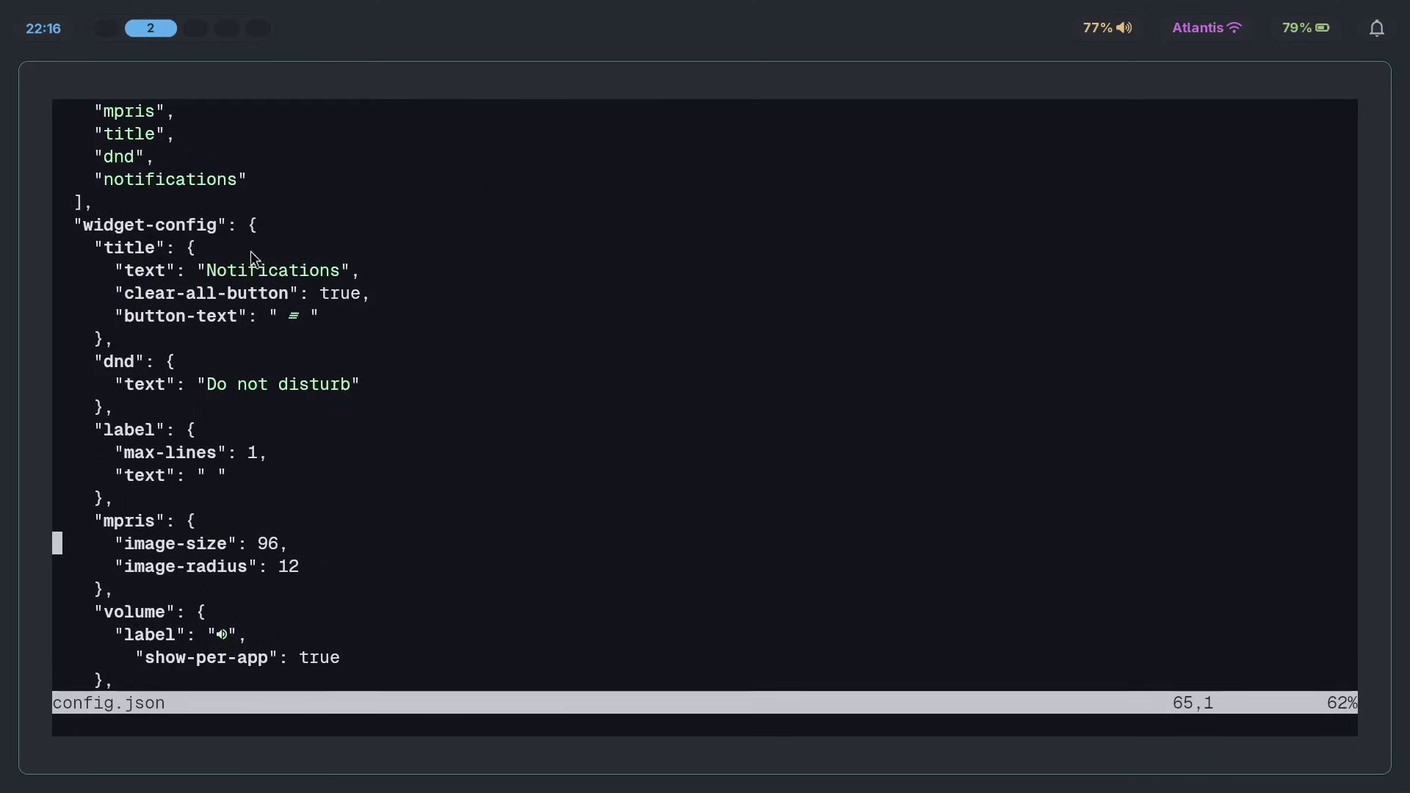
scroll(248, 473, up, 5)
drag(157, 543, 58, 403)
click(98, 429)
click(150, 406)
key(d)
key(d)
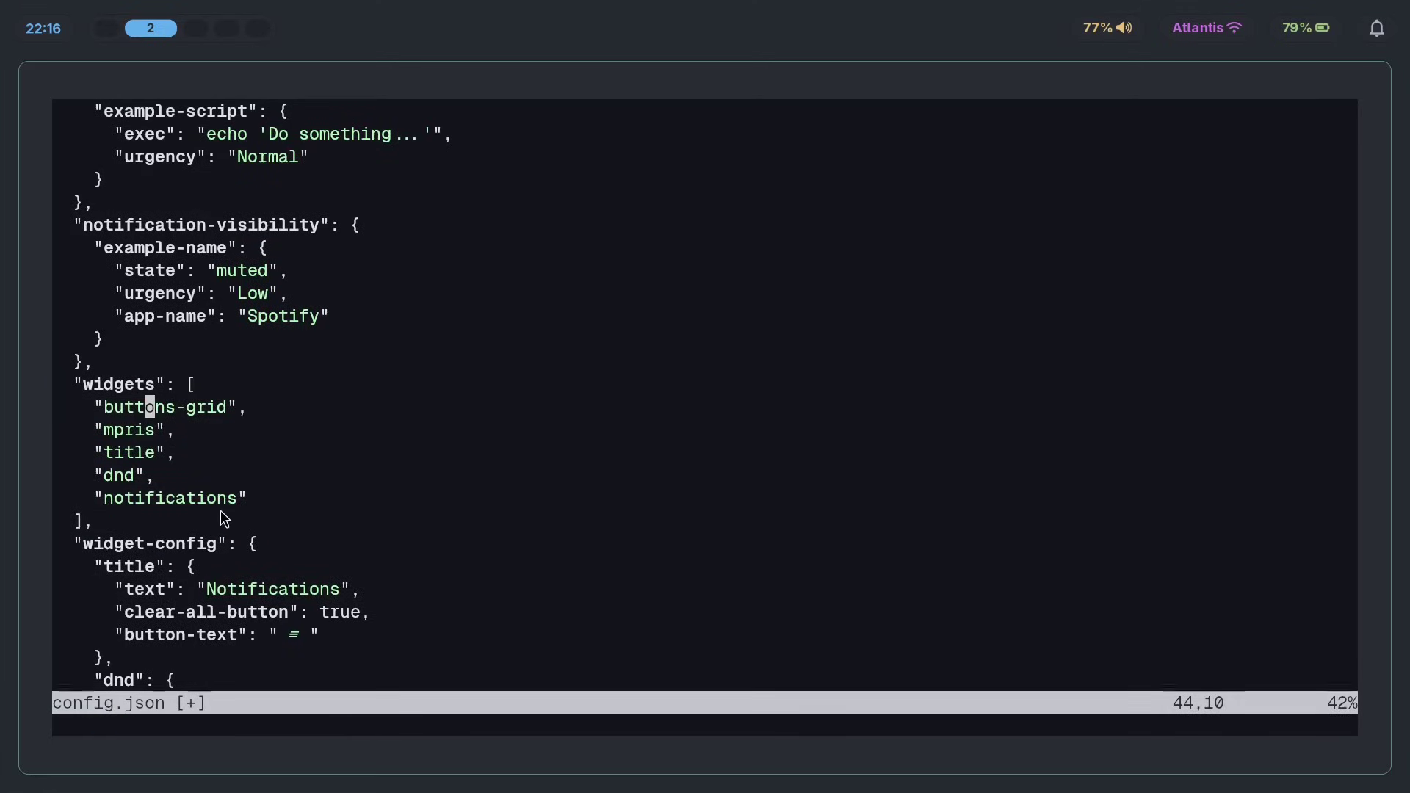
click(222, 524)
Change control-center-height from 860 to 460 and save config.json.
click(1374, 22)
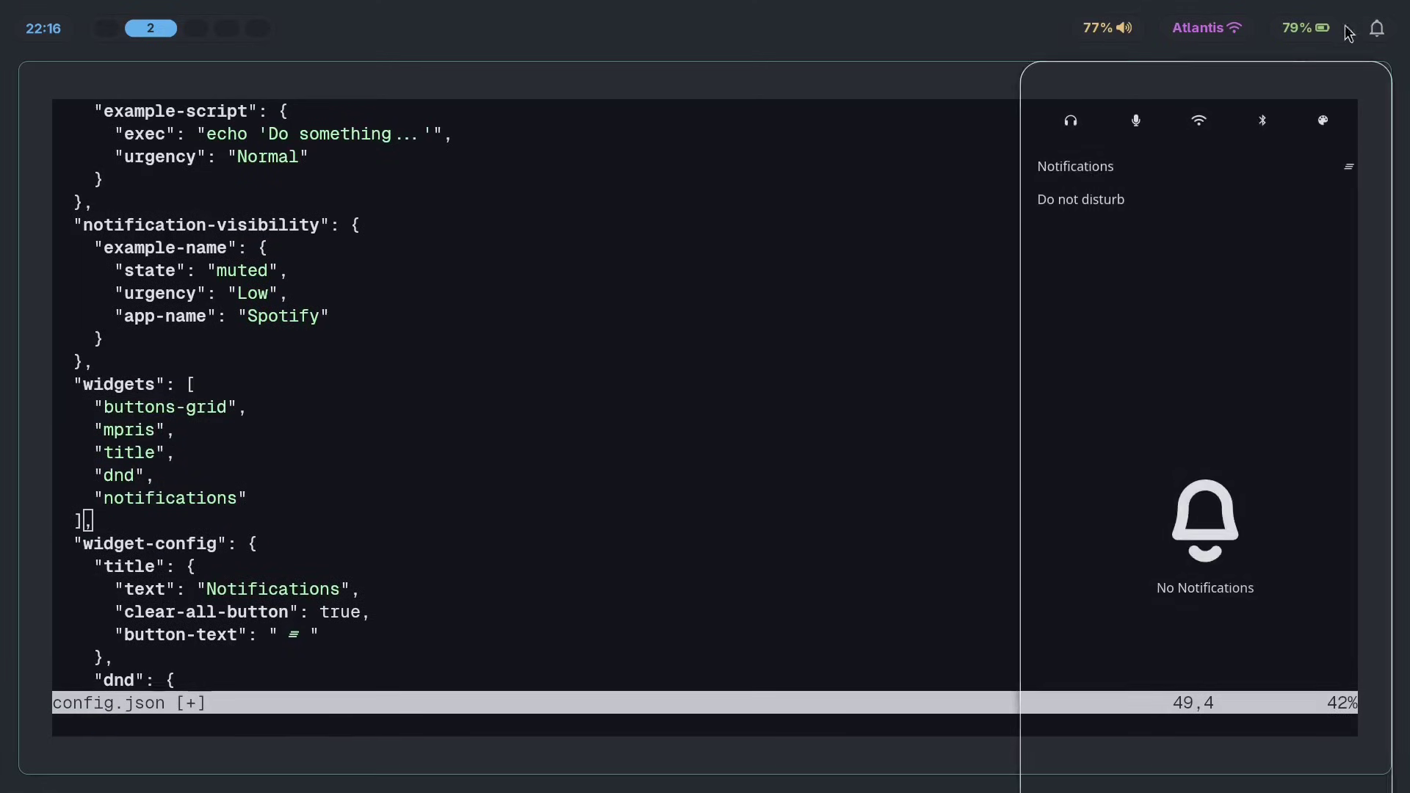
click(583, 384)
scroll(583, 384, up, 2)
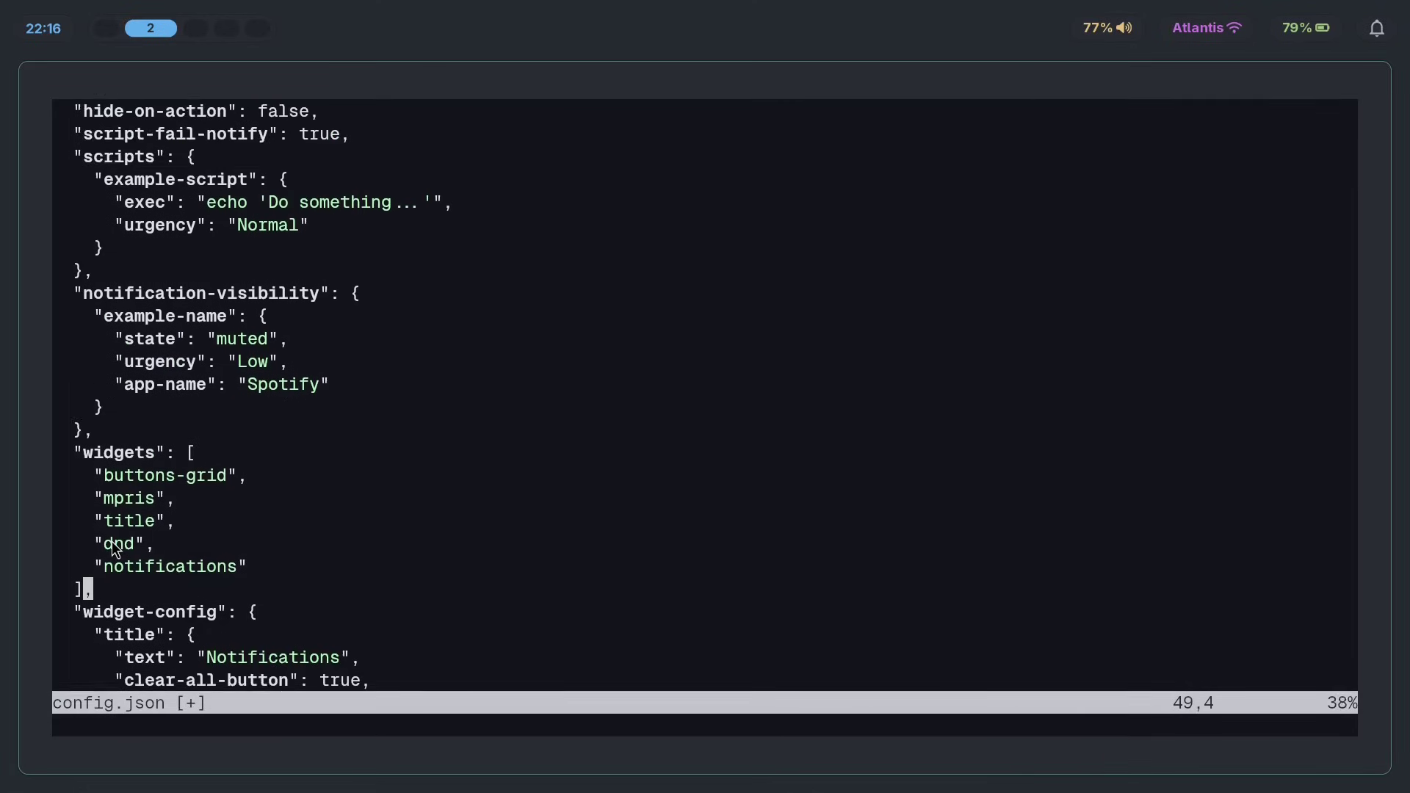
drag(98, 475, 68, 338)
click(180, 403)
scroll(385, 416, up, 8)
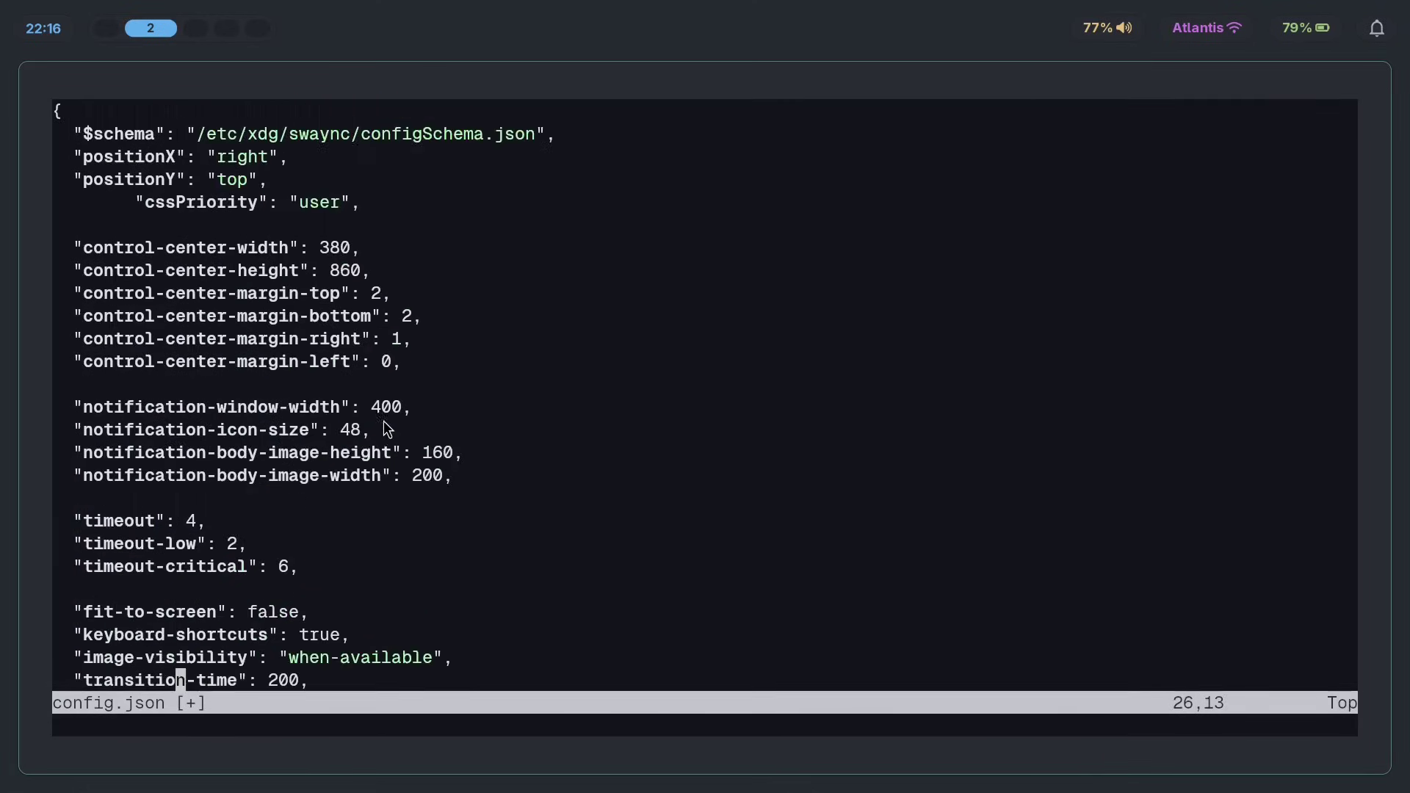
drag(378, 566, 284, 428)
click(364, 430)
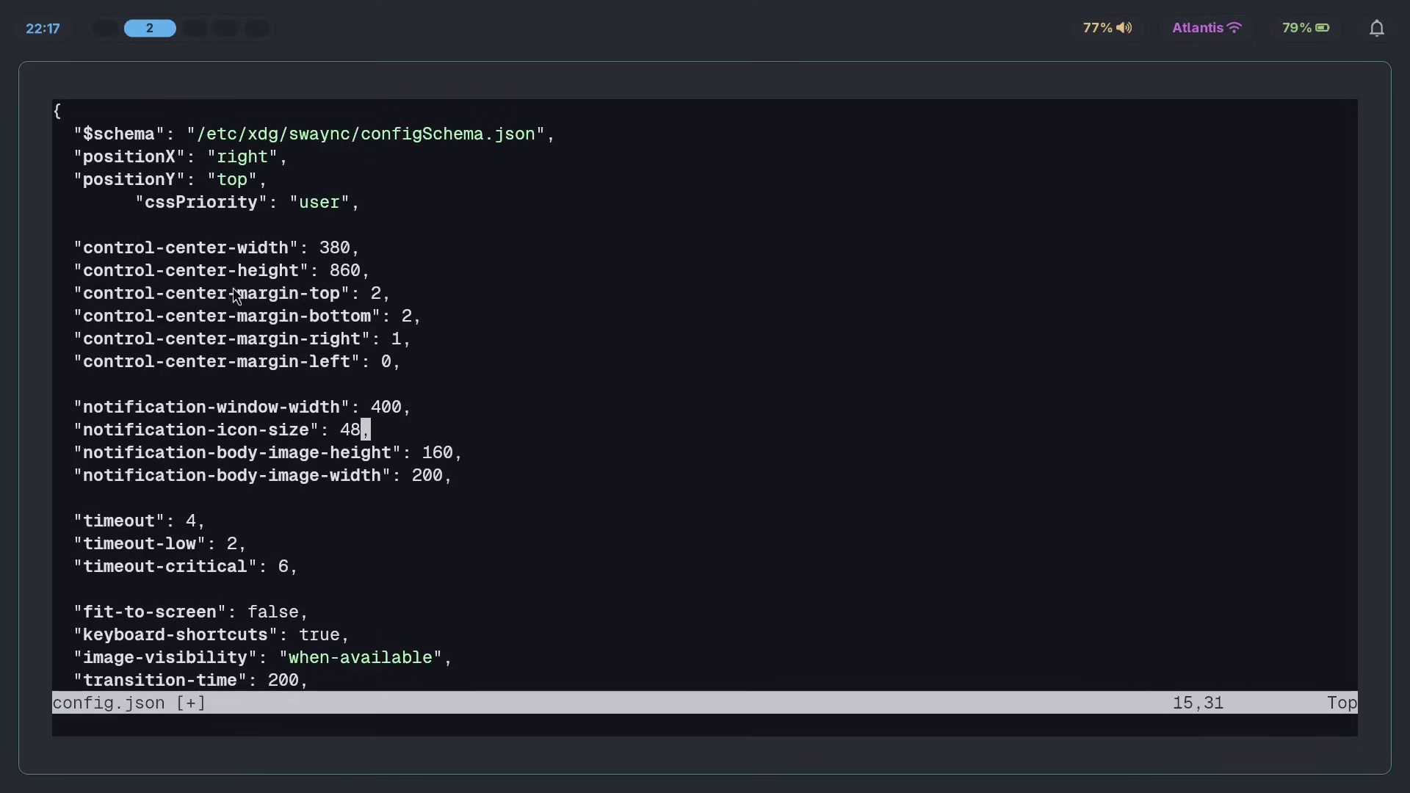
click(325, 270)
text(r4j:w)
key(Return)
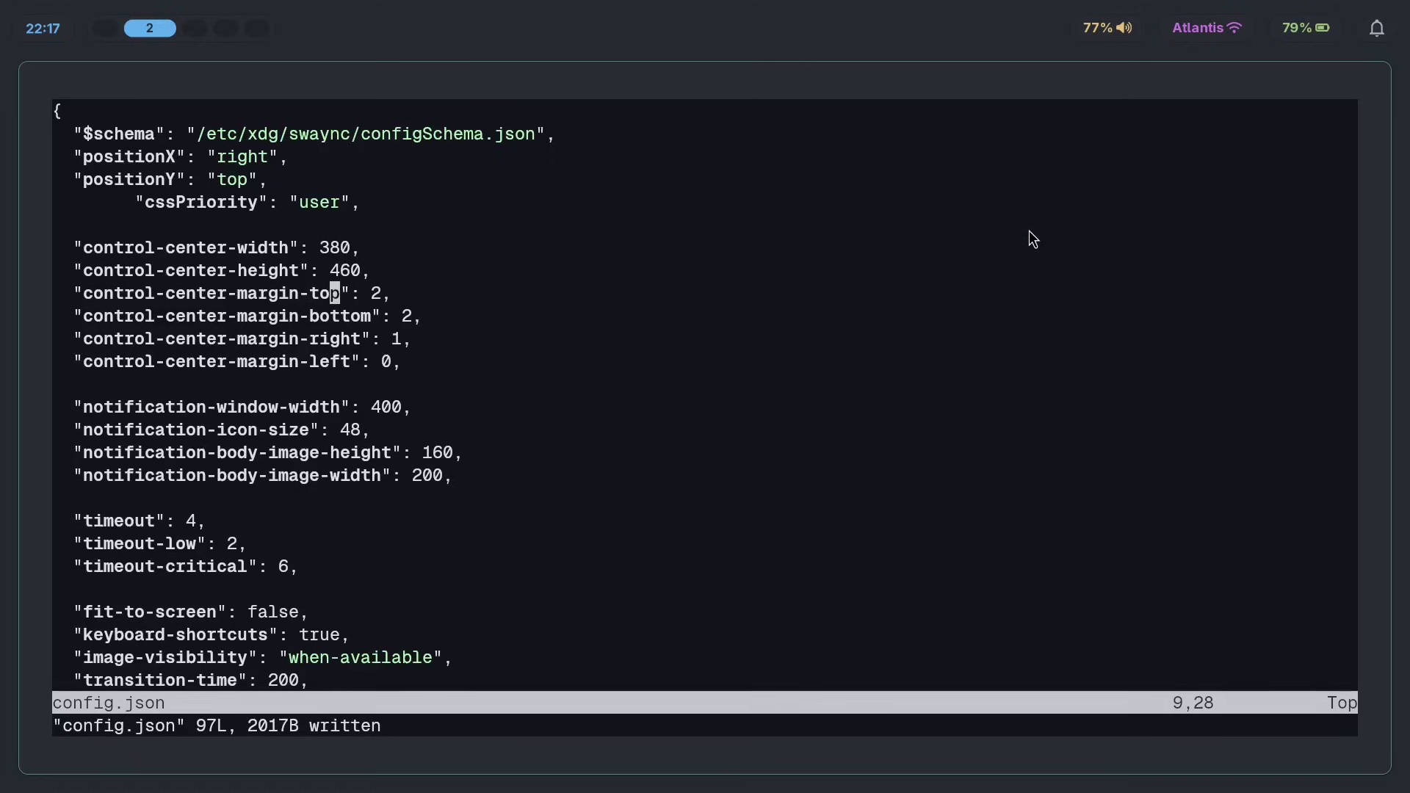
key(super+Return)
In launch.sh, add a killall swaync line below the waybar killall and background both with &.
text(nvim .config/waybar/scripts/launch.sh)
key(Return)
key(shift+g)
key(v)
key(Escape)
key(k)
key(k)
key(o)
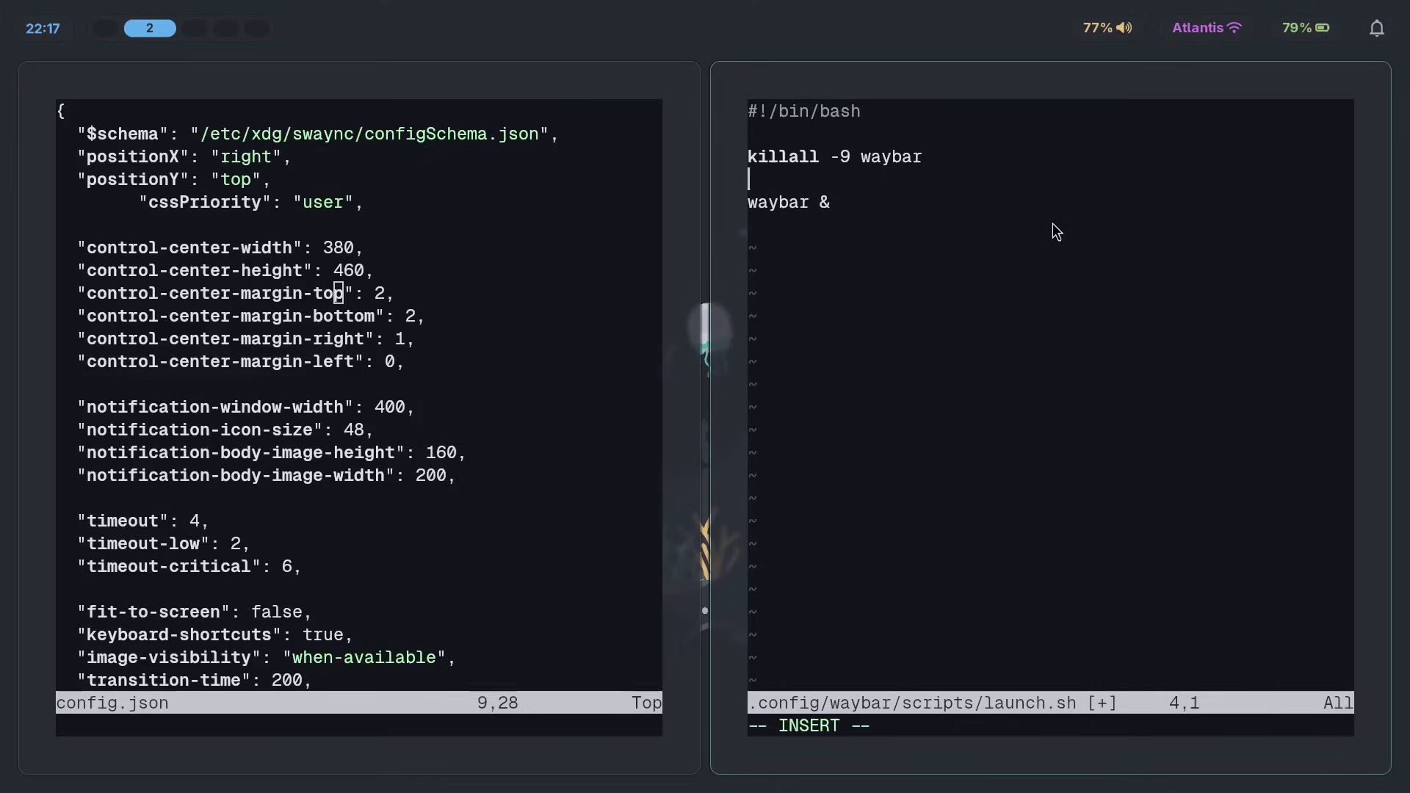
text(killall -9)
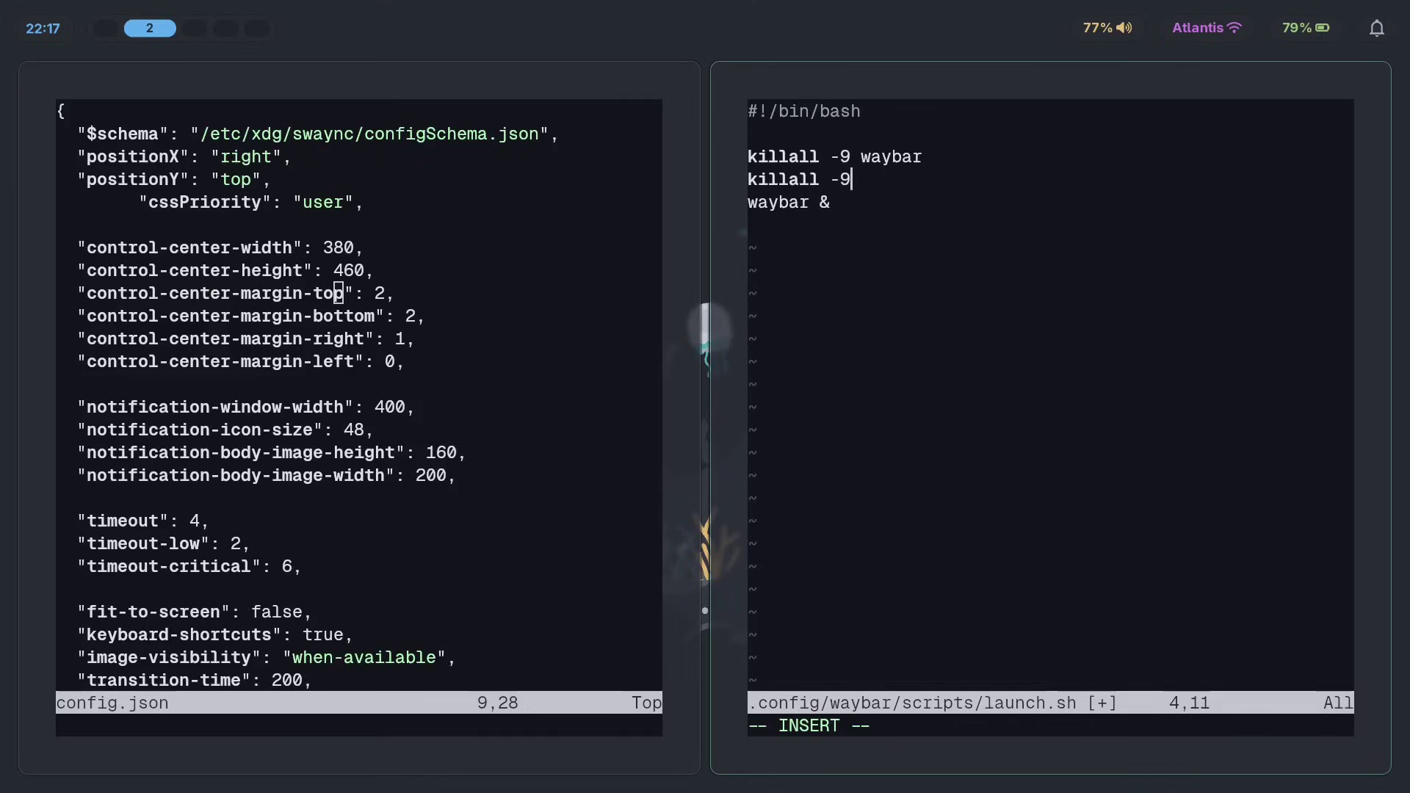
text(9 swaync)
key(Escape)
text(kA &)
key(Escape)
text(jA &)
key(Escape)
Add 'swaync &' after 'waybar &' and save the script with :wq.
key(o)
key(Escape)
key(j)
key(j)
text(Aswaync)
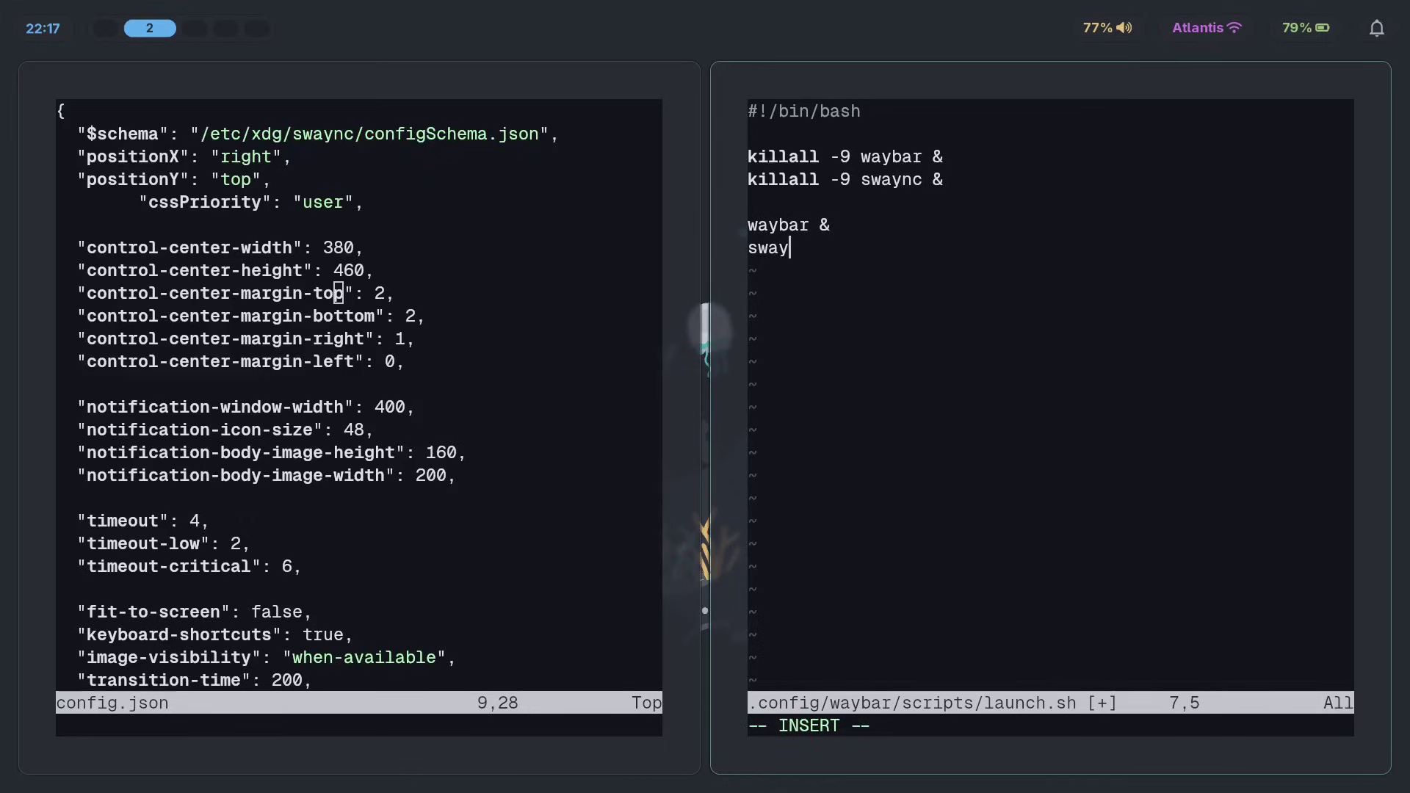
text( &)
key(Escape)
key(o)
key(Escape)
text(:wq)
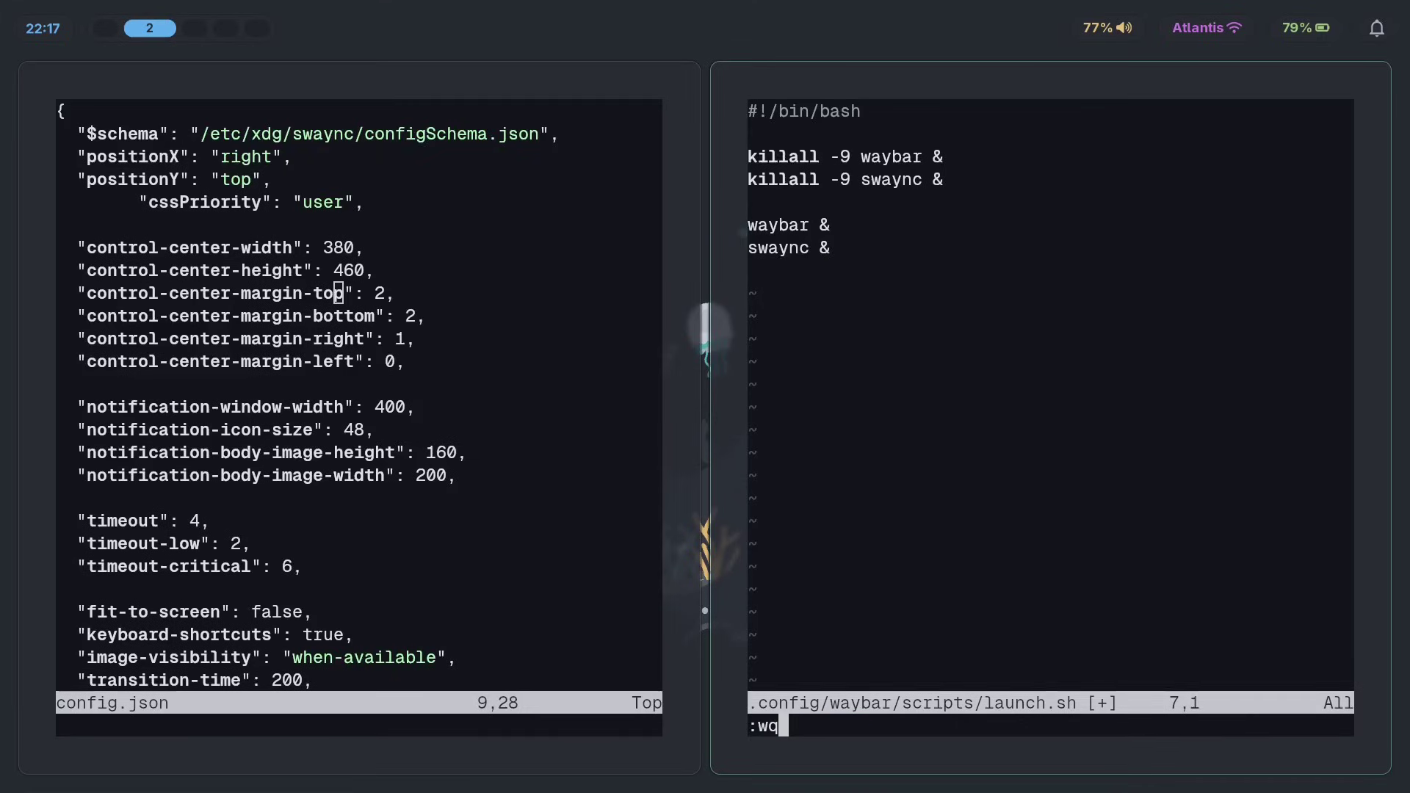
key(Return)
In a fresh terminal, run ./.config/waybar/scripts/launch.sh three times to restart Waybar.
key(super+q)
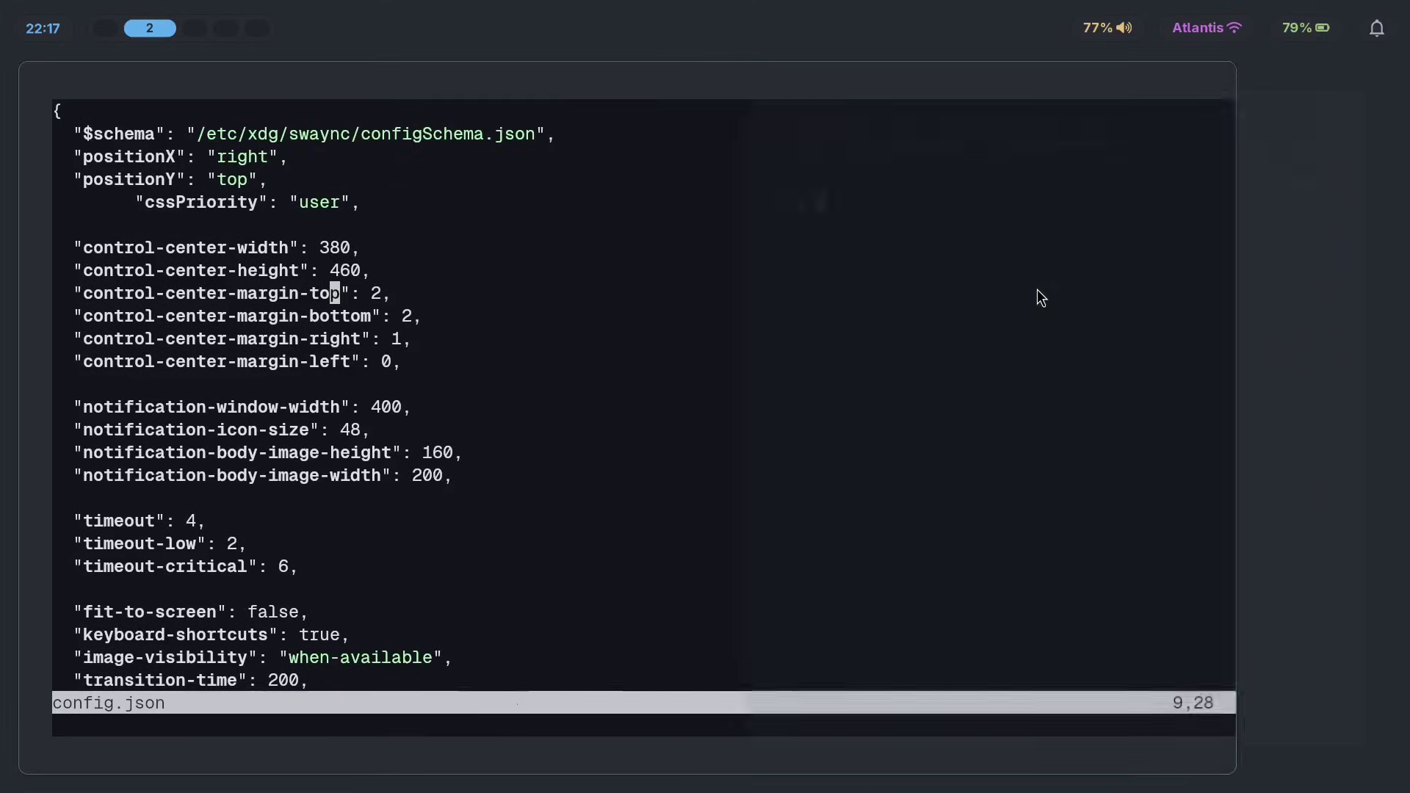
key(super+b)
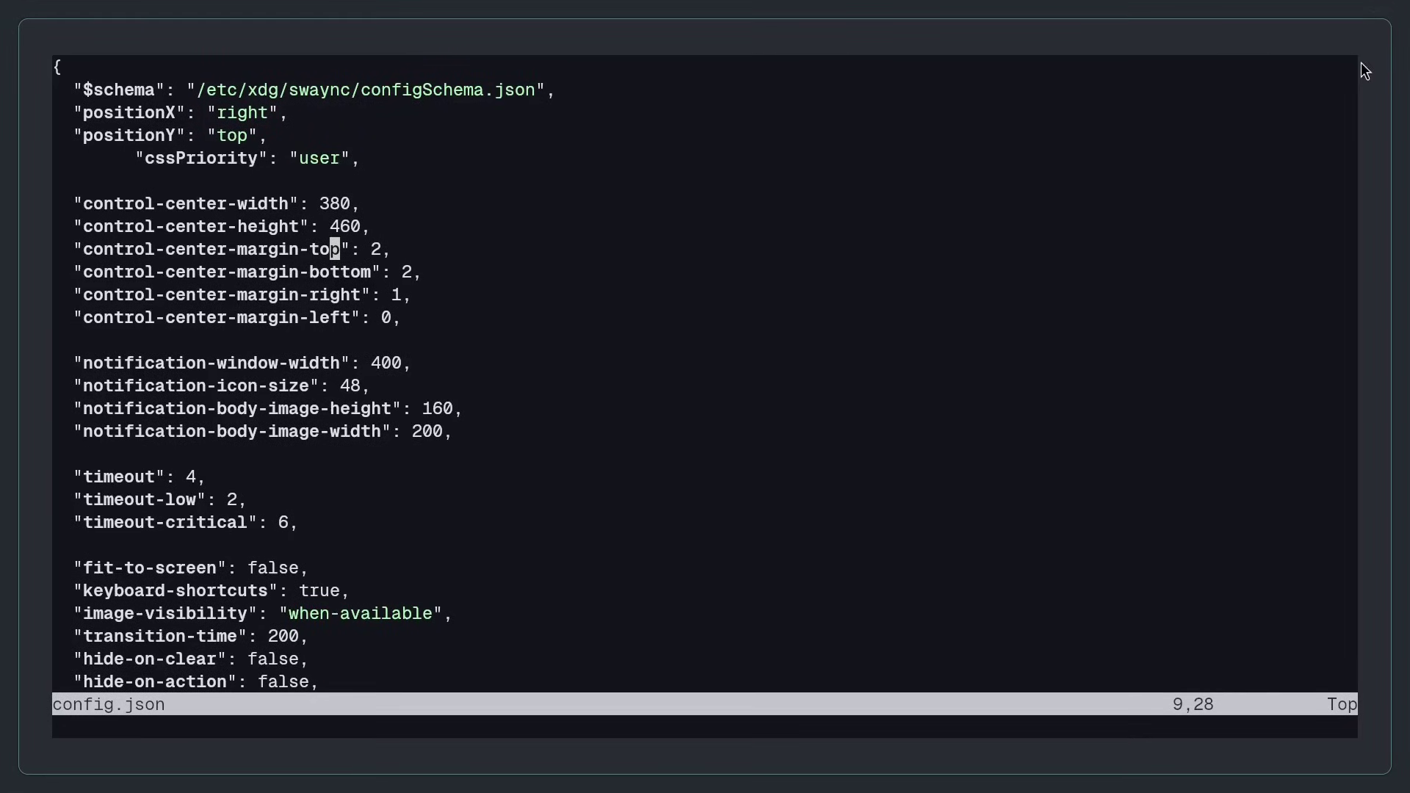
key(super+Return)
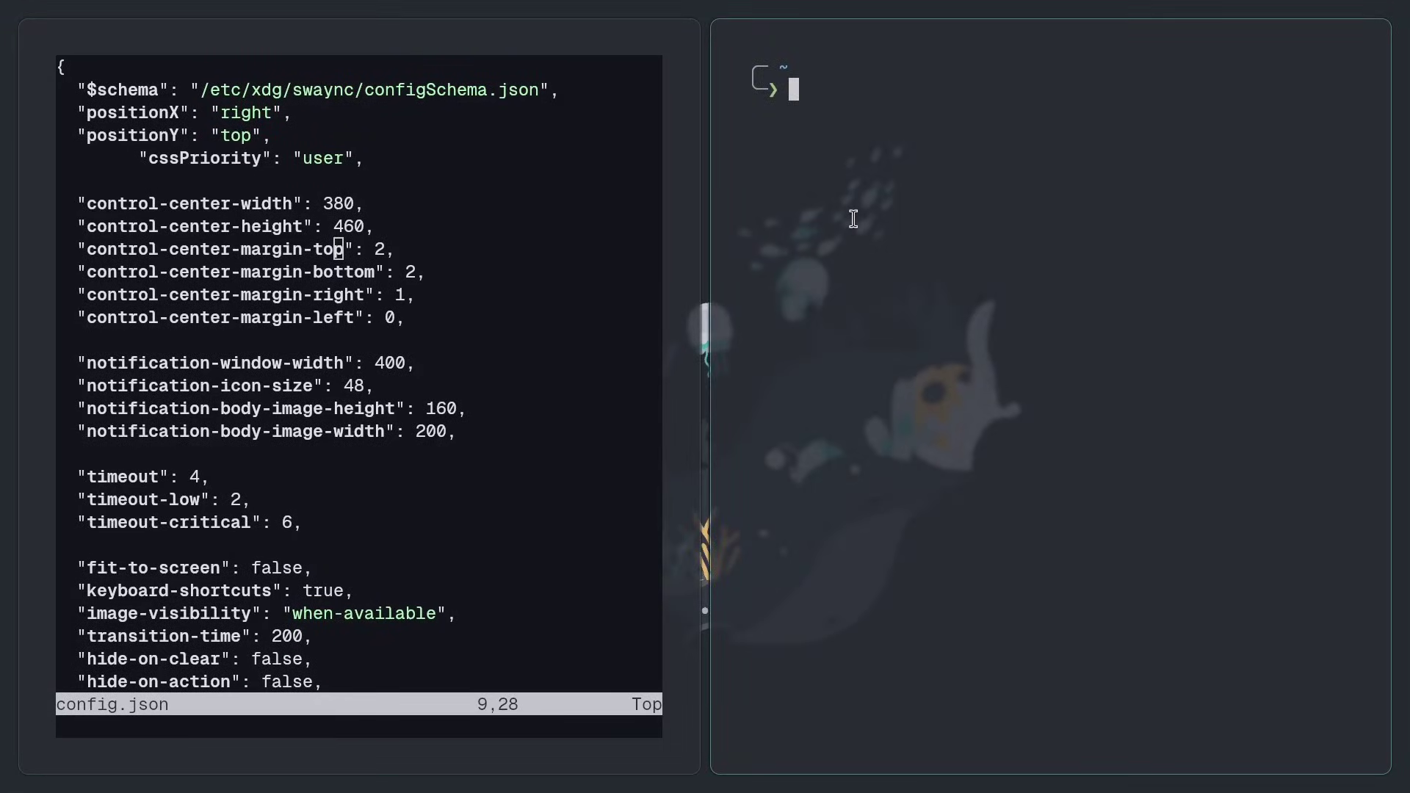
text(./.config/waybar/)
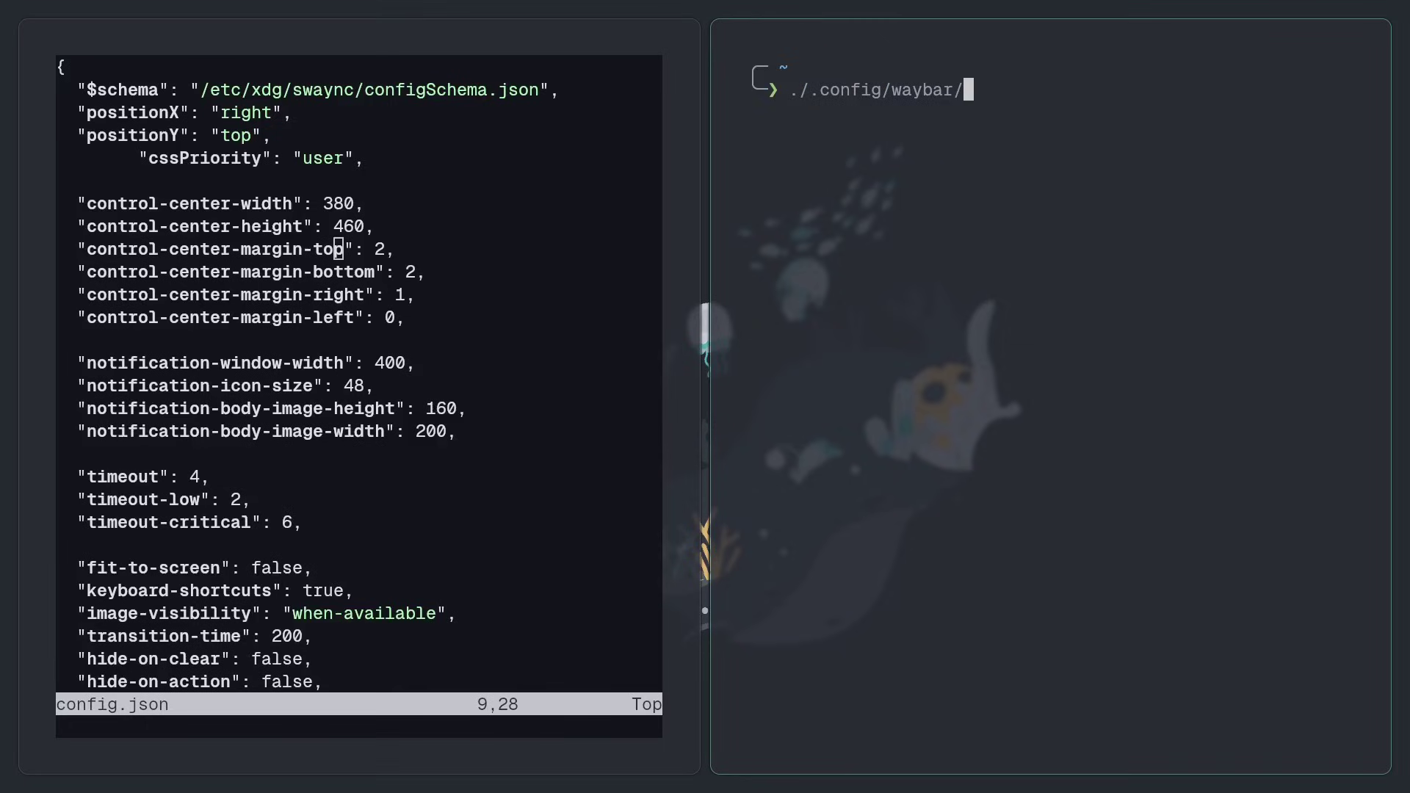
text(scripts/)
key(Tab)
key(Tab)
key(Return)
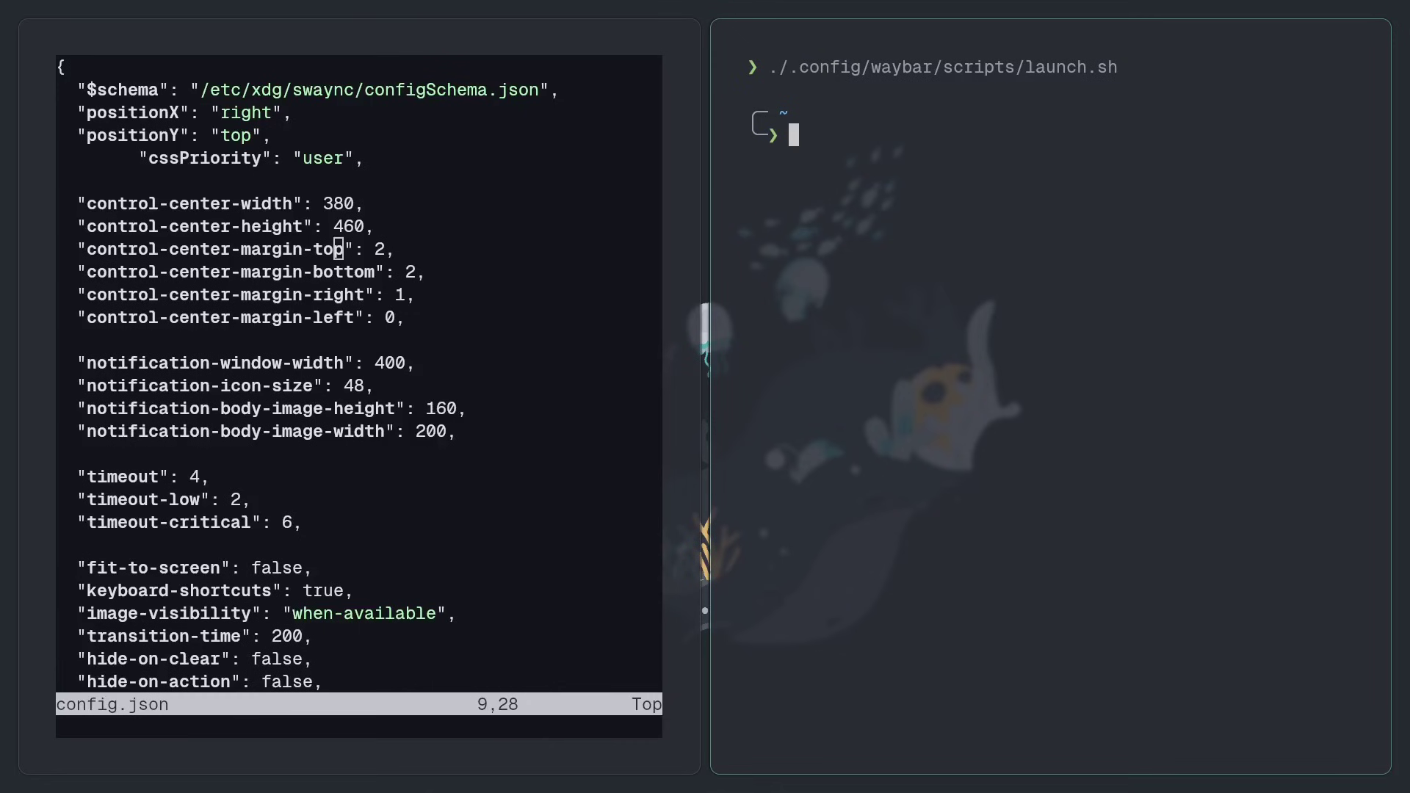
key(Up)
key(Return)
key(Up)
key(Return)
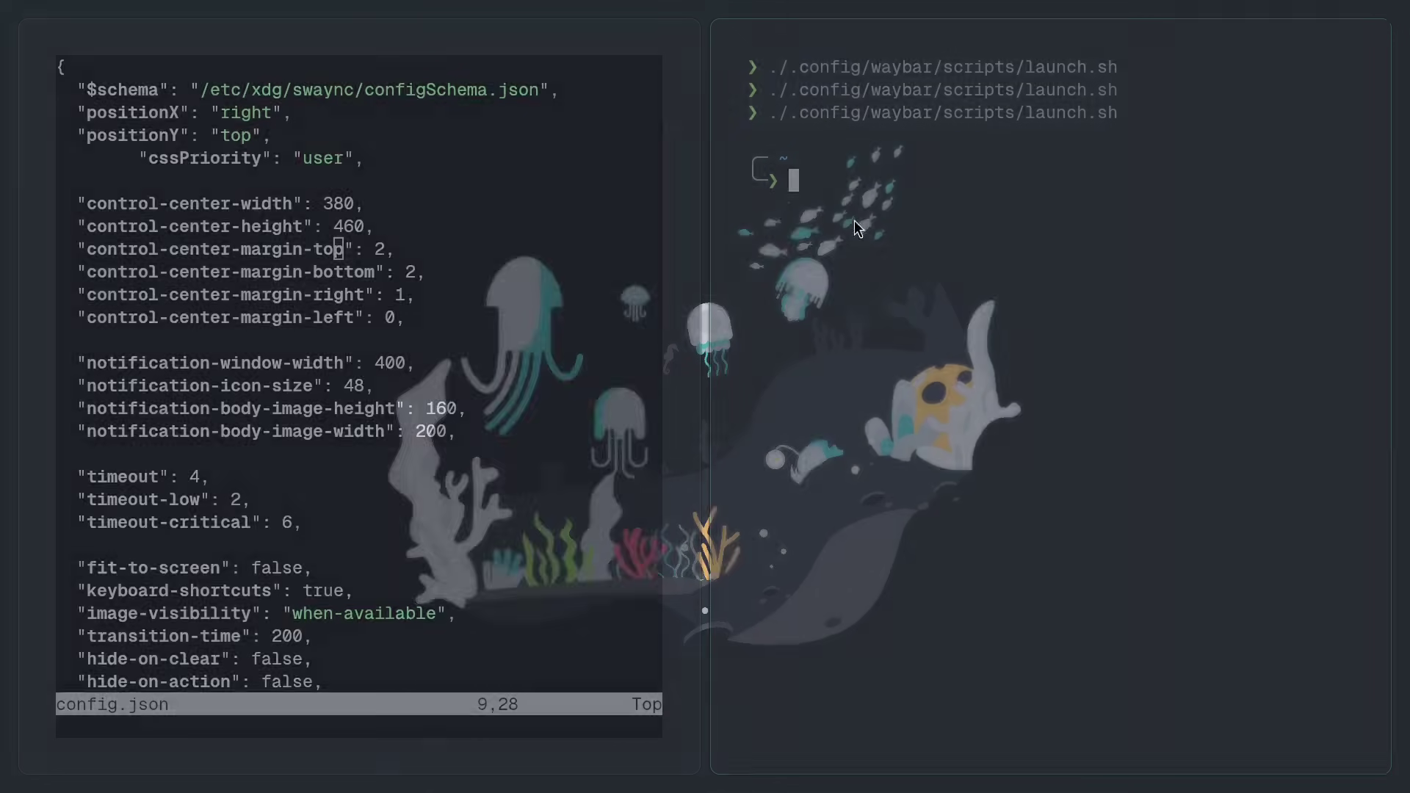
Start waybar directly to inspect its output, then stop it.
text(watba)
key(BackSpace)
key(BackSpace)
key(BackSpace)
key(BackSpace)
text(aybar)
key(Return)
key(ctrl+c)
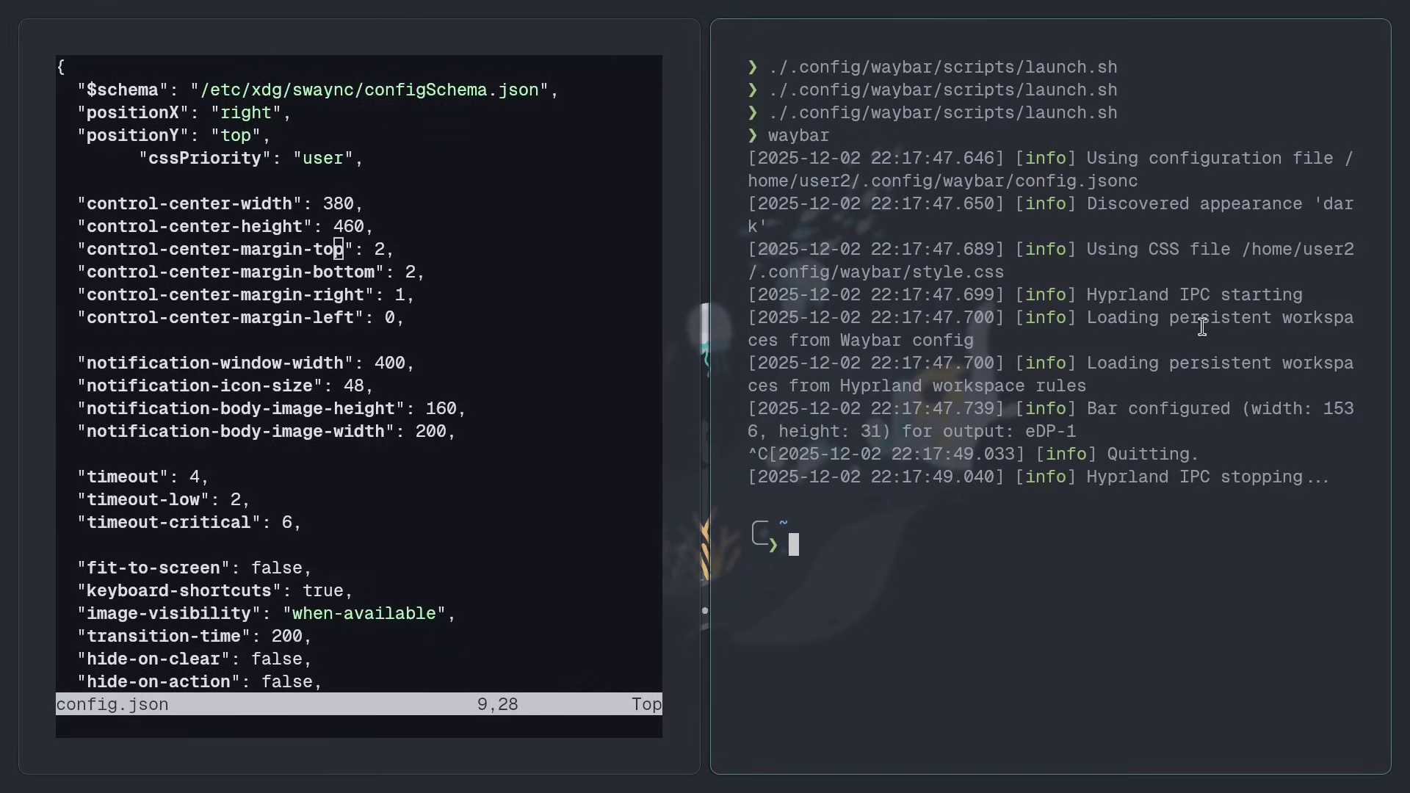
Edit launch.sh to drop the trailing & from the killall waybar and killall swaync lines, then save.
key(Up)
key(Up)
key(Up)
key(Up)
key(Down)
Rerun the launch script from shell history so Waybar reappears.
key(Up)
key(Return)
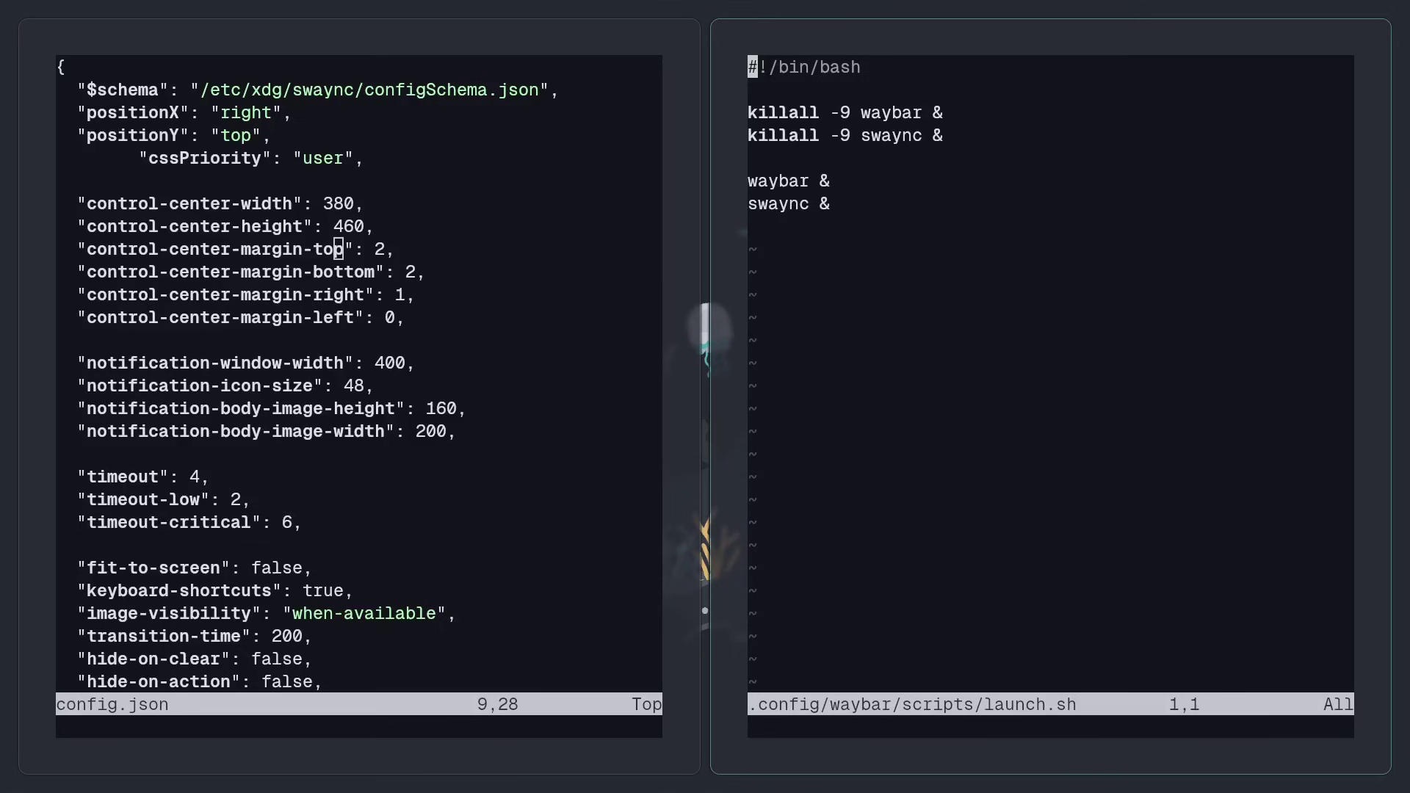
key(j)
key(j)
key(dollar)
key(x)
key(x)
key(j)
key(dollar)
key(x)
key(x)
text(j:w)
key(Return)
text(:q)
key(Return)
text(waybar)
key(Up)
key(Down)
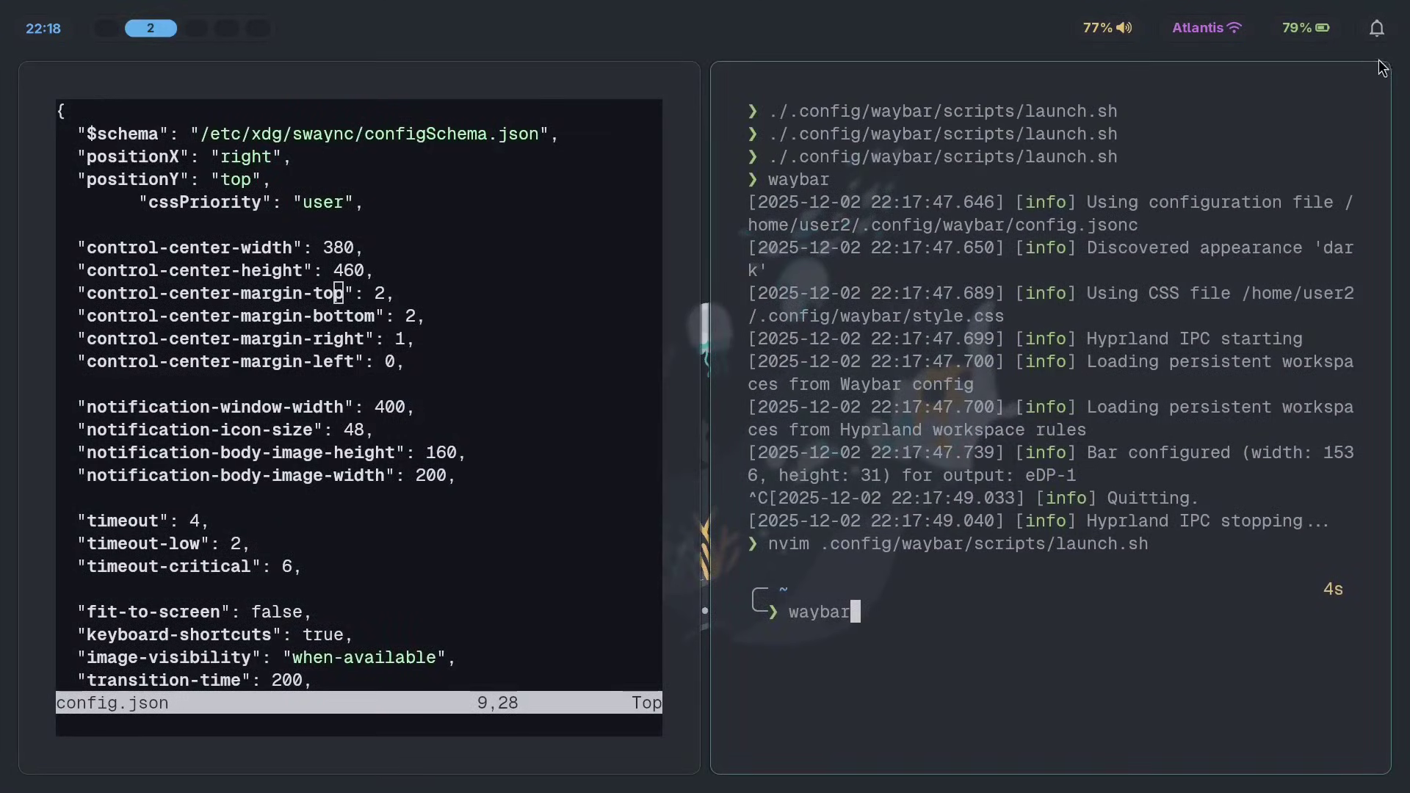
Set control-center-height in config.json to 660 and save.
click(1376, 30)
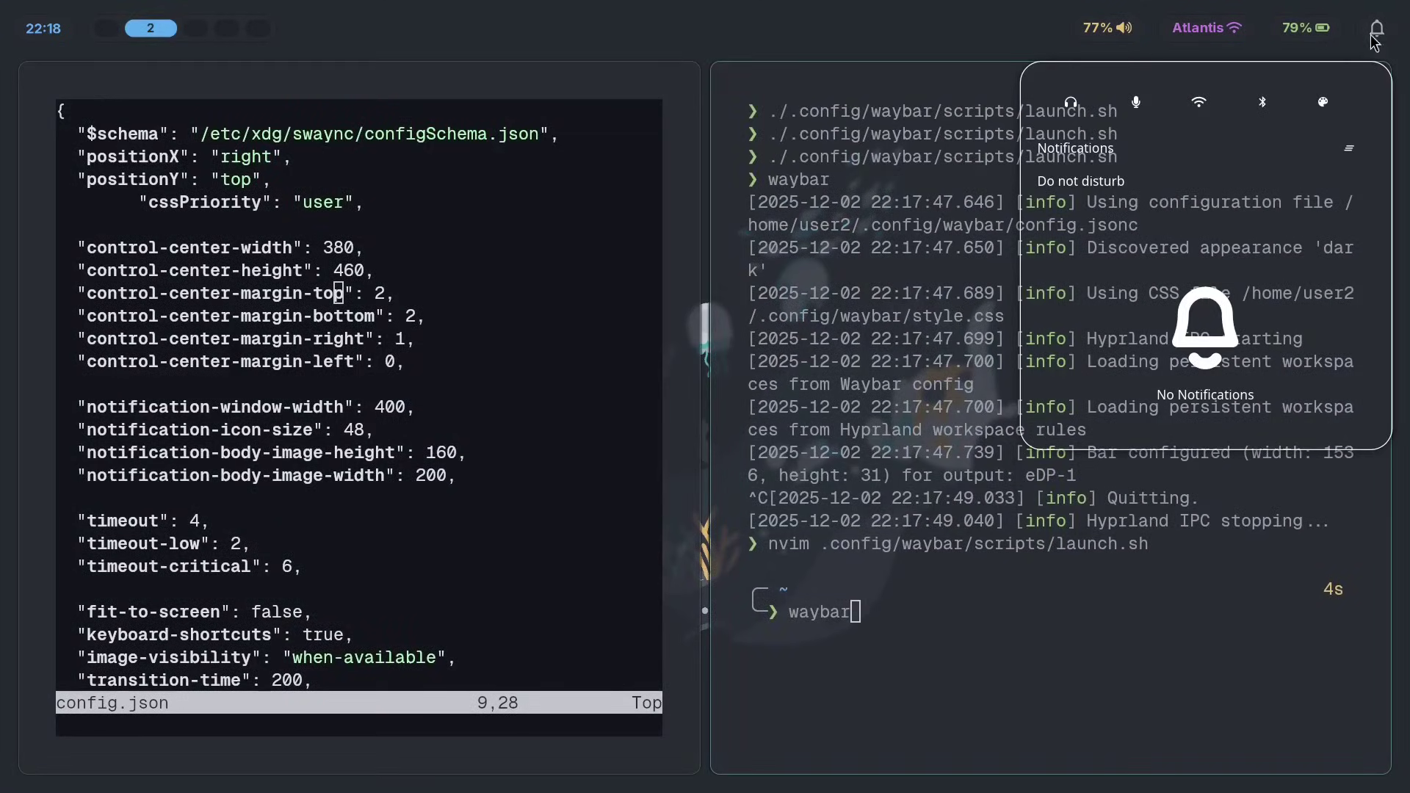
click(604, 289)
key(super+q)
click(348, 272)
key(h)
key(h)
key(l)
key(l)
text(h)
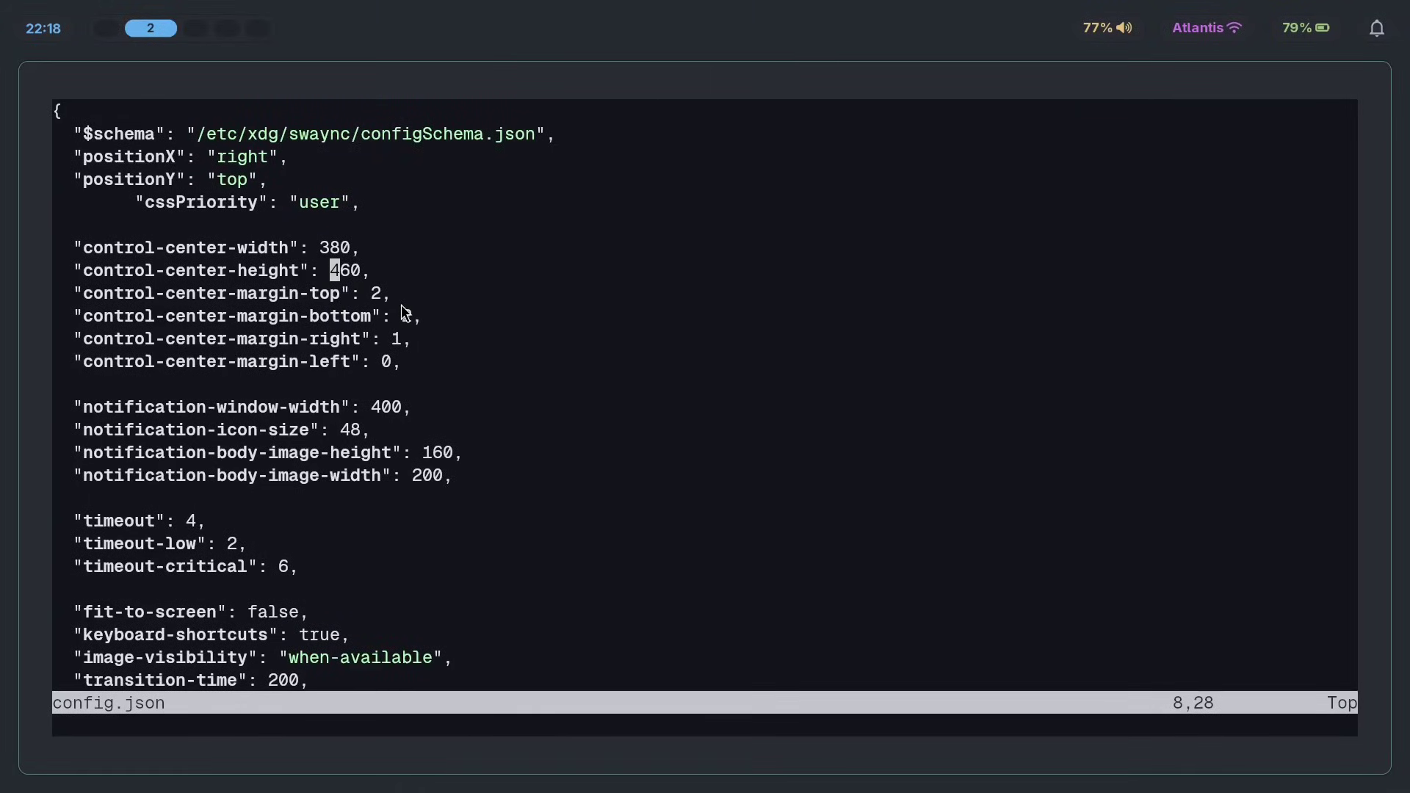
text(r6j:w)
key(Return)
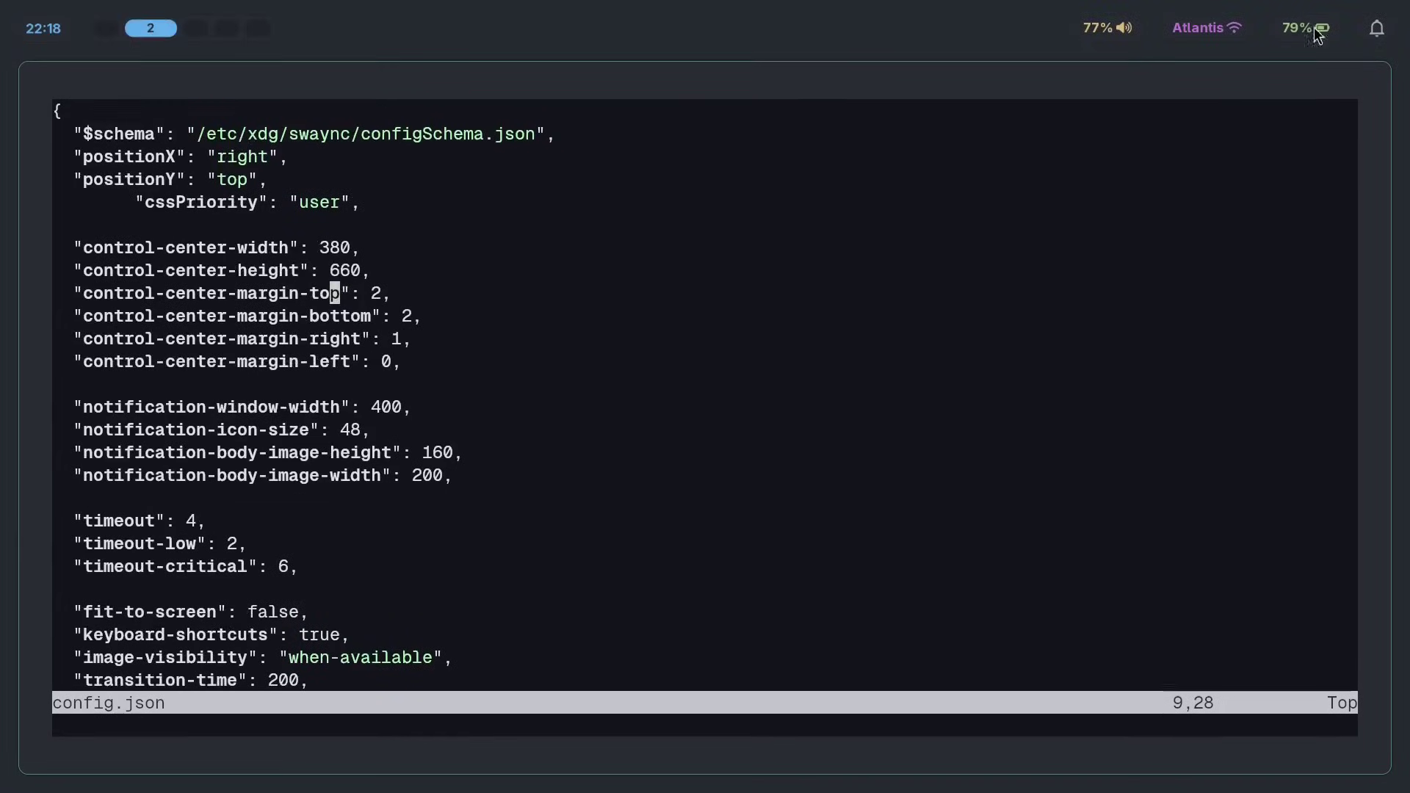
Check the panel, then raise control-center-height to 760, save, and recheck the control centre.
click(1377, 28)
click(620, 382)
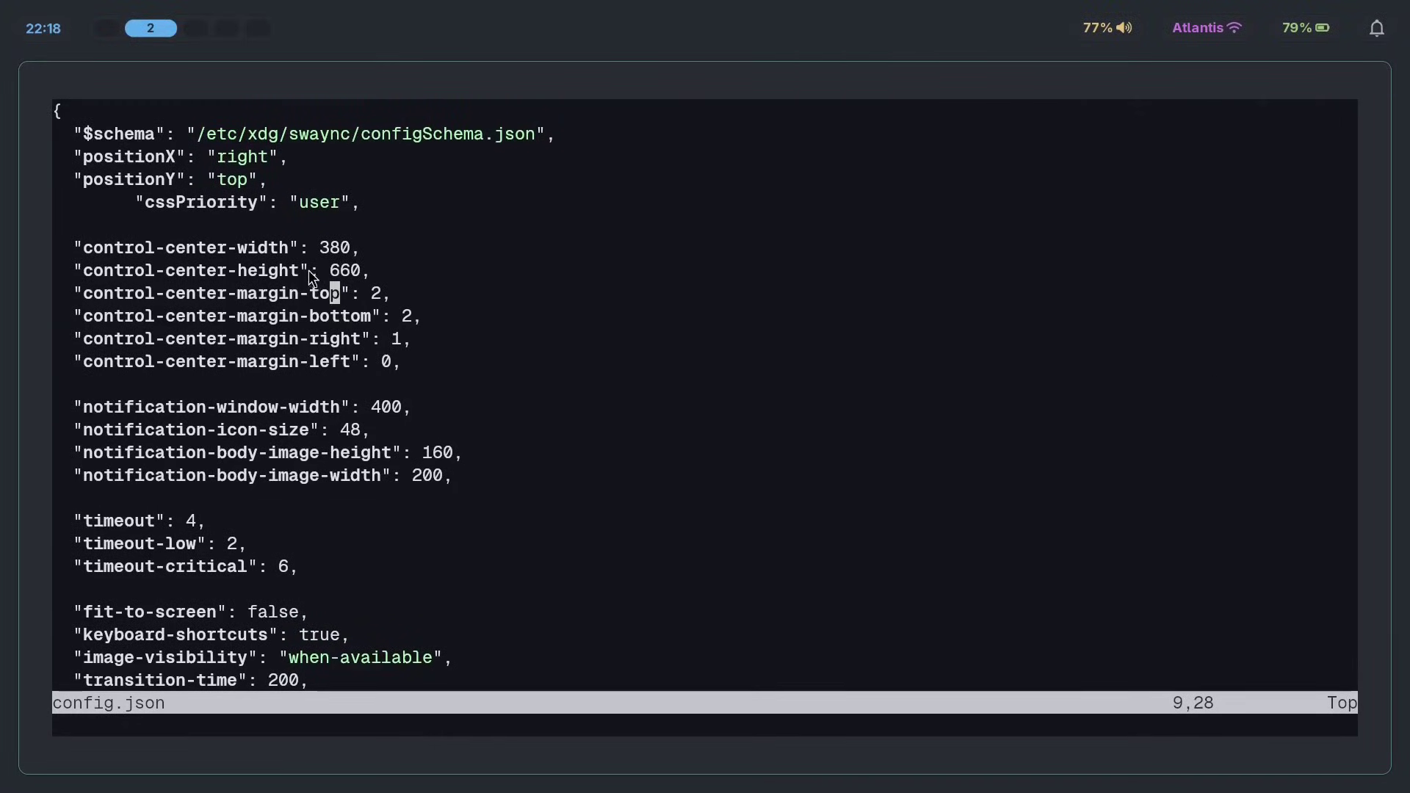
click(335, 272)
text(r7j:w)
key(Return)
click(1377, 28)
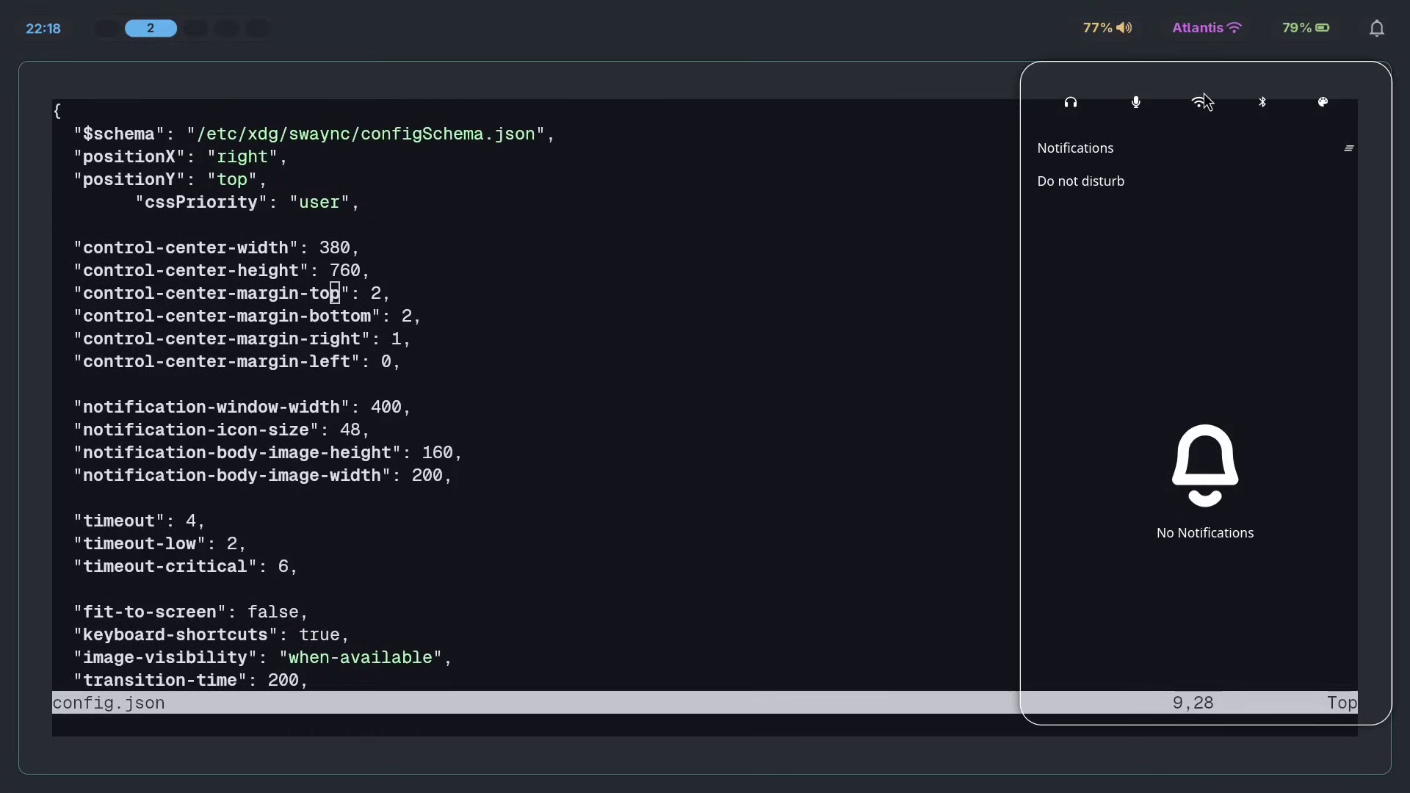
click(511, 390)
click(428, 476)
Quit config.json and check the notification control centre.
text(:q)
key(Return)
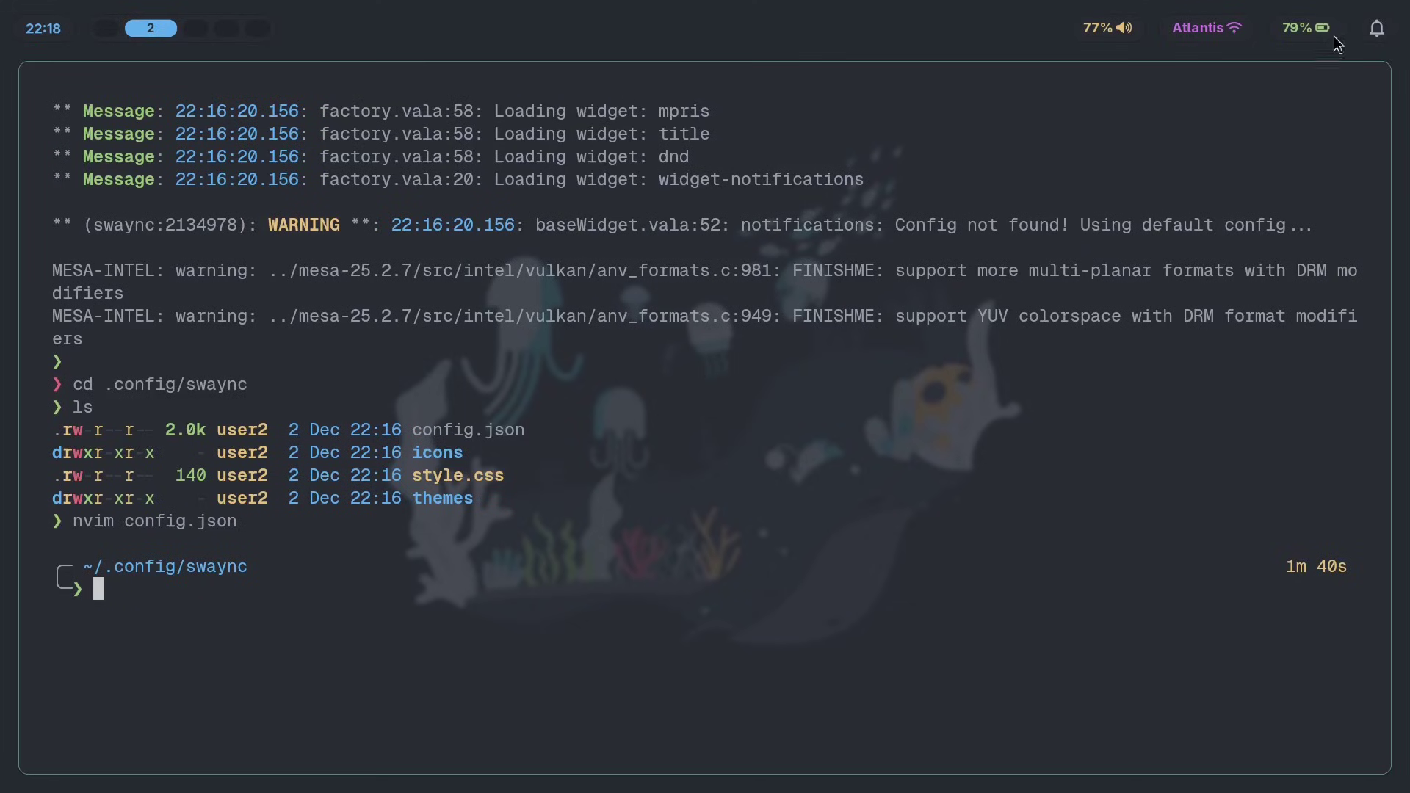
click(1377, 43)
click(633, 304)
Open style.css, delete the colors-waybar.css import line and its blank line, then save and quit.
text(nvim style.css)
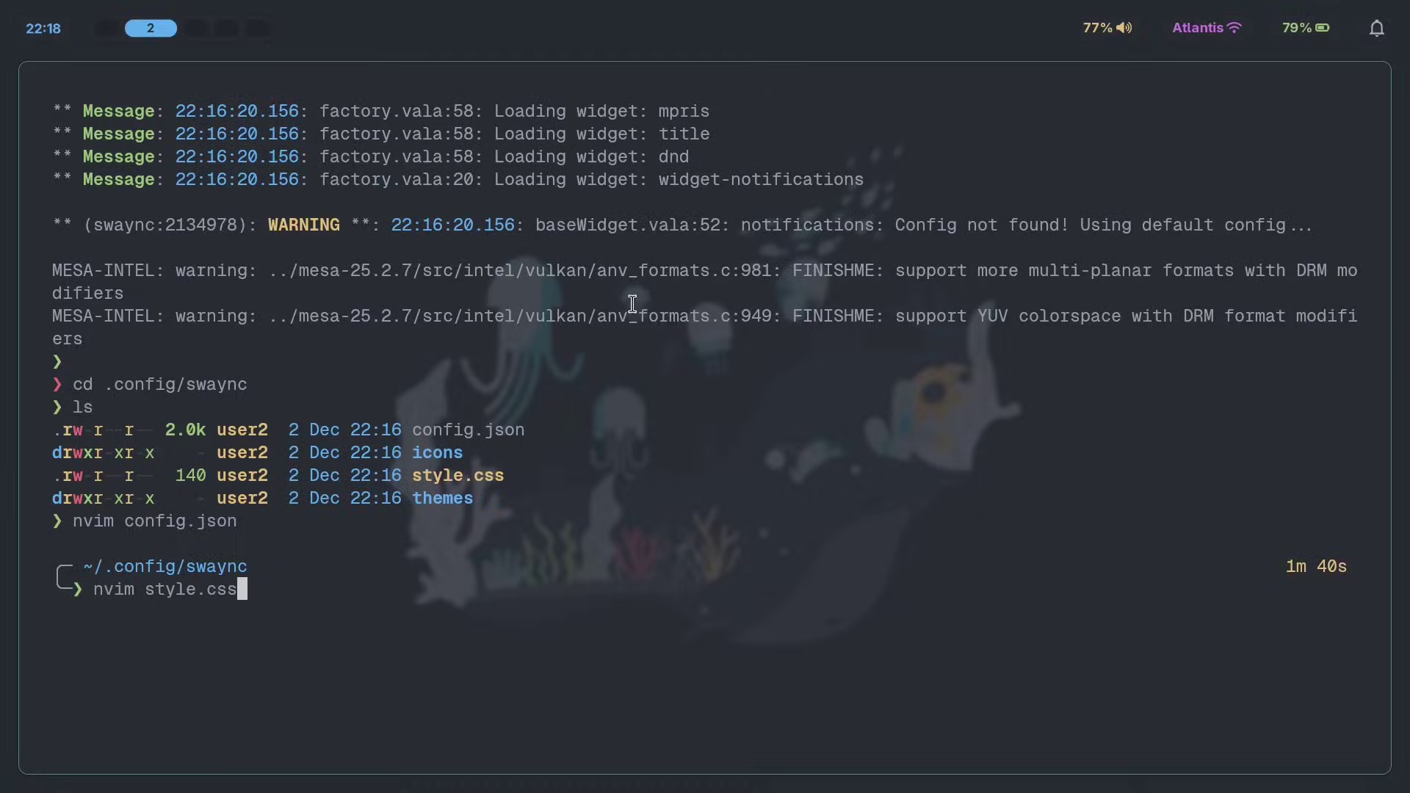
key(Return)
click(458, 157)
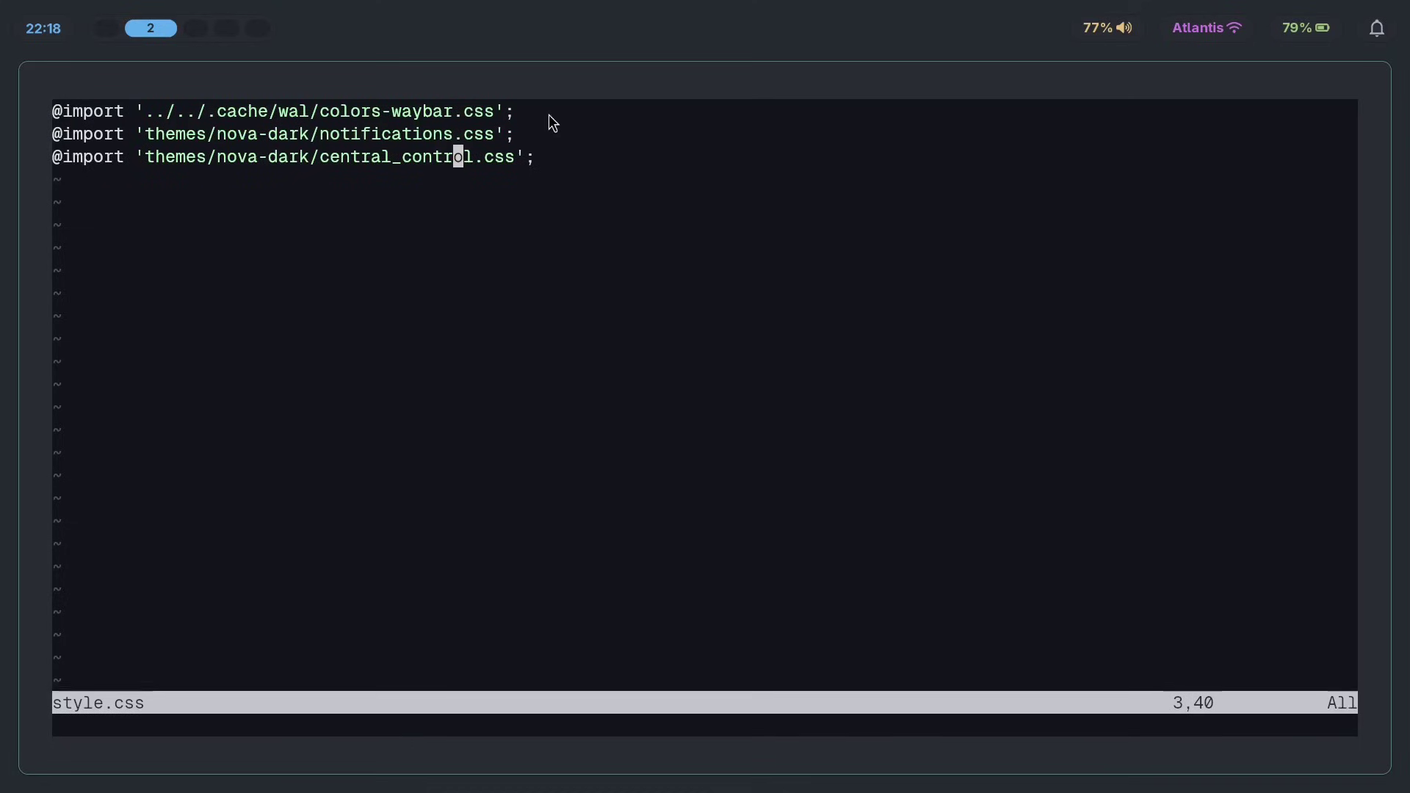
drag(550, 114, 55, 111)
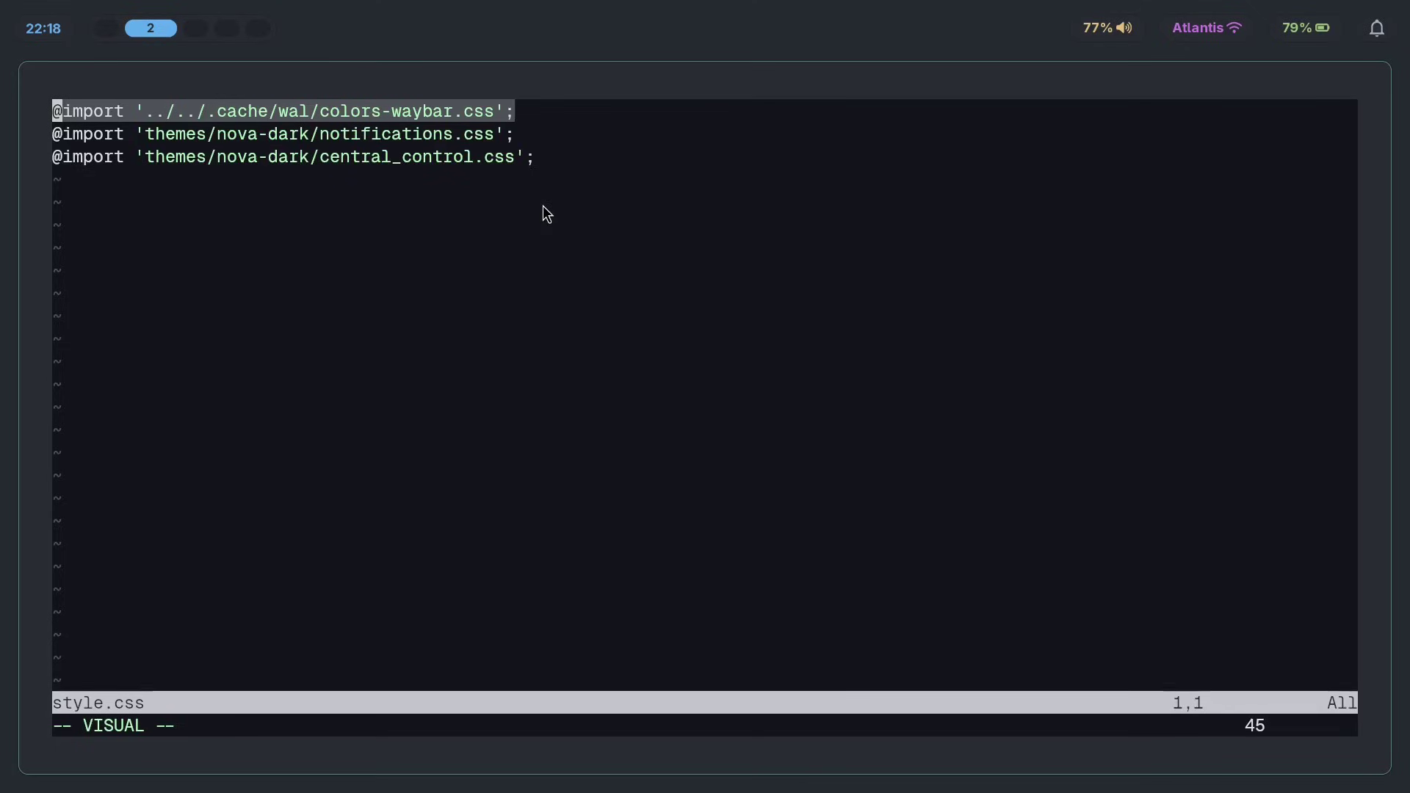
key(d)
key(d)
text(dj)
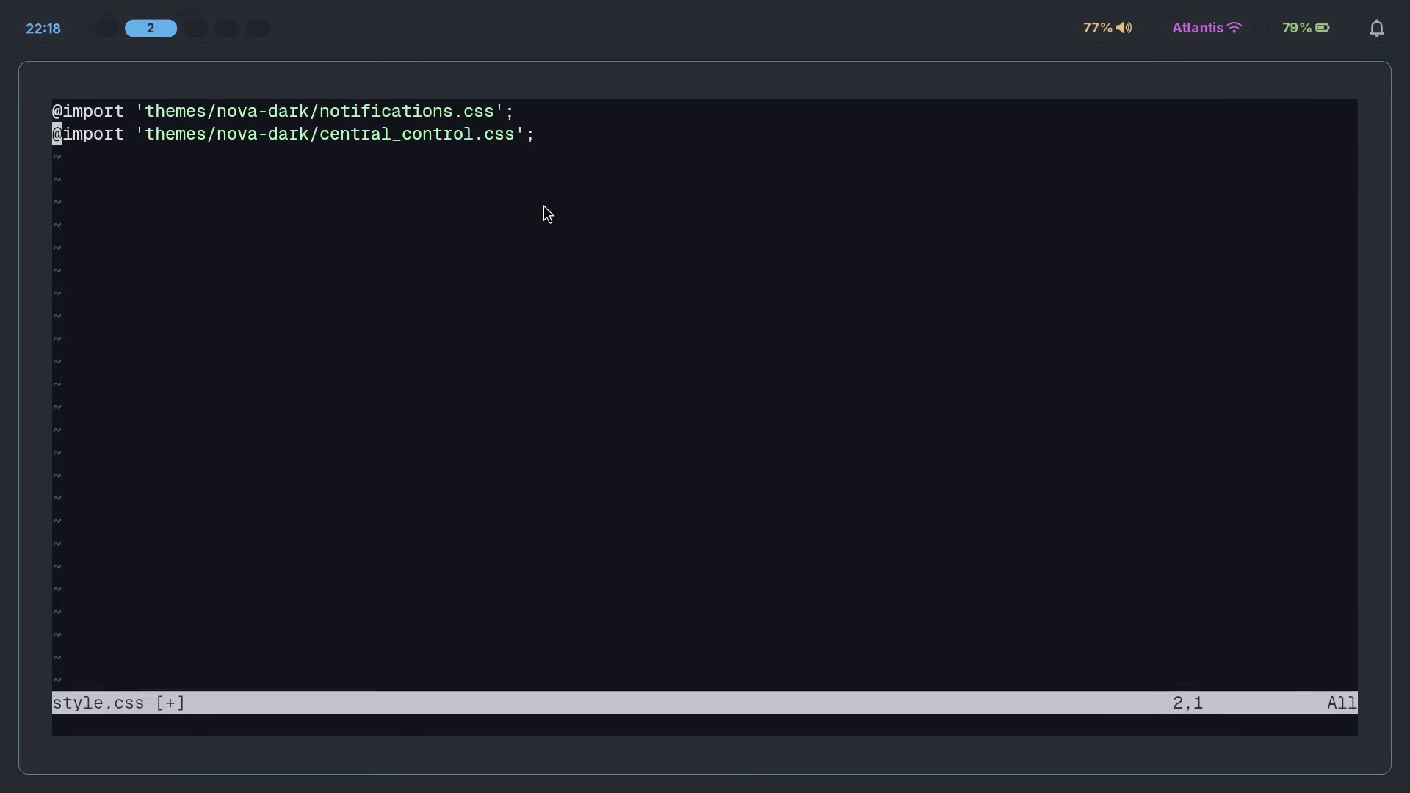
text(:wq)
key(Return)
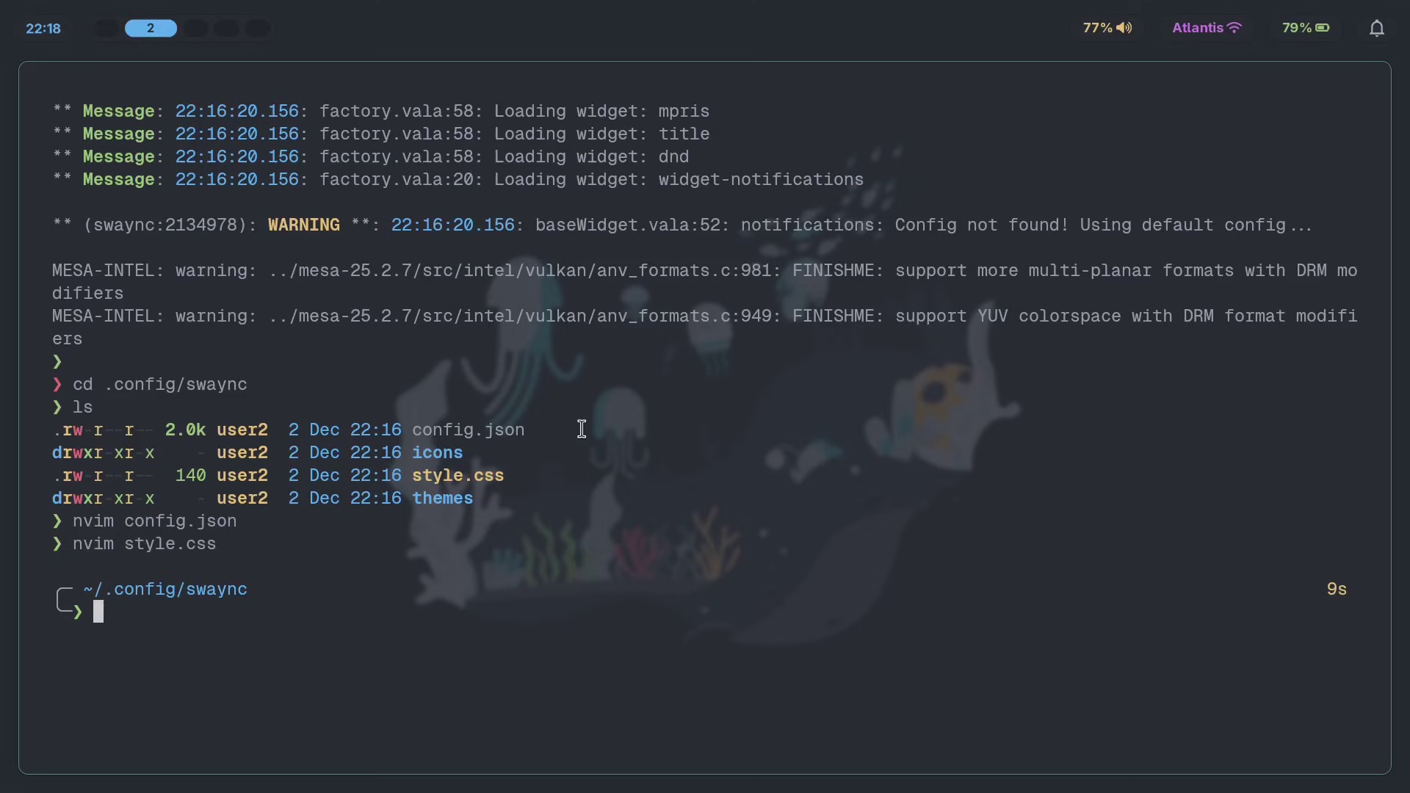
text(cd themes/)
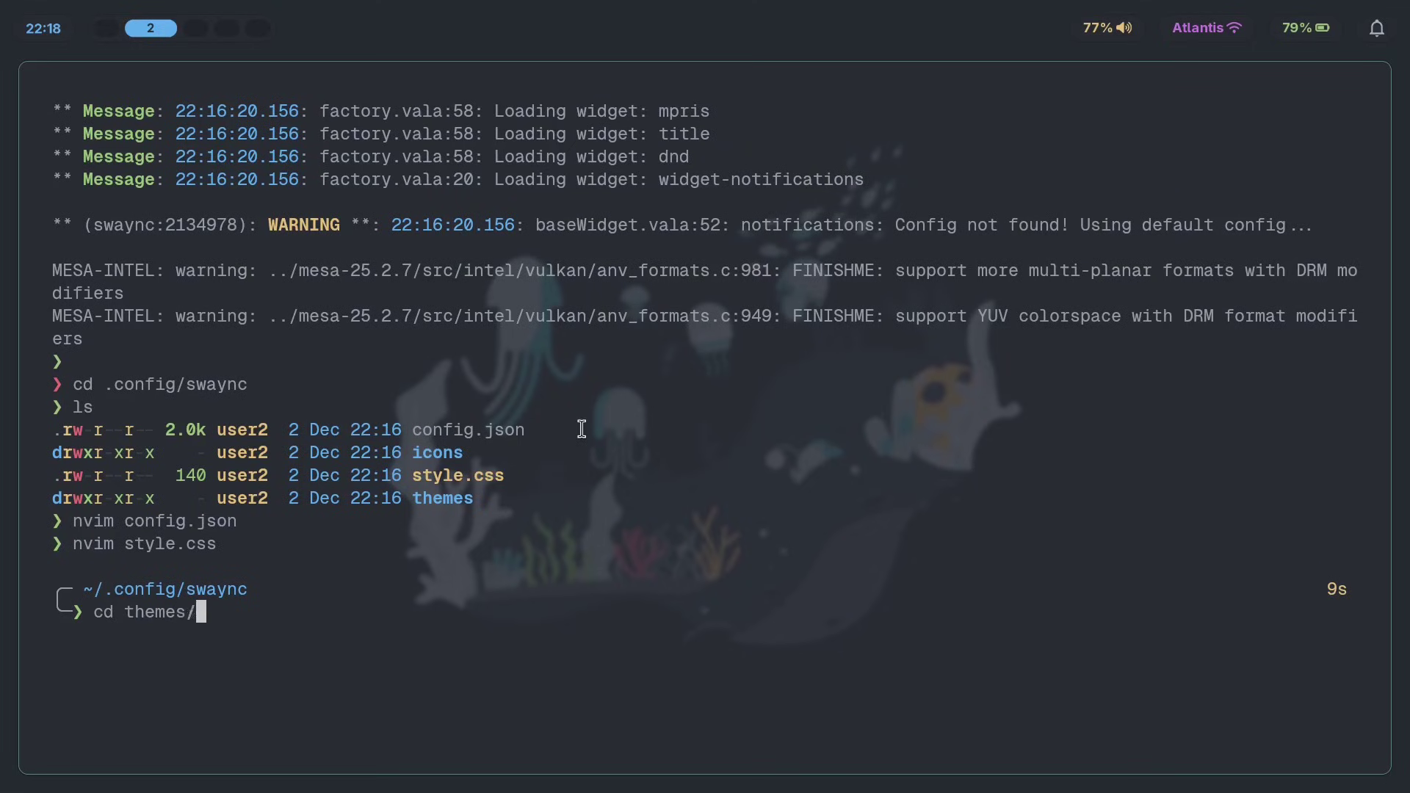
key(Return)
text(ls)
key(Return)
text(nvim n)
key(Tab)
key(Tab)
key(Tab)
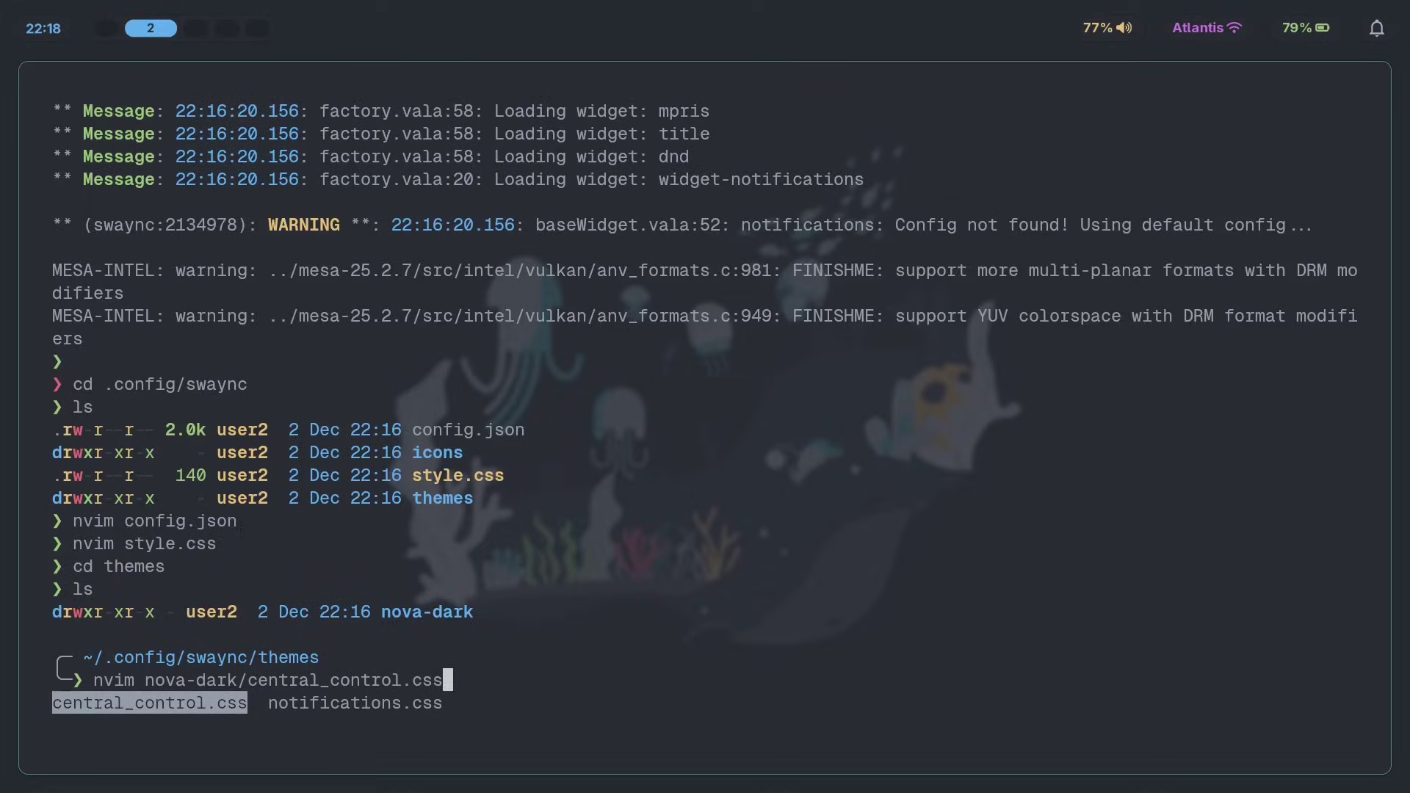
key(Return)
click(408, 270)
drag(438, 208, 75, 118)
click(308, 279)
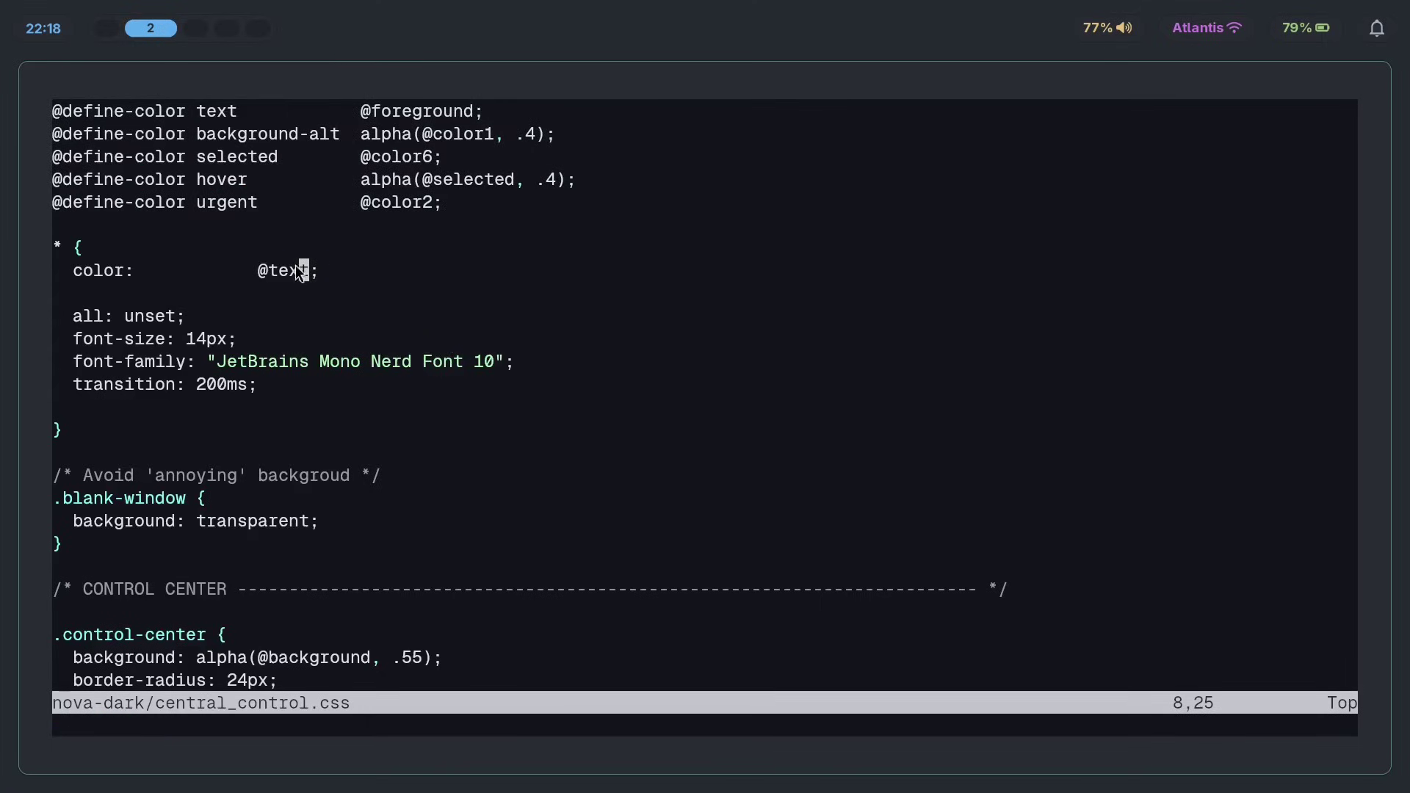
drag(445, 204, 30, 110)
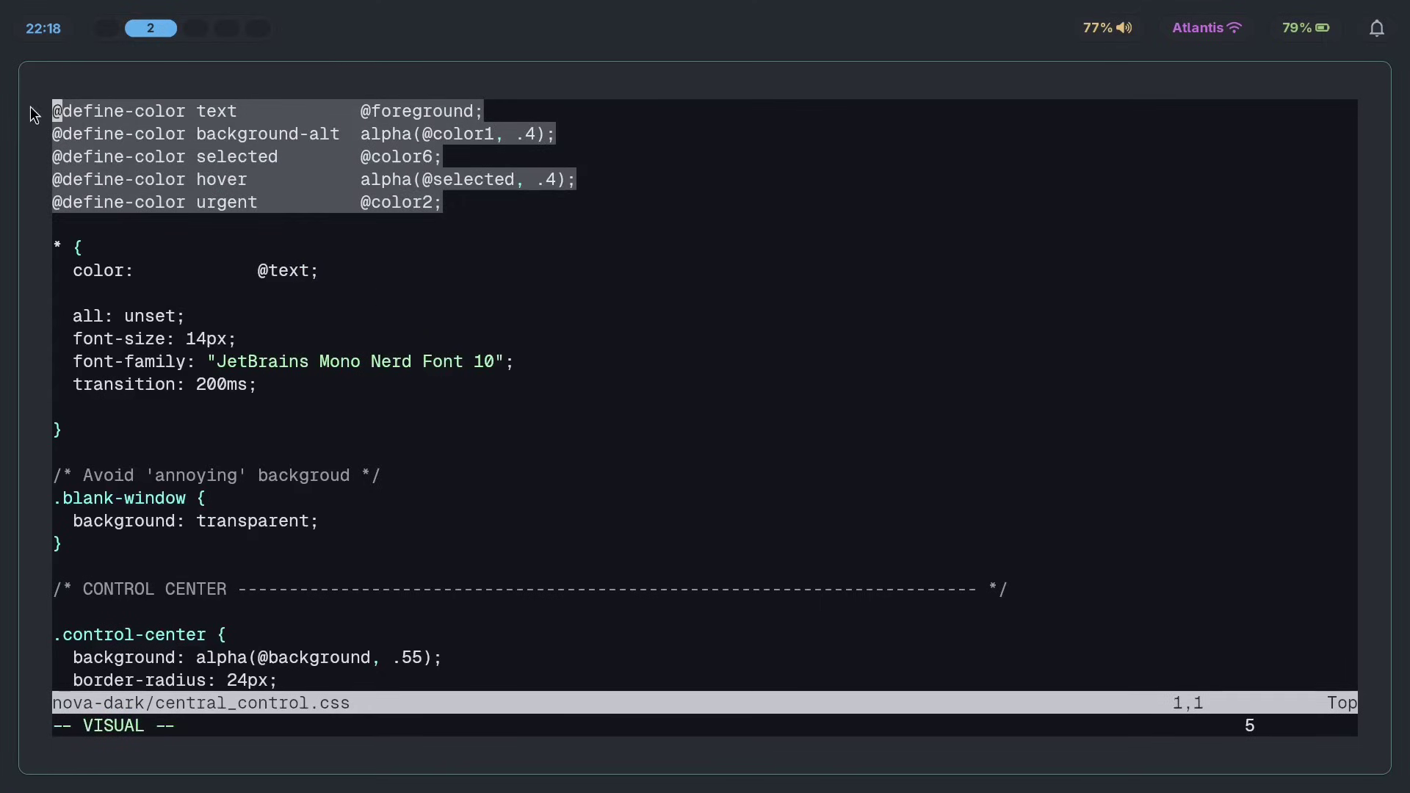
click(184, 270)
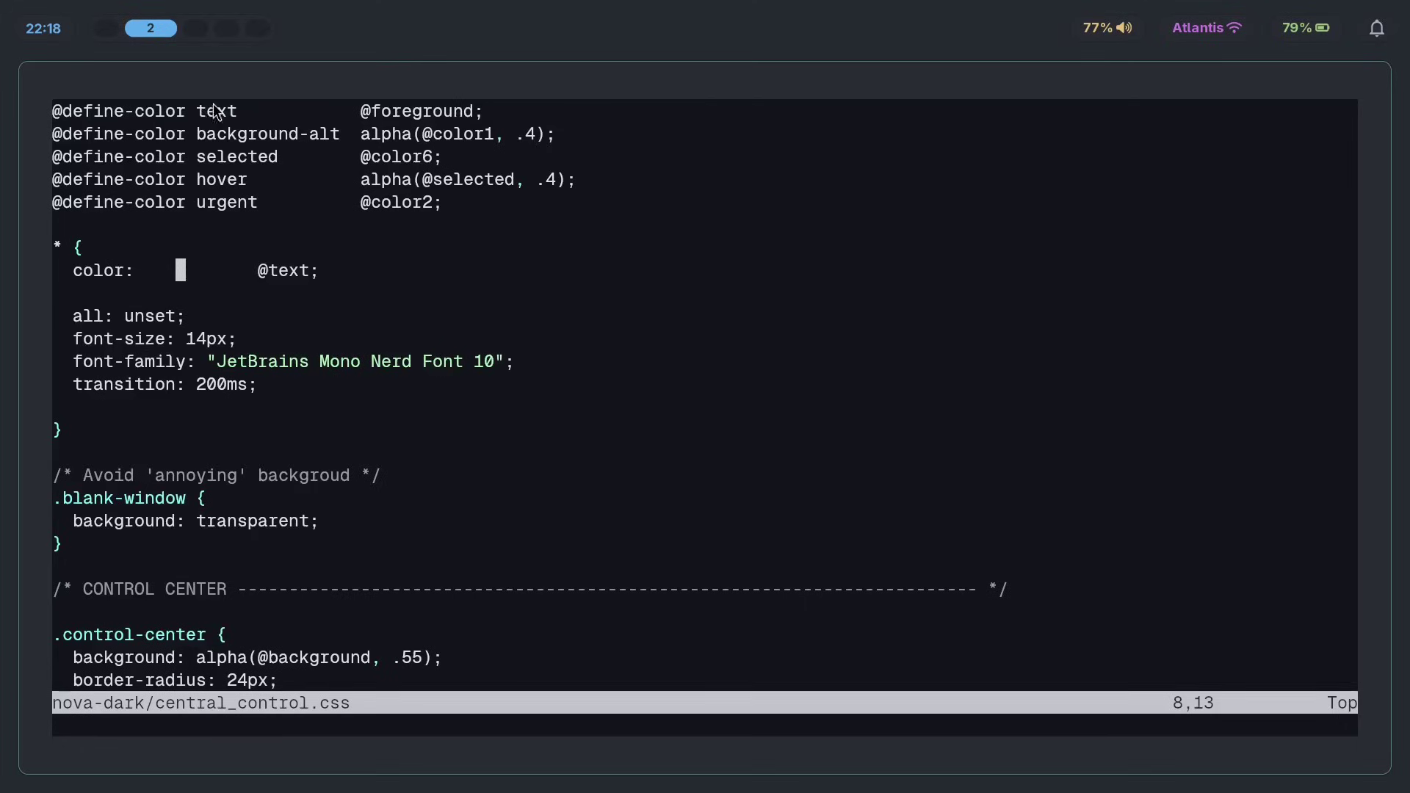
drag(233, 110, 201, 110)
click(282, 135)
drag(365, 115, 467, 112)
click(465, 227)
text(:q)
key(Return)
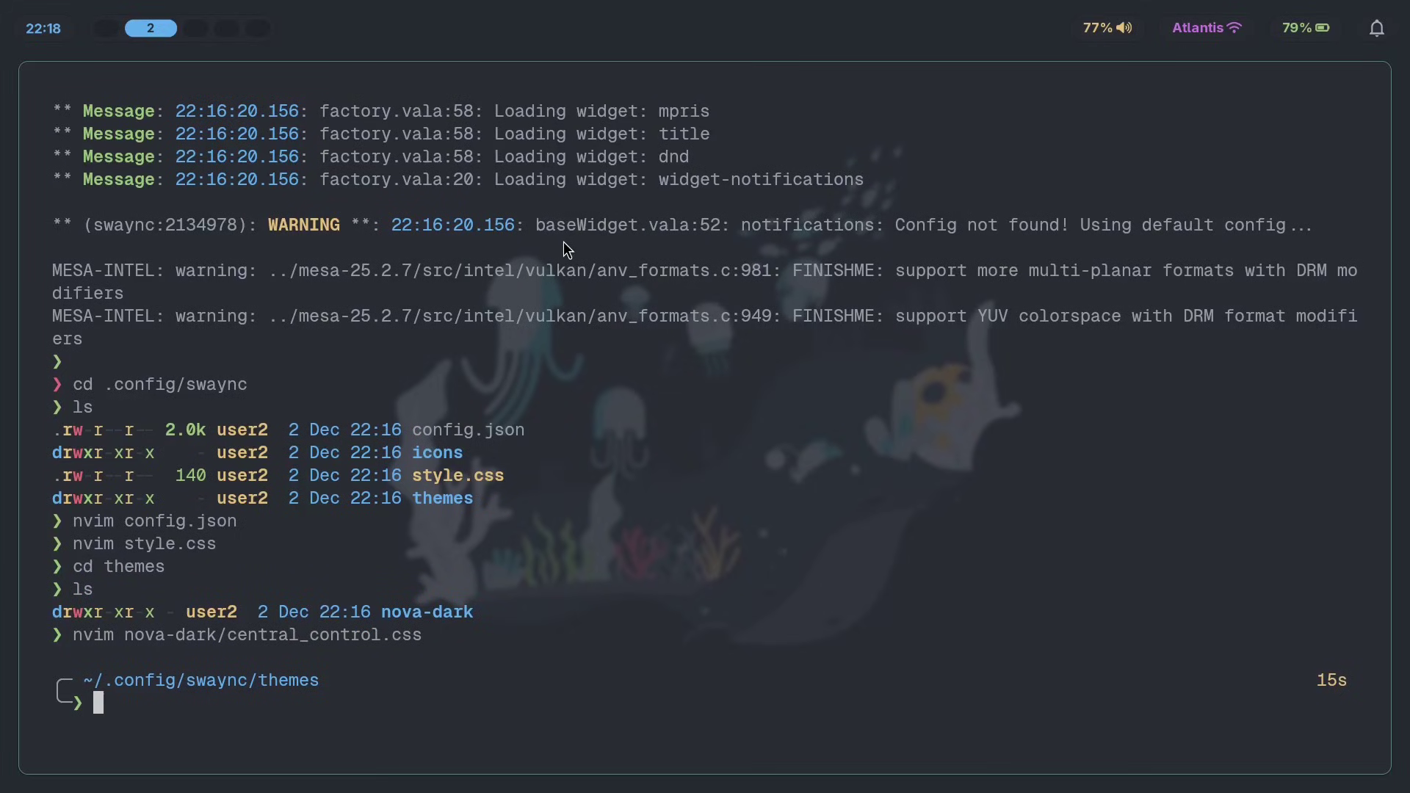
text(nvim ../style.css)
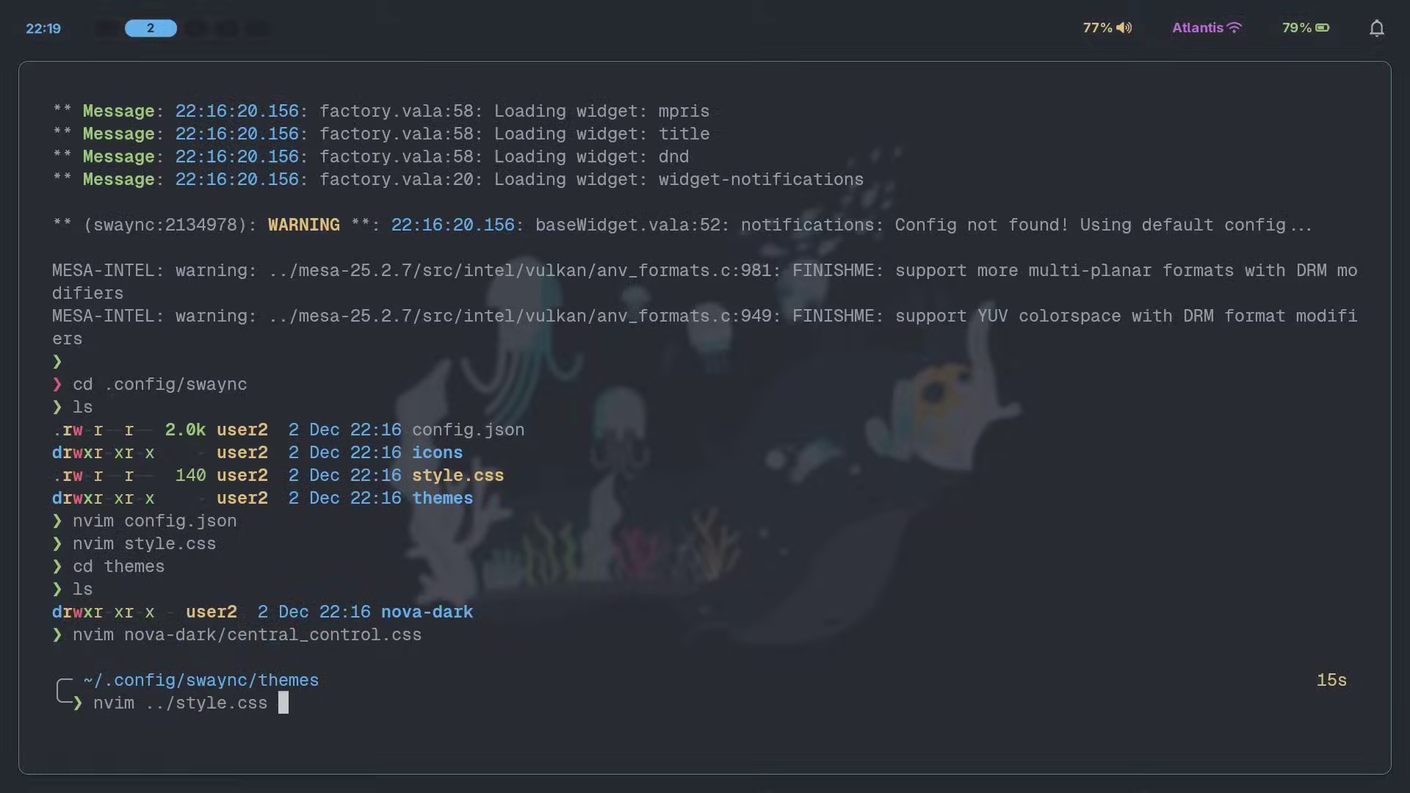
key(Return)
key(shift+o)
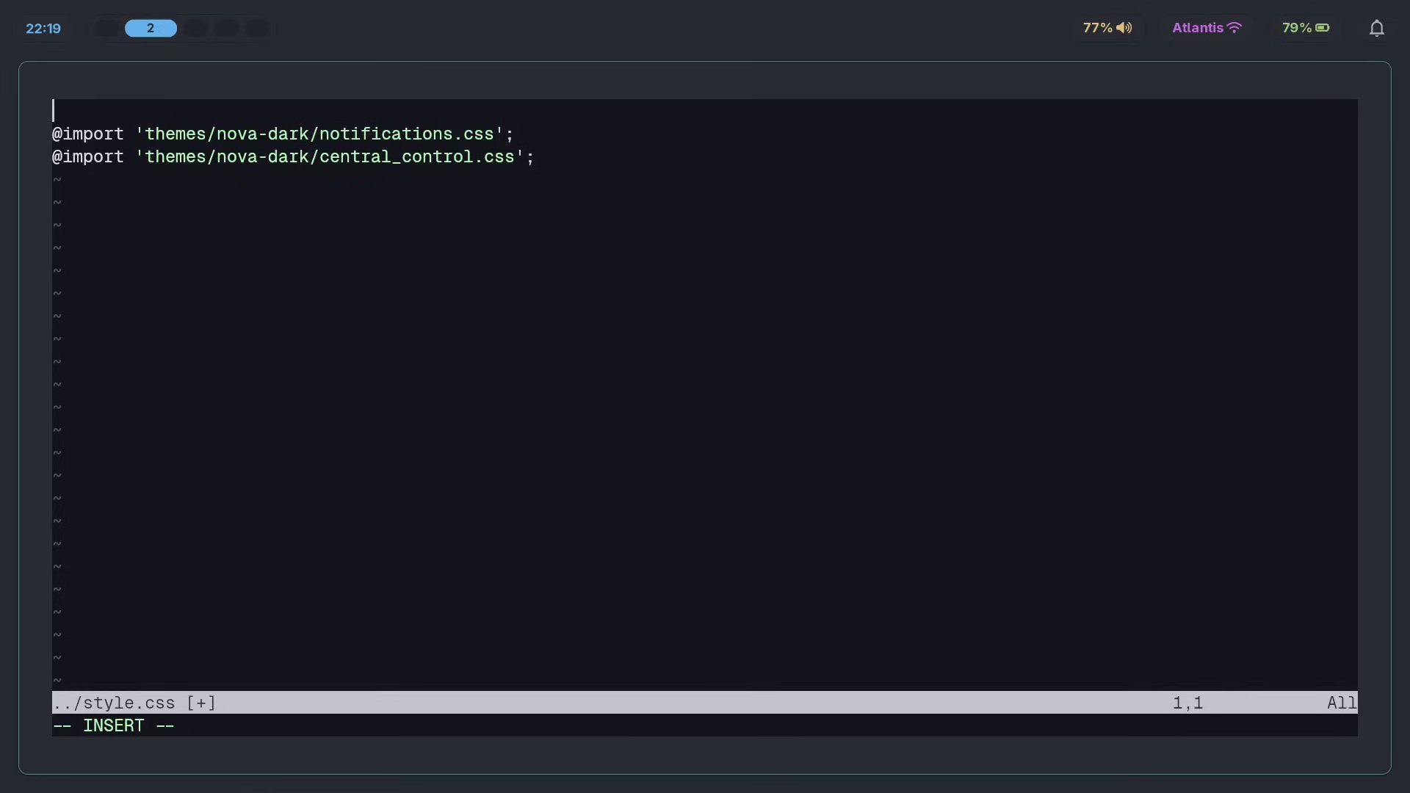
text(@import 'colors/)
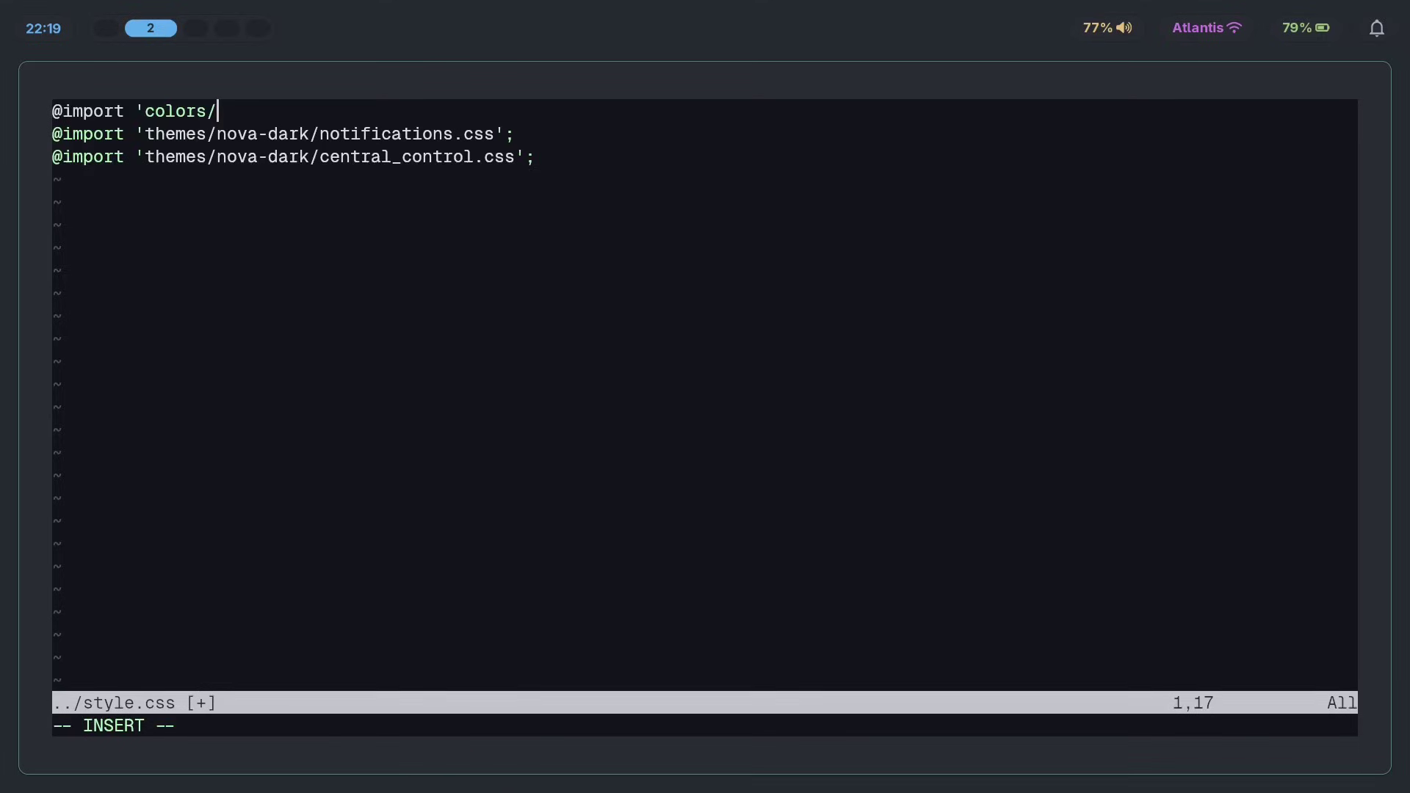
text(one-dark.css';)
key(Escape)
Review the import lines below it, then move to the empty workspace 3.
key(j)
key(j)
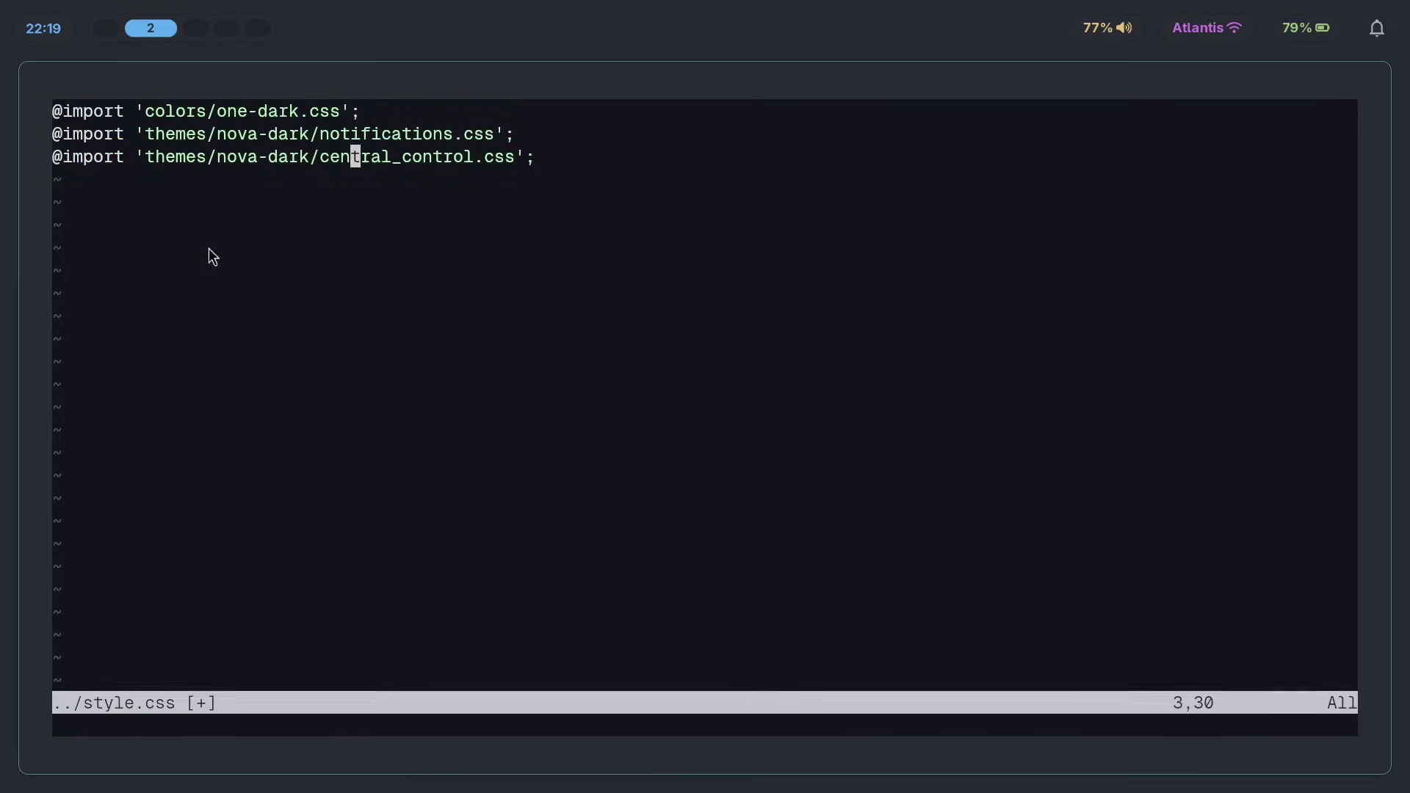
key(h)
key(h)
key(h)
key(h)
key(h)
key(h)
key(h)
key(h)
key(h)
key(h)
key(dollar)
click(158, 132)
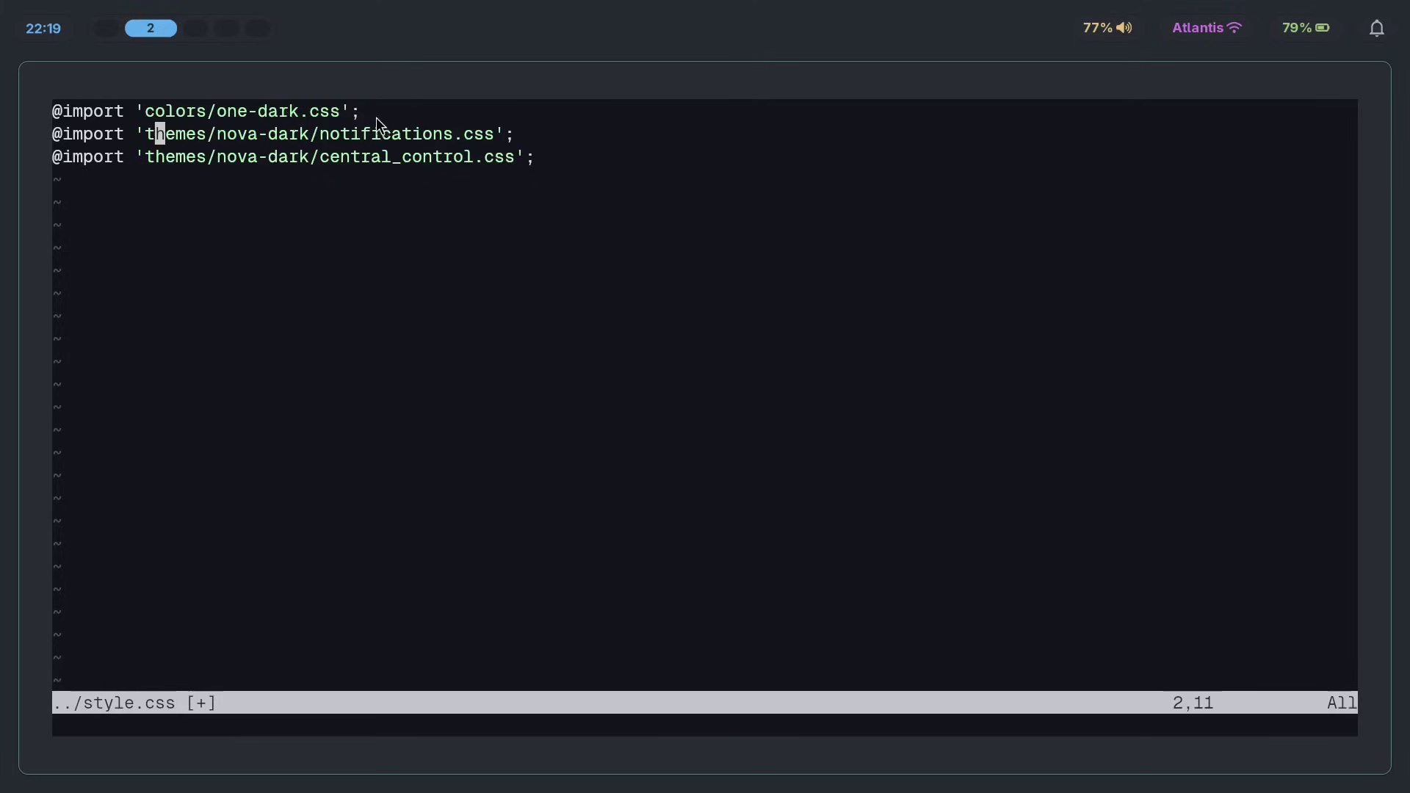
drag(372, 118, 55, 112)
click(203, 166)
key(super+3)
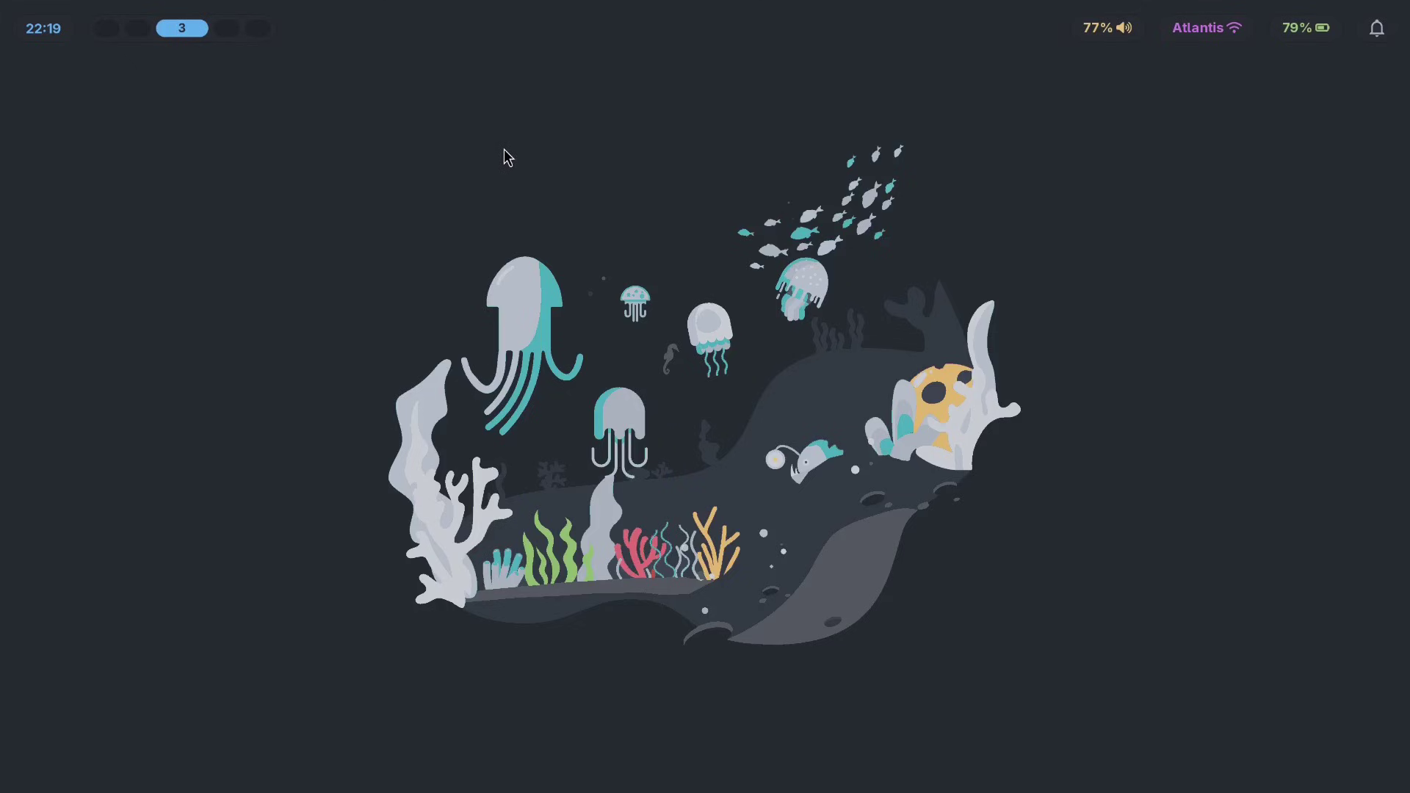
After the app launcher, return to workspace 2 and review style.css's three import lines.
key(super+d)
key(super+s)
key(super+s)
key(super+s)
key(l)
key(l)
key(l)
key(l)
key(l)
key(l)
key(l)
key(l)
key(l)
key(l)
key(l)
key(l)
key(l)
key(l)
key(l)
key(l)
key(l)
key(l)
key(l)
key(l)
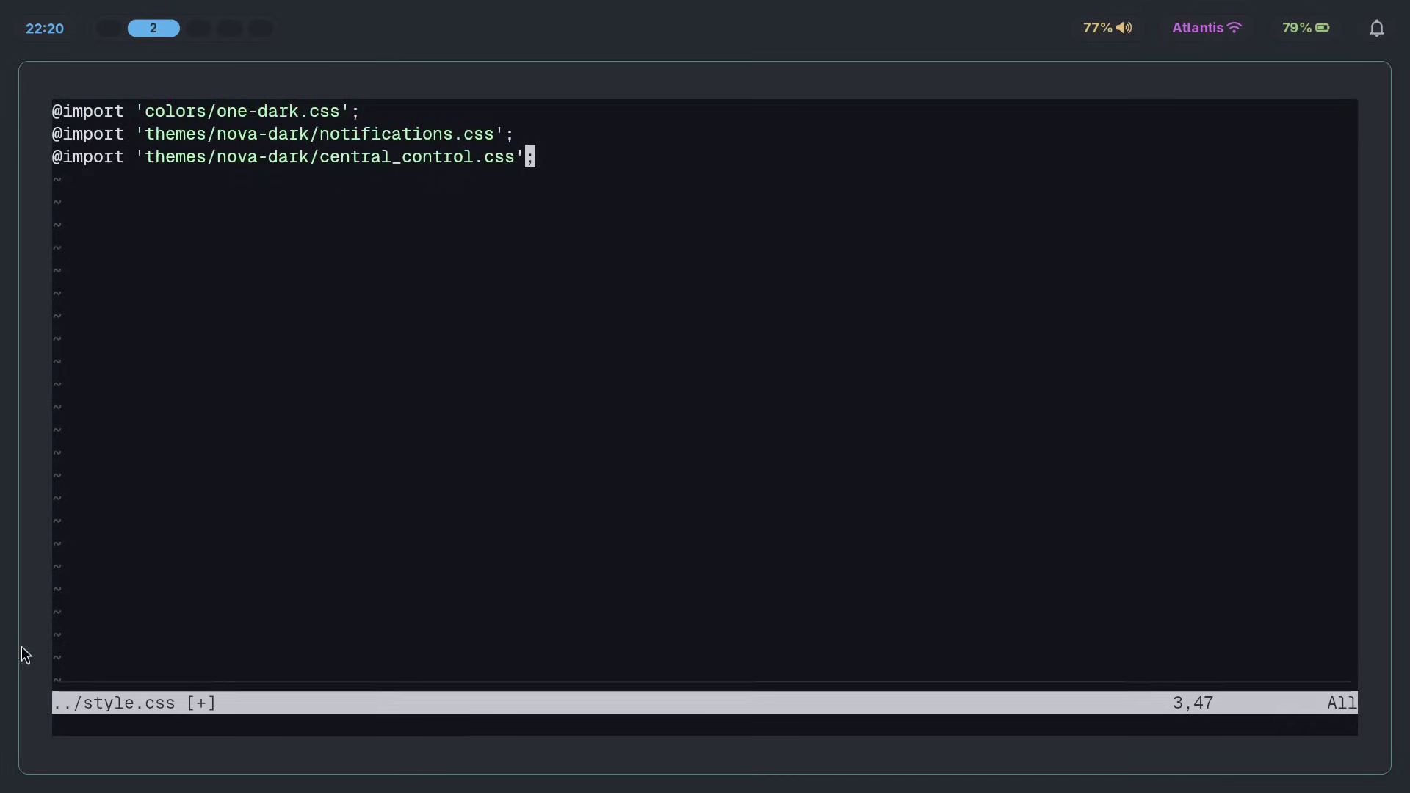
drag(395, 244, 53, 111)
click(366, 156)
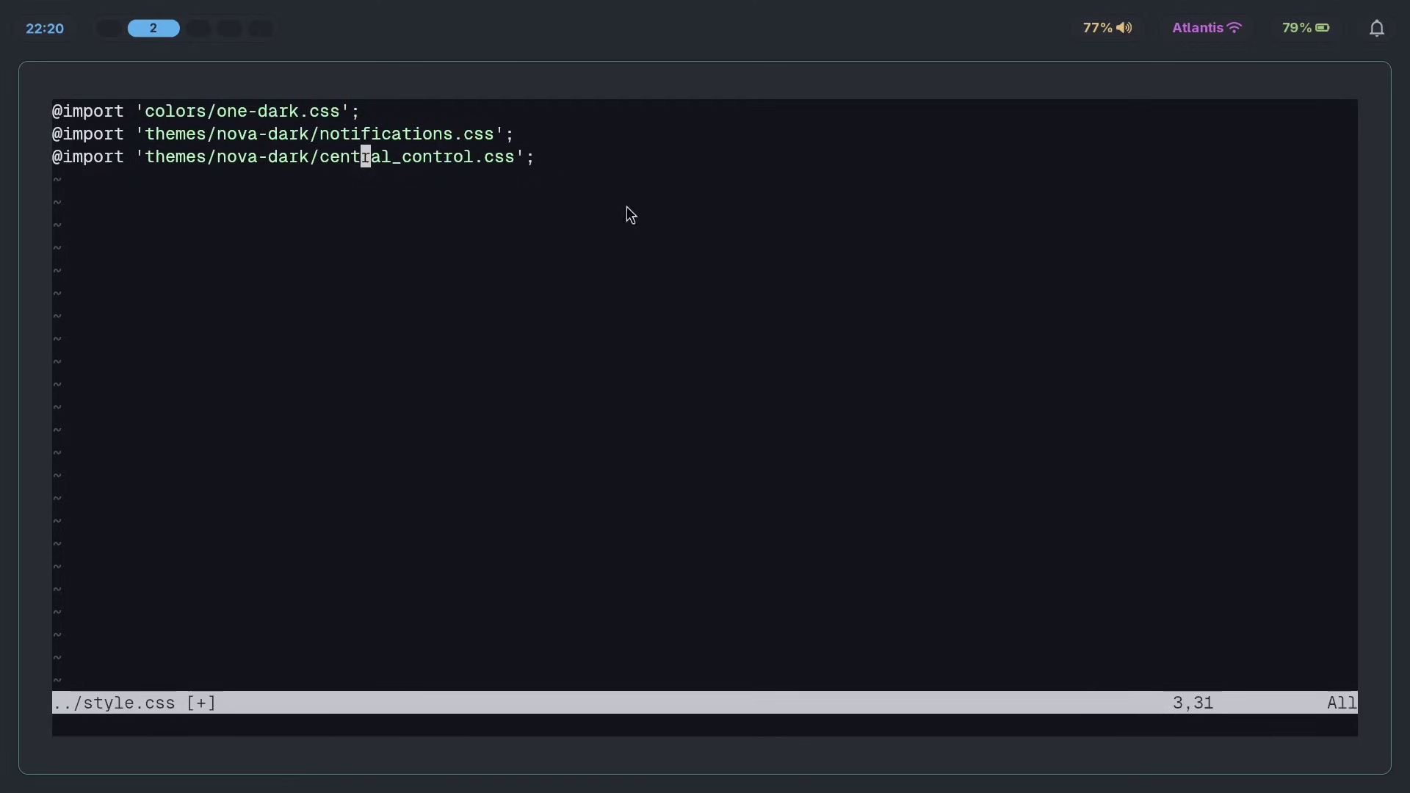
key(super+3)
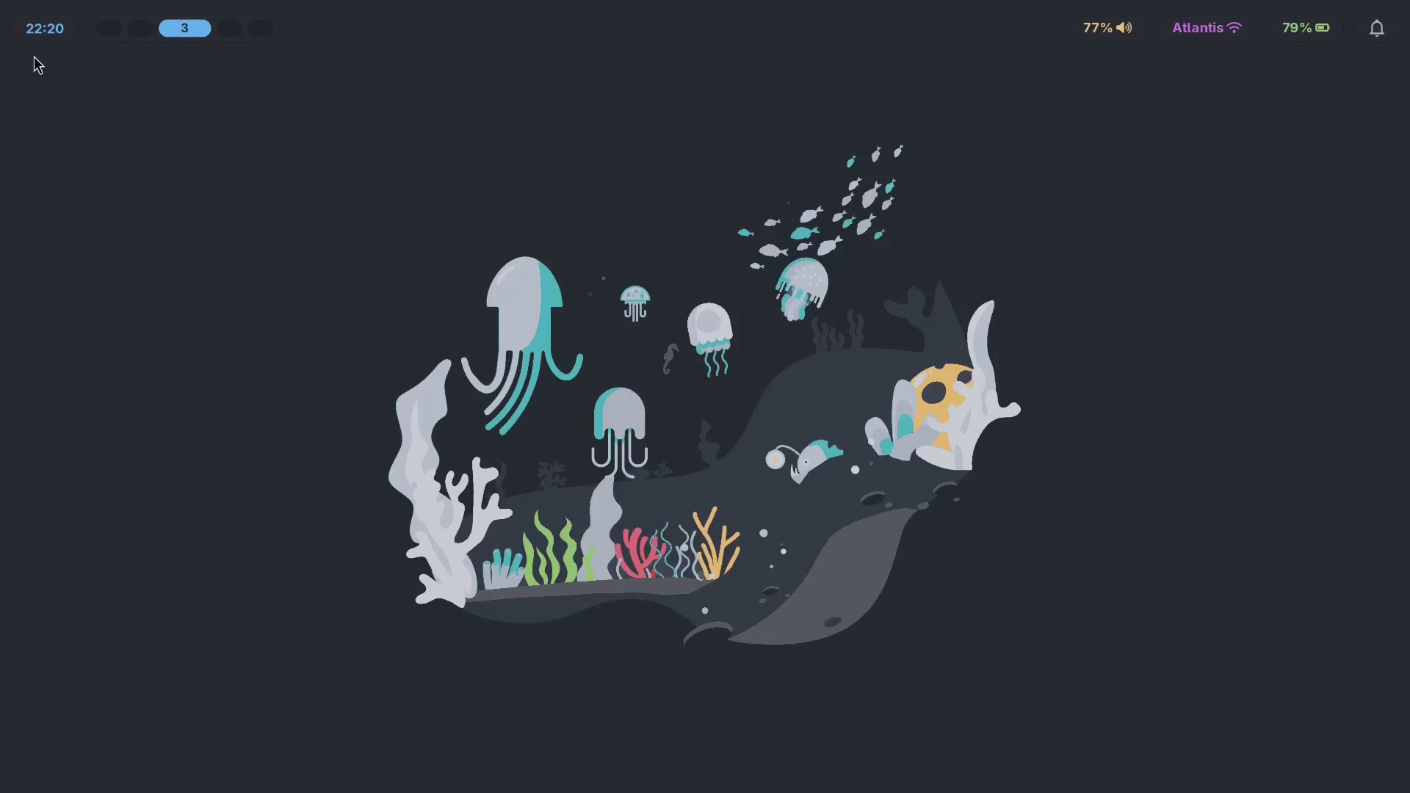
key(super+2)
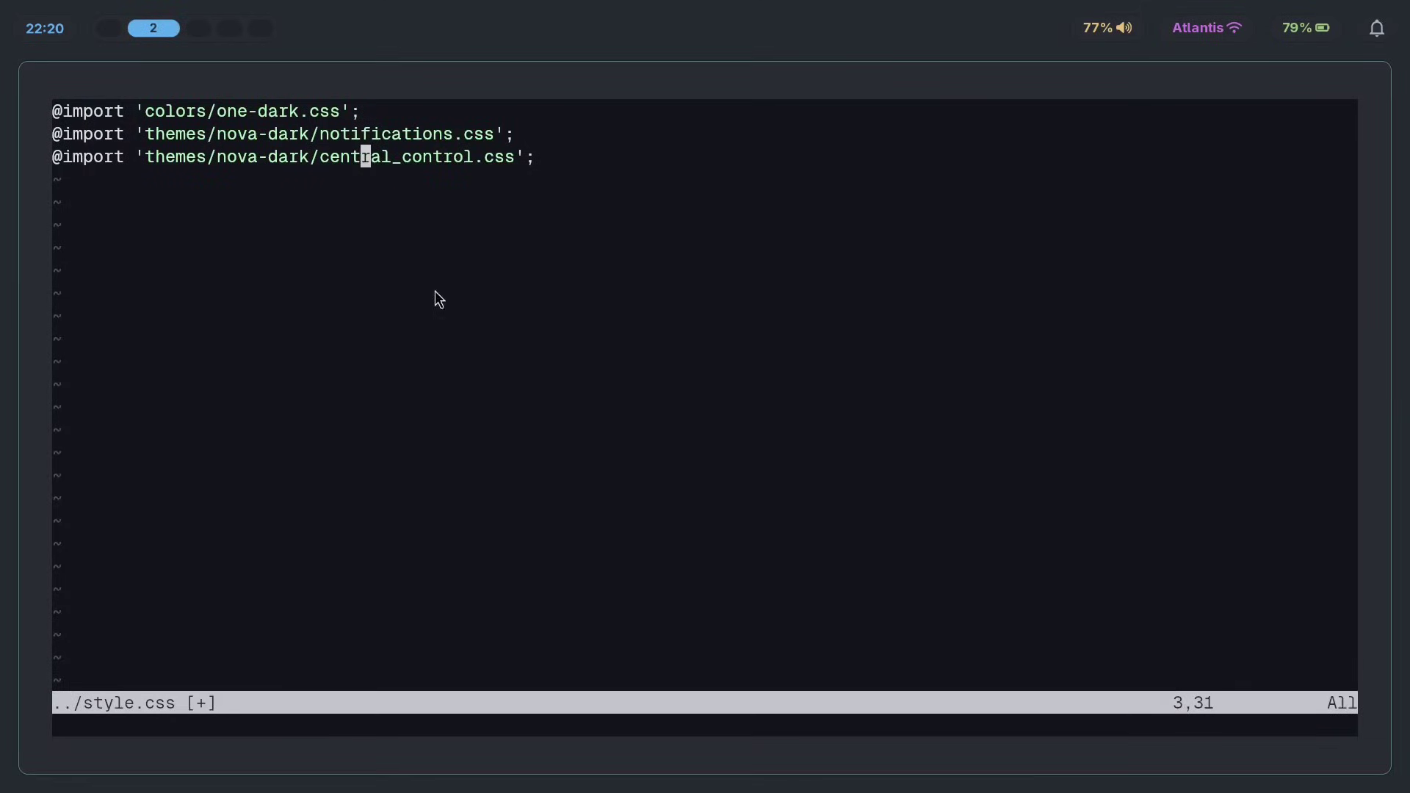
click(548, 158)
click(160, 135)
Save style.css with :wq, go up to ~/.config/swaync and create a colors folder.
key(colon)
text(qa)
key(Return)
text(:wq)
key(Return)
text(ls)
key(Return)
text(cd ..)
key(Return)
text(ls)
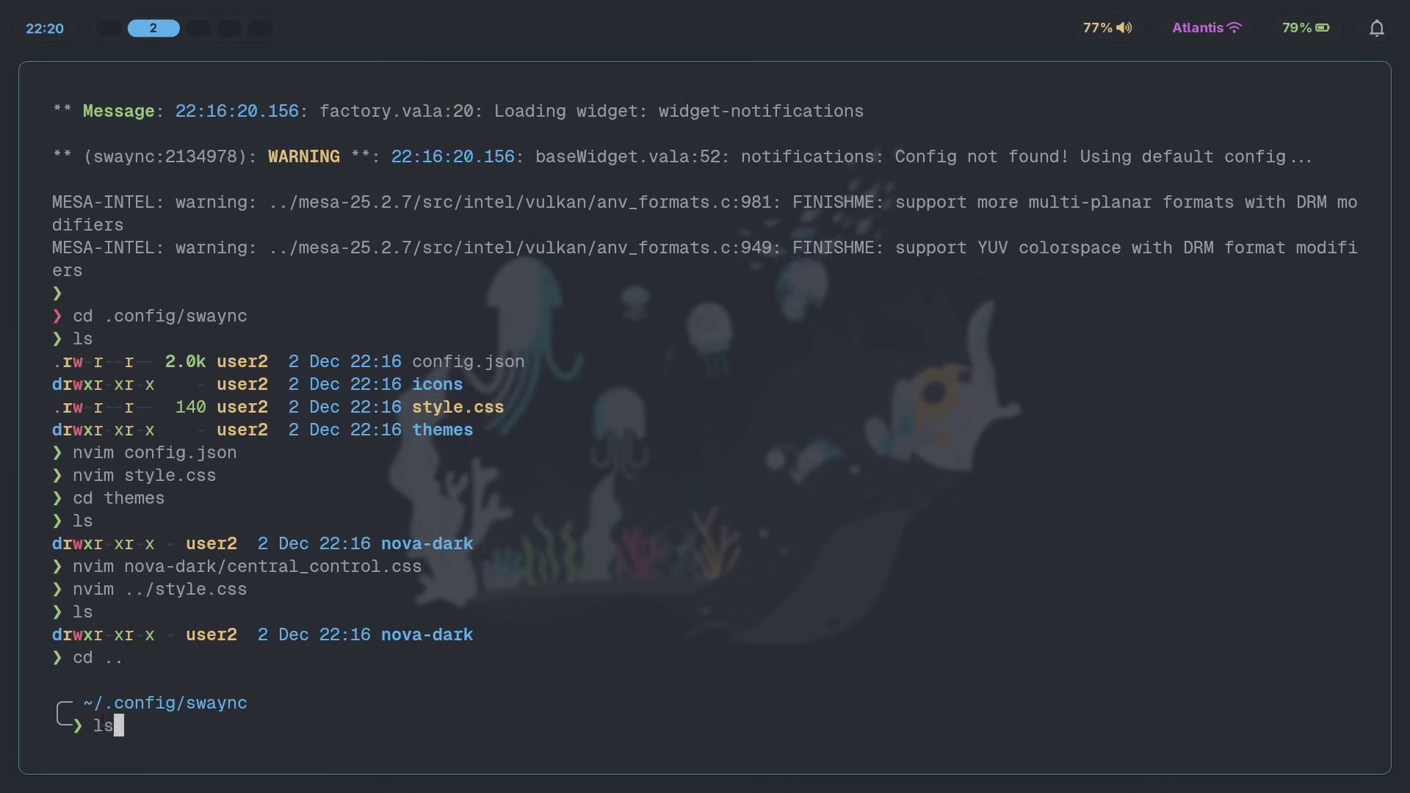
key(Return)
text(mkdir colors)
key(Return)
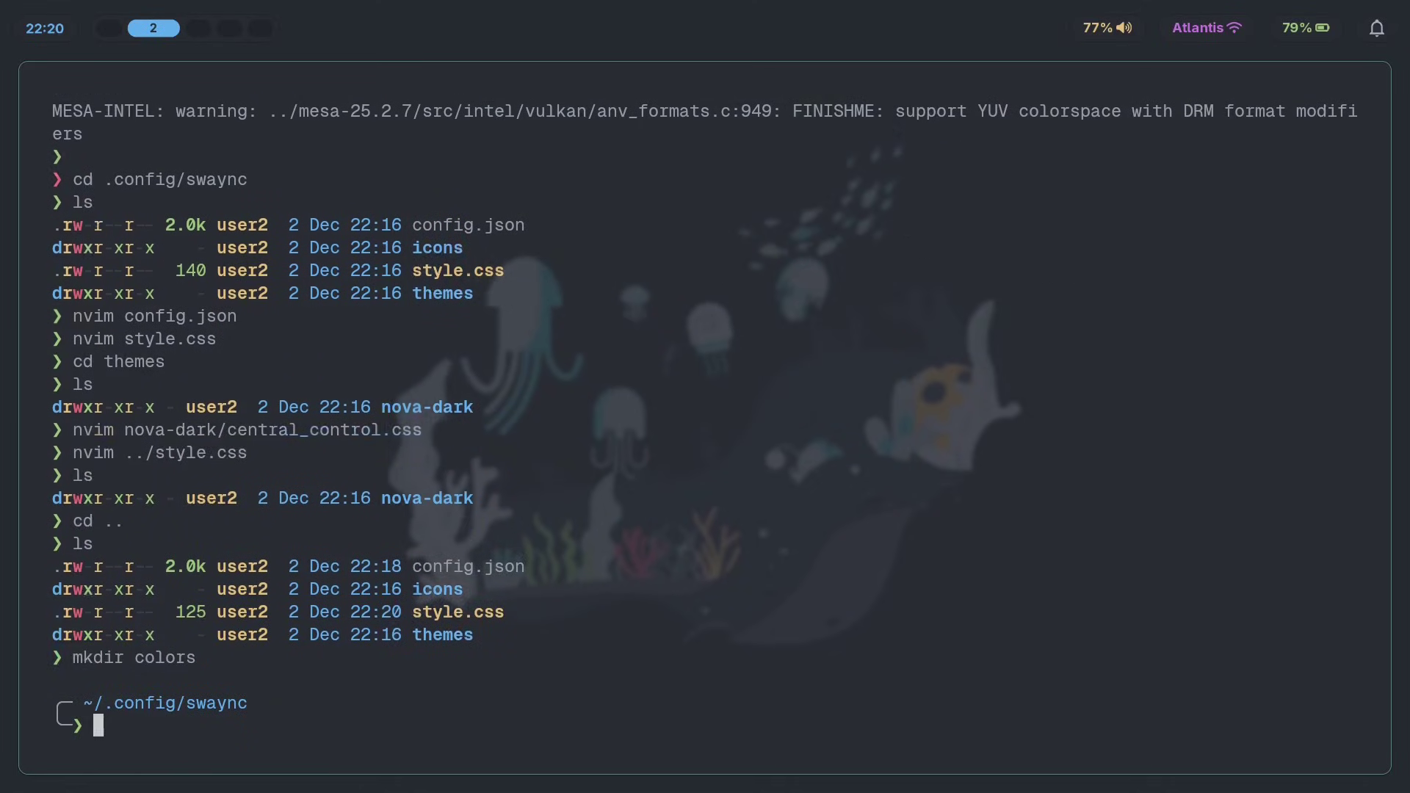
Copy .config/waybar/colors/one-dark.css into ~/.config/swaync/colors from a second terminal.
text(nvim co)
key(Tab)
text(one-dark.css)
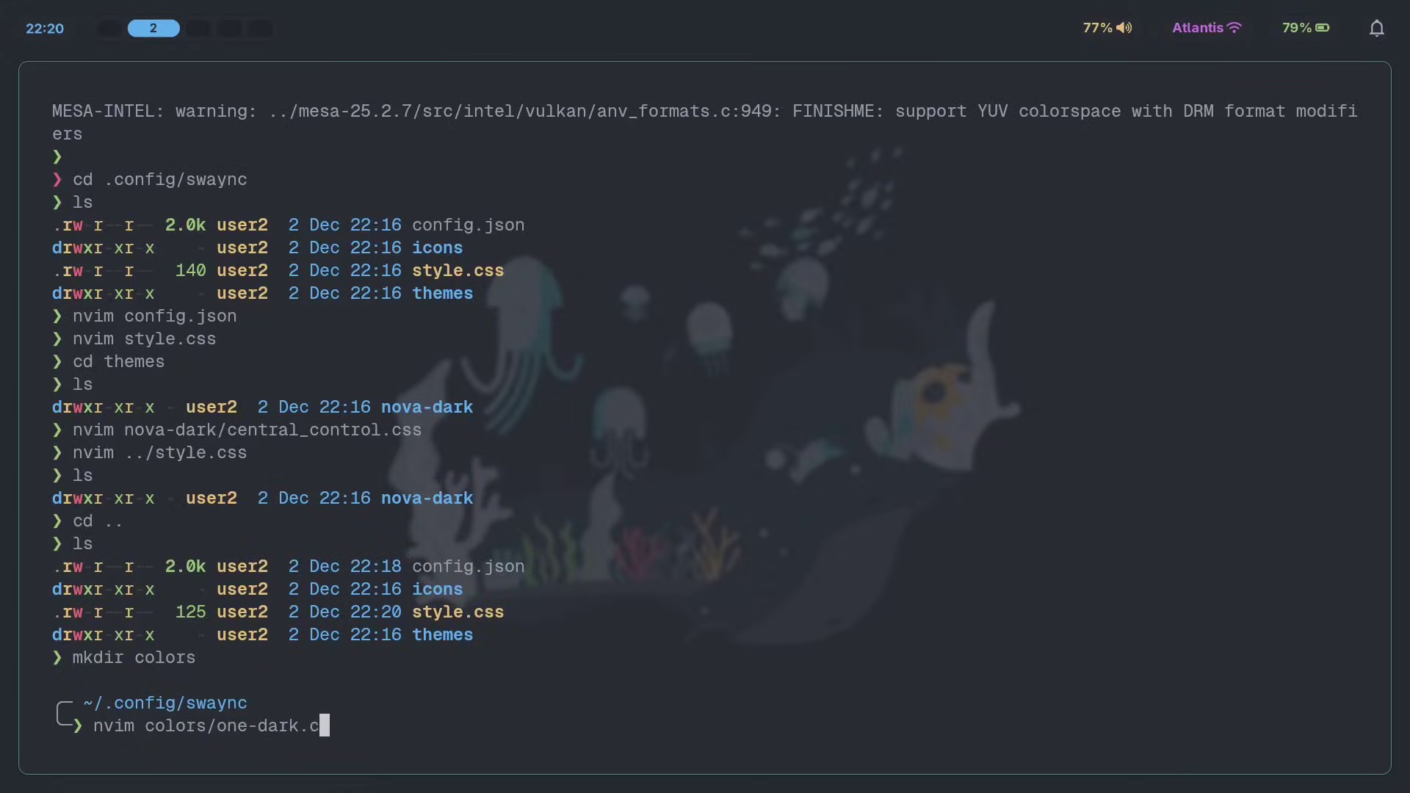
key(Return)
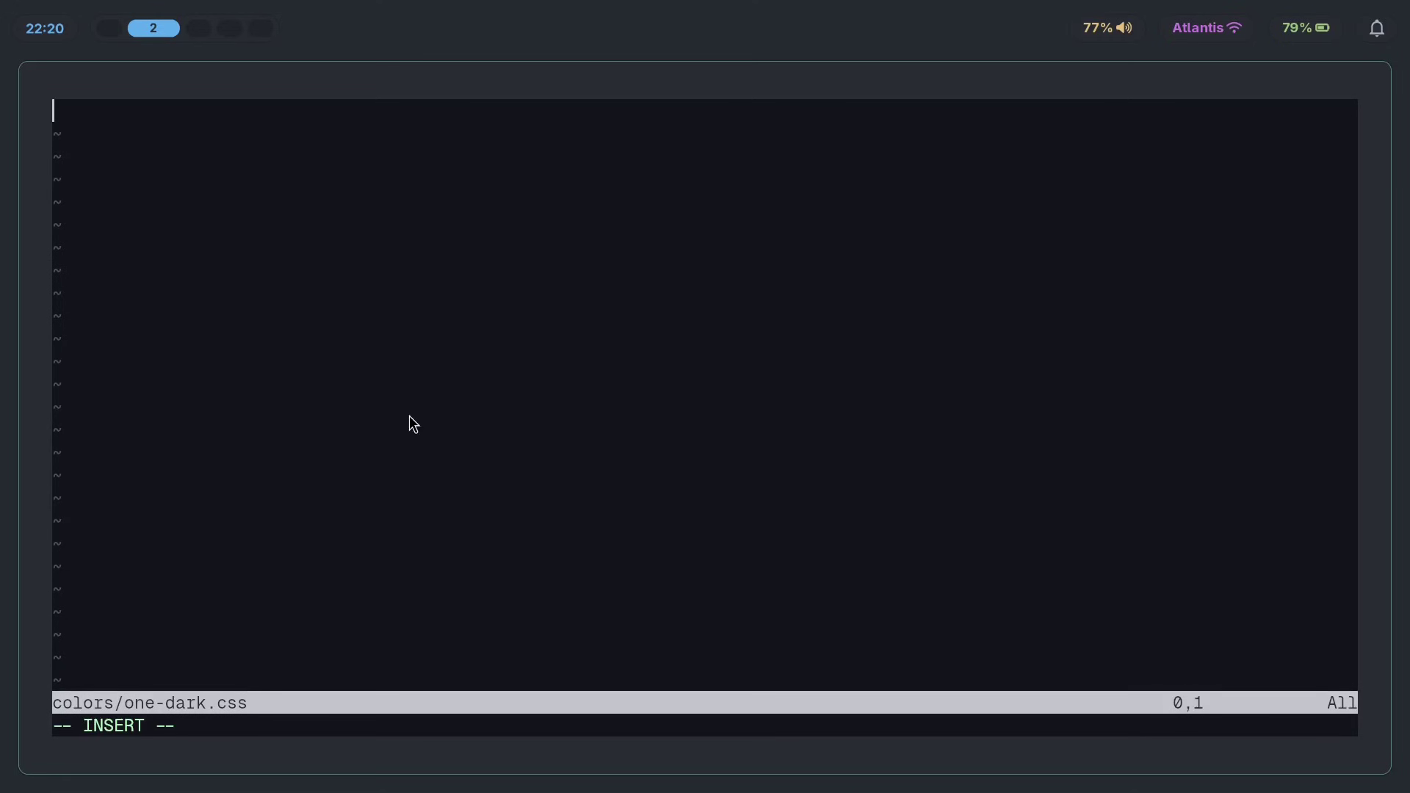
key(super+Return)
text(cp .confi)
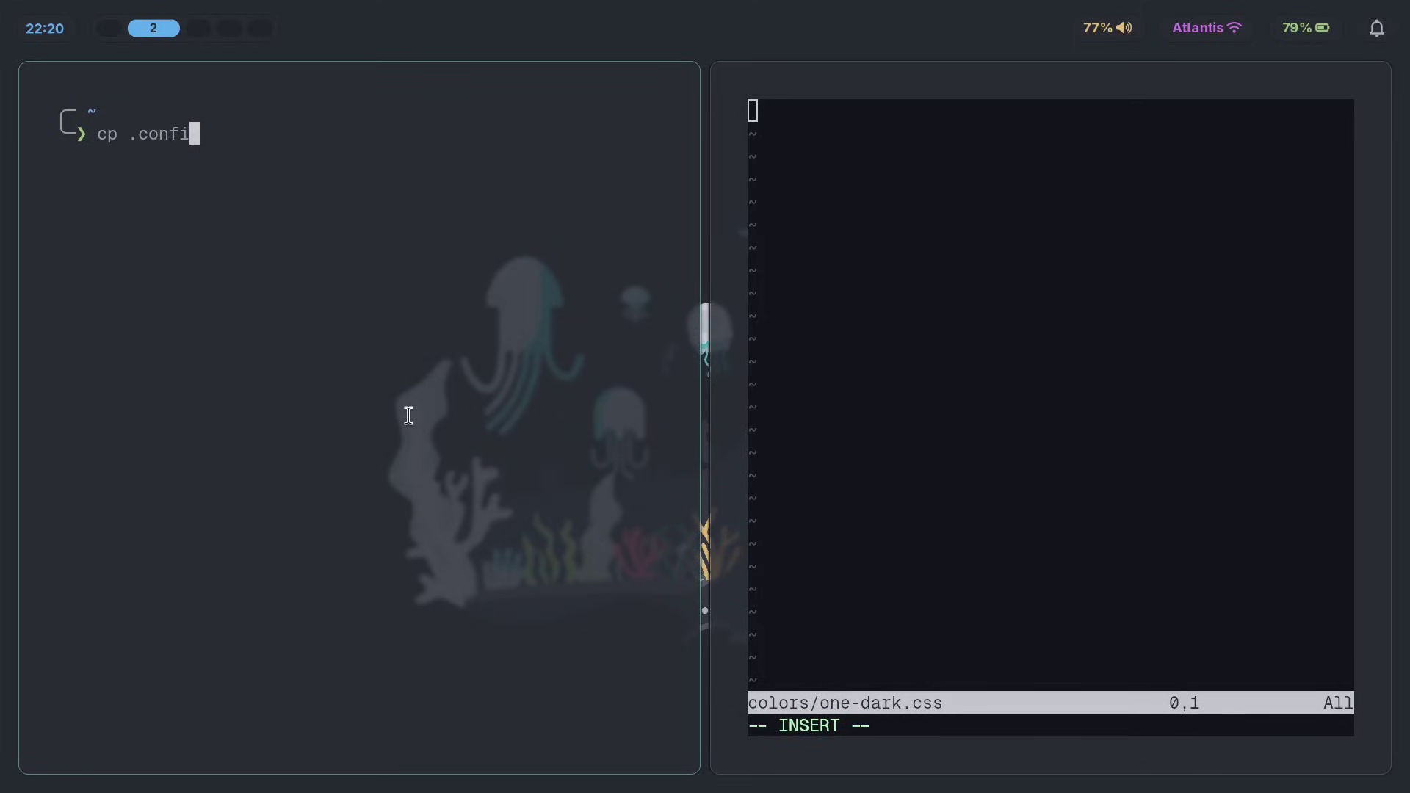
text(g/waybar/colors/one-dark.css )
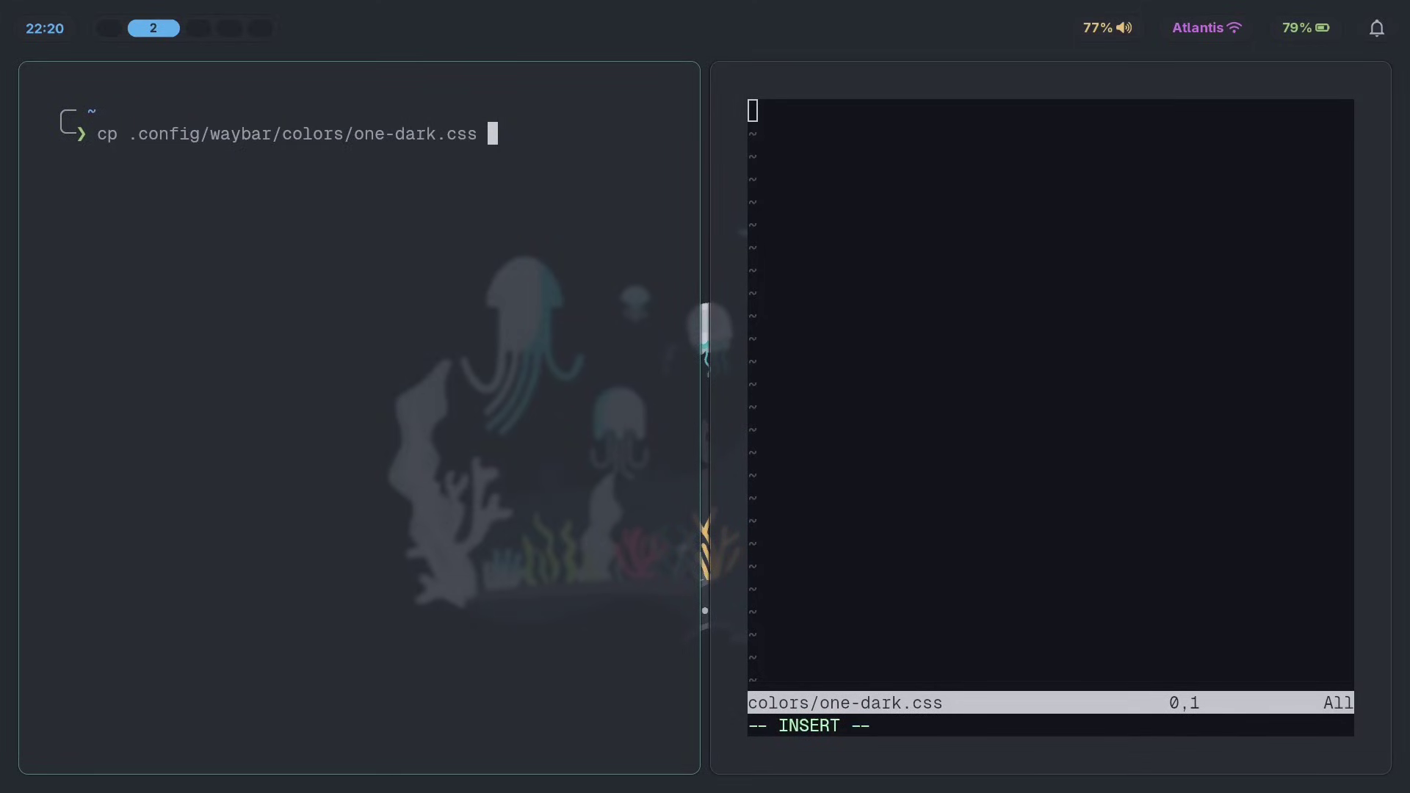
text(~/.config/sway)
text(n)
key(Tab)
text(colo)
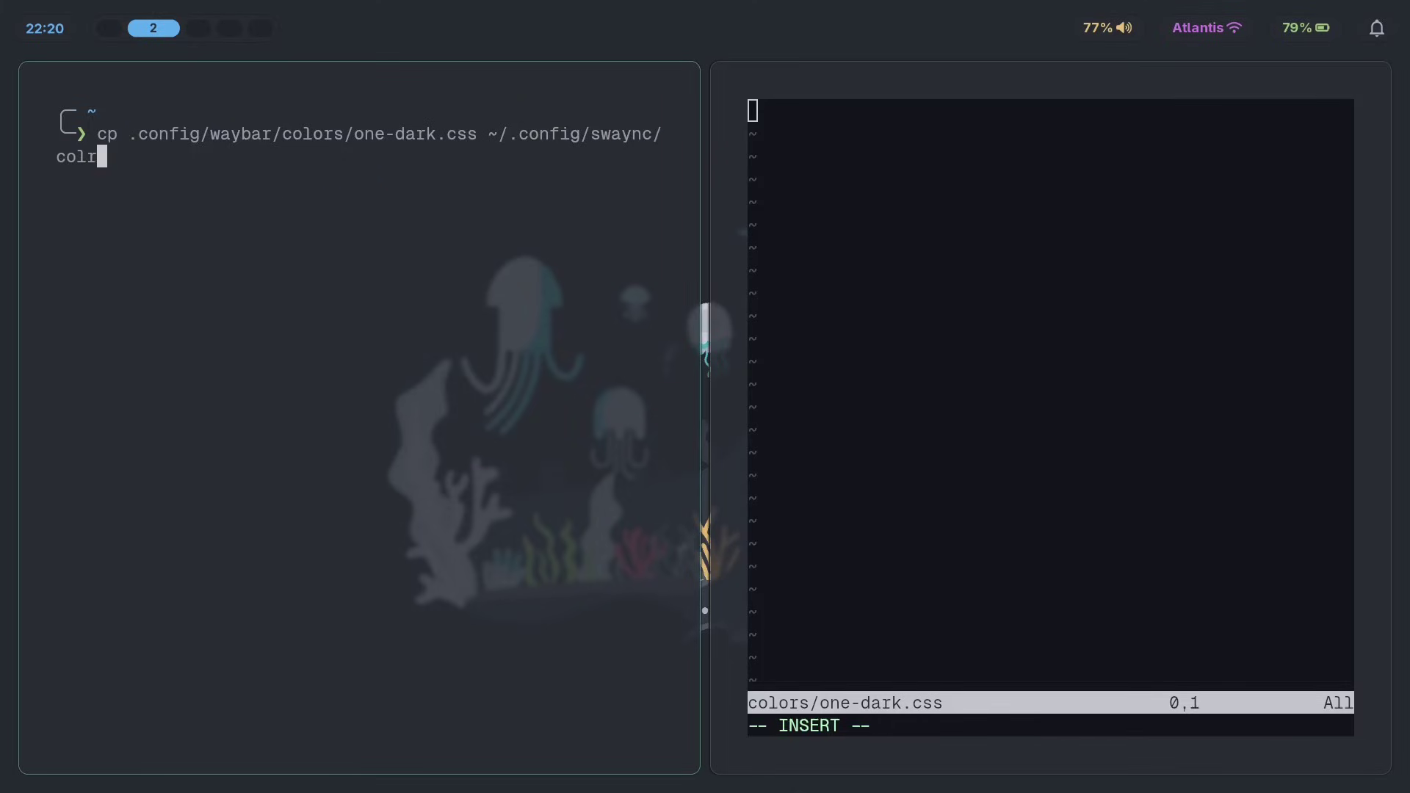
key(Tab)
key(Return)
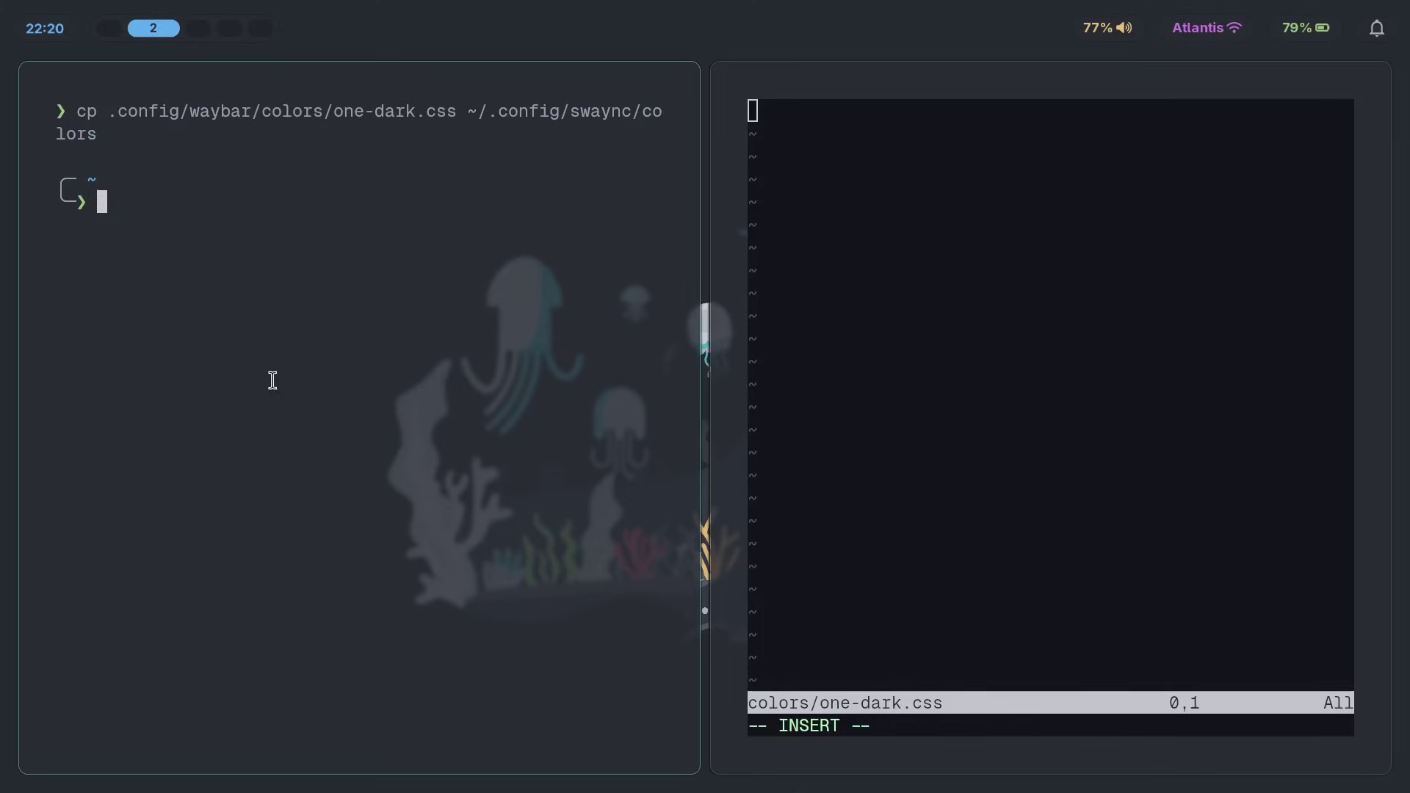
key(ctrl+d)
Reopen colors/one-dark.css to confirm the copied One Dark palette, then quit.
text(o:)
key(Escape)
text(:q!)
key(Return)
key(Up)
key(Return)
click(481, 545)
text(:q)
key(Return)
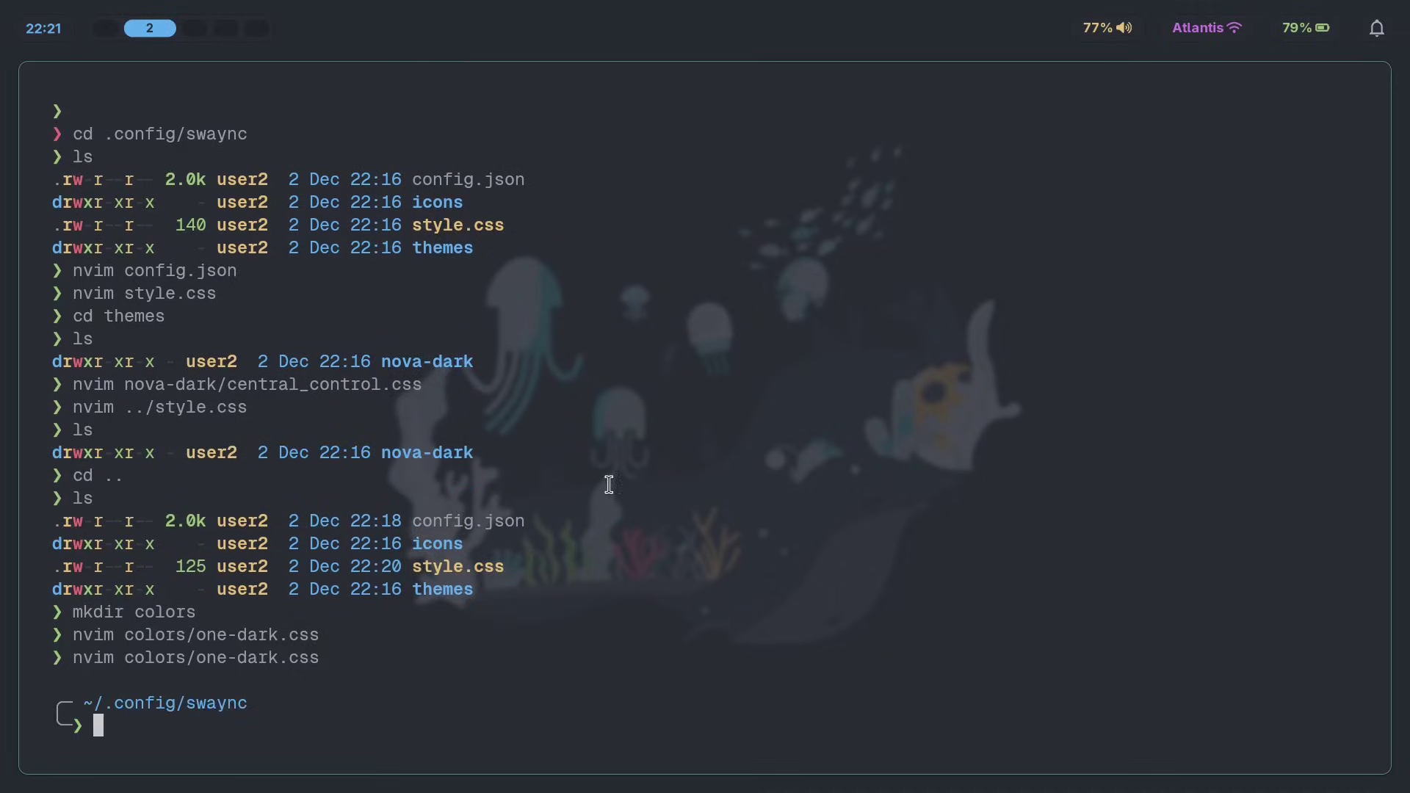
text(nvim them)
key(Tab)
key(Tab)
key(Tab)
key(Tab)
key(Tab)
key(Tab)
key(Return)
key(j)
key(j)
click(375, 111)
text(cwfg)
key(Escape)
key(j)
key(l)
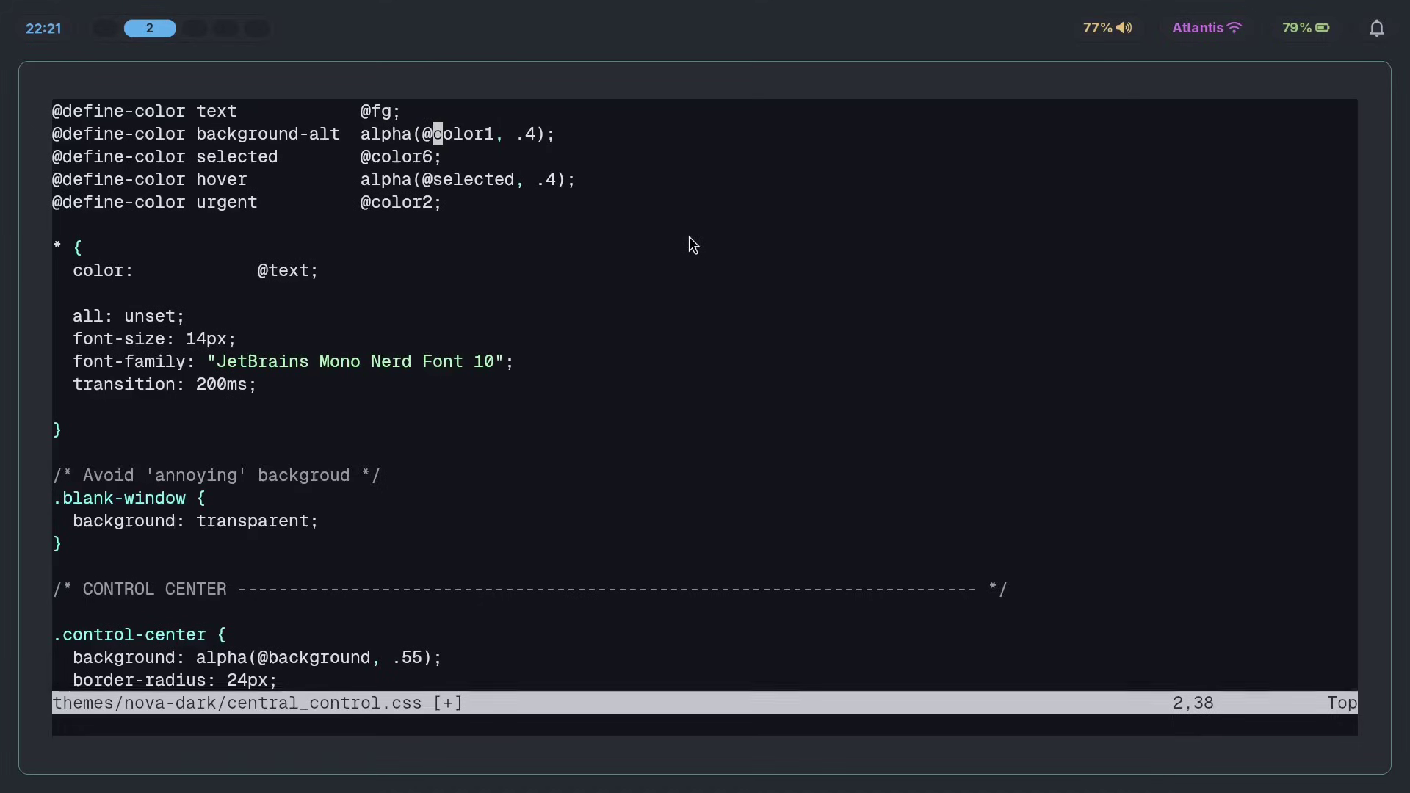
Change color1 to bg0, color6 to blue and color2 to red, then save.
text(cwb)
key(BackSpace)
text(bg0)
key(Escape)
key(j)
text(hbcwblue)
key(Escape)
key(j)
key(w)
key(w)
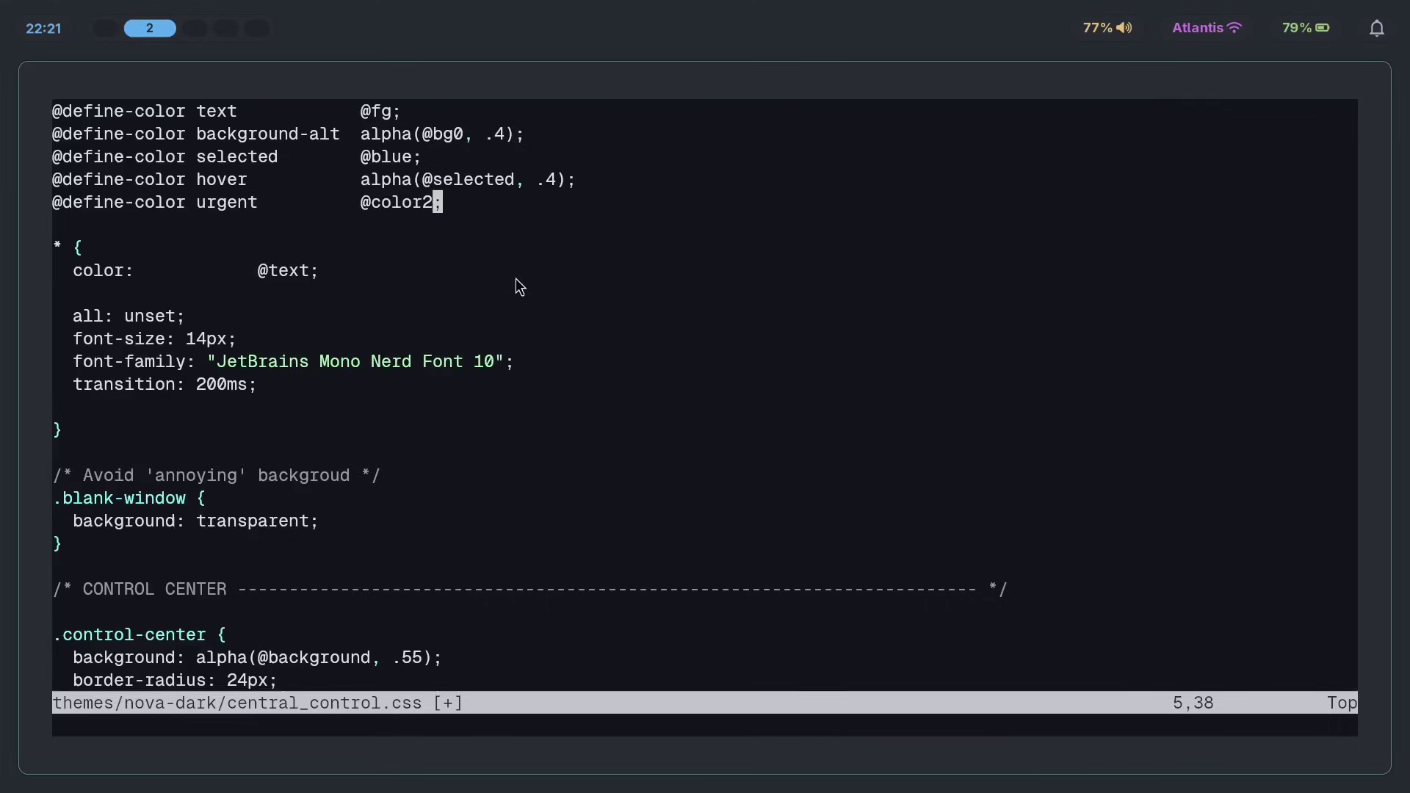
text(bcwred)
key(Escape)
text(j:w)
key(Return)
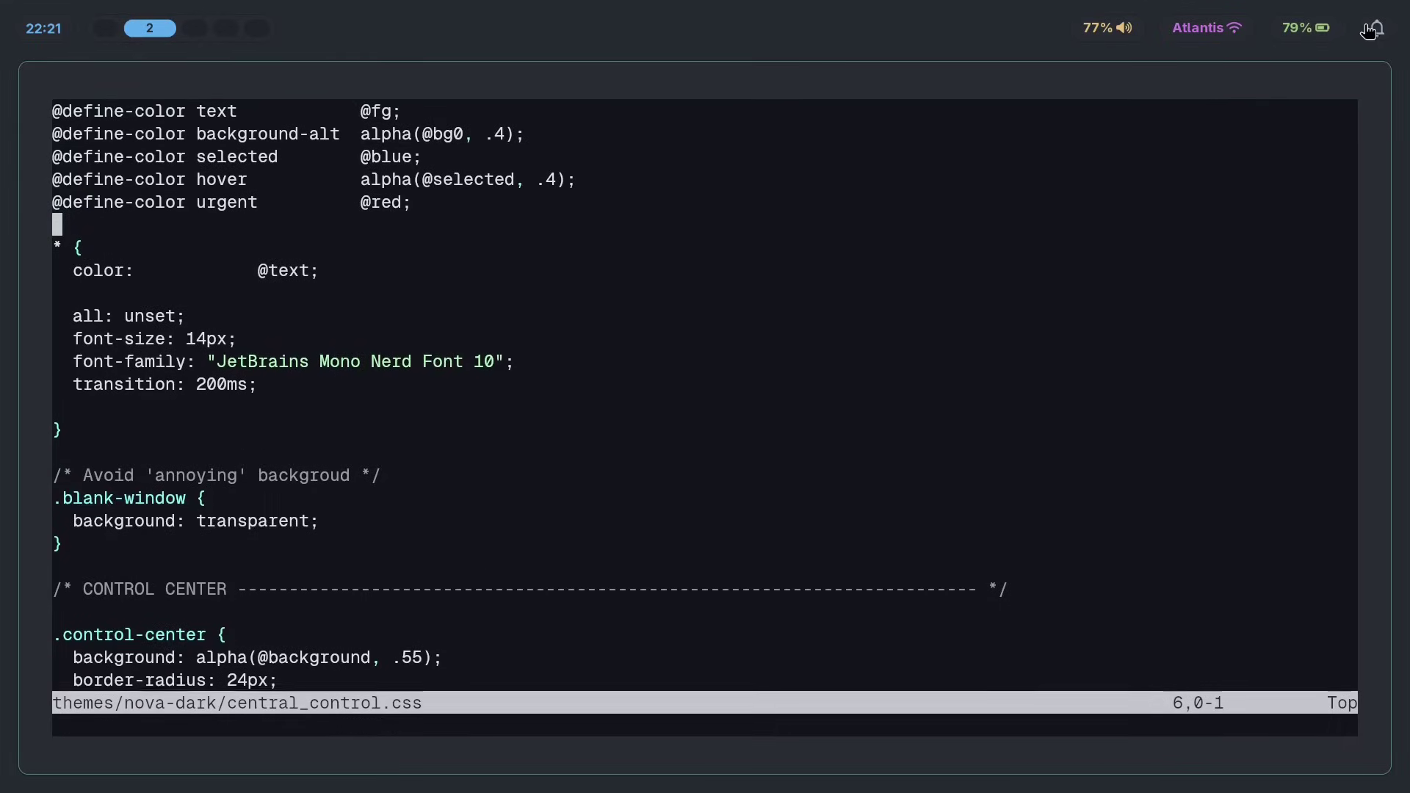
click(1373, 29)
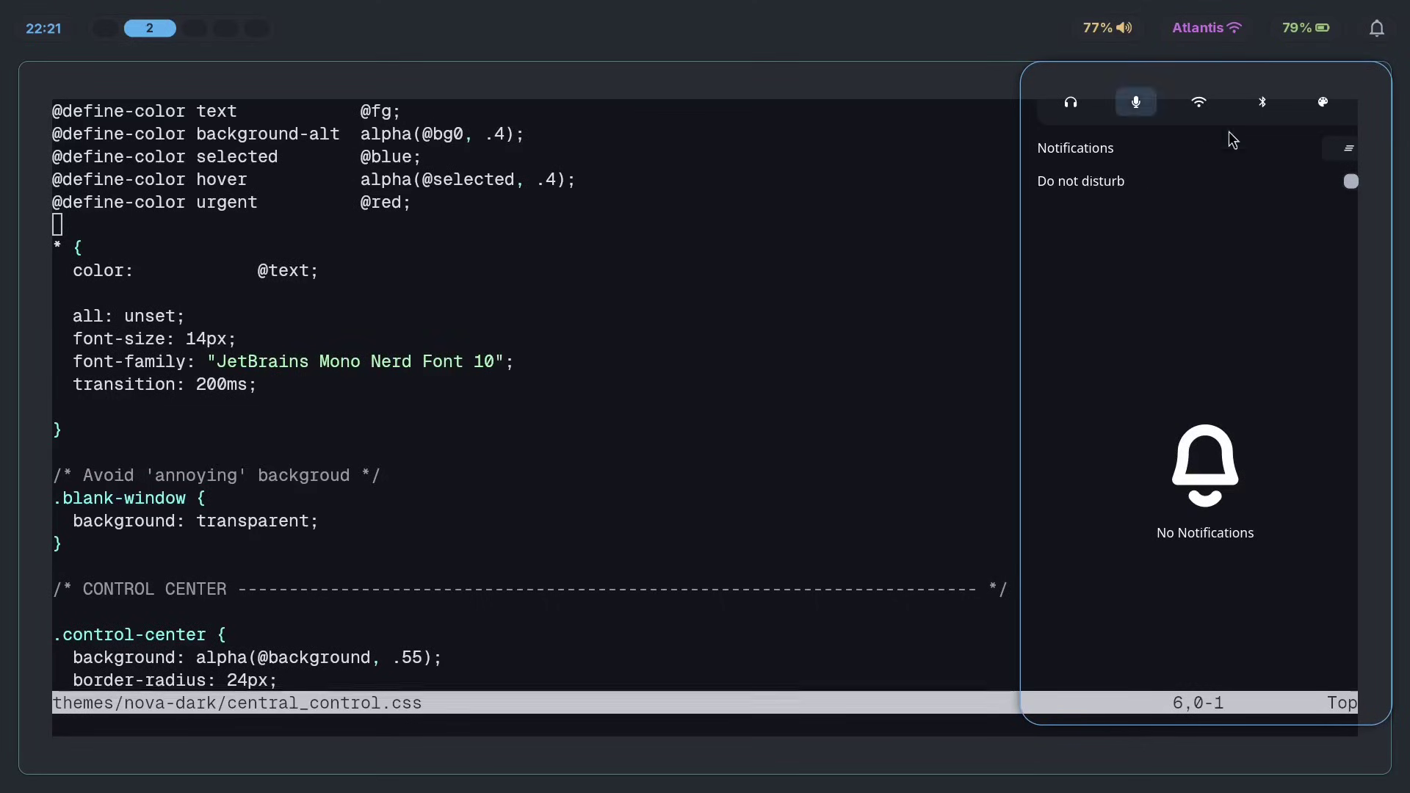
click(376, 134)
key(h)
key(v)
key(f)
key(parenleft)
key(d)
key(f)
key(comma)
key(v)
key(l)
key(l)
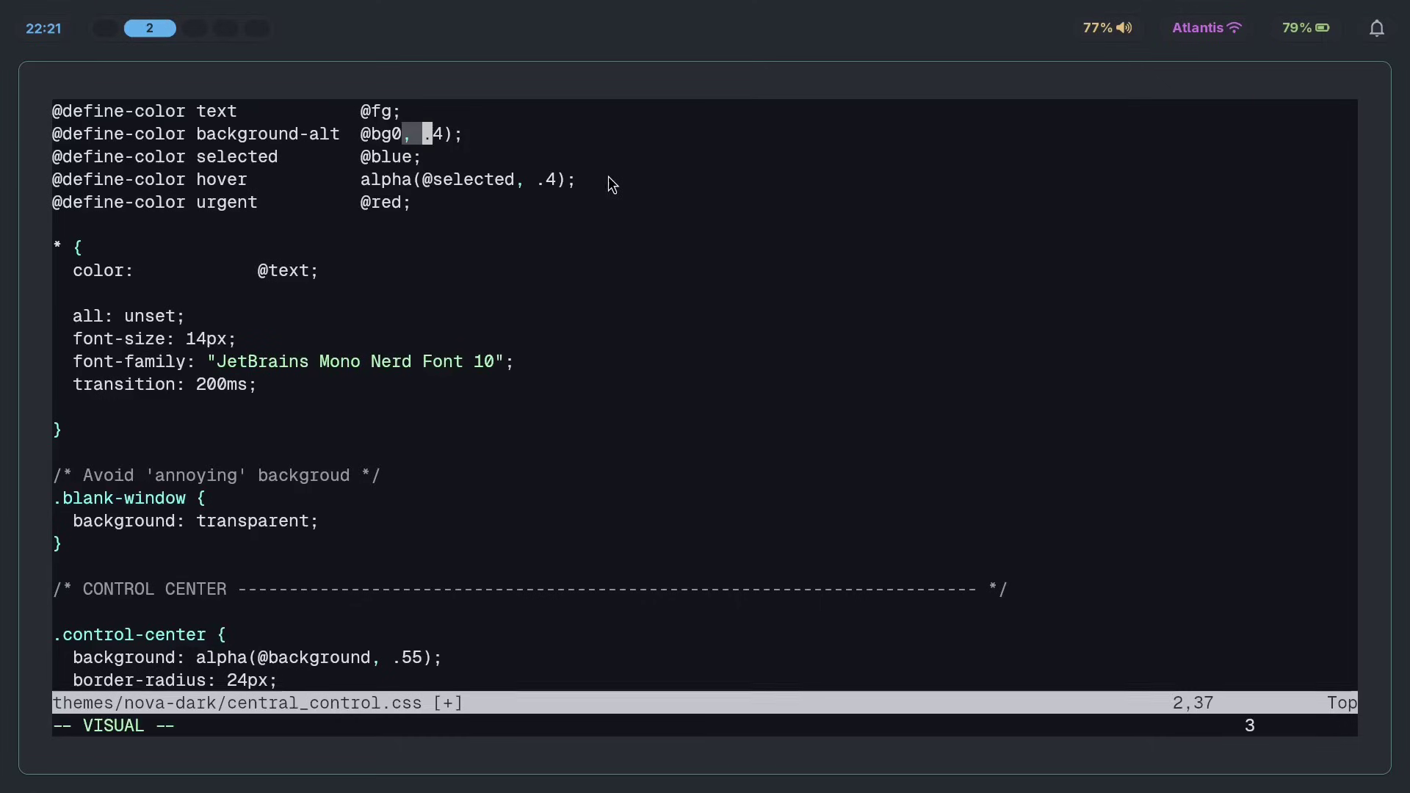
key(l)
key(l)
key(d)
key(j)
key(j)
key(j)
key(j)
text(:w)
key(Return)
Preview the control center colours, then return to the end of the urgent colour line.
click(1375, 30)
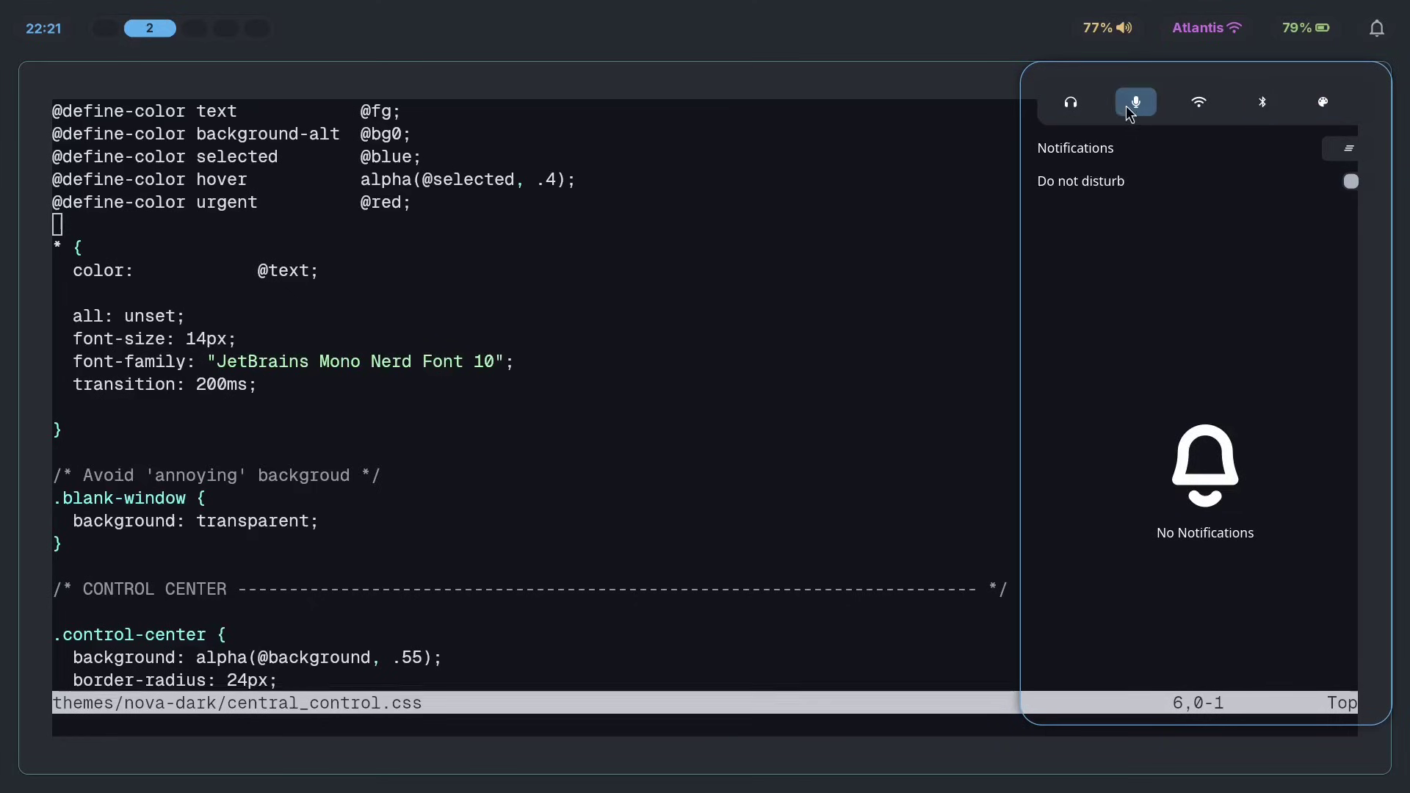
click(789, 271)
key(k)
scroll(354, 247, down, 5)
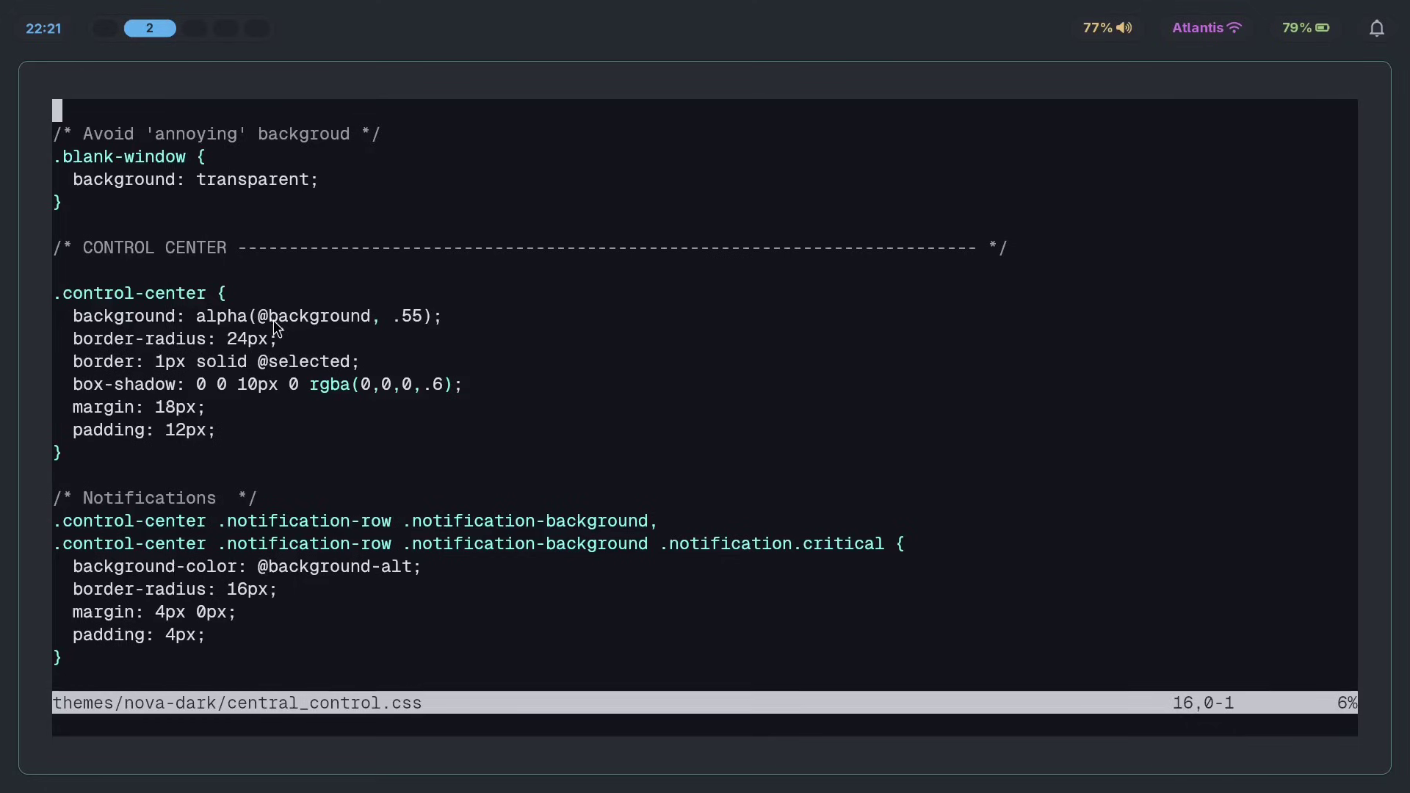
click(274, 317)
scroll(367, 320, up, 5)
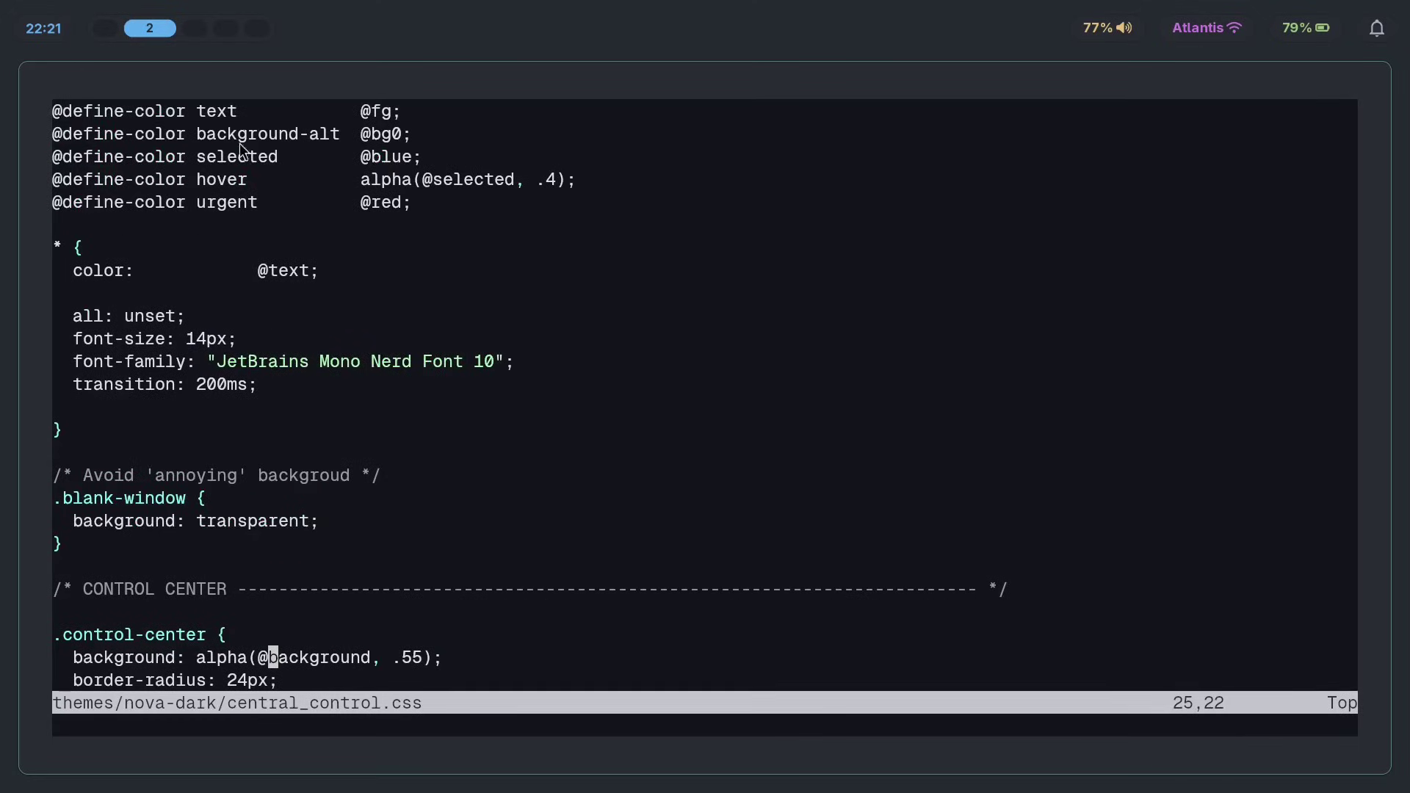
click(426, 214)
click(557, 212)
text(o@deinf)
key(BackSpace)
key(BackSpace)
text(fine-c)
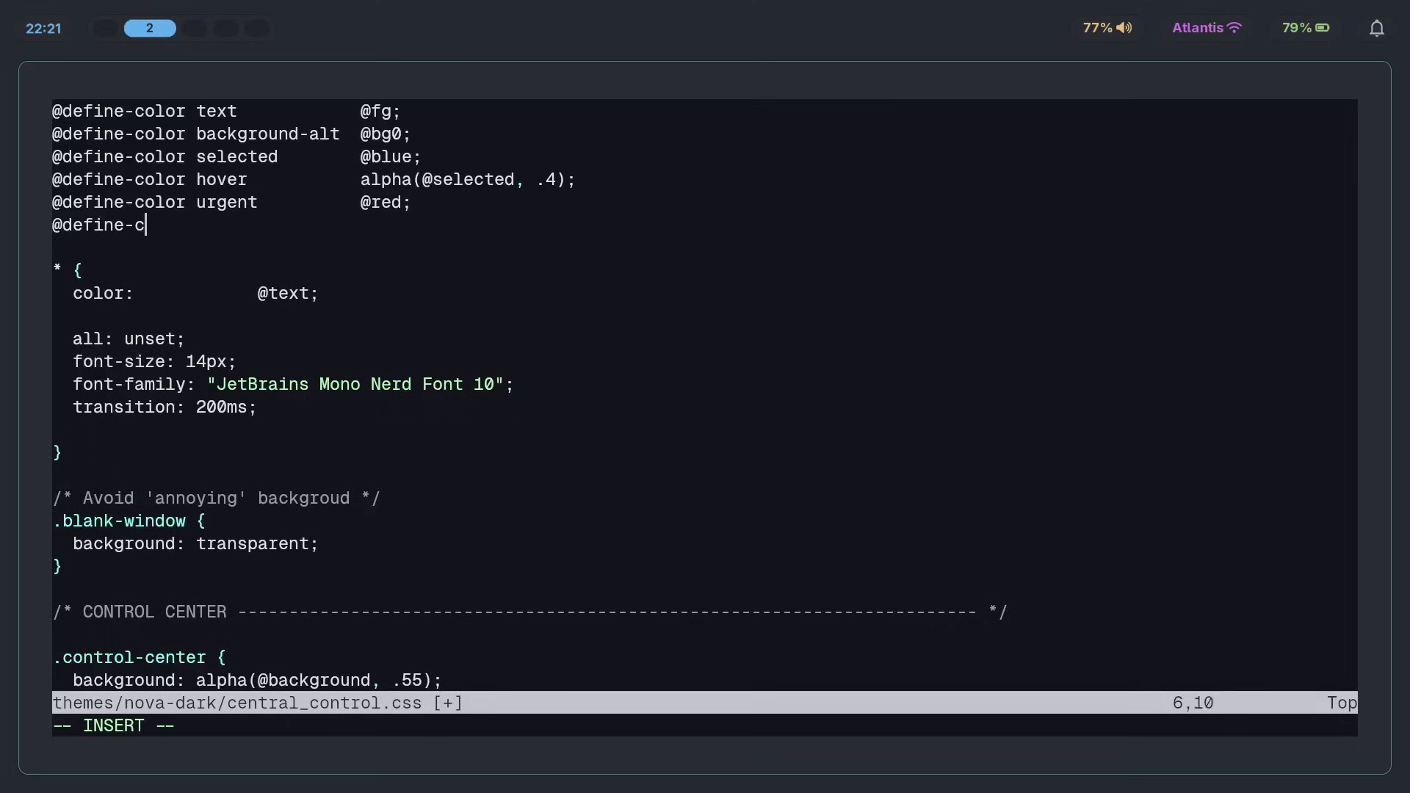
text(ololrr backggound)
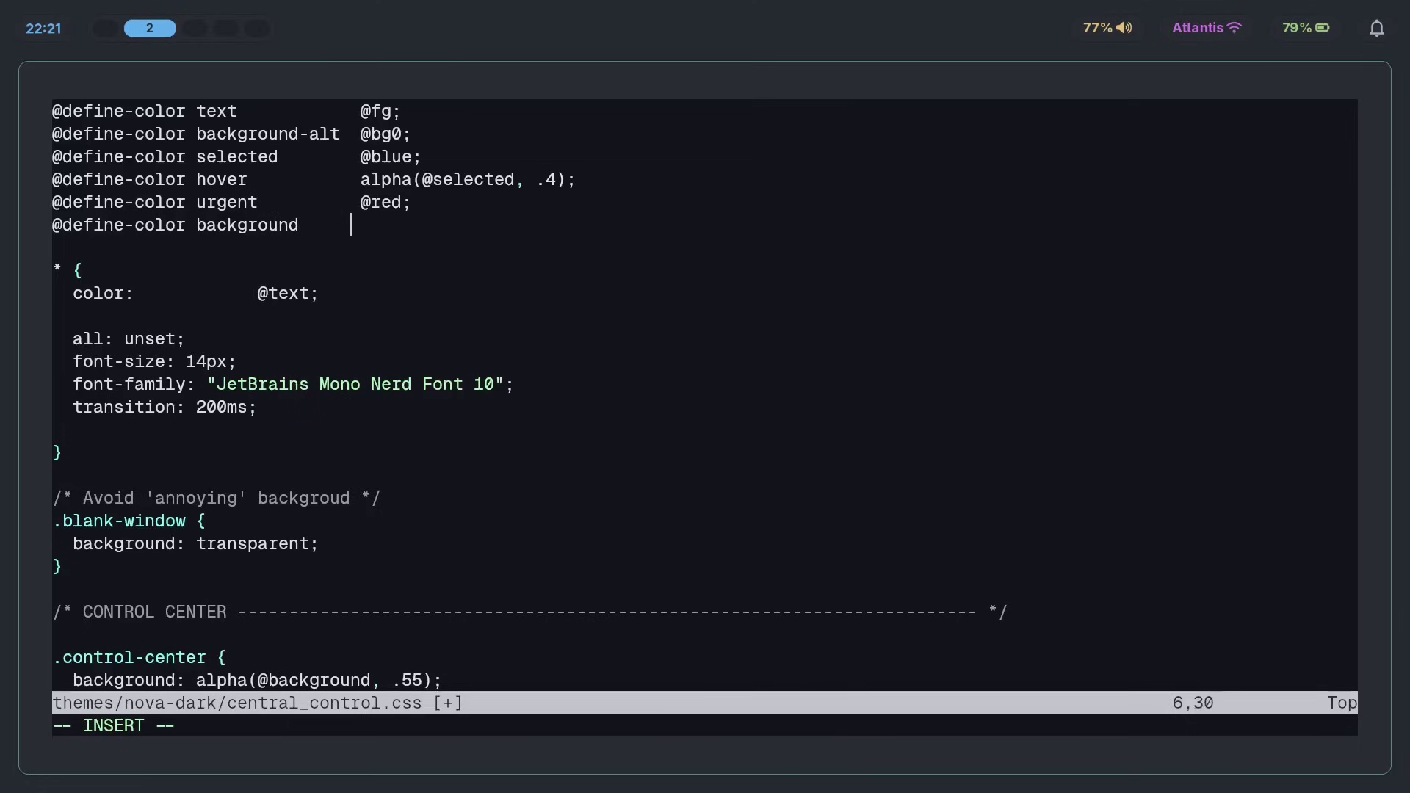
text(bg0;)
key(Escape)
text(j:w)
key(Return)
click(1375, 36)
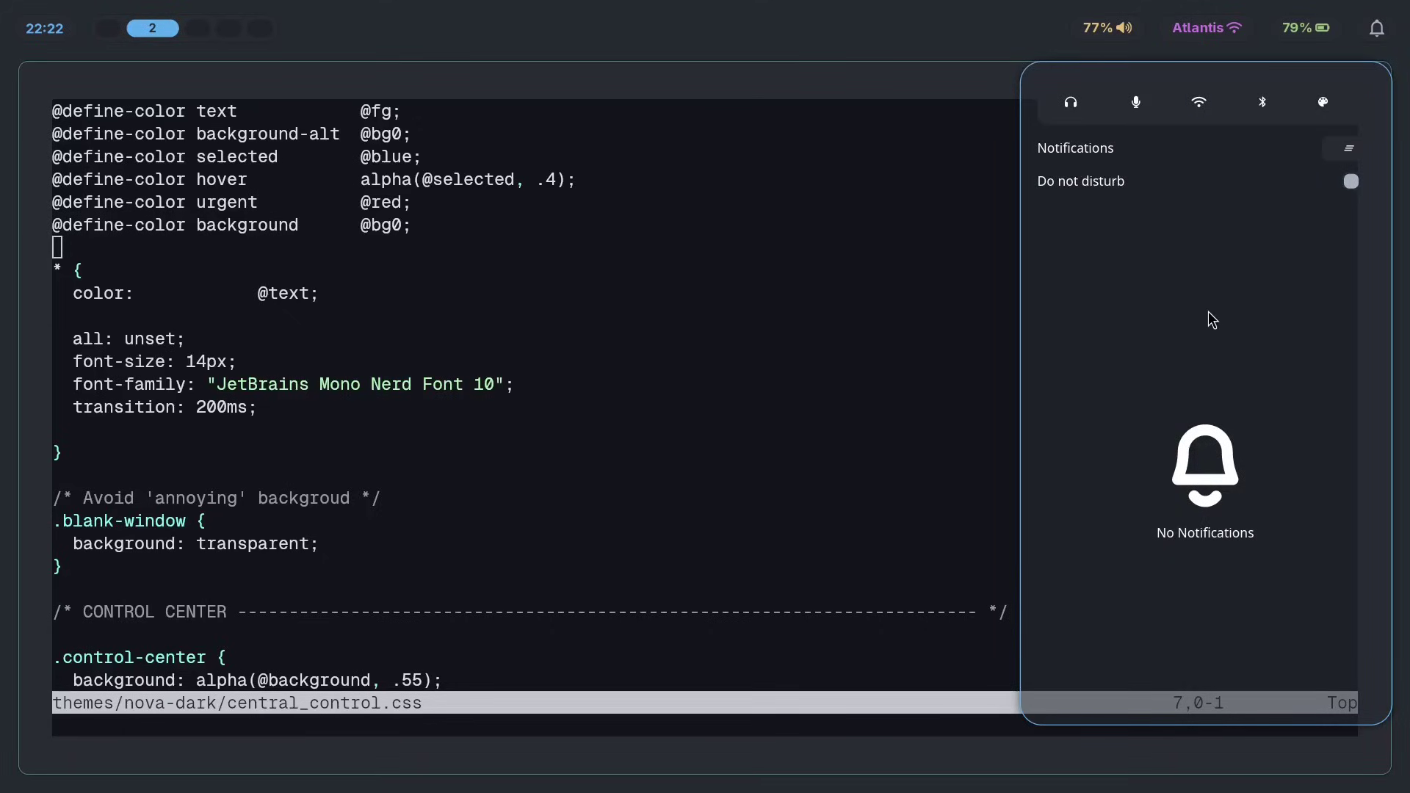
key(Escape)
Preview the control center, toggling Do Not Disturb on and back off.
key(i)
click(1375, 31)
key(Escape)
click(293, 453)
click(254, 428)
key(Escape)
click(1390, 33)
click(1359, 182)
click(1358, 183)
click(812, 273)
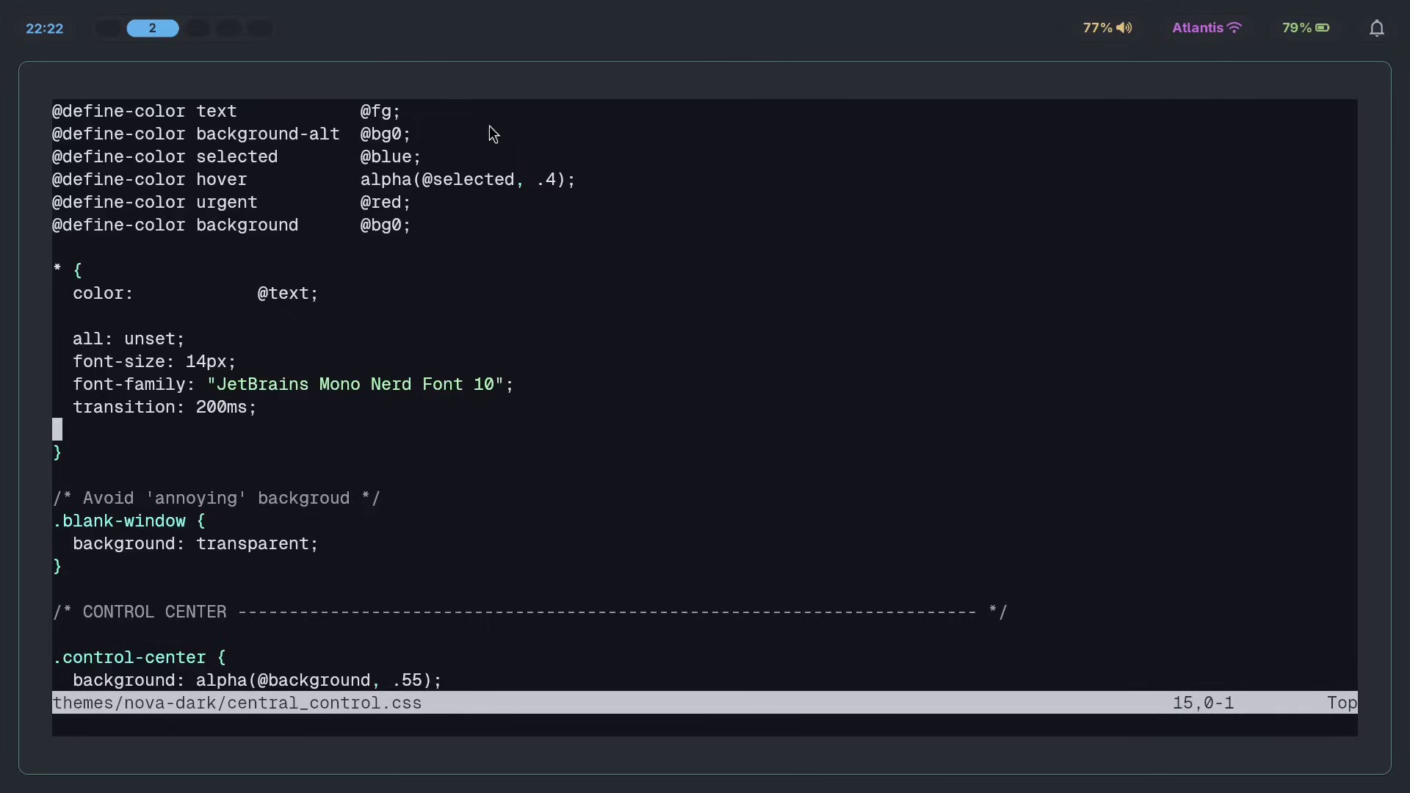
scroll(368, 264, down, 6)
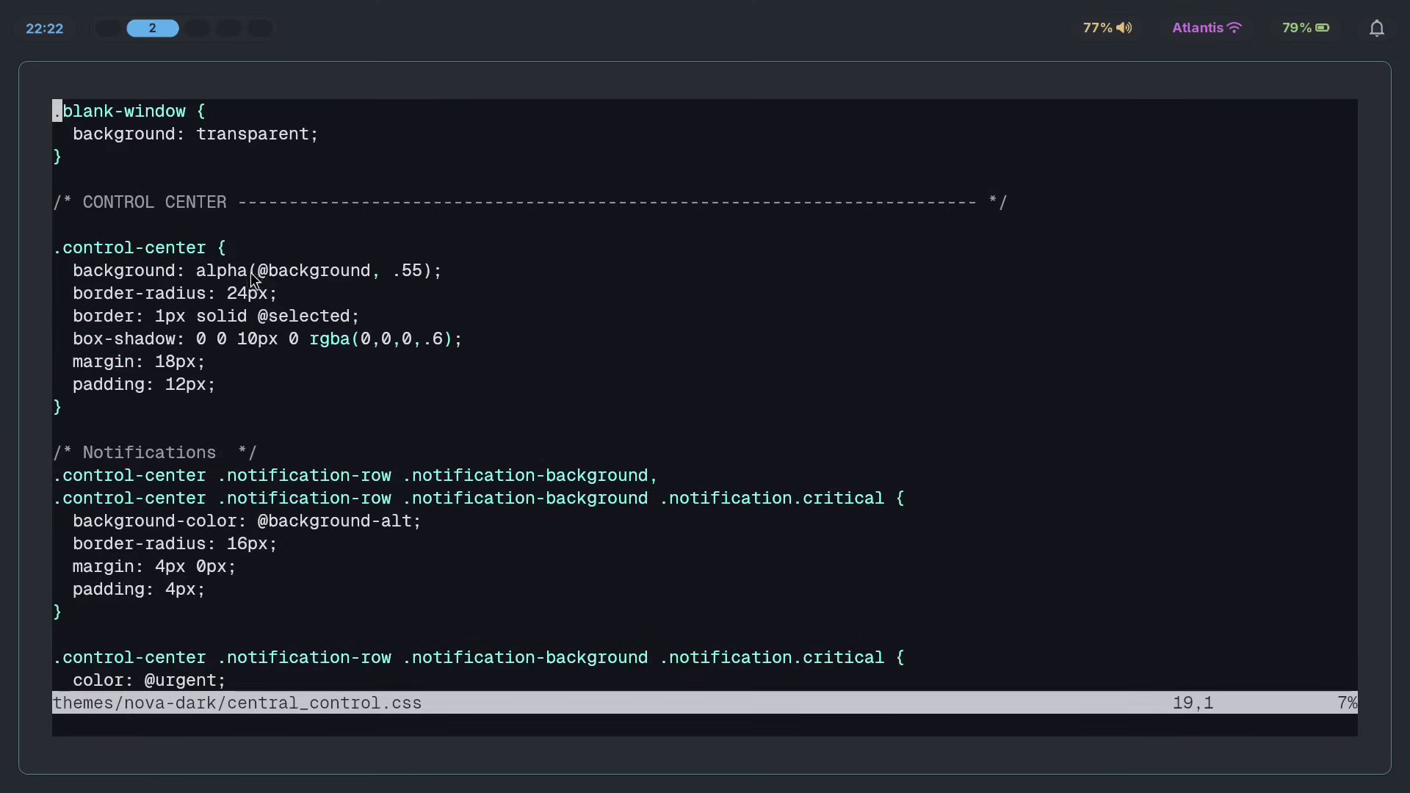
click(371, 273)
key(v)
key(t)
key(semicolon)
key(d)
drag(254, 269, 206, 265)
key(Escape)
key(v)
key(f)
key(parenleft)
text(dj:w)
key(Return)
Check the solid background in the control center and undo a stray 'gg' insertion.
key(a)
click(1377, 28)
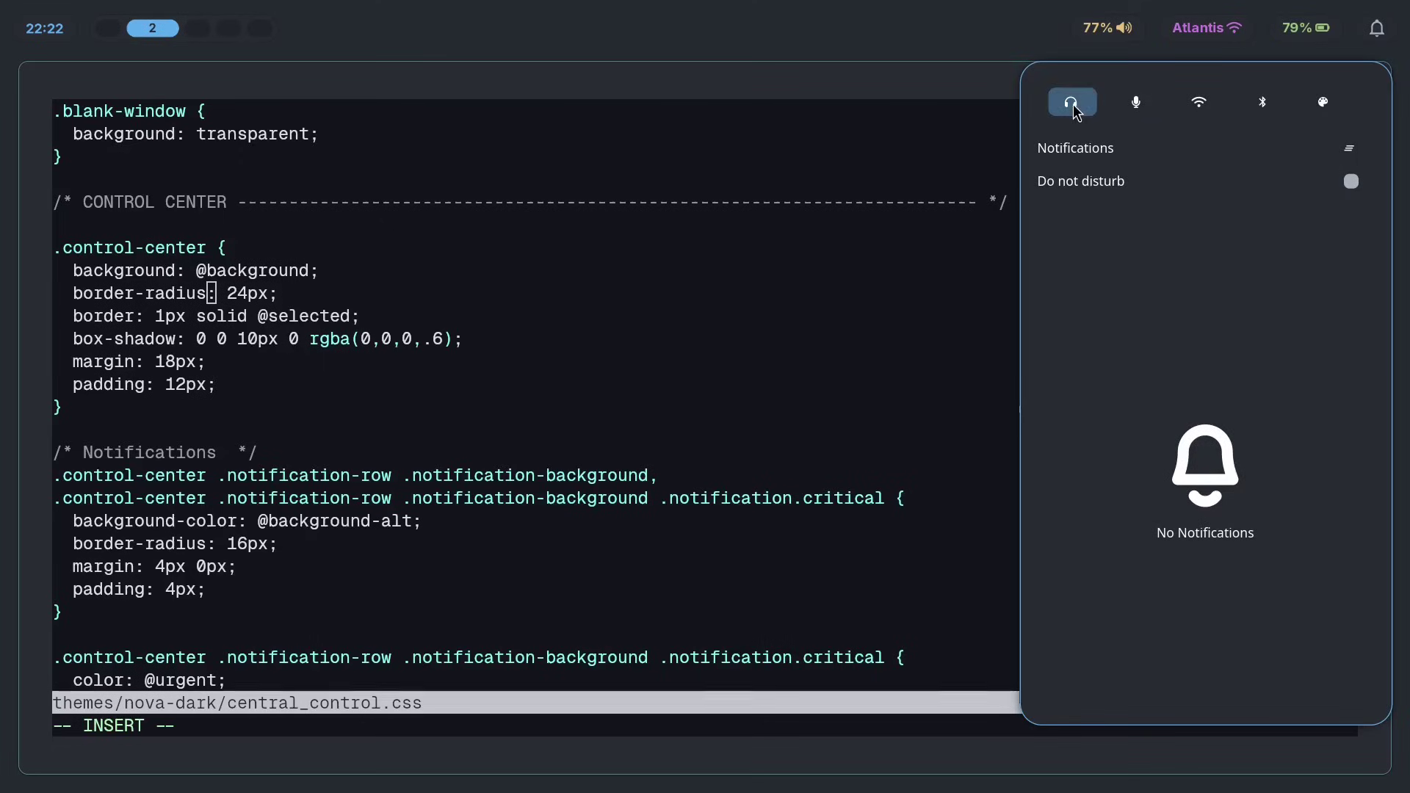
click(882, 486)
scroll(298, 409, down, 20)
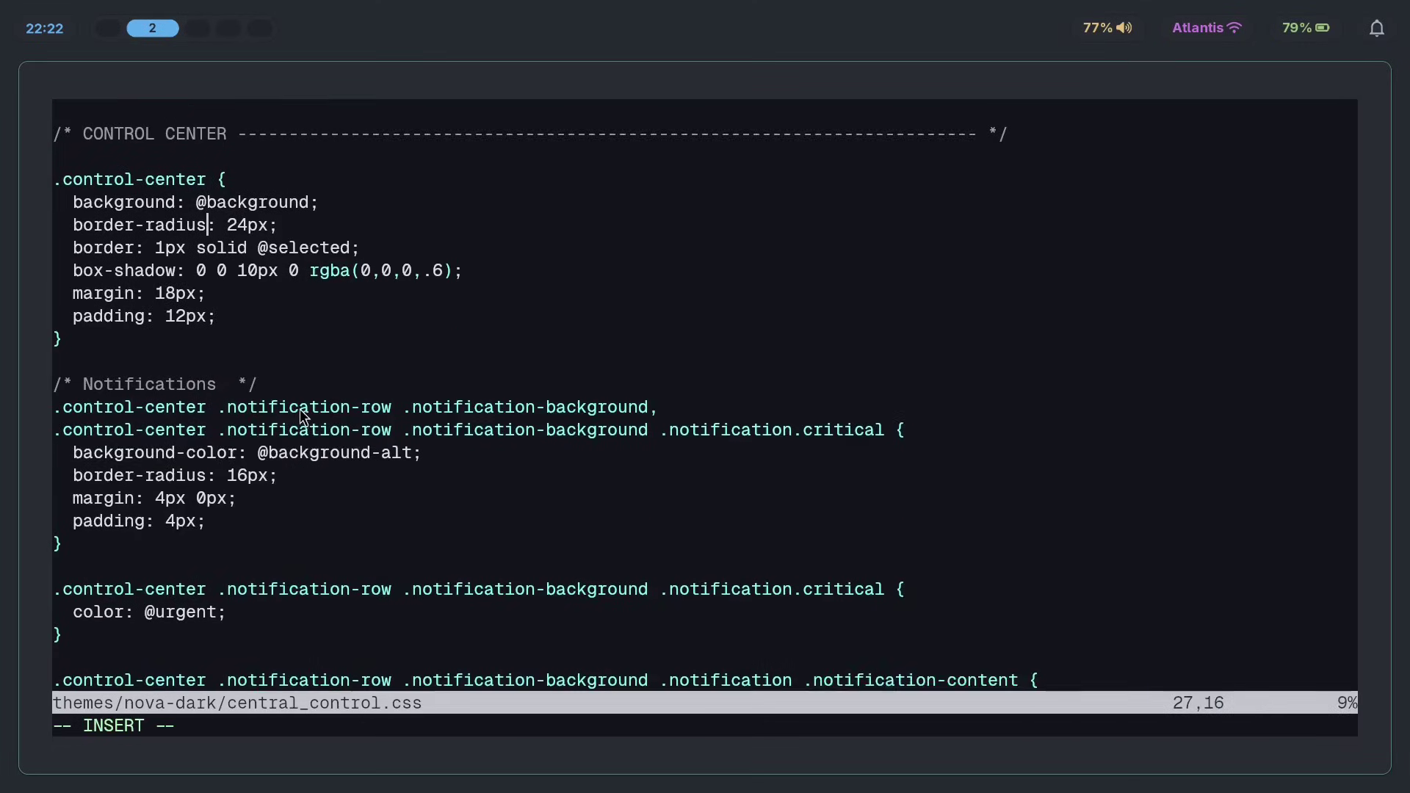
scroll(313, 404, down, 20)
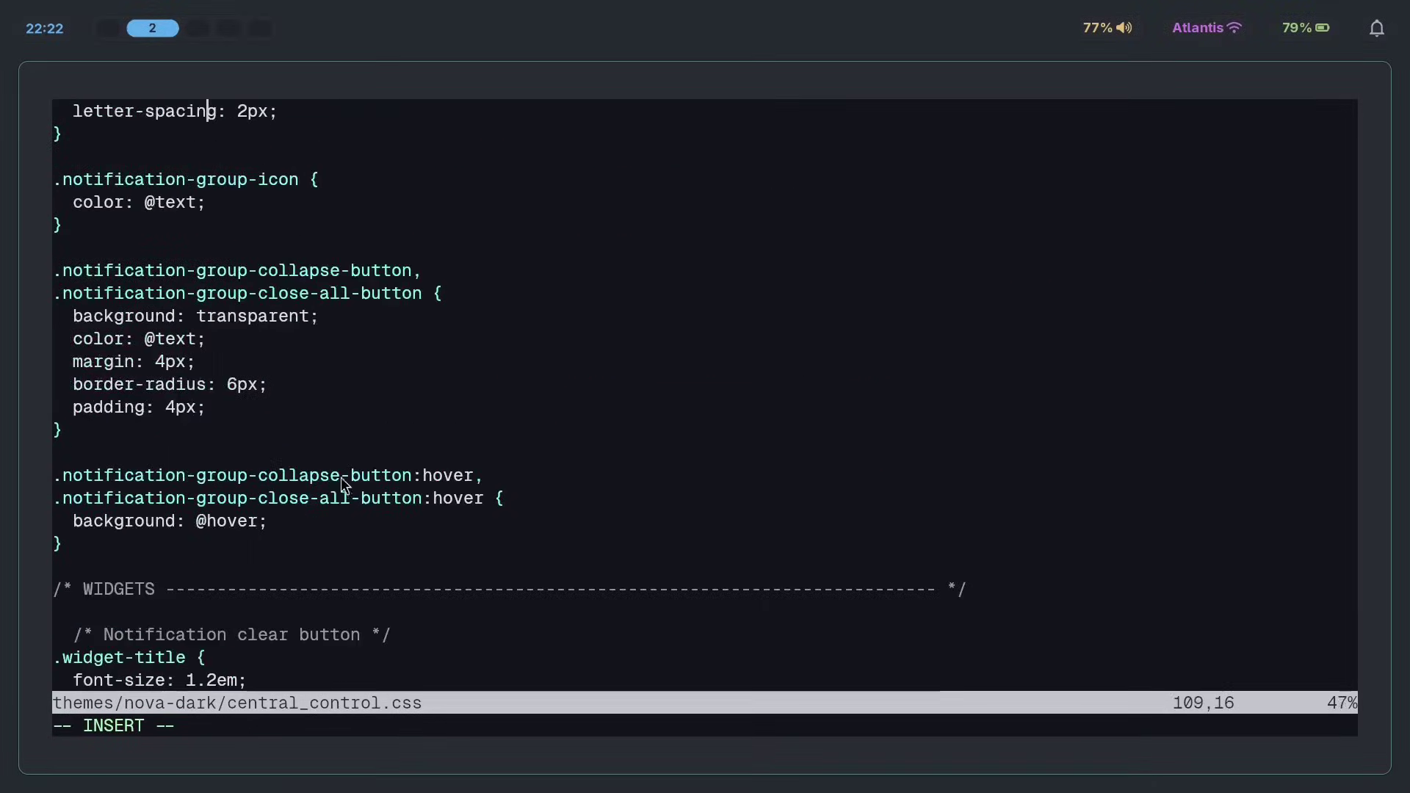
text(gg)
key(Escape)
key(u)
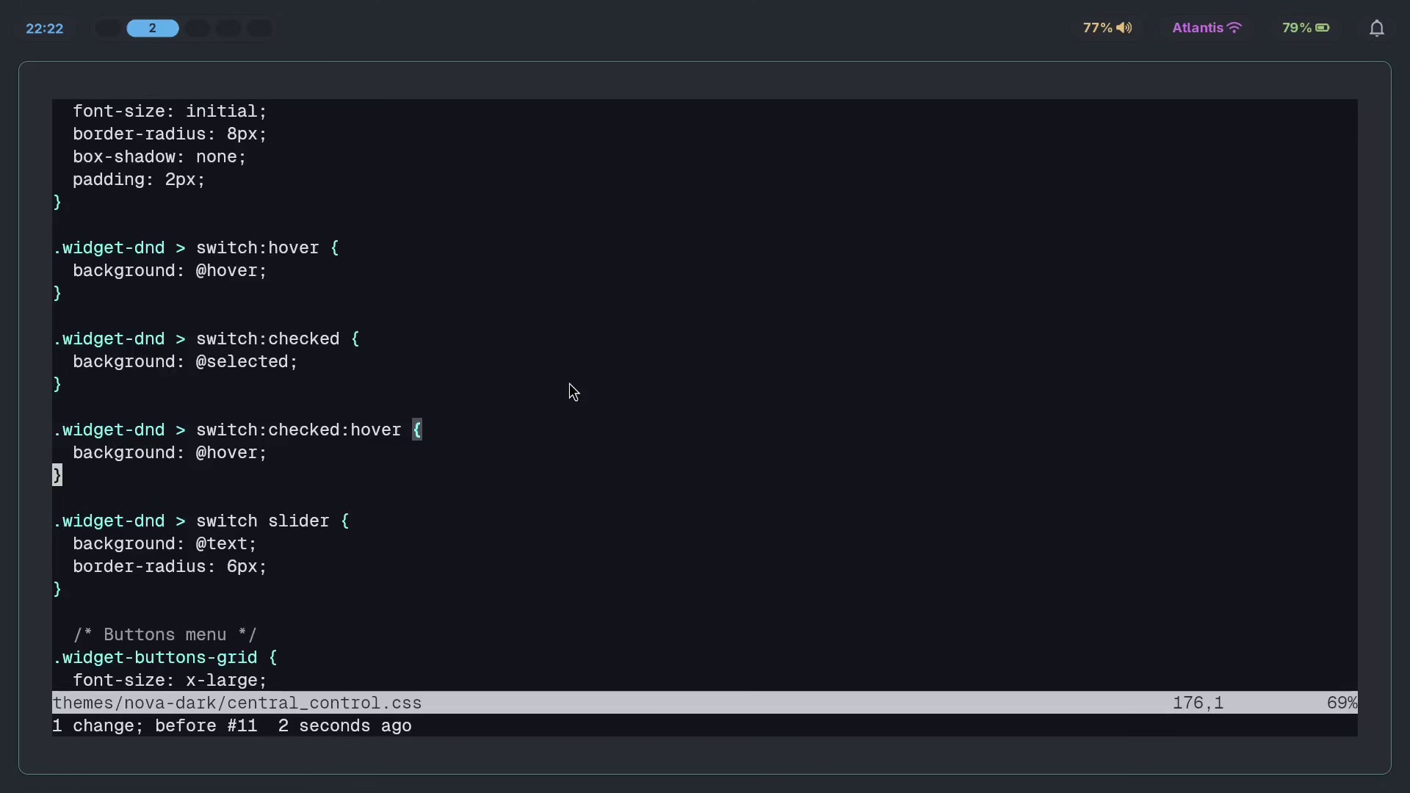
scroll(450, 293, down, 19)
scroll(418, 380, up, 4)
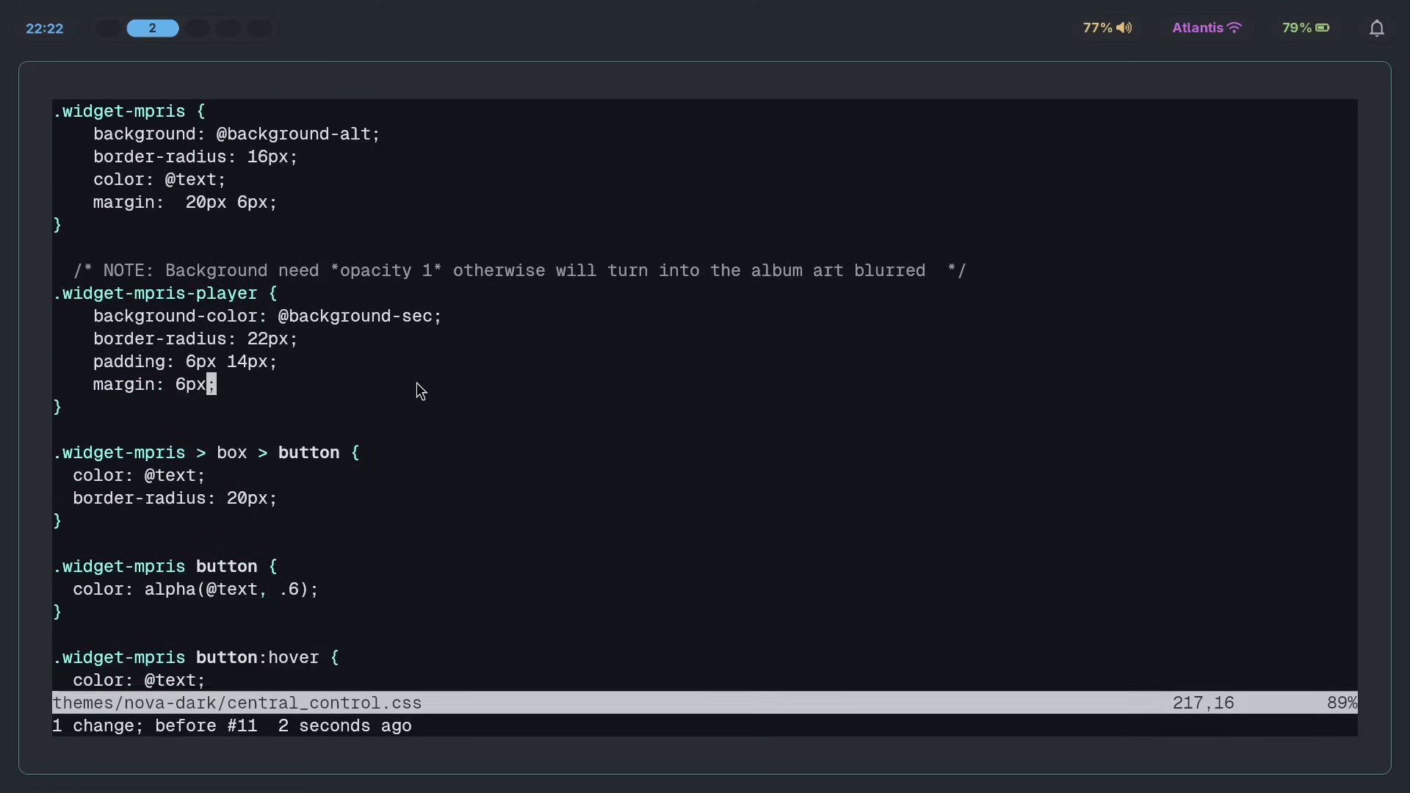
key(g)
key(g)
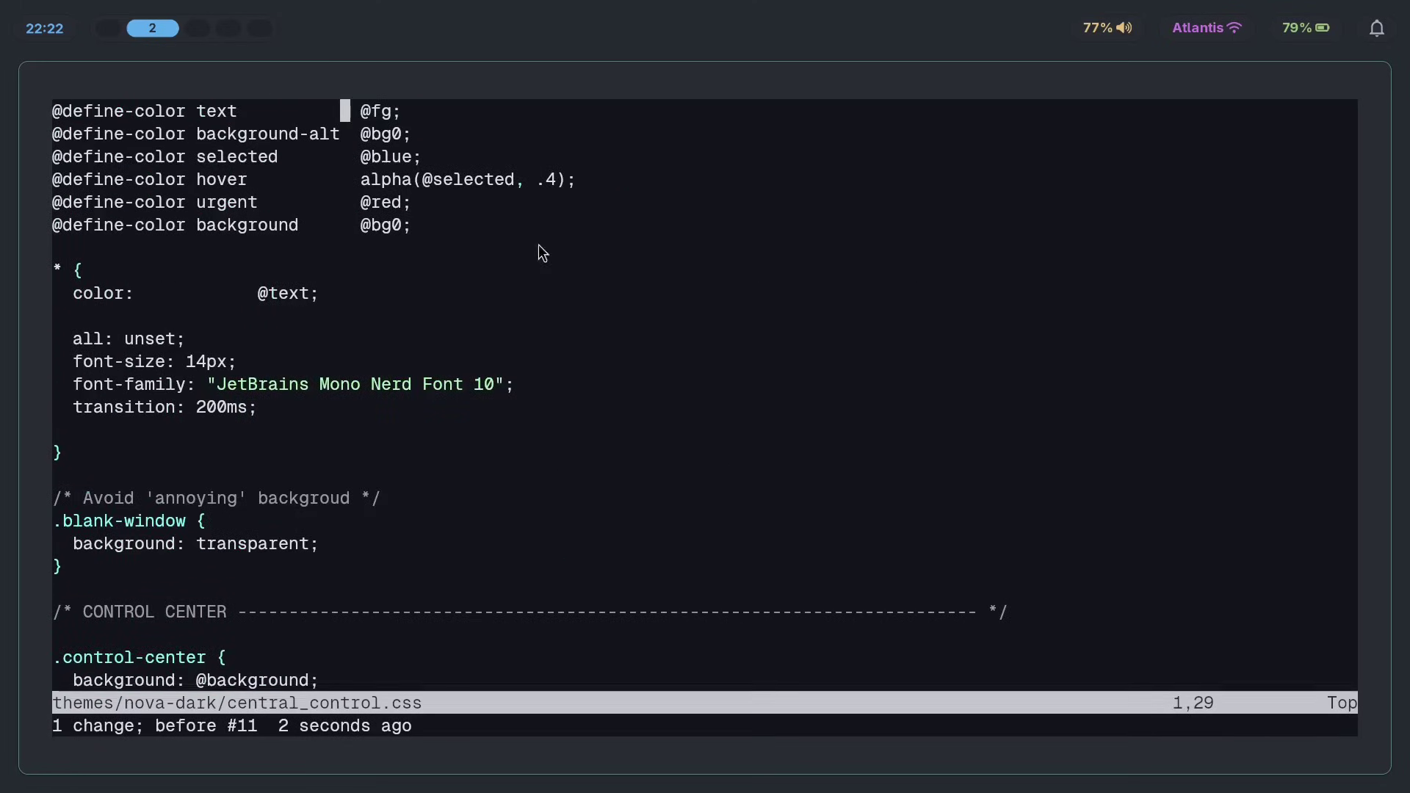
click(1386, 36)
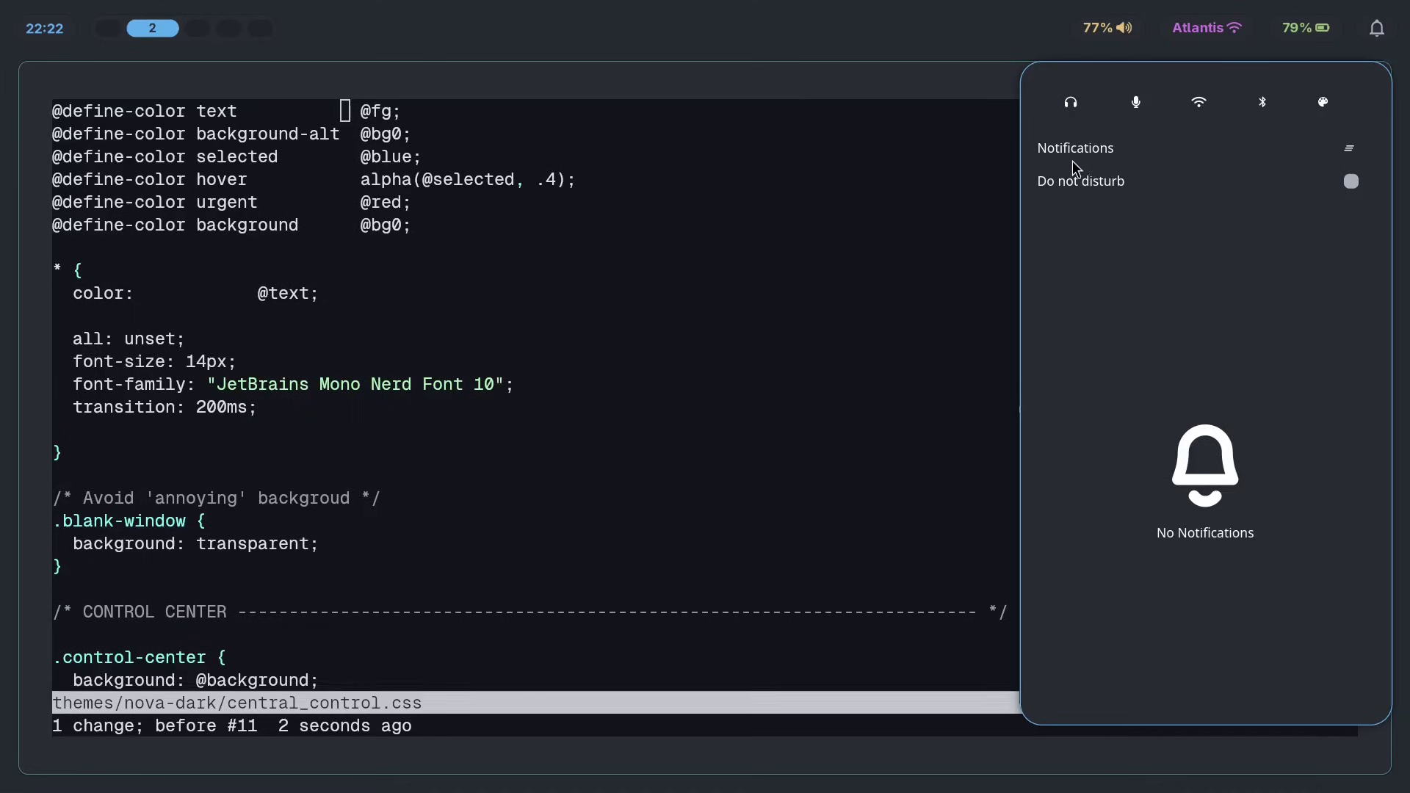
key(Escape)
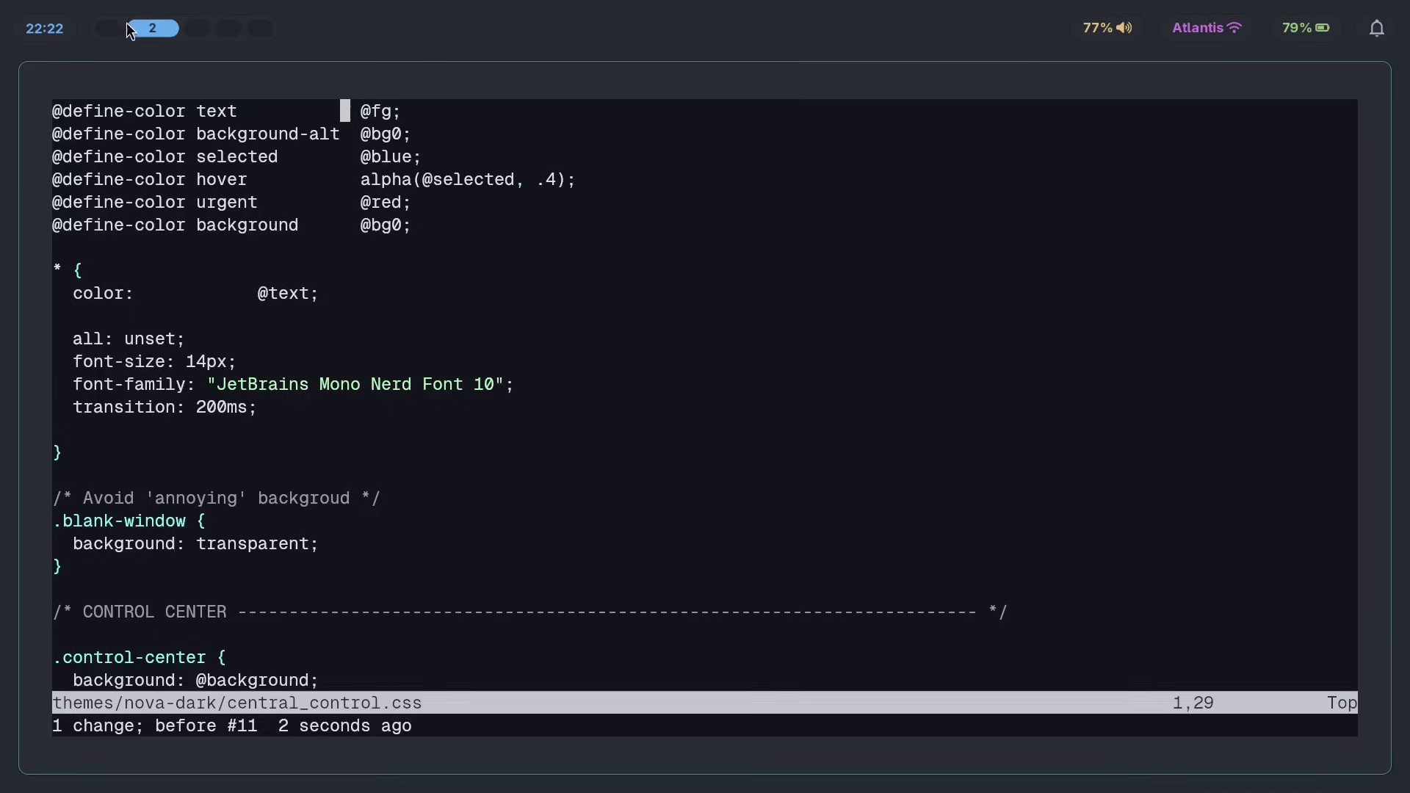
On workspace 1, open a private Brave window and load youtube.com.
key(super+1)
key(ctrl+t)
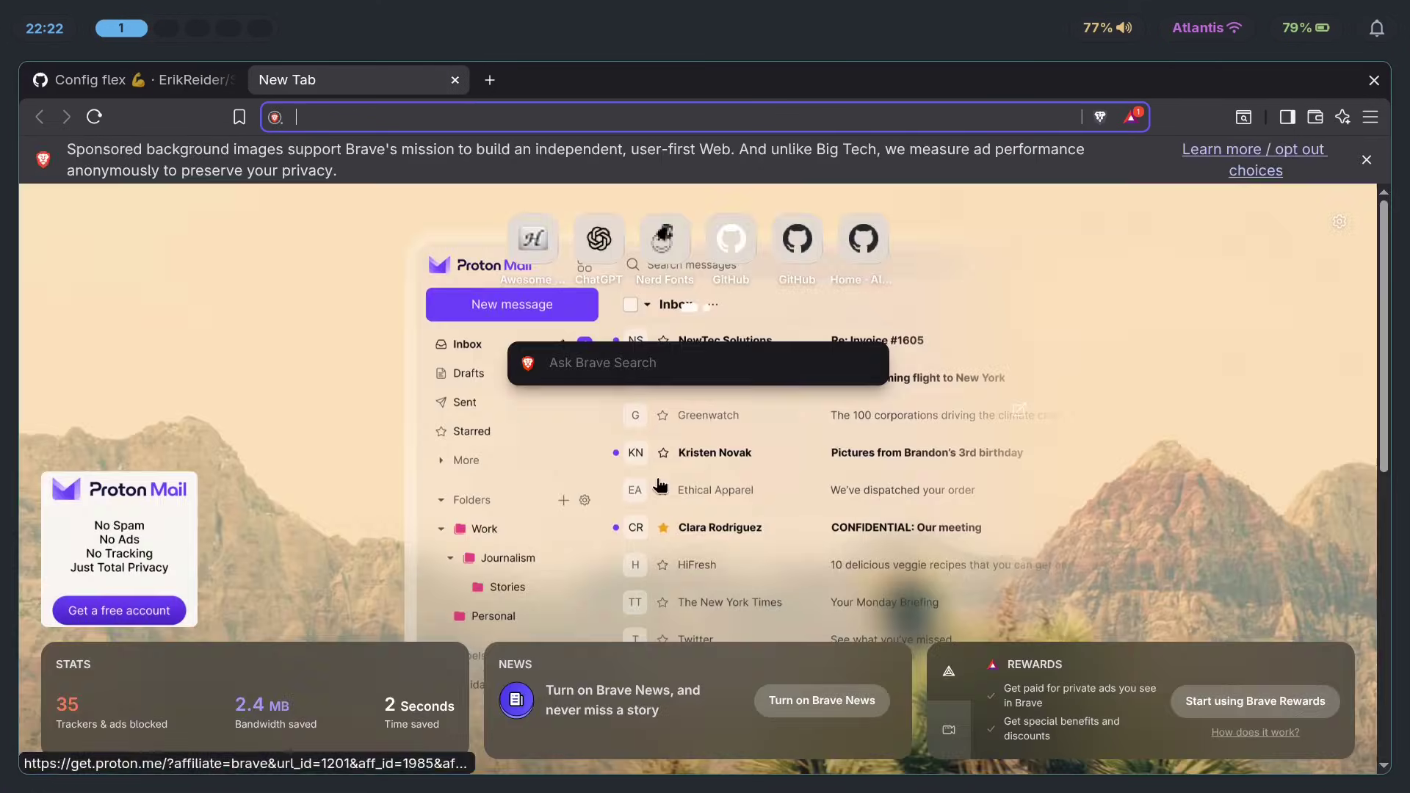
key(ctrl+shift+n)
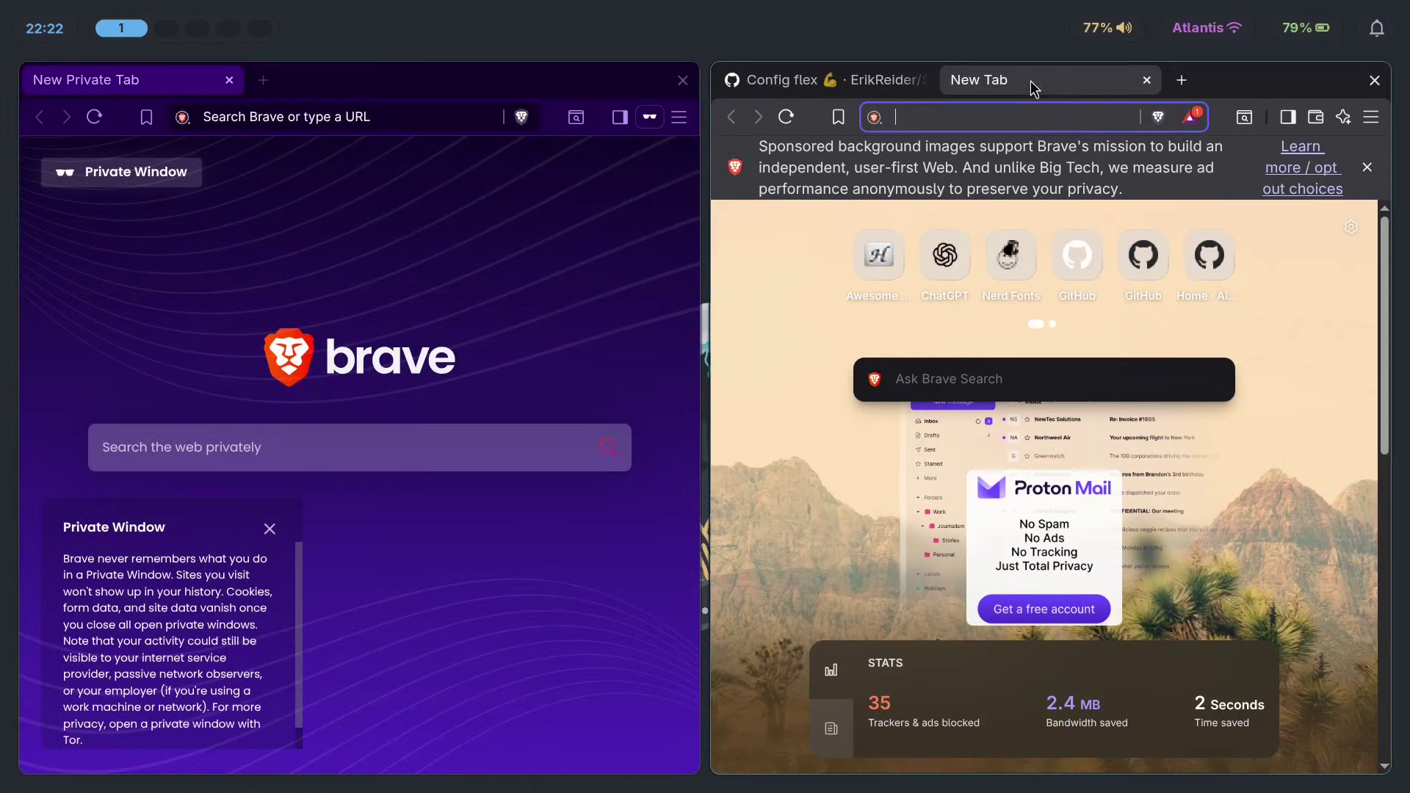
click(1142, 82)
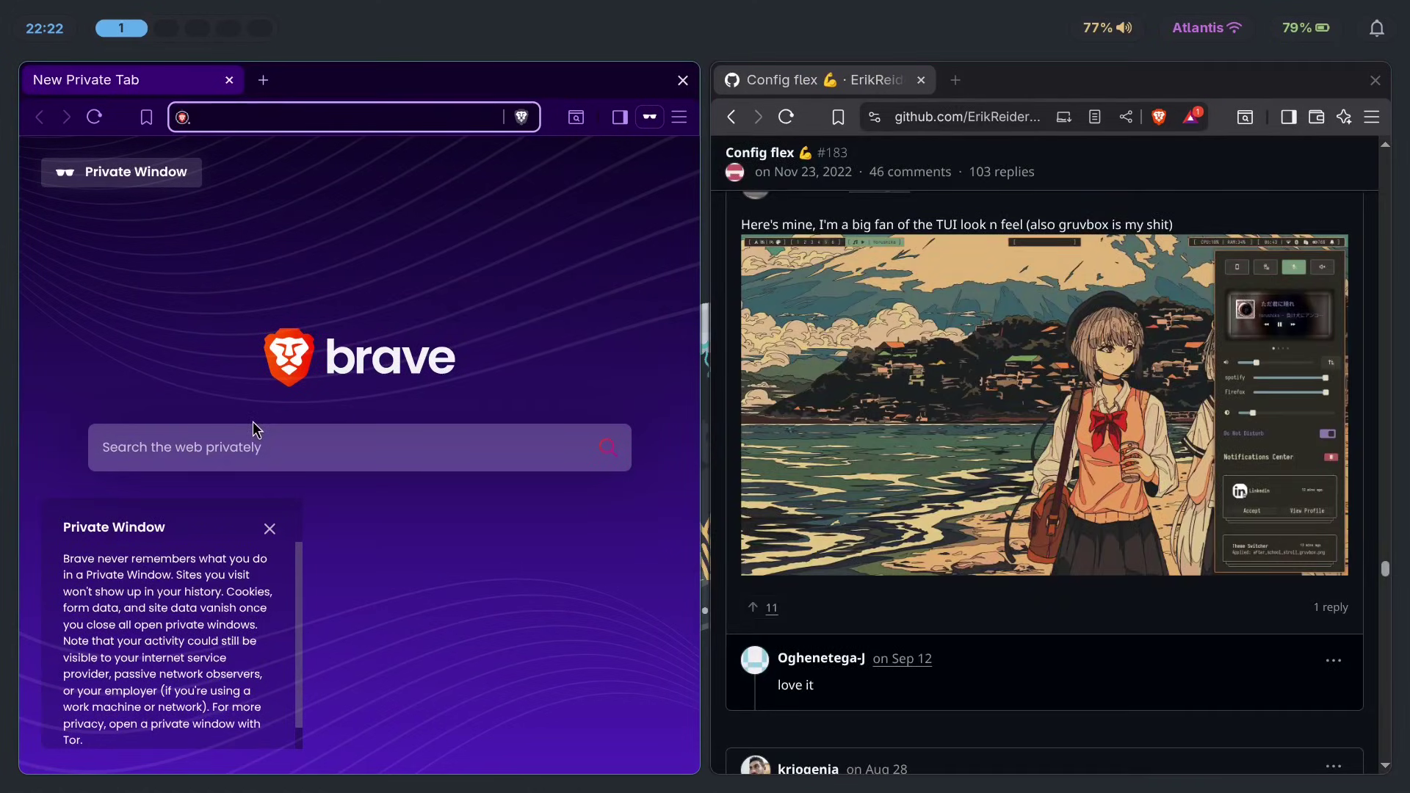
text(youtube.com)
key(Return)
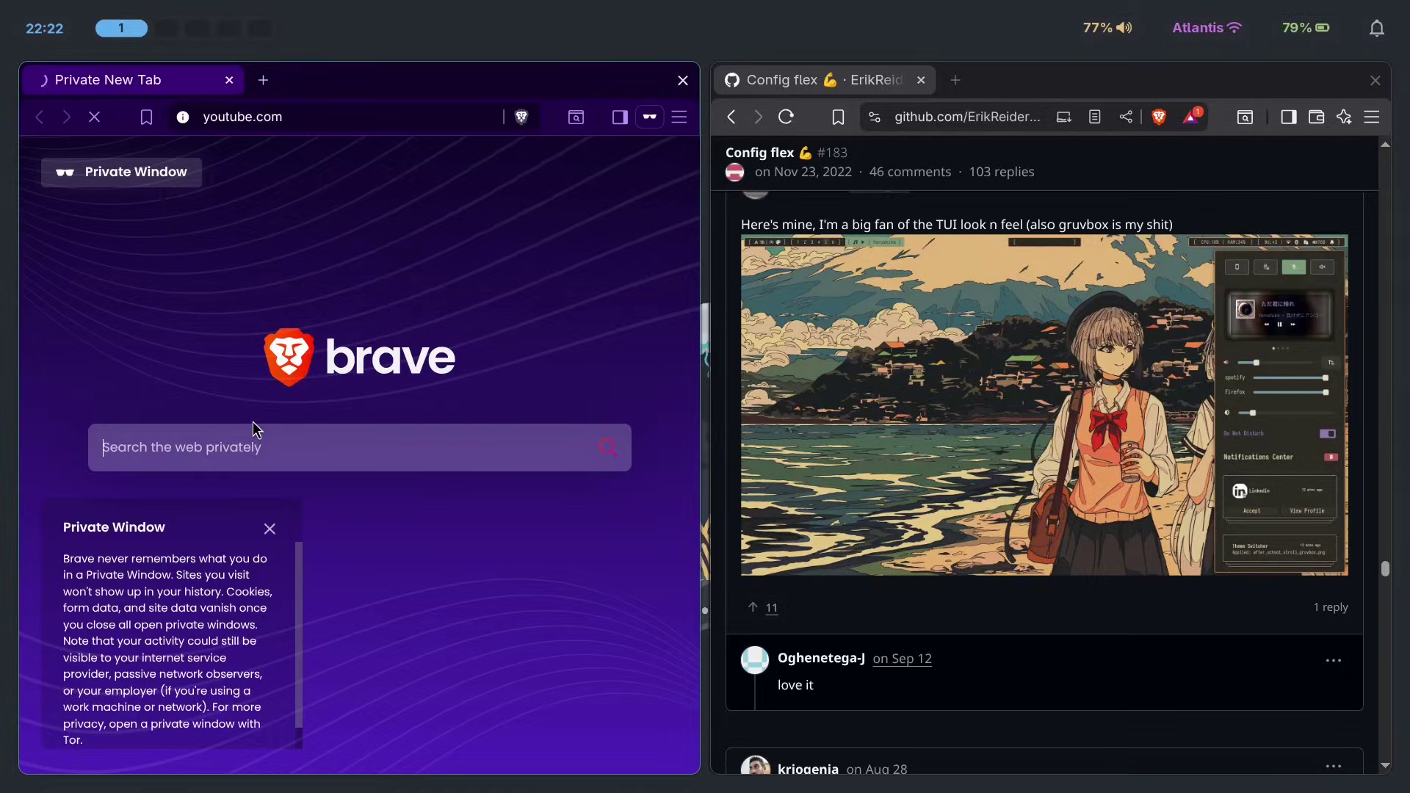
Search 'lakey inspired' and play the Mix - LAKEY INSPIRED playlist muted.
scroll(1189, 505, up, 10)
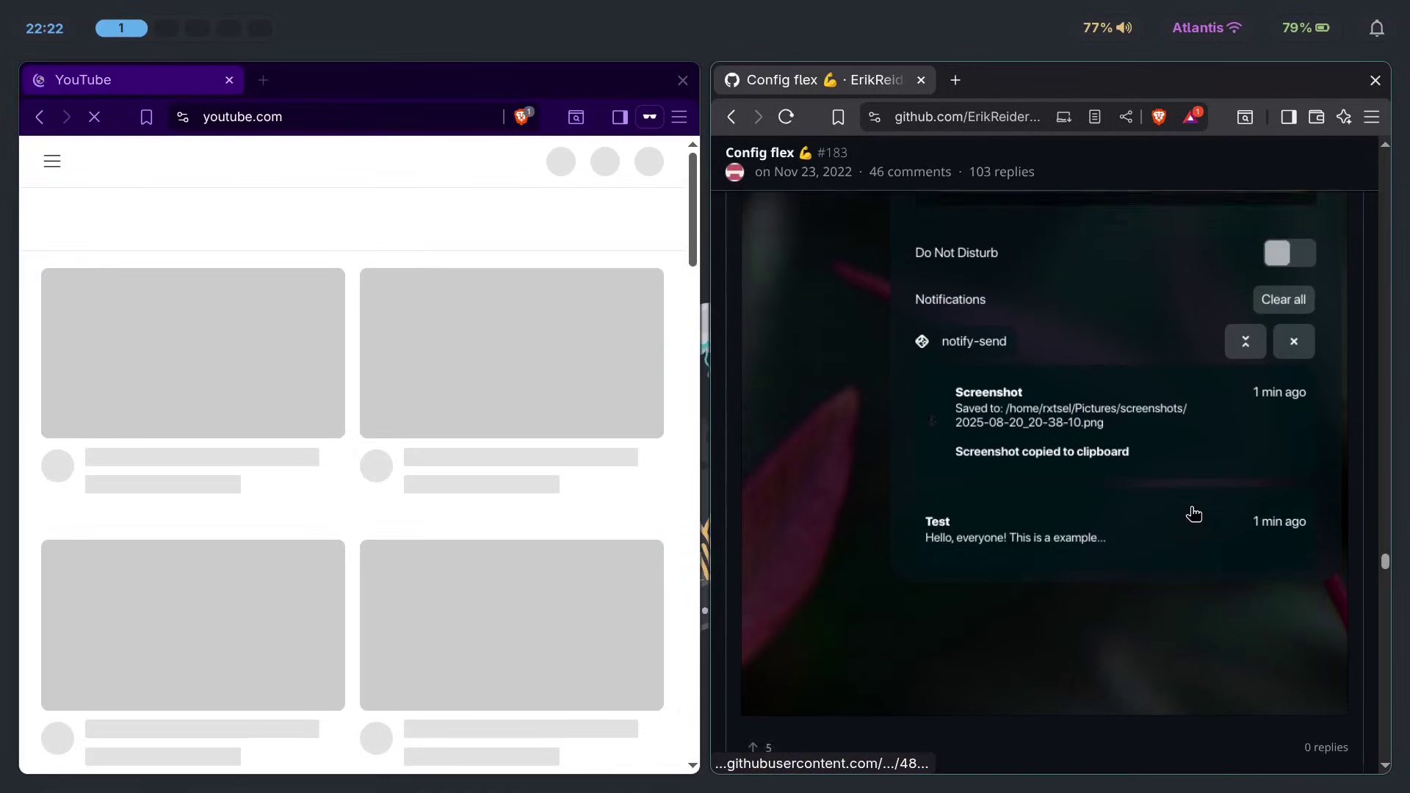
click(272, 161)
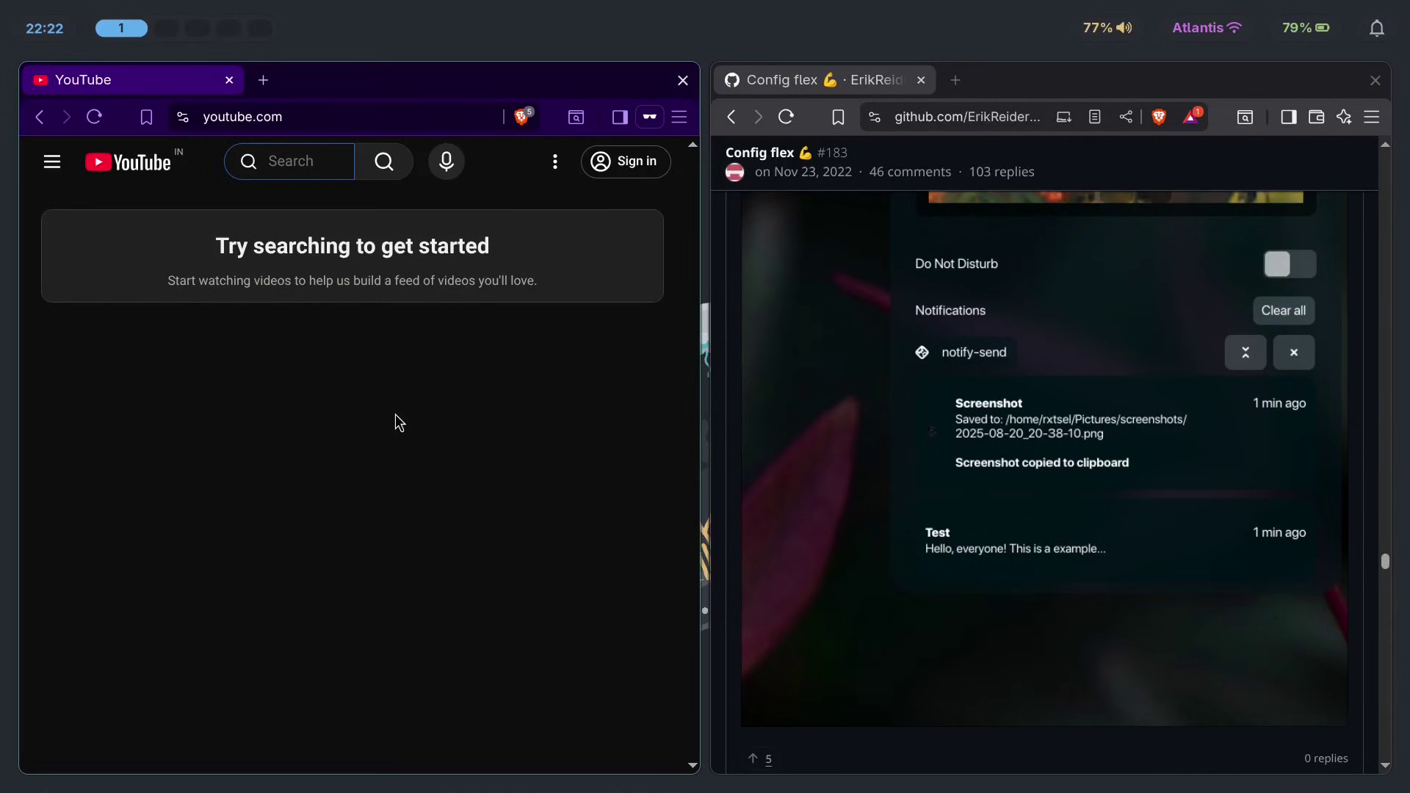
text(lakey inspired)
key(Return)
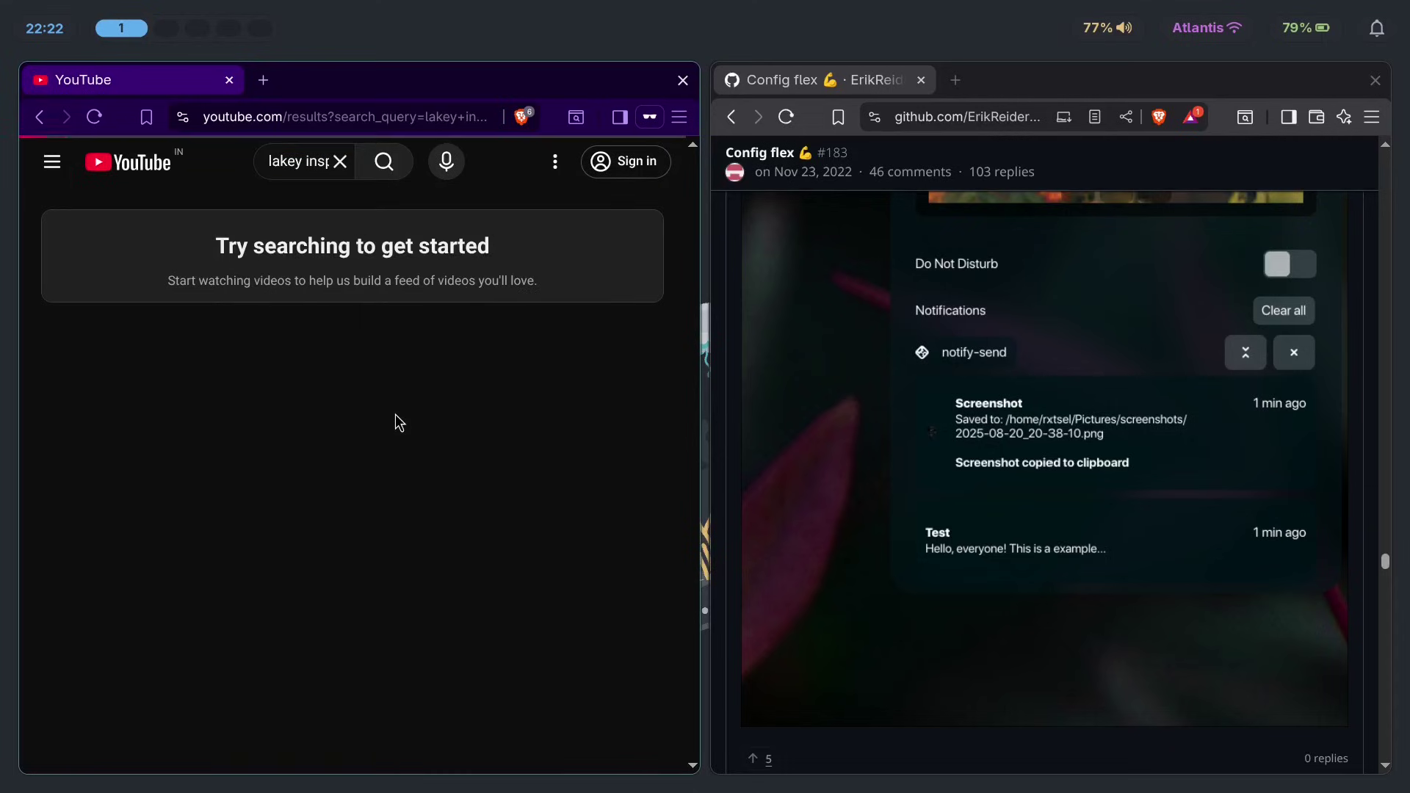
click(561, 542)
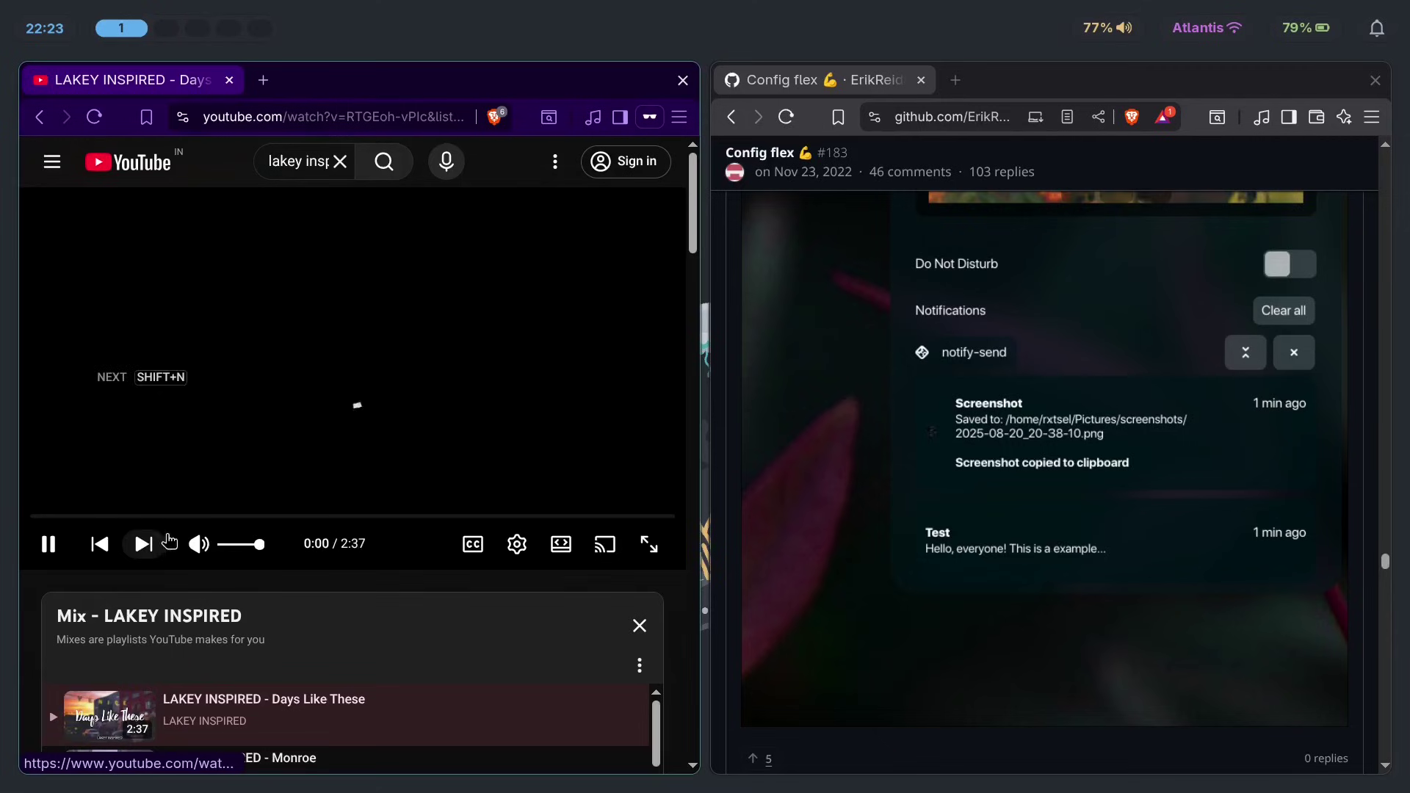
click(195, 549)
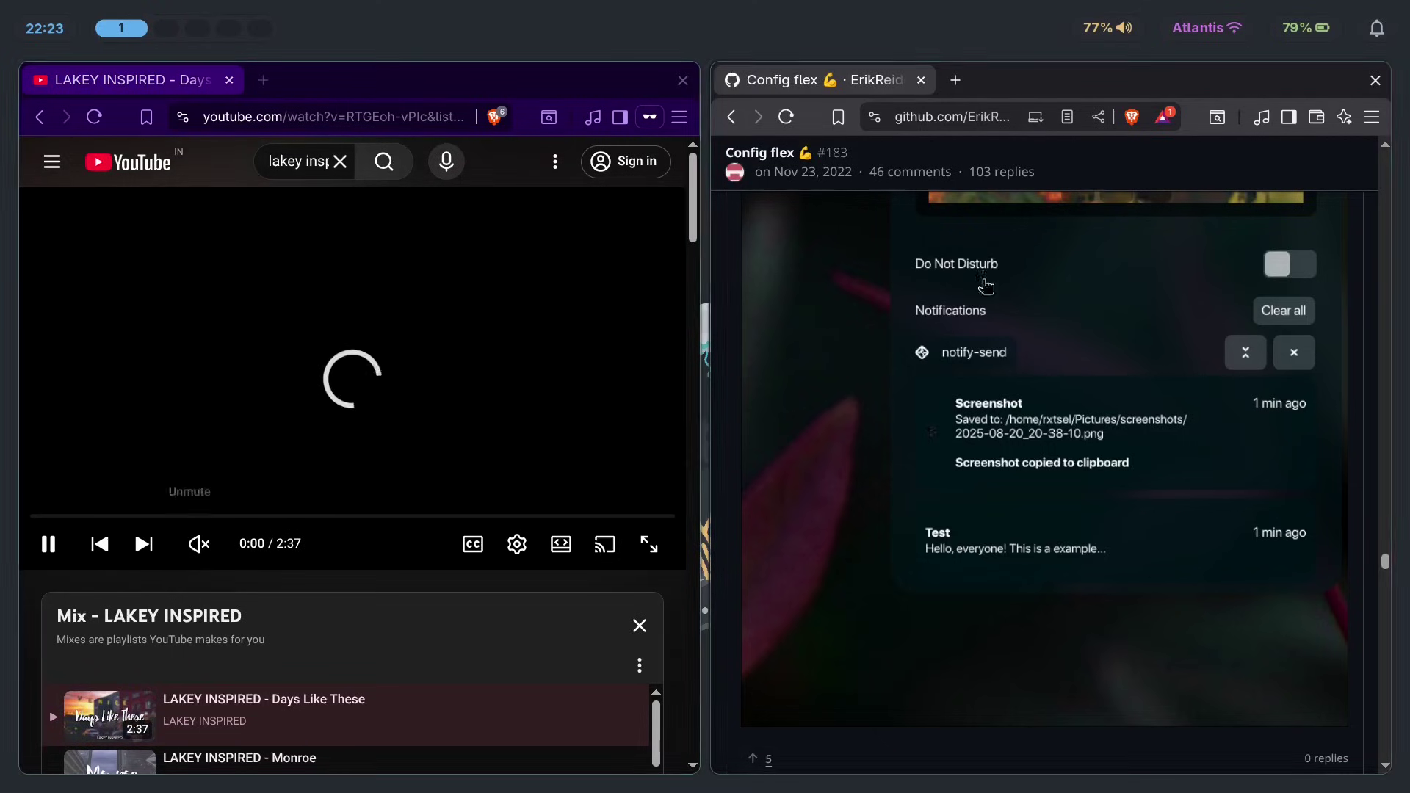
View the media player in the control center, then return to workspace 2.
click(1397, 38)
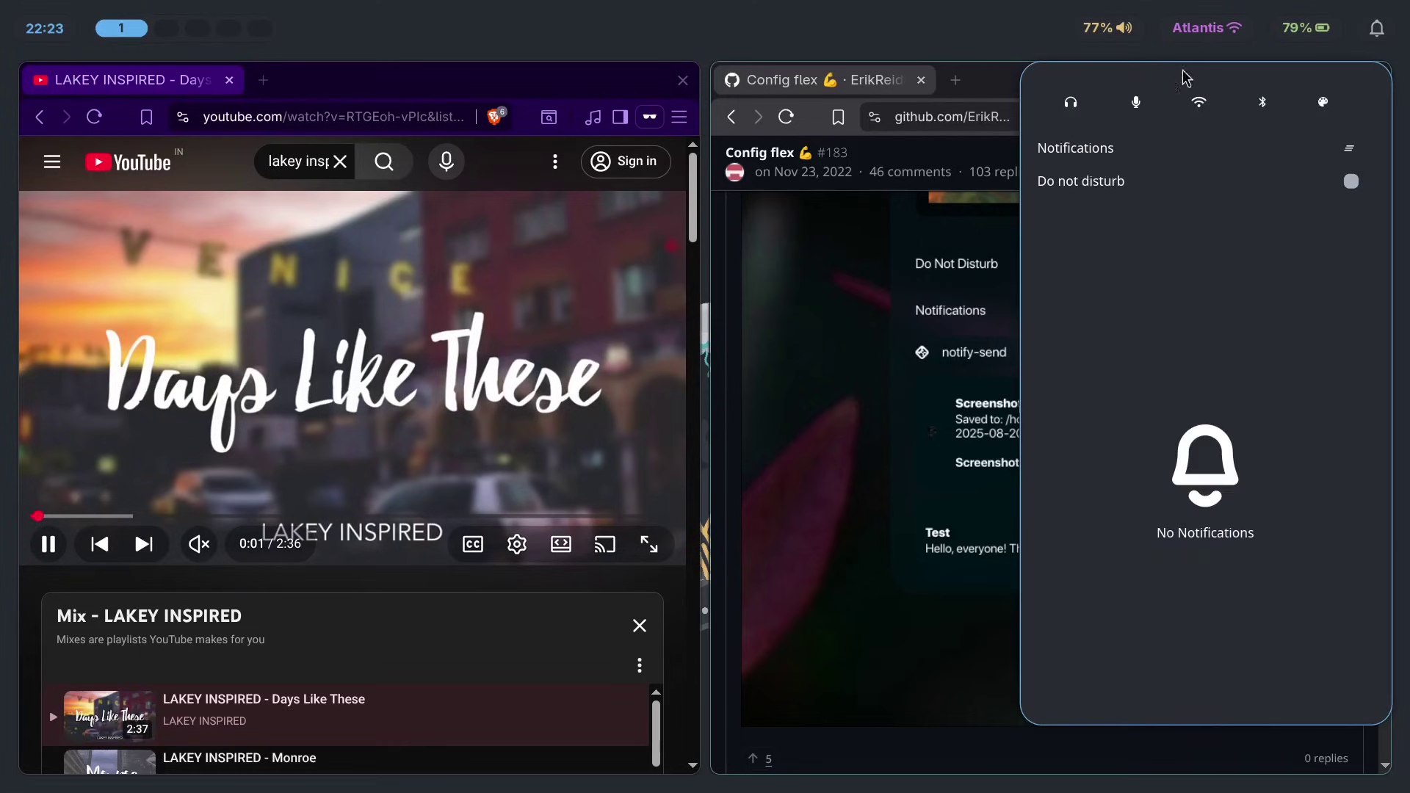
click(1378, 30)
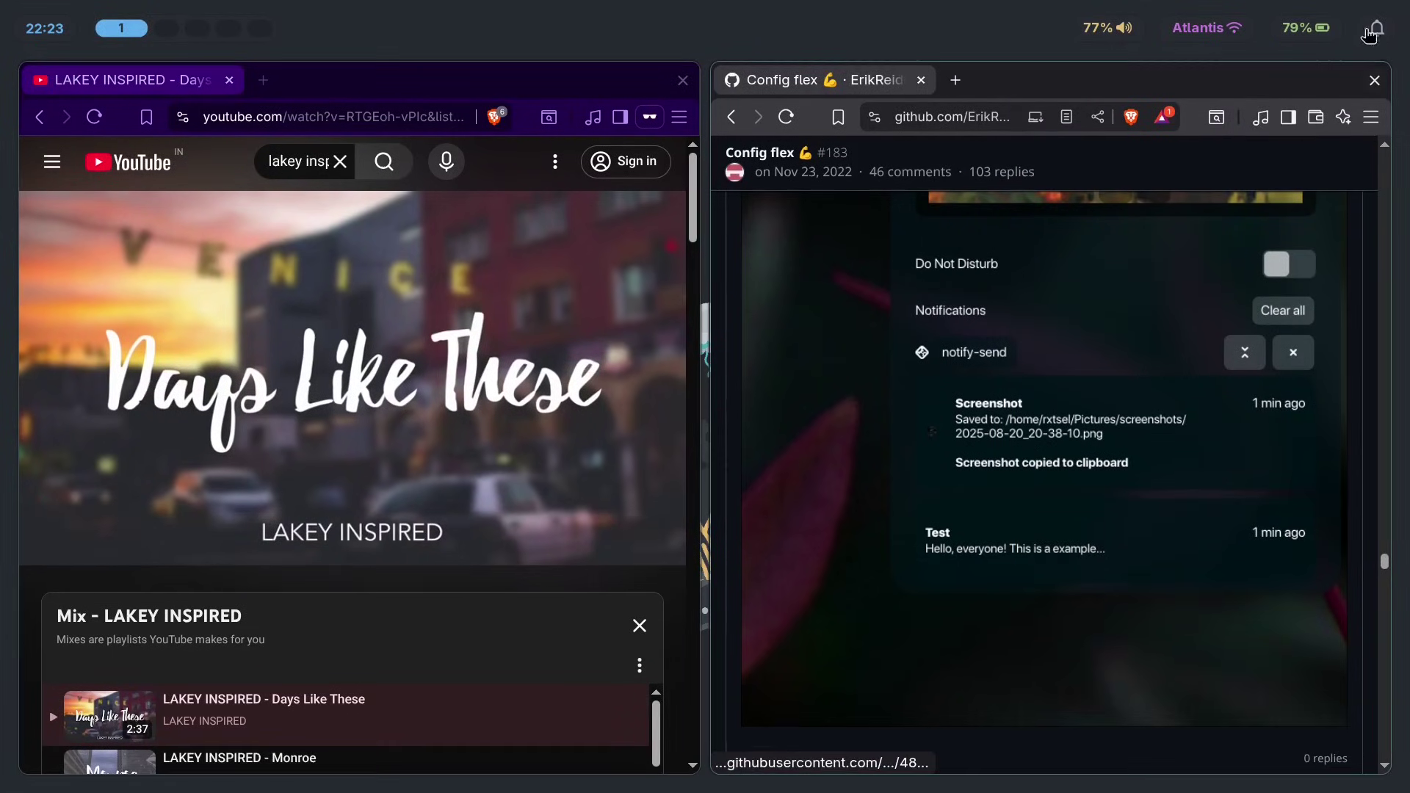
click(1381, 31)
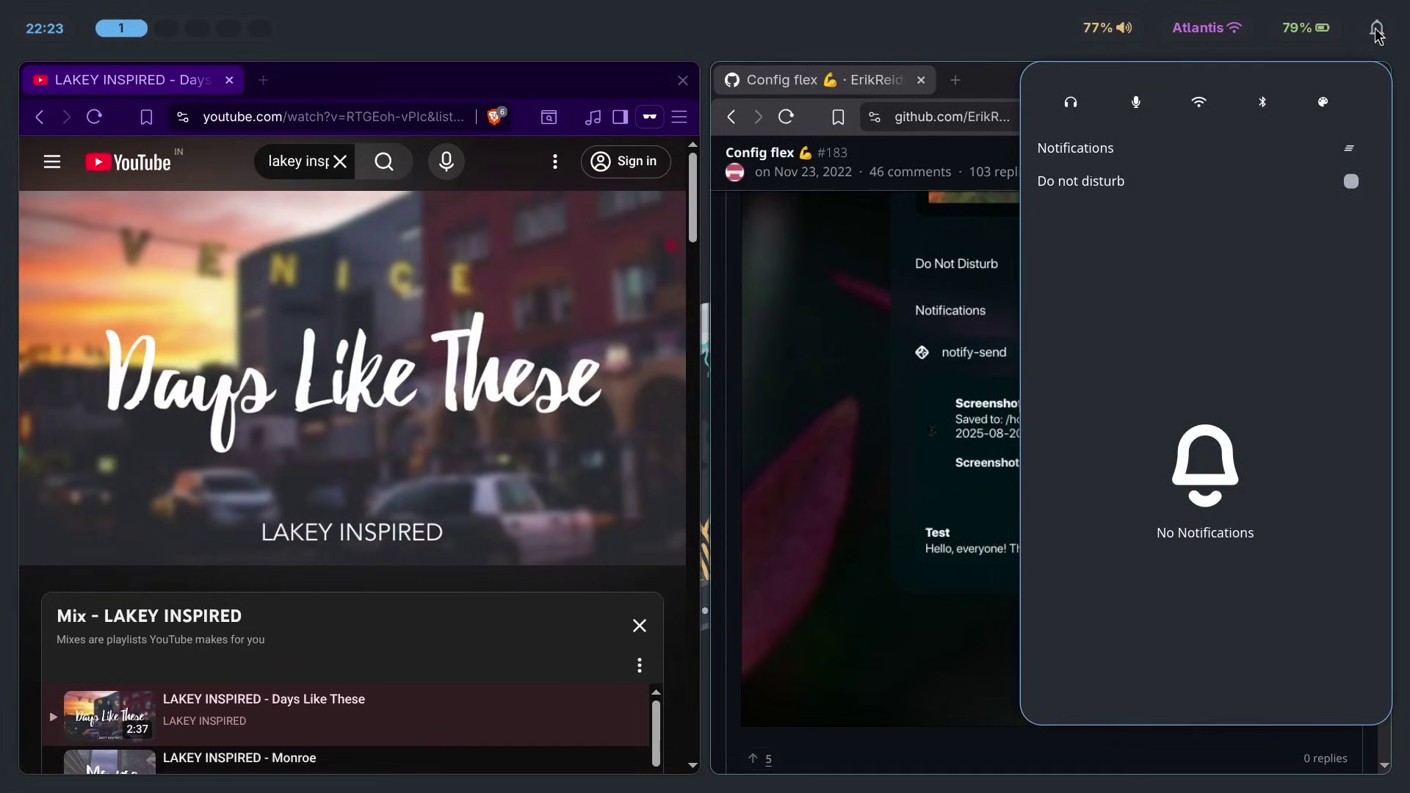
click(1378, 31)
key(super+2)
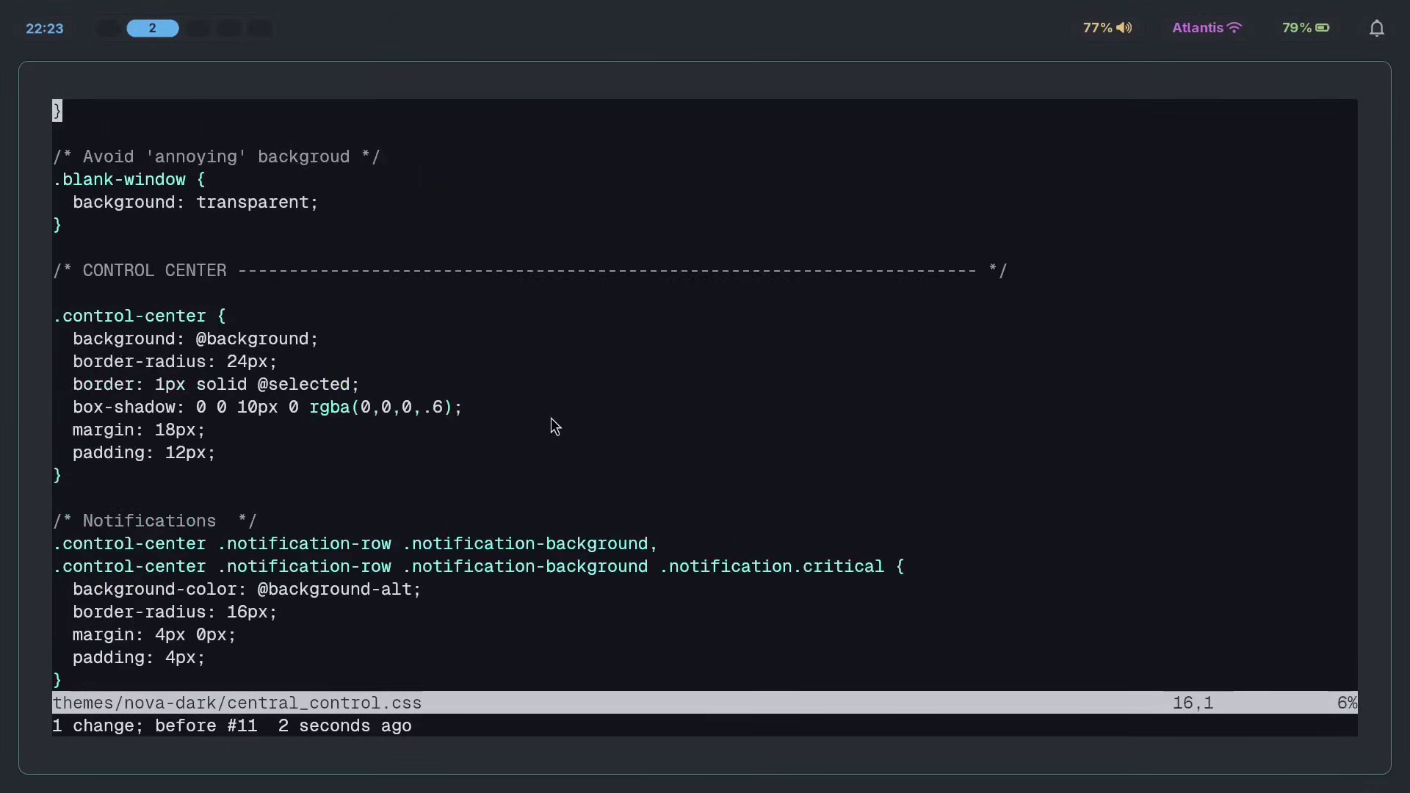
text(/mpris)
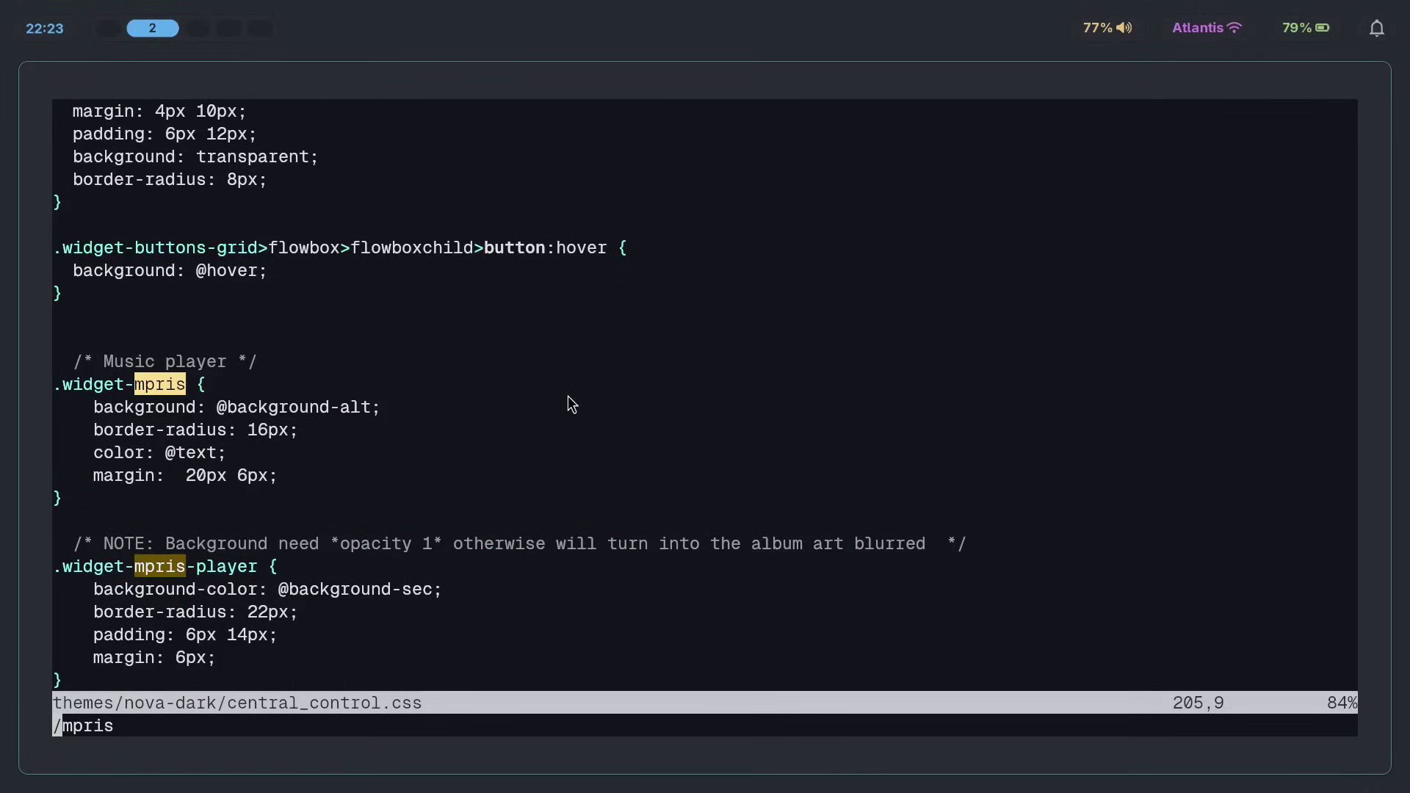
key(Return)
key(percent)
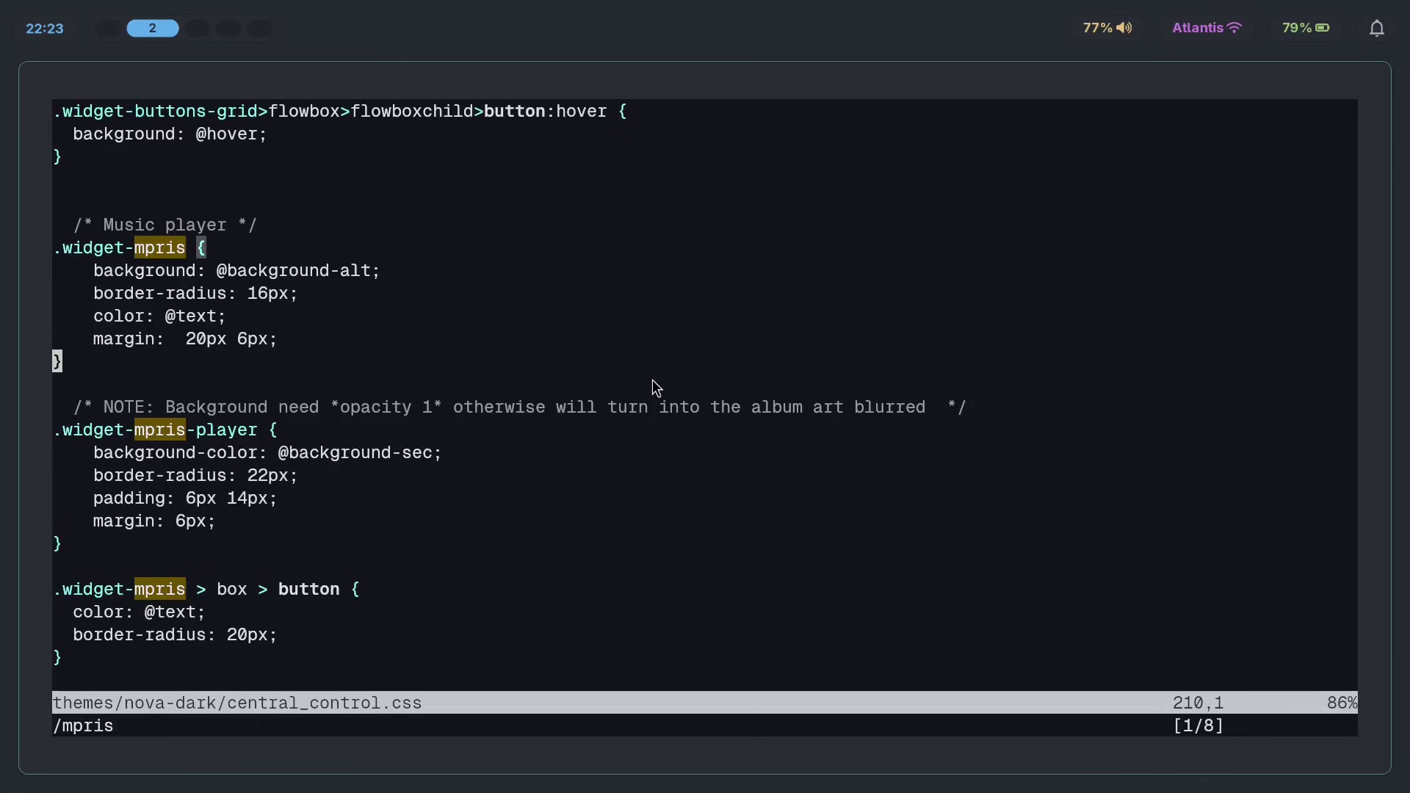
scroll(325, 423, down, 1)
click(336, 459)
drag(281, 384, 457, 387)
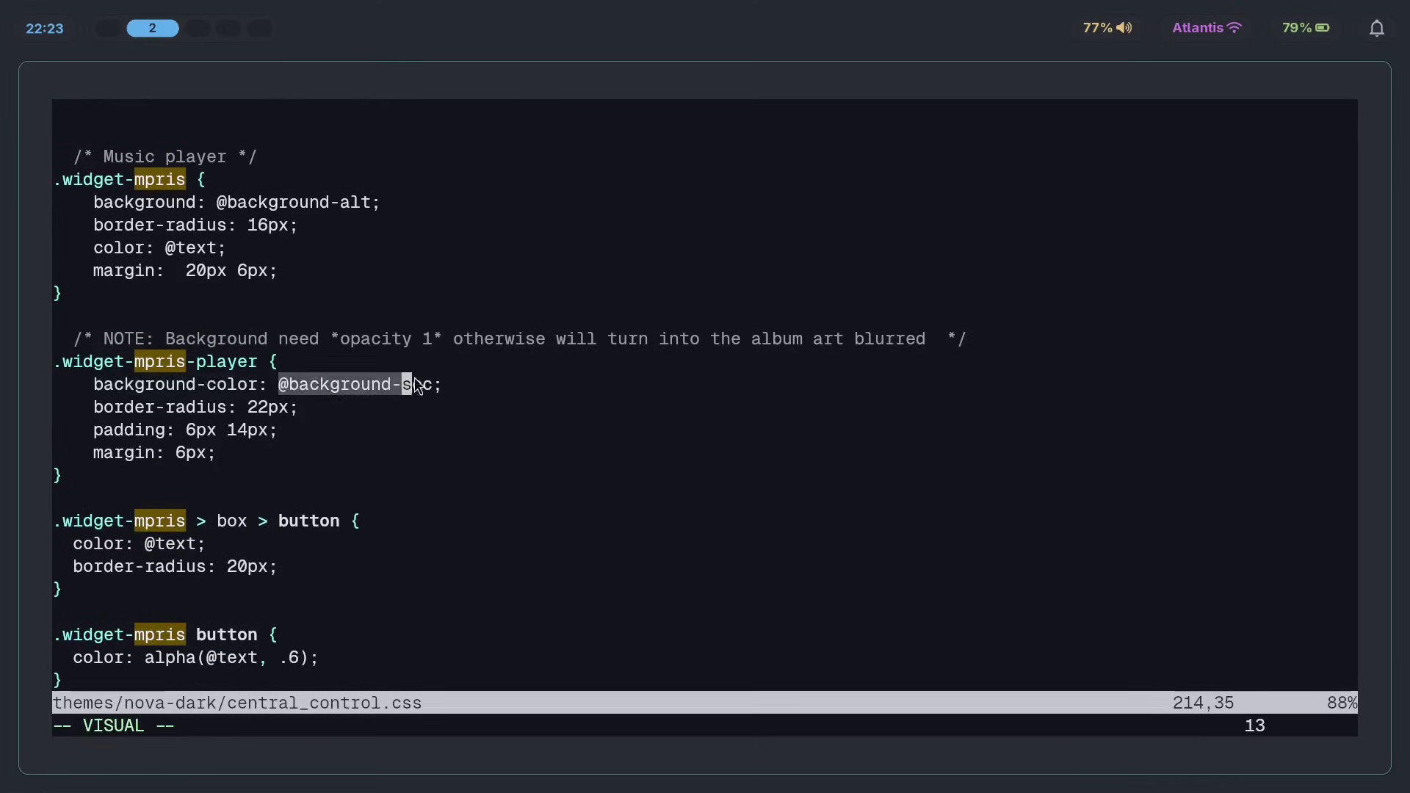
click(457, 385)
scroll(561, 425, up, 1)
key(v)
key(g)
key(g)
key(Escape)
text(jigg)
key(Escape)
key(slash)
key(Escape)
key(u)
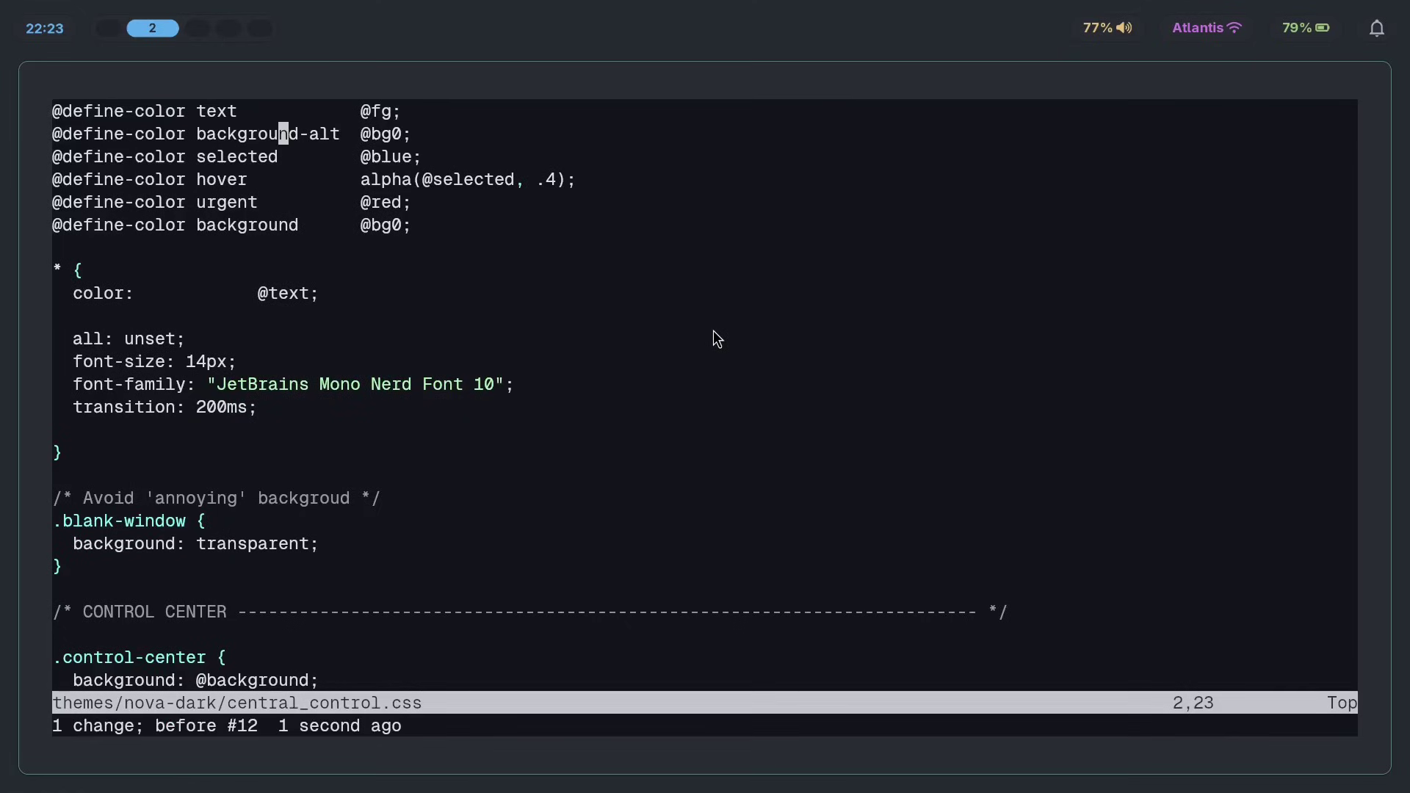
key(j)
key(u)
key(ctrl+r)
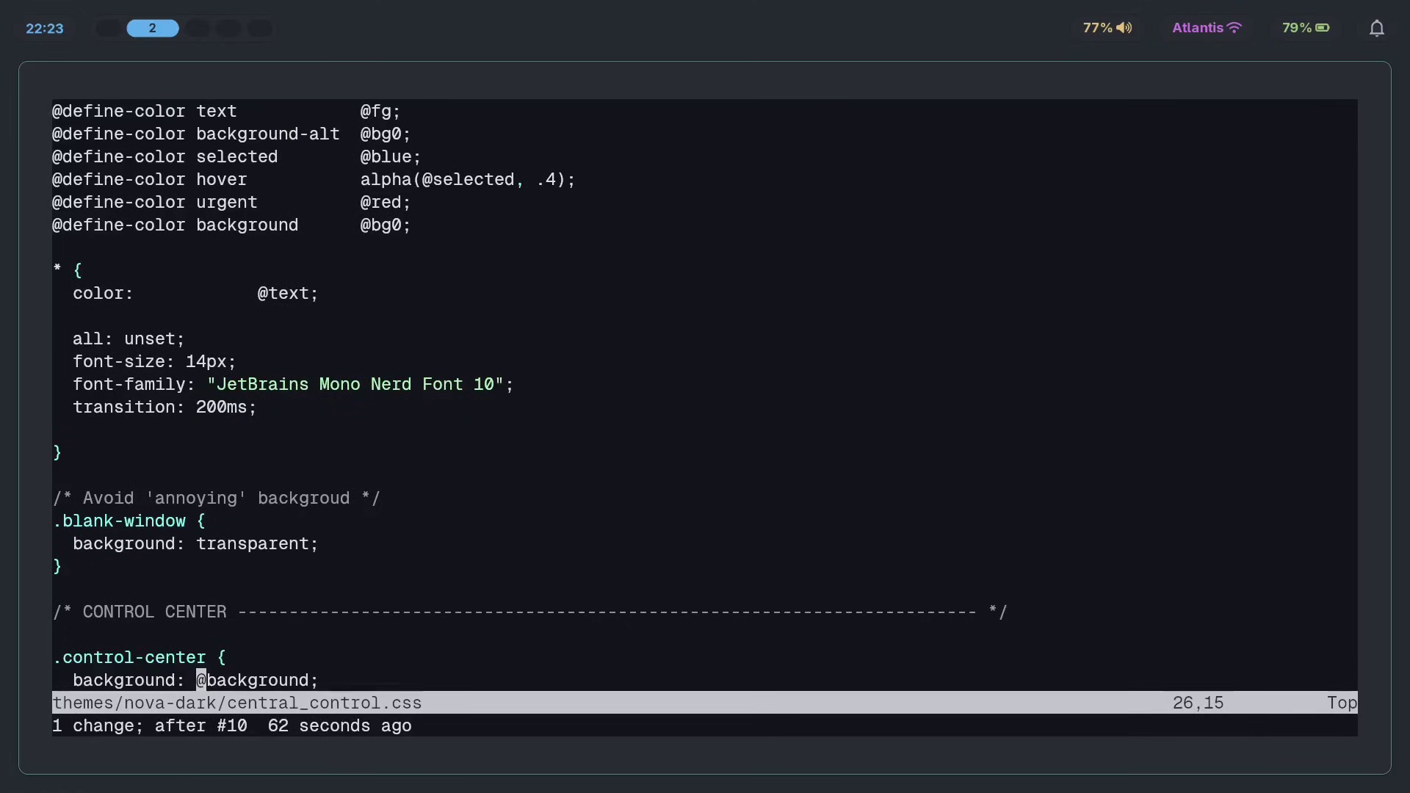
key(slash)
text(@)
key(Return)
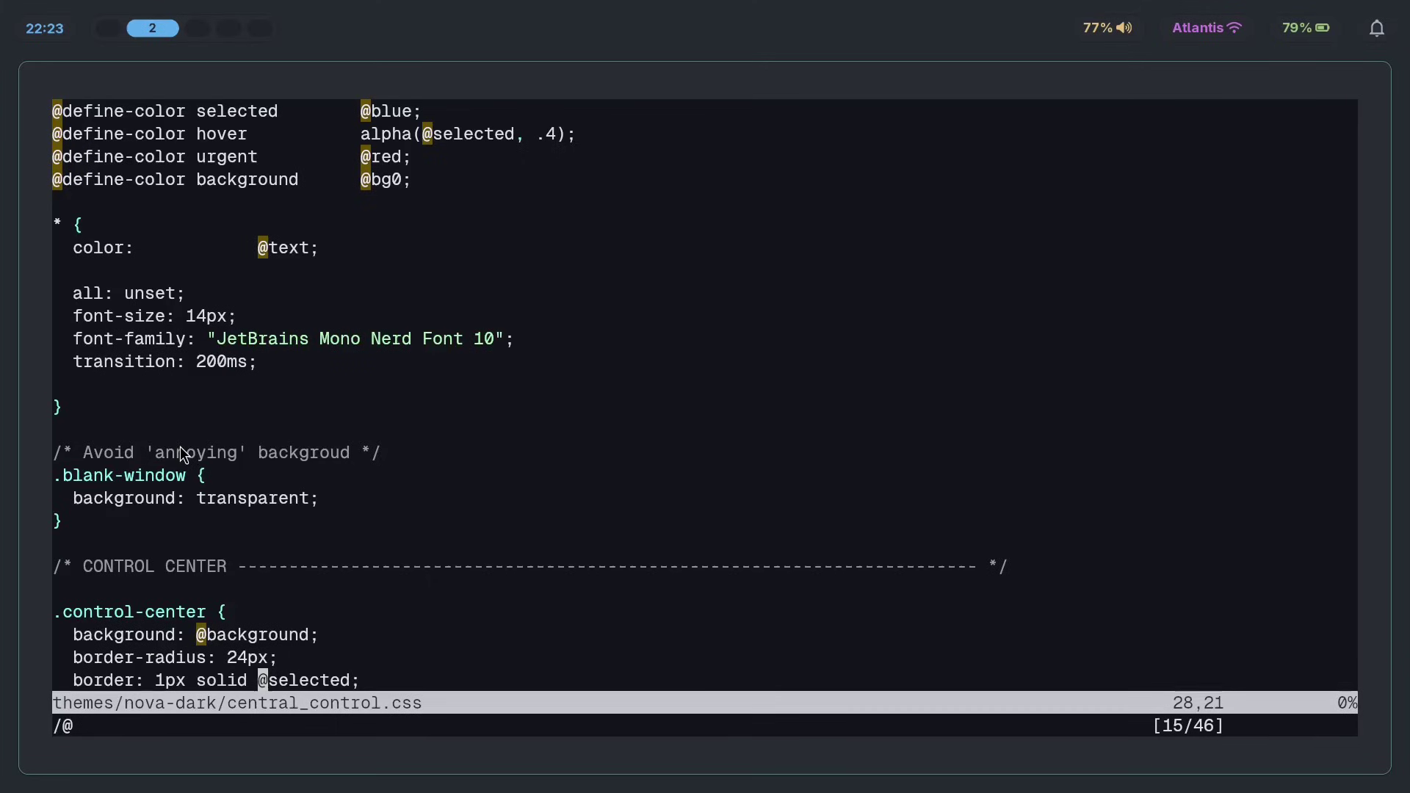
scroll(324, 342, up, 1)
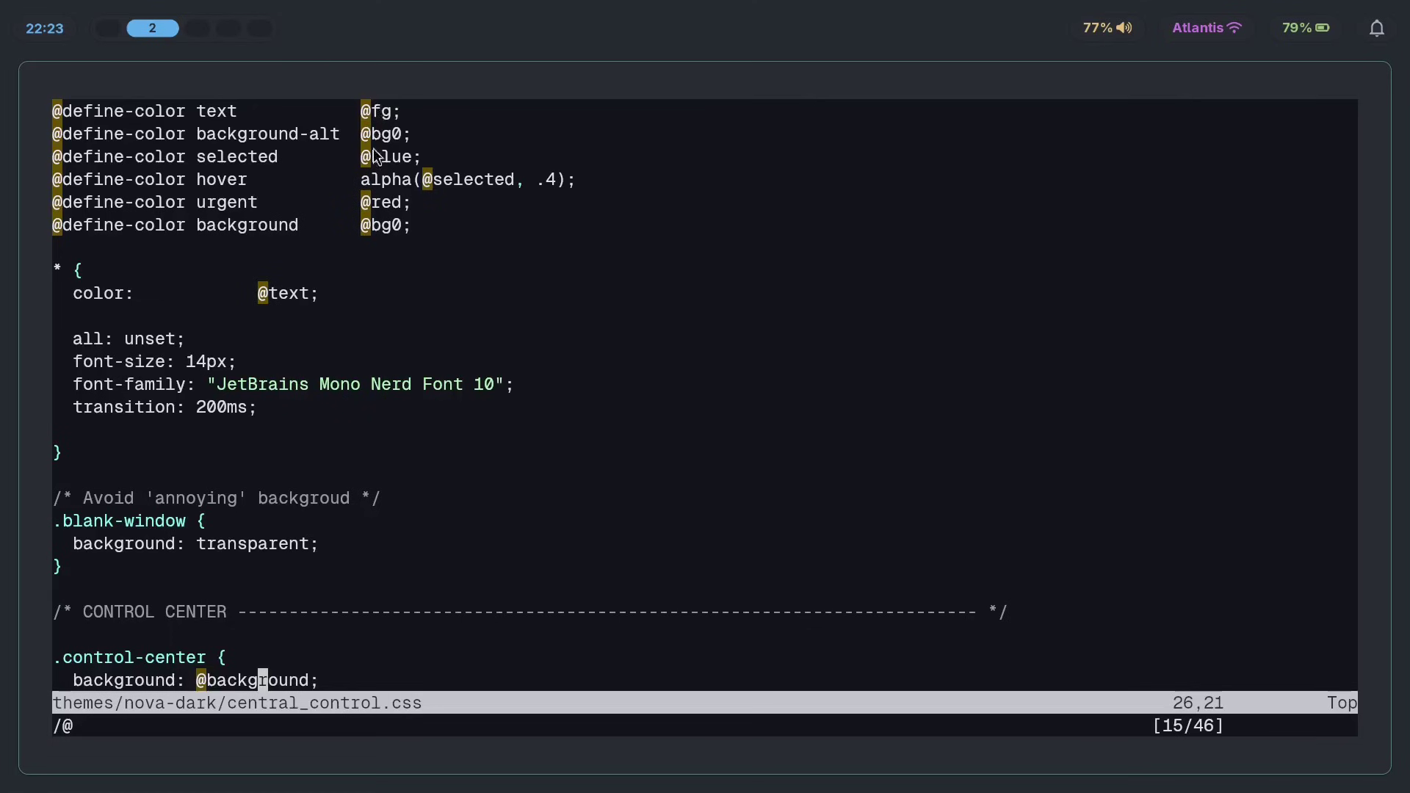
scroll(282, 279, down, 8)
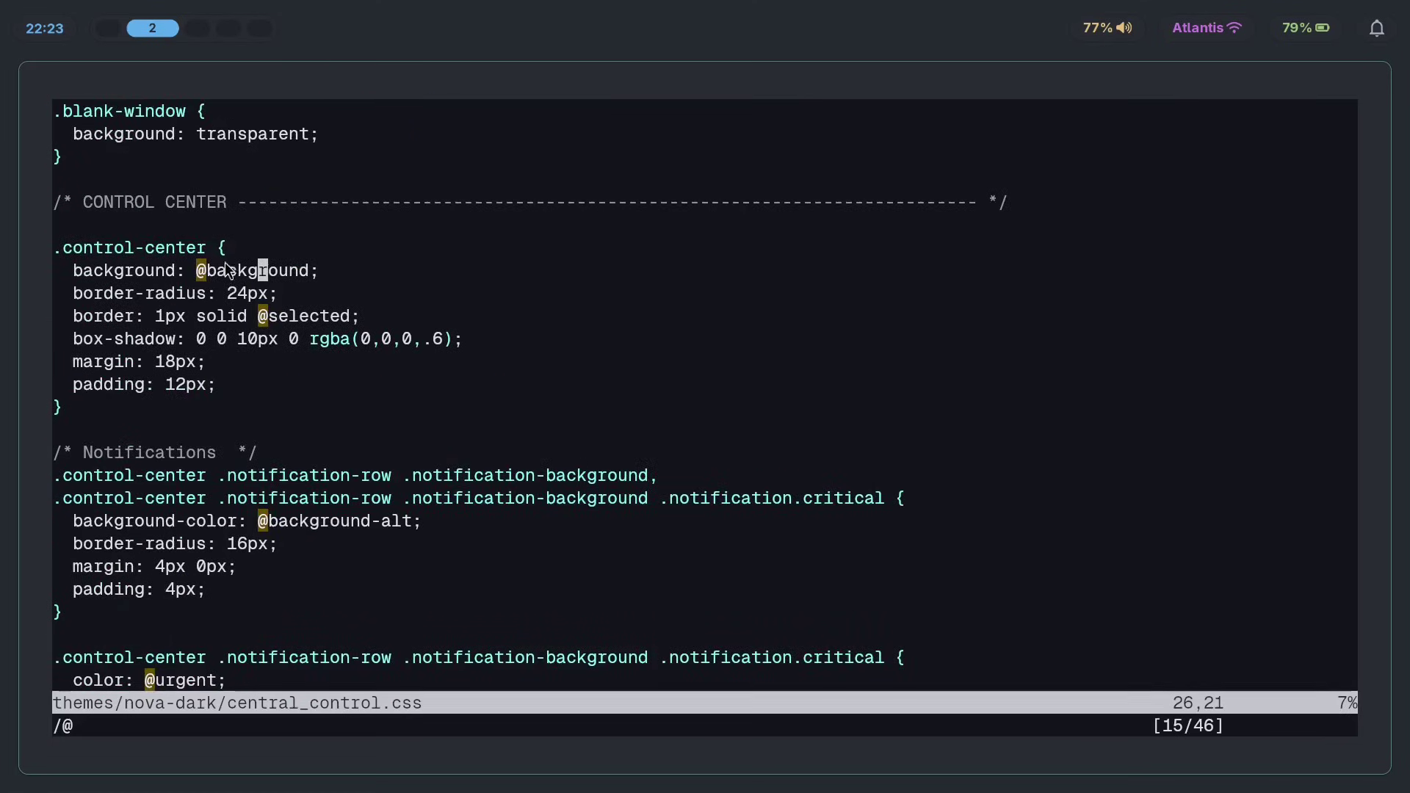
scroll(315, 388, down, 4)
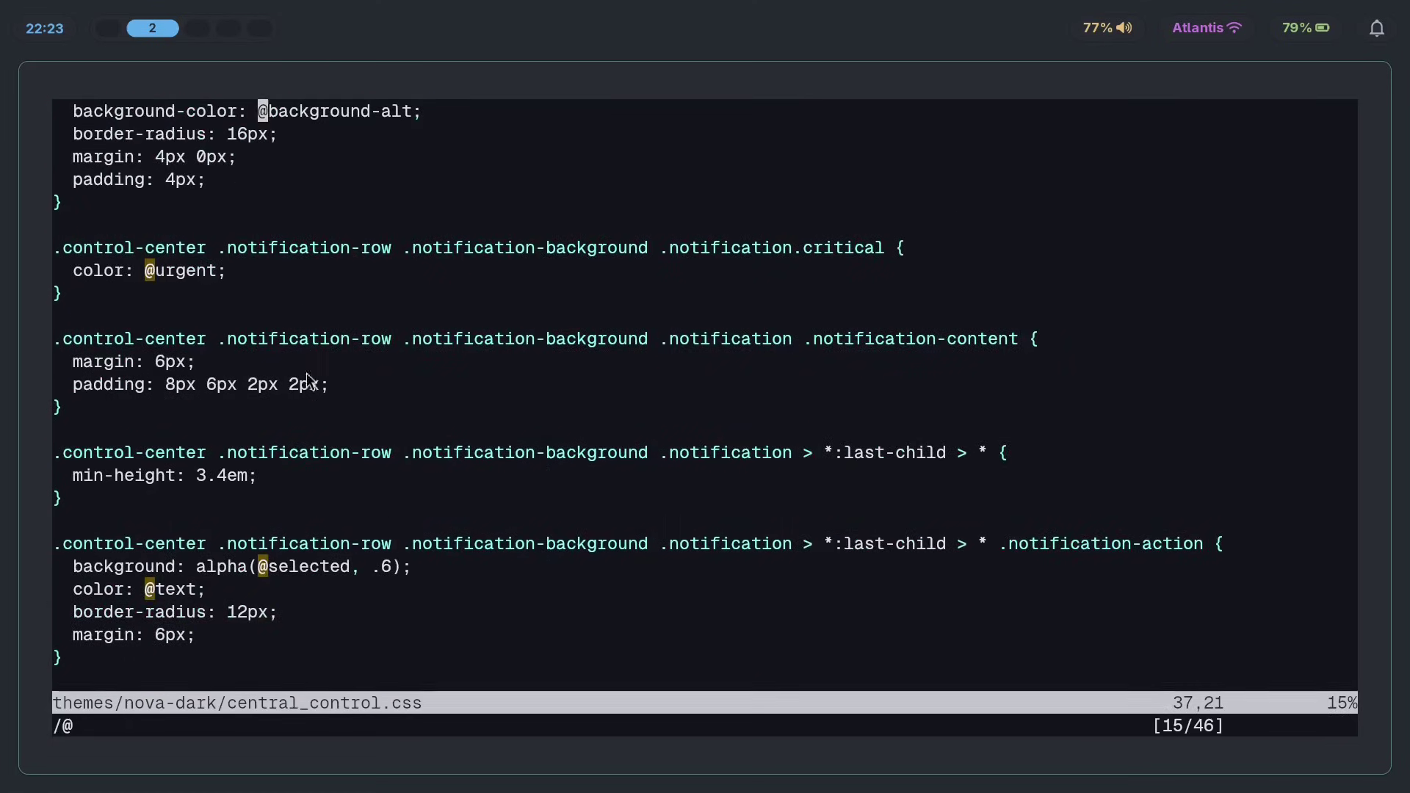
scroll(301, 368, down, 6)
scroll(345, 301, down, 5)
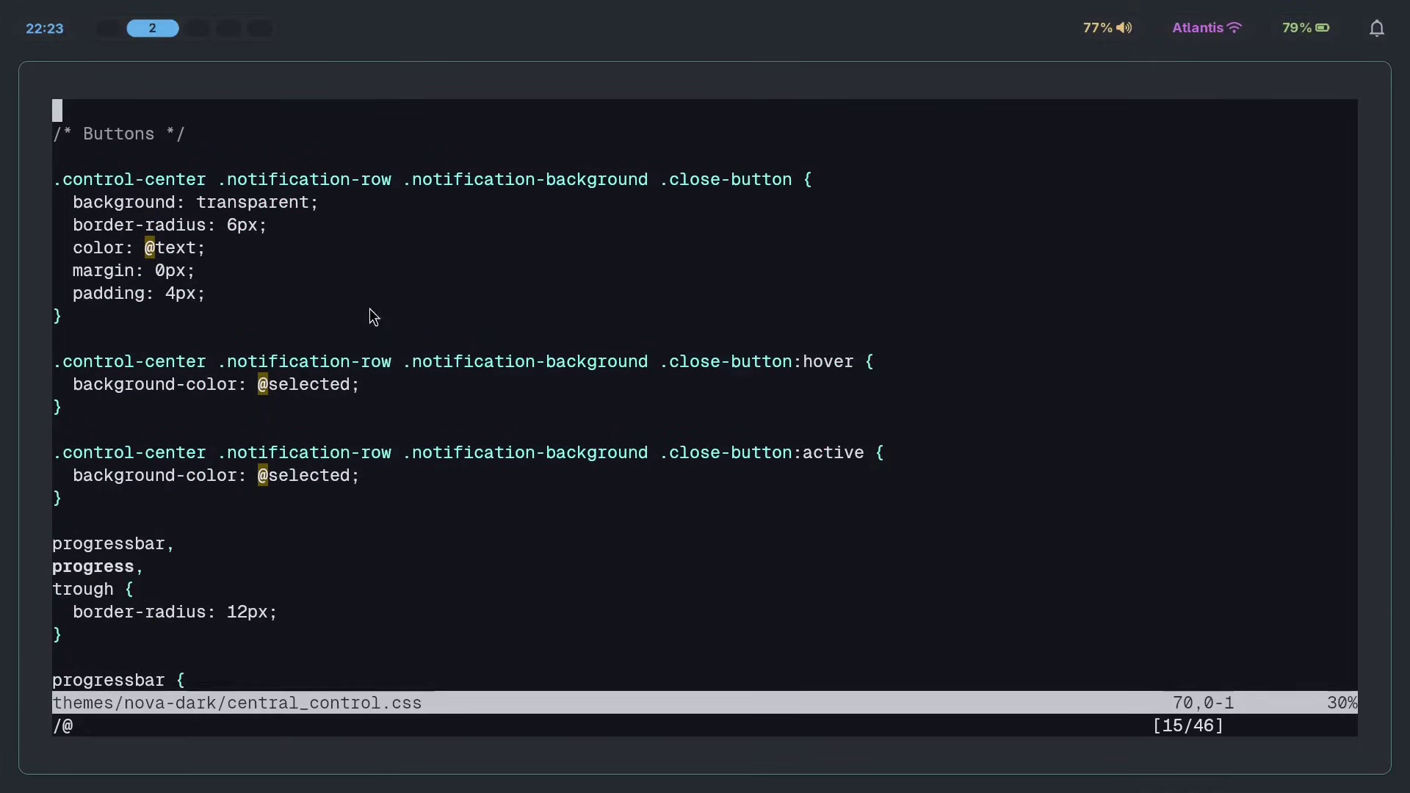
scroll(330, 250, down, 13)
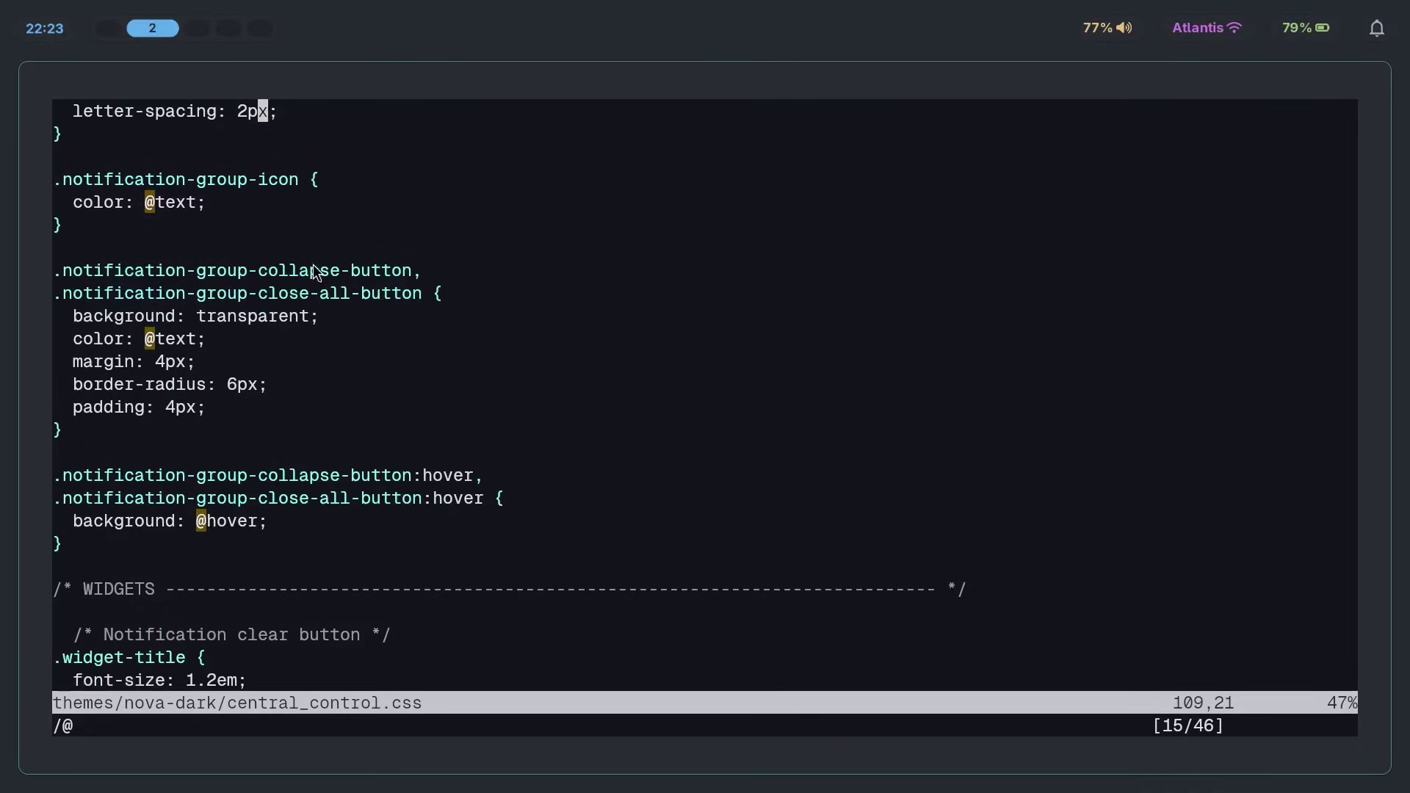
scroll(241, 233, up, 2)
scroll(463, 519, up, 20)
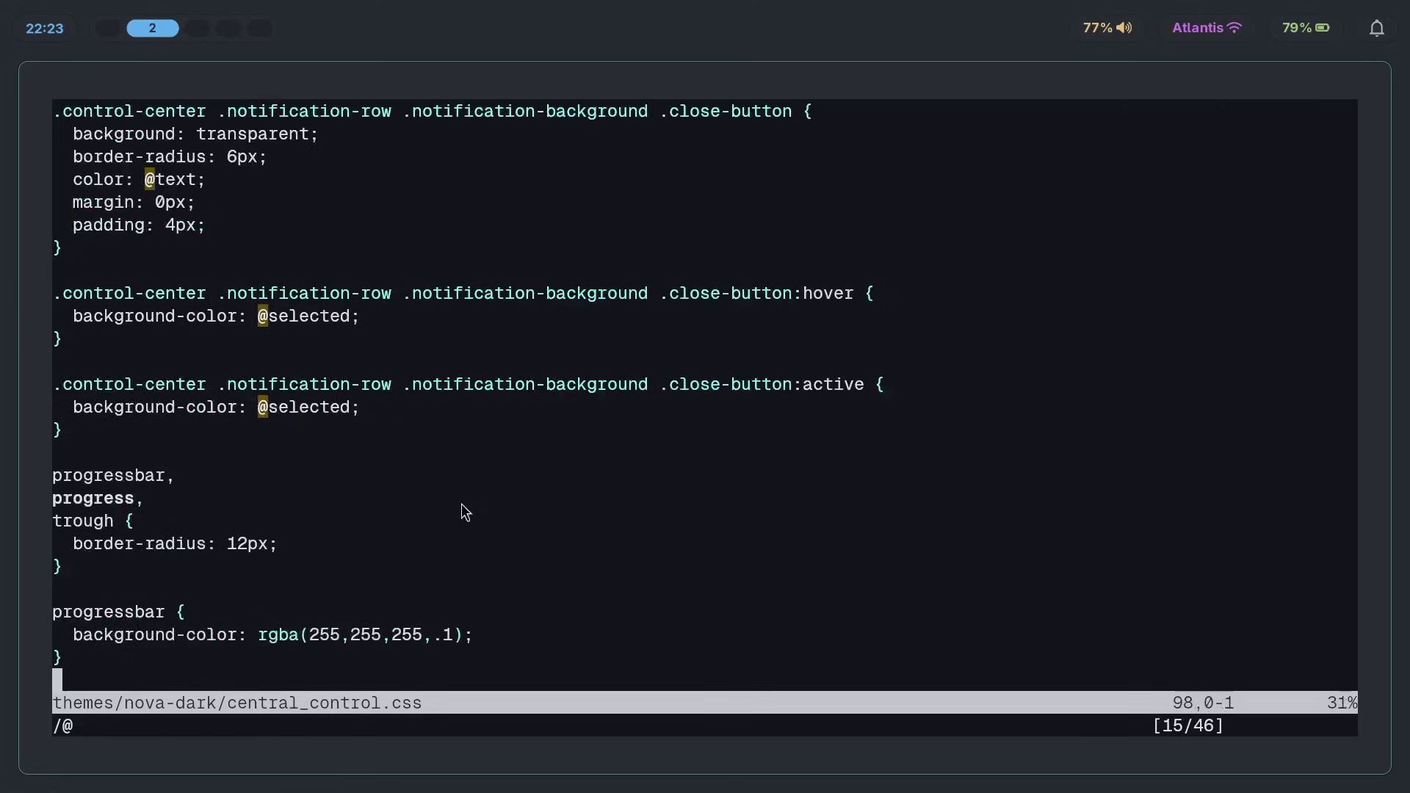
scroll(365, 378, up, 13)
scroll(299, 443, down, 20)
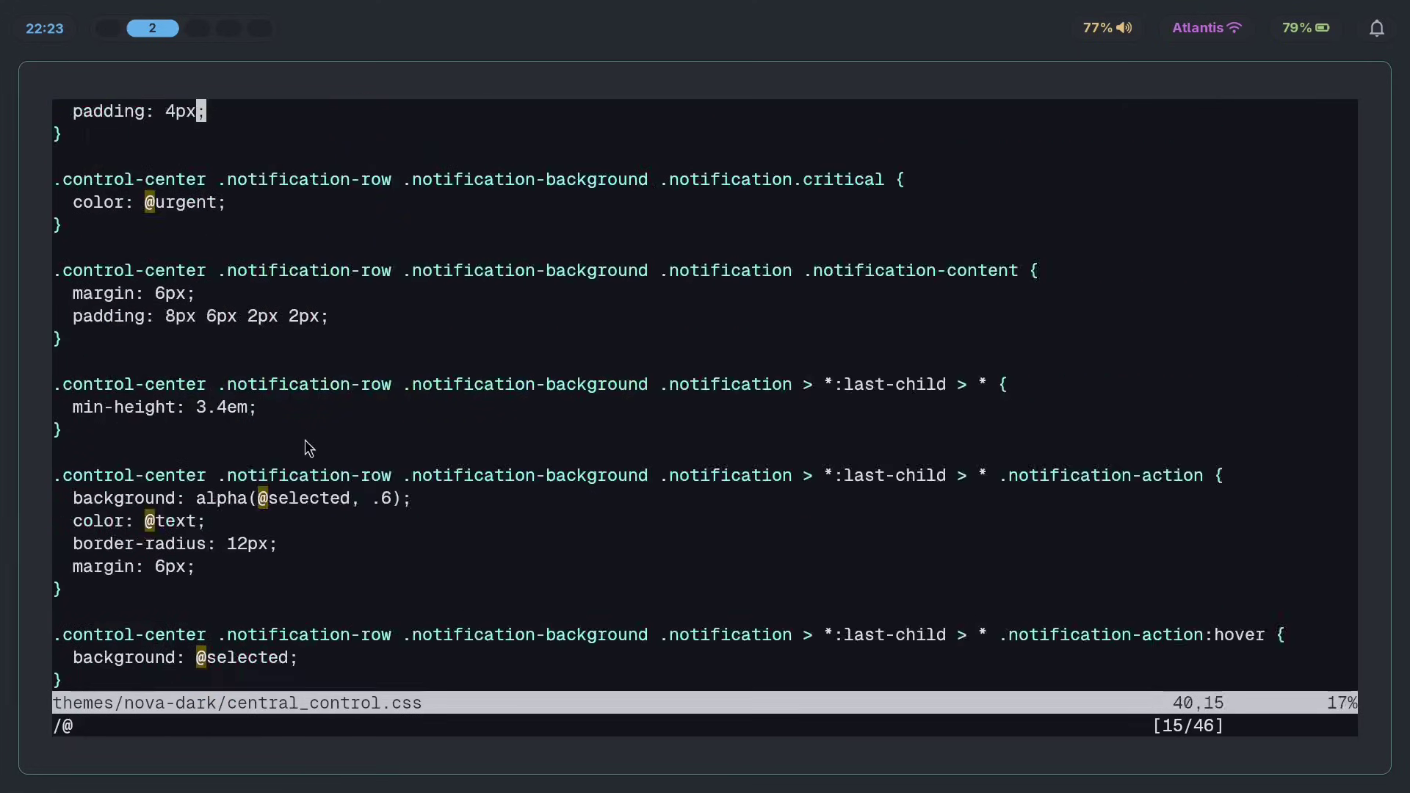
scroll(205, 334, down, 12)
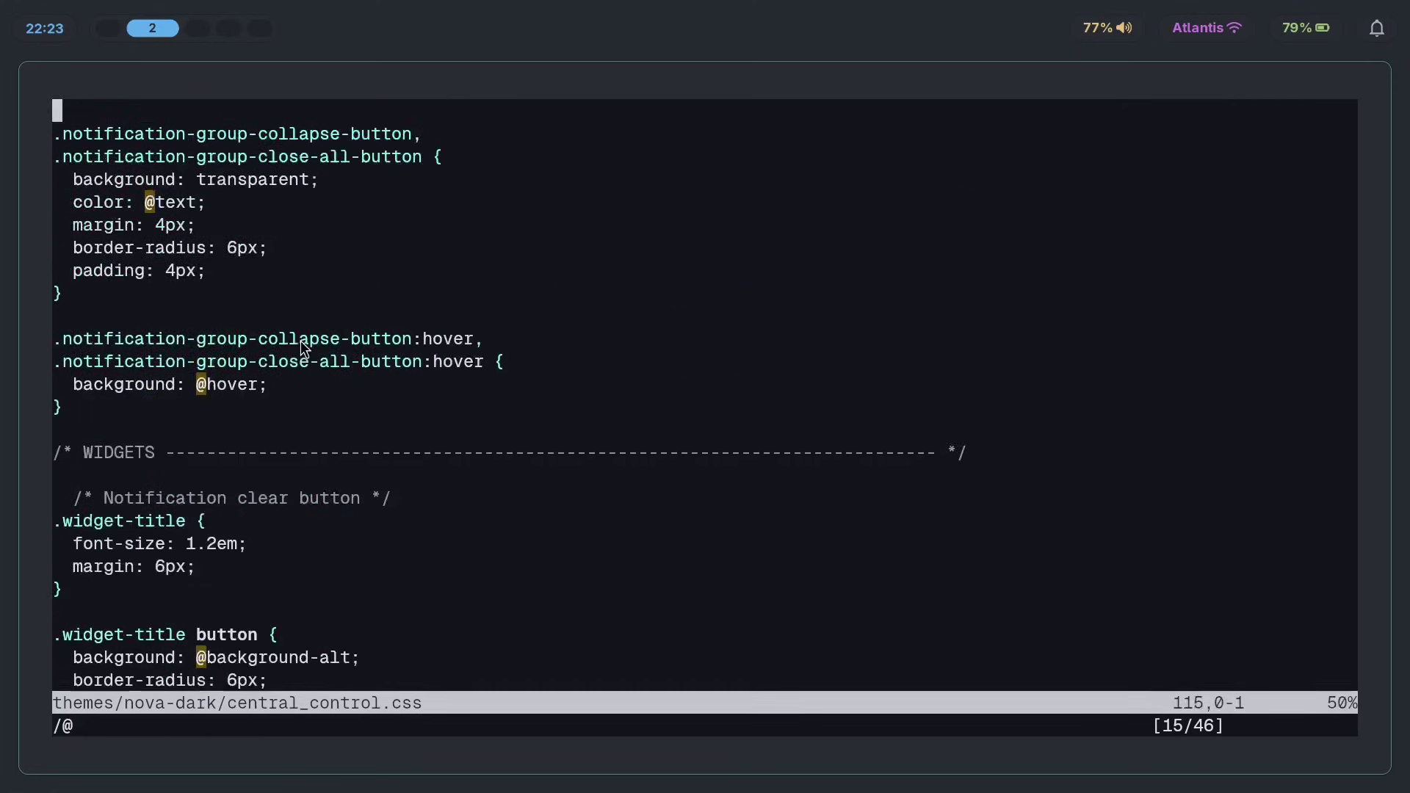
scroll(335, 336, down, 16)
scroll(374, 352, down, 5)
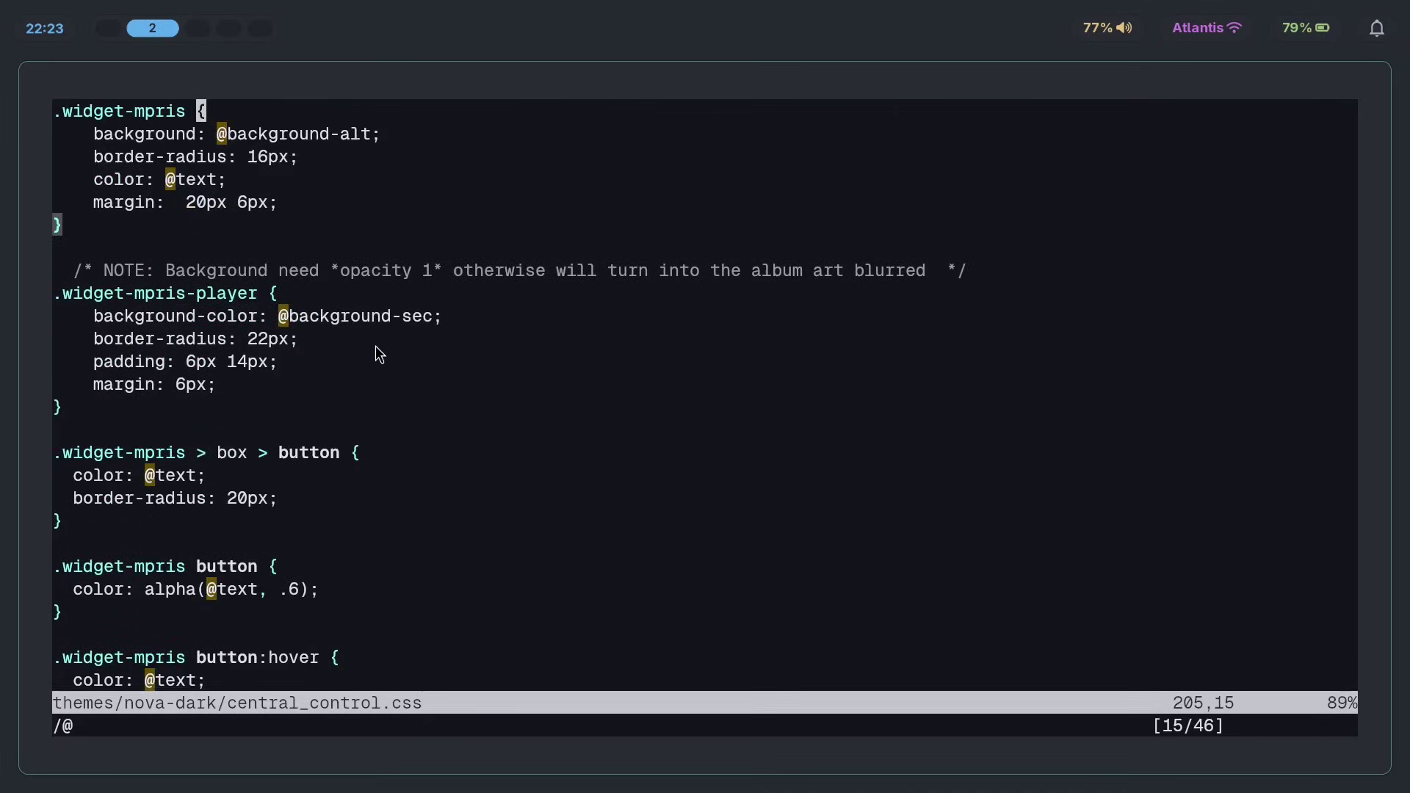
click(294, 320)
drag(397, 326, 432, 323)
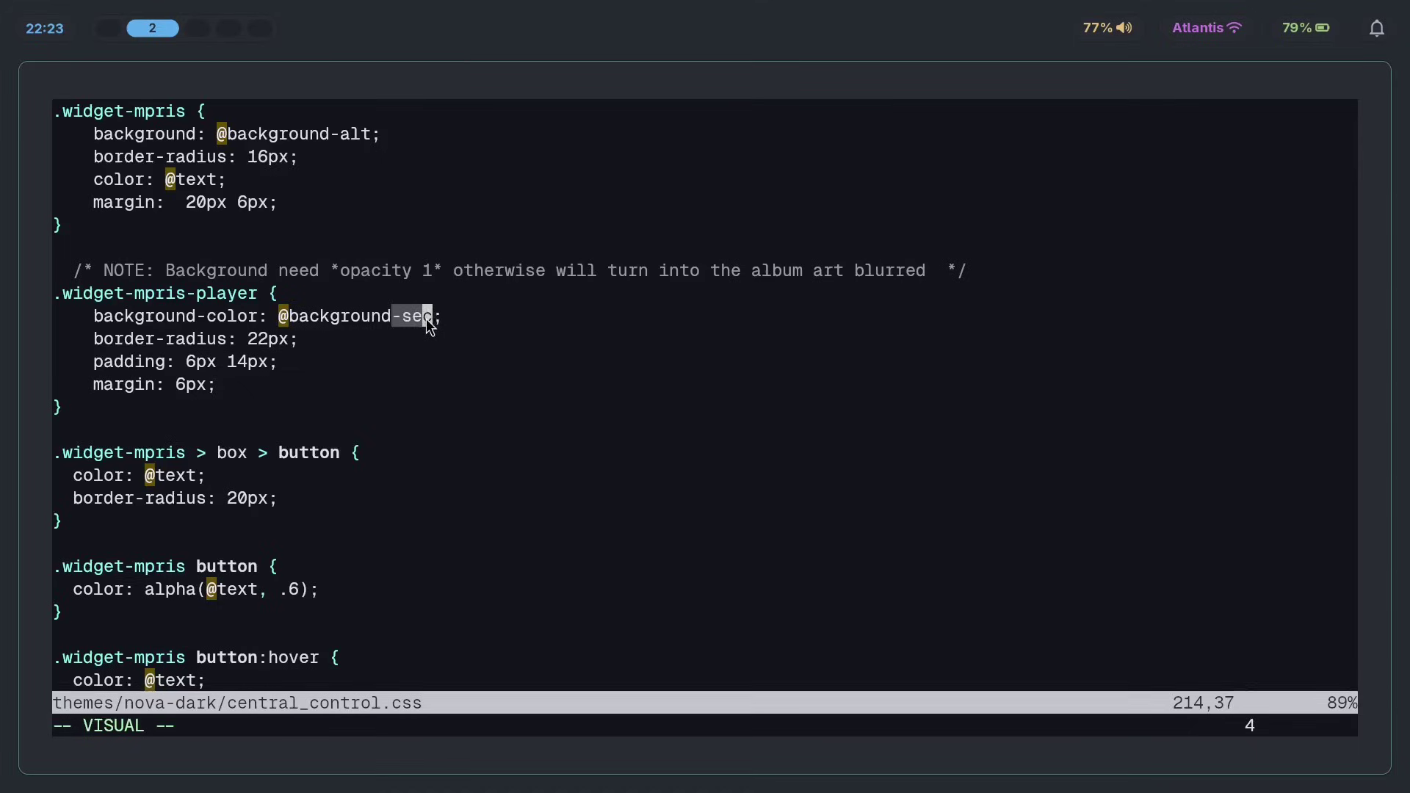
key(d)
scroll(333, 360, down, 13)
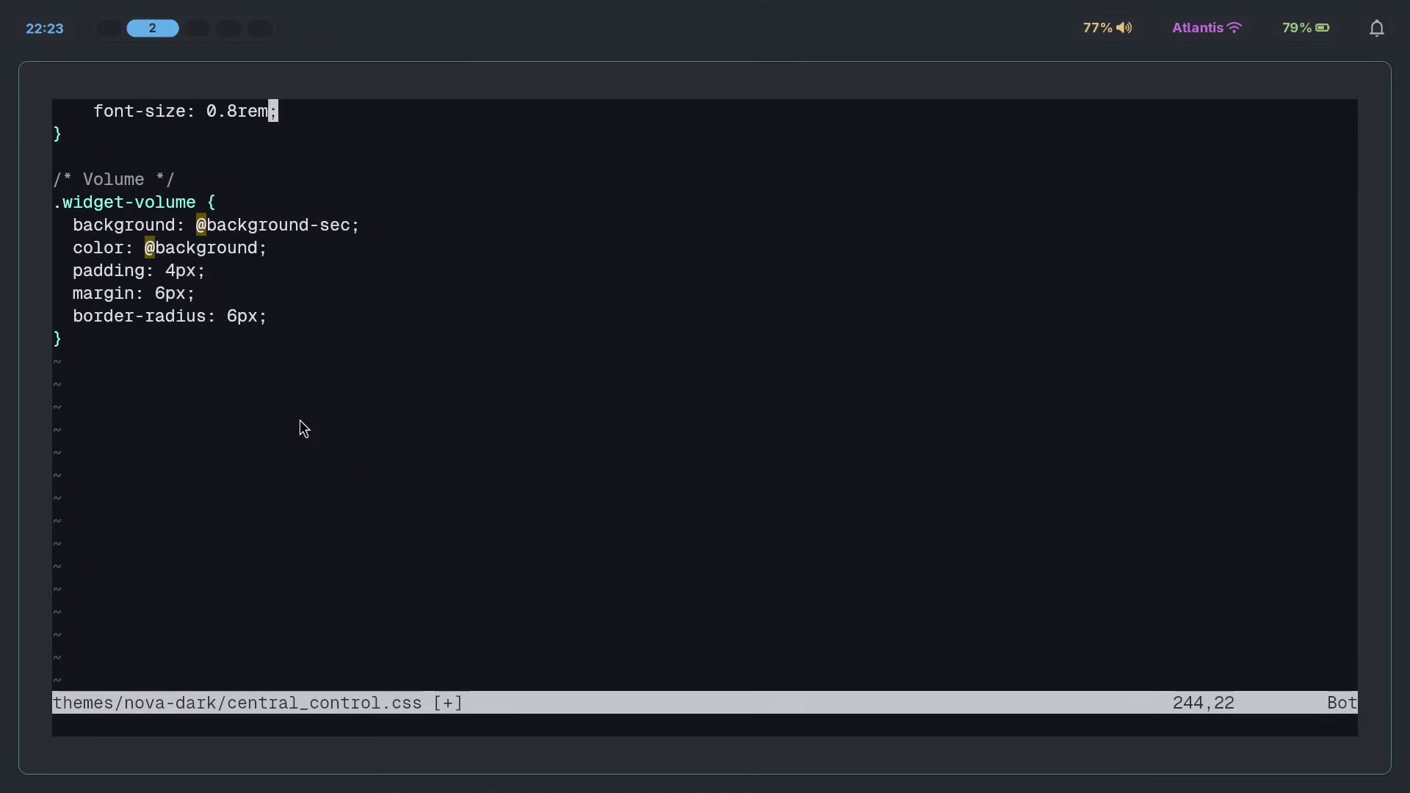
drag(312, 224, 349, 229)
text(d)
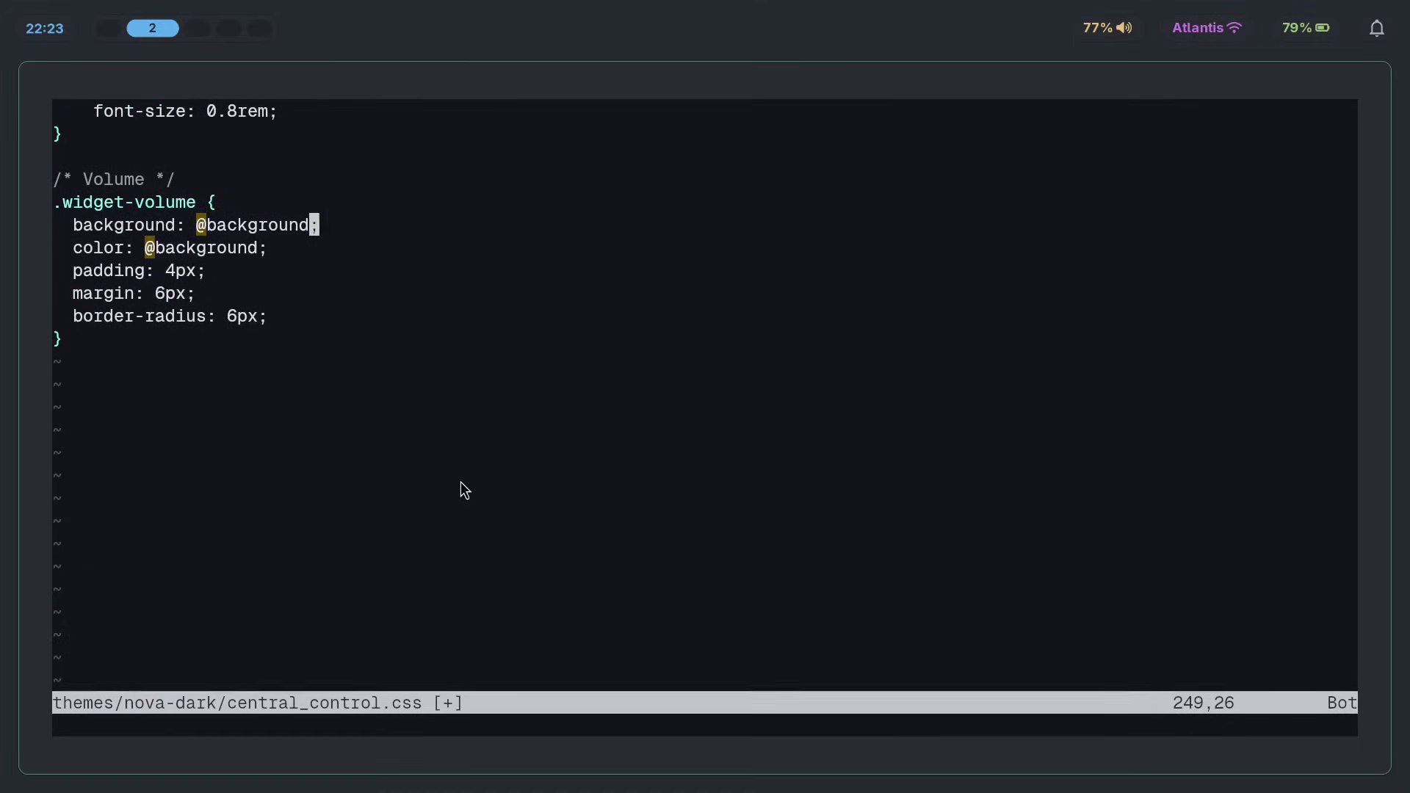
text(j:w)
key(Return)
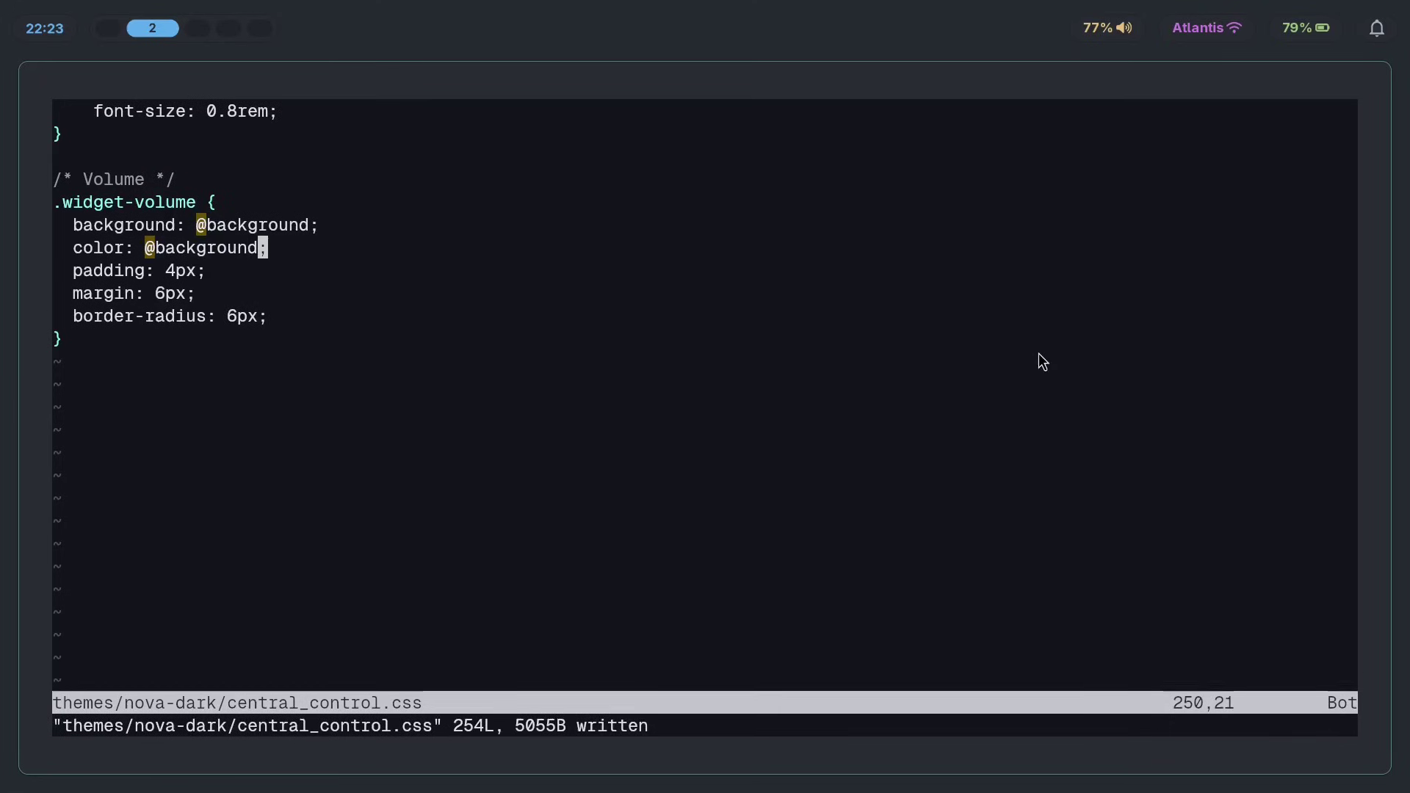
In a new terminal on workspace 1, run 'killall -9 swaync' then 'swaync &'.
click(1377, 27)
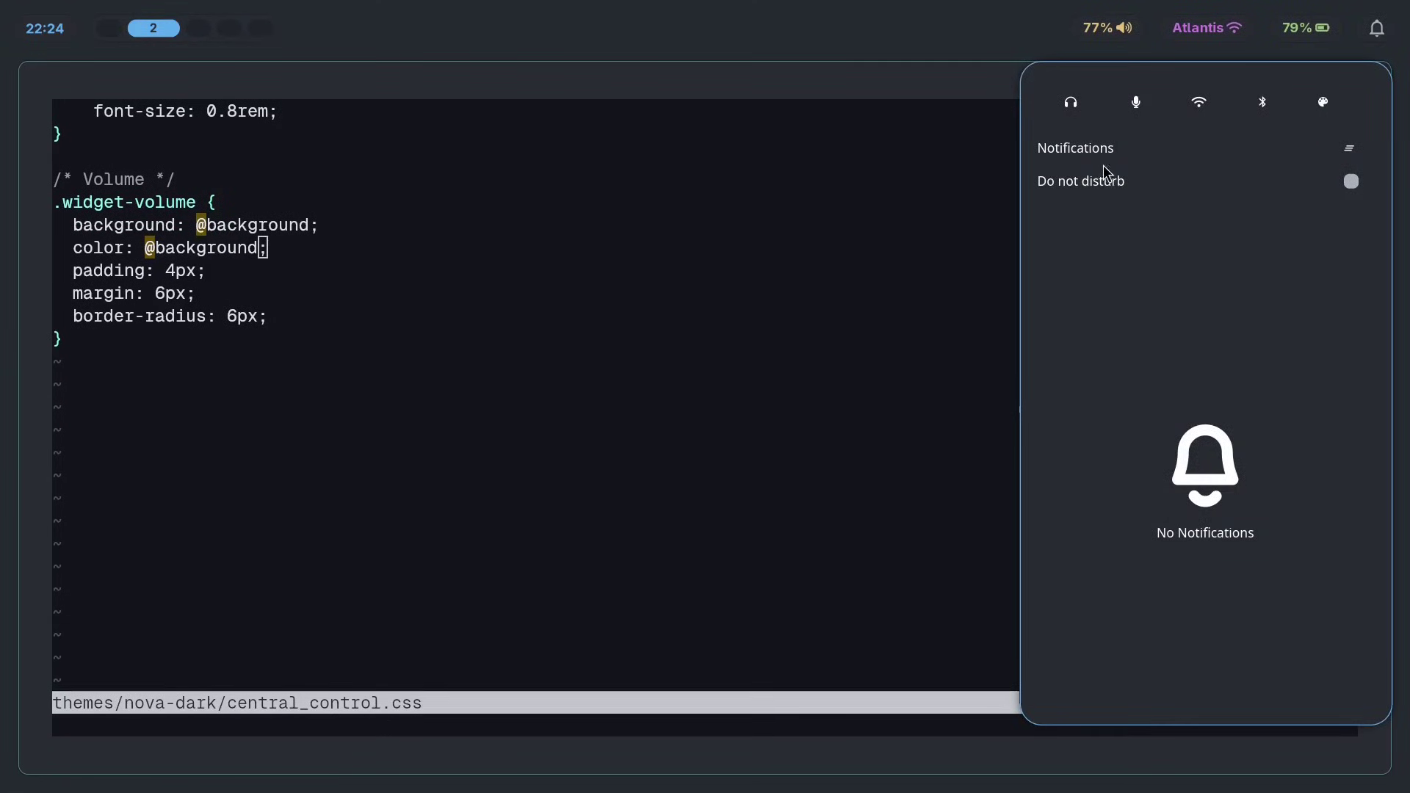
key(Escape)
key(super+1)
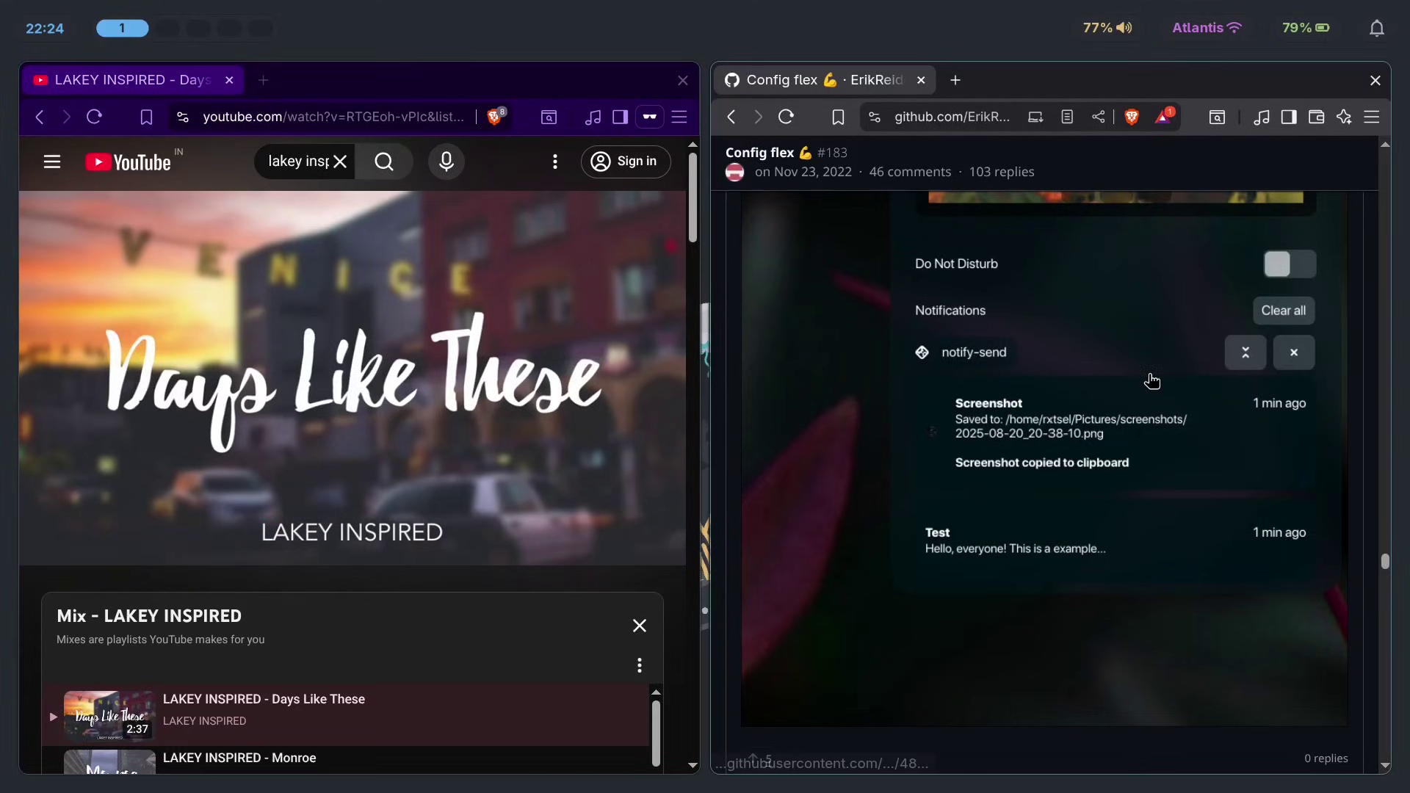
key(super+q)
text(killall -)
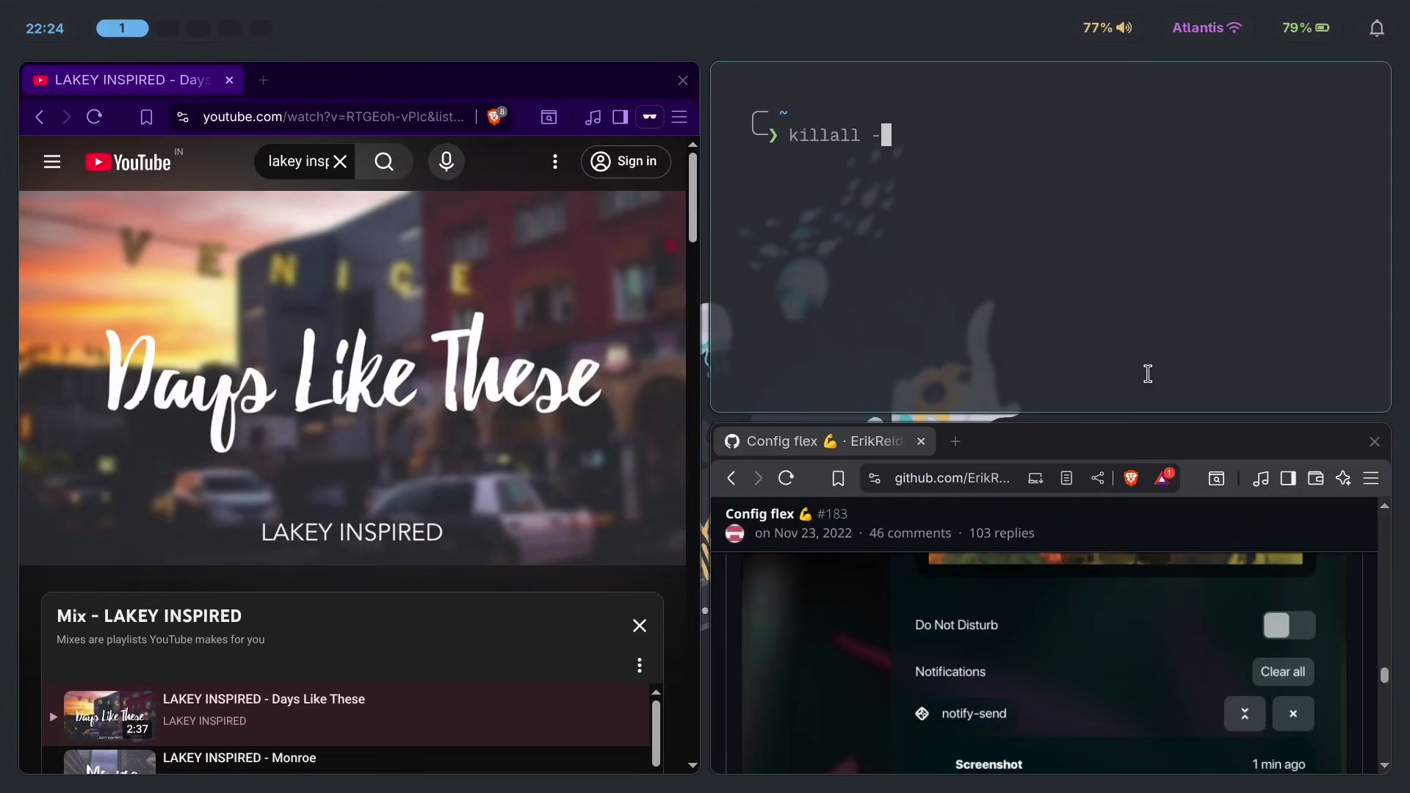
text(9 swaync)
key(Return)
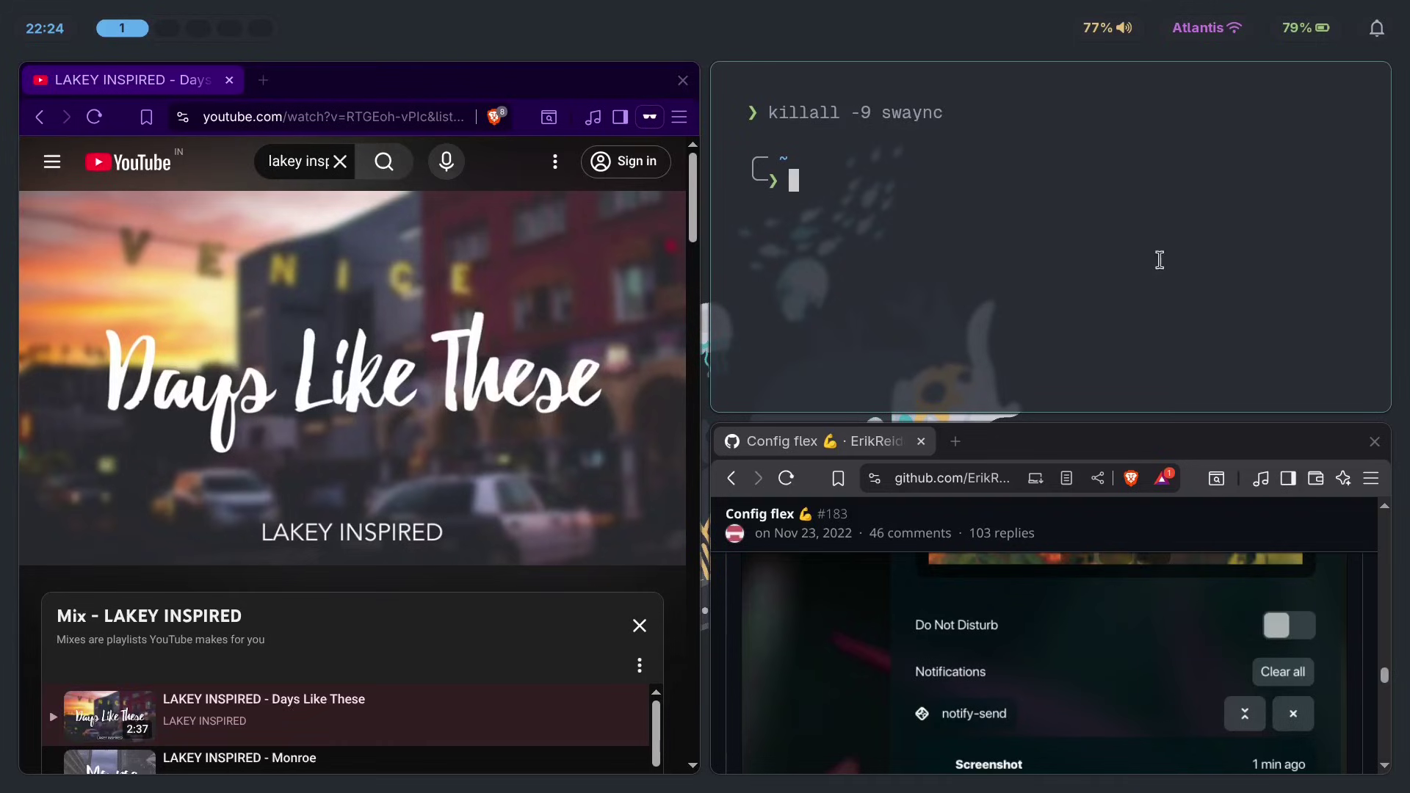
text(swaync &)
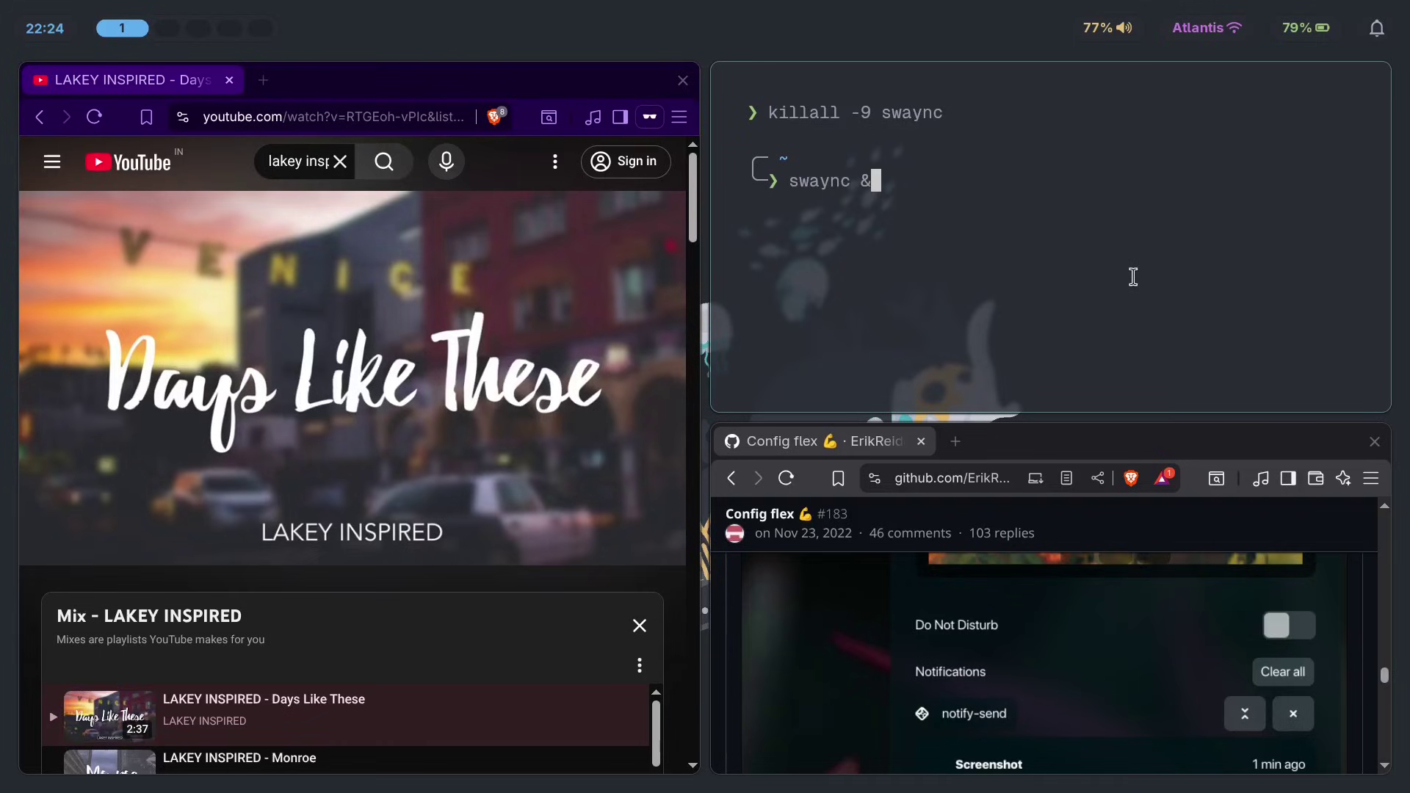
key(Return)
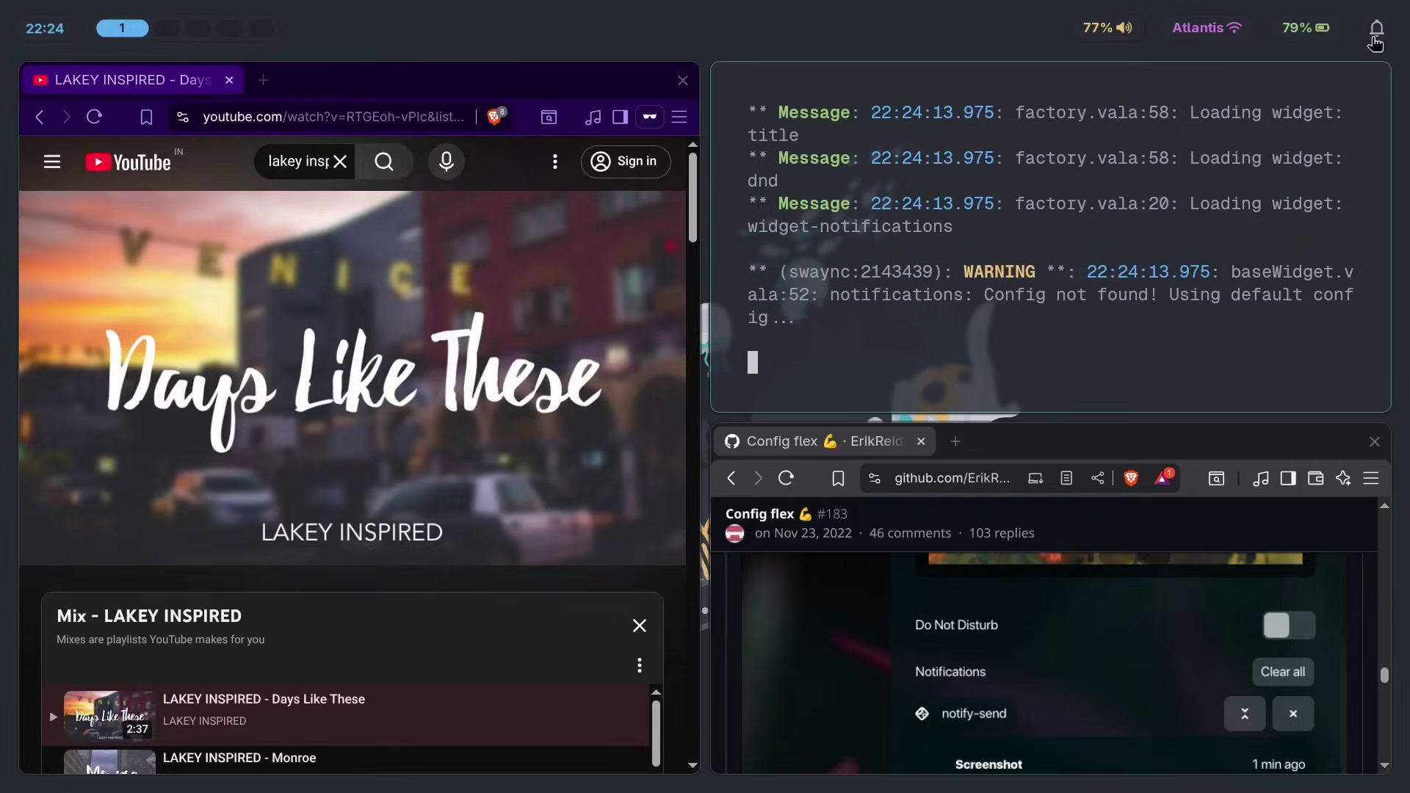
Preview the restyled control center, close the terminal and YouTube window, and return to the stylesheet.
click(1371, 38)
key(ctrl+c)
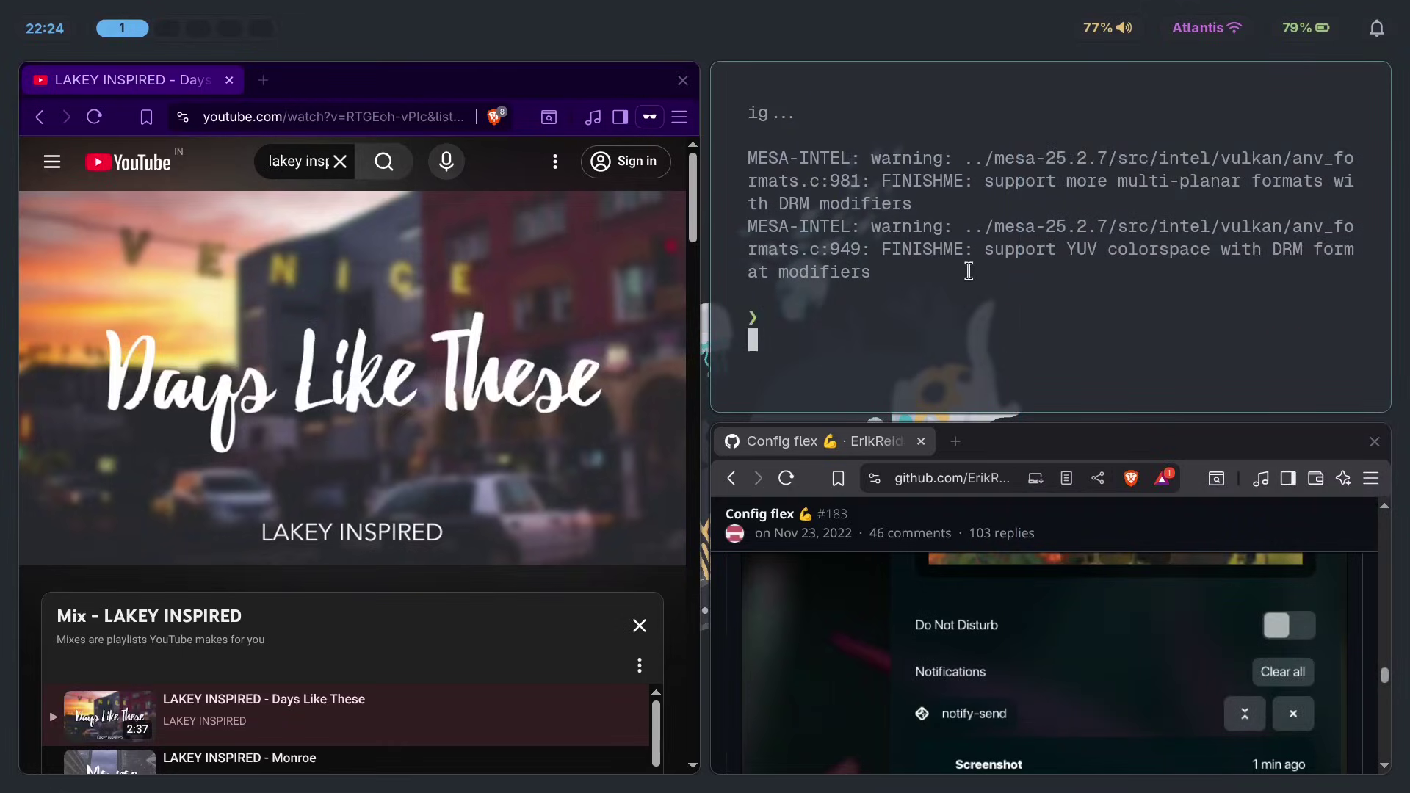
key(ctrl+d)
click(229, 80)
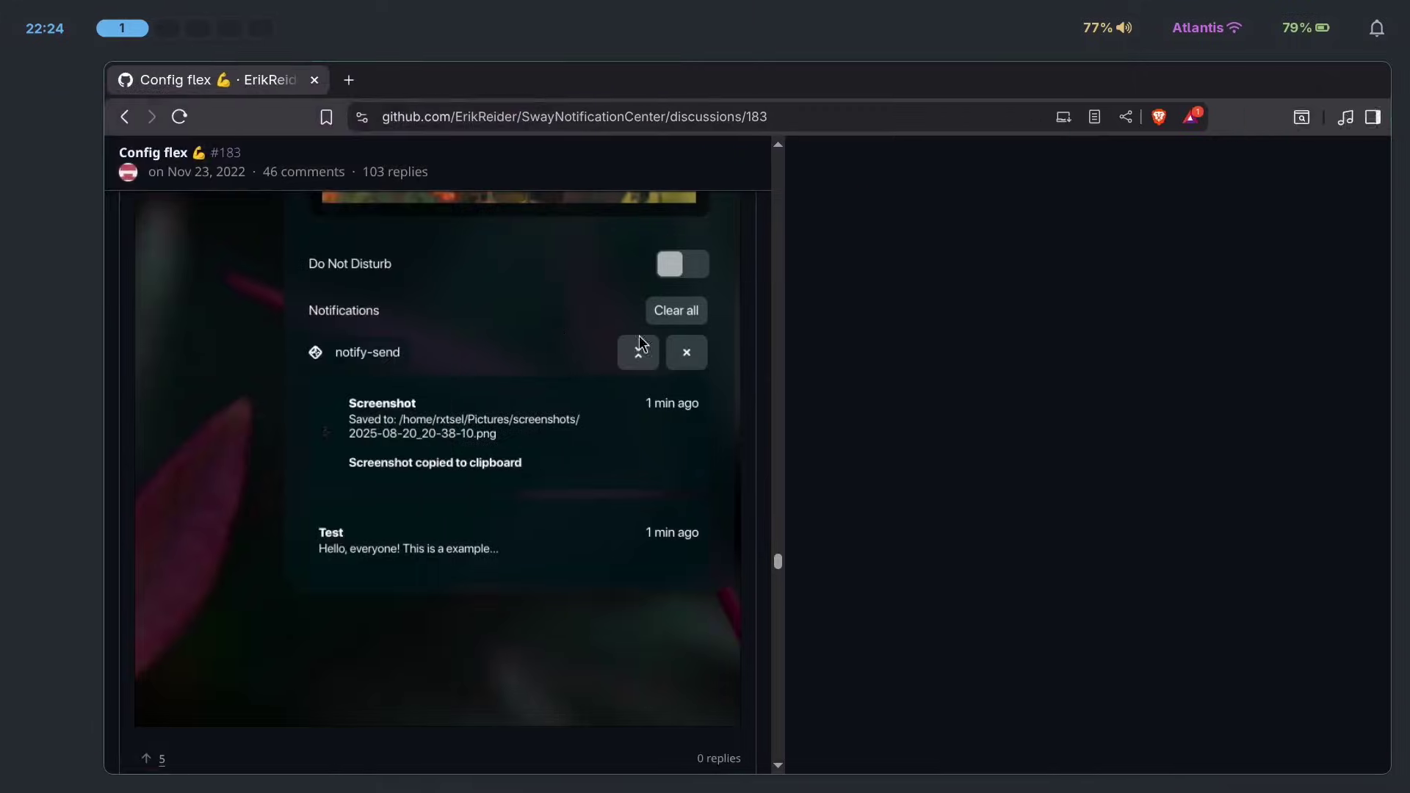
key(super+2)
scroll(283, 459, up, 7)
key({)
key({)
key({)
key(g)
key(g)
key(braceright)
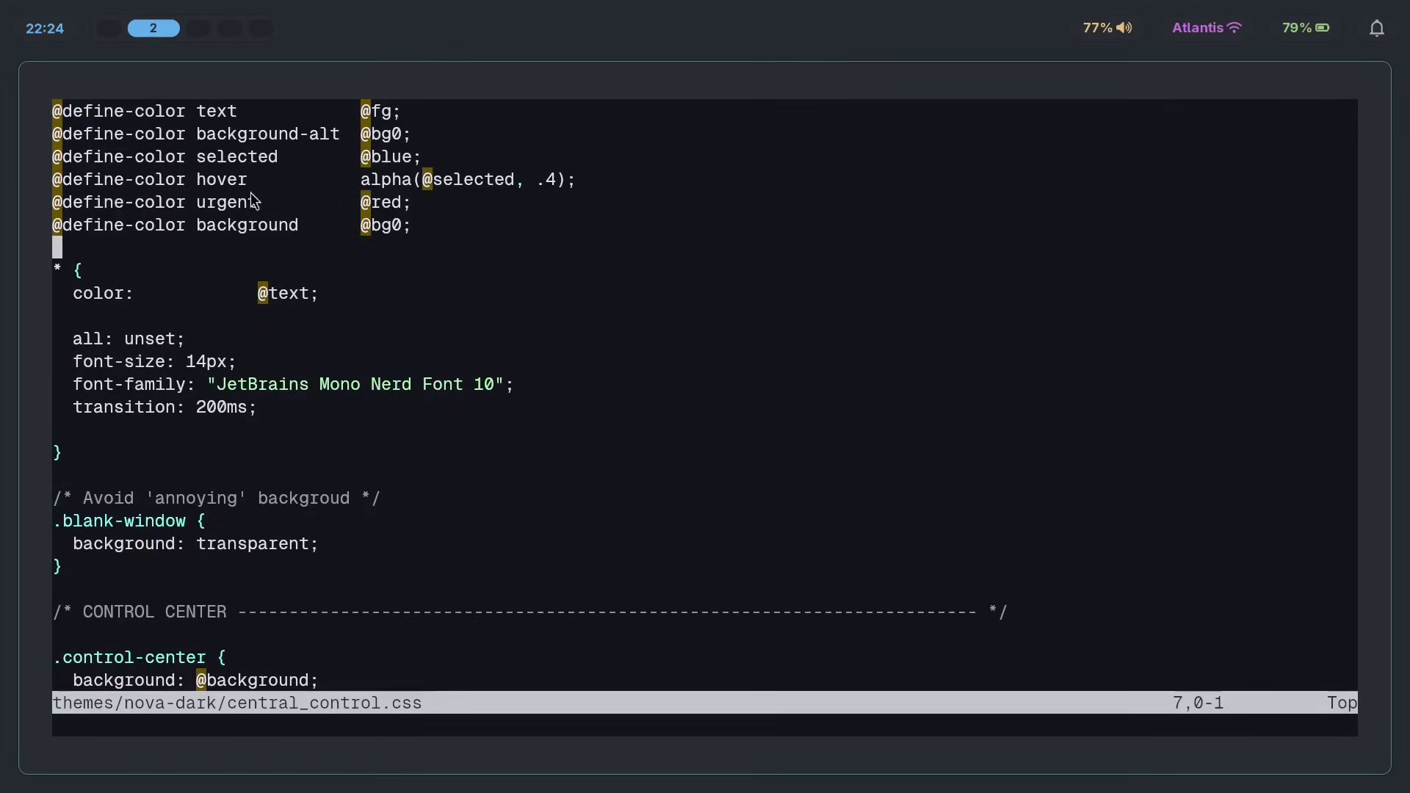
drag(323, 248, 57, 100)
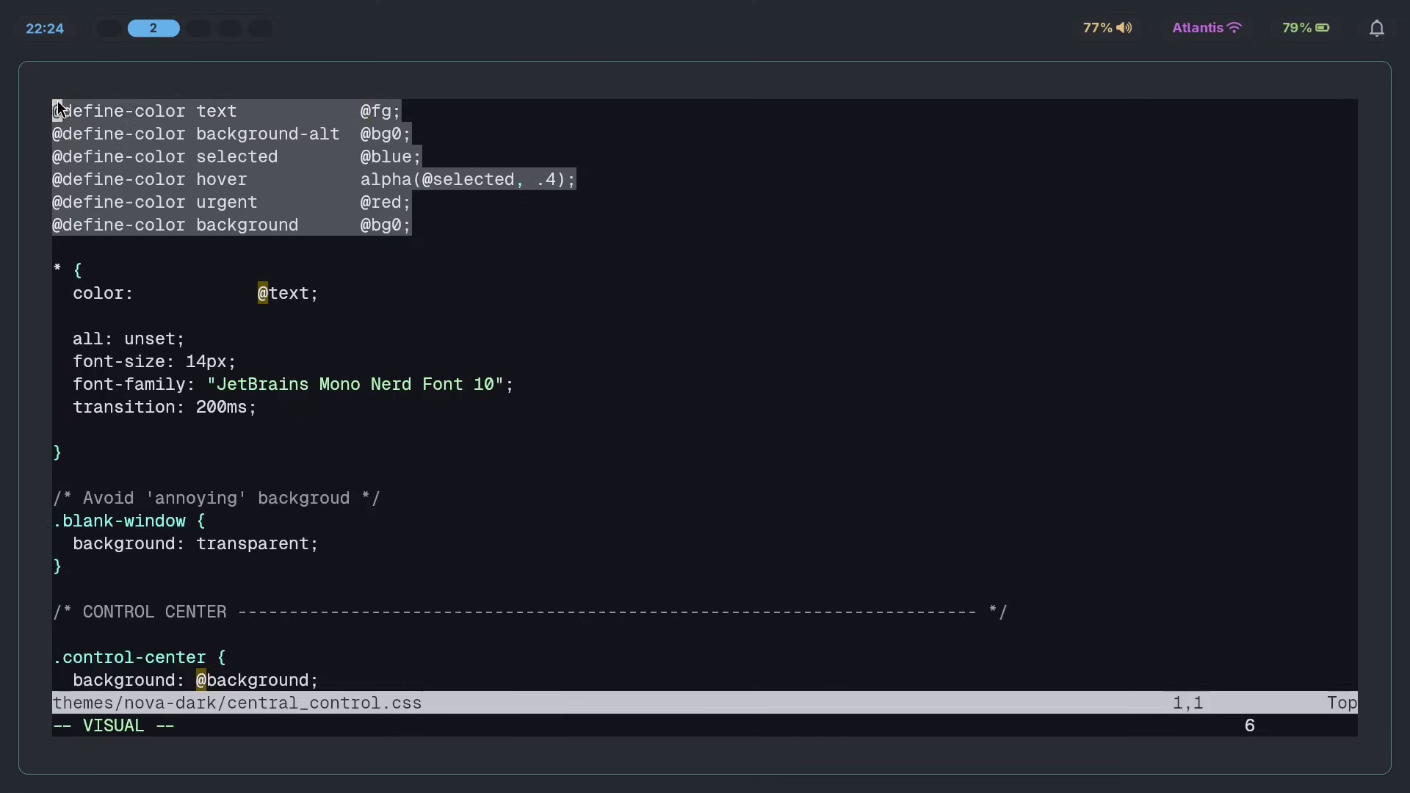
click(287, 272)
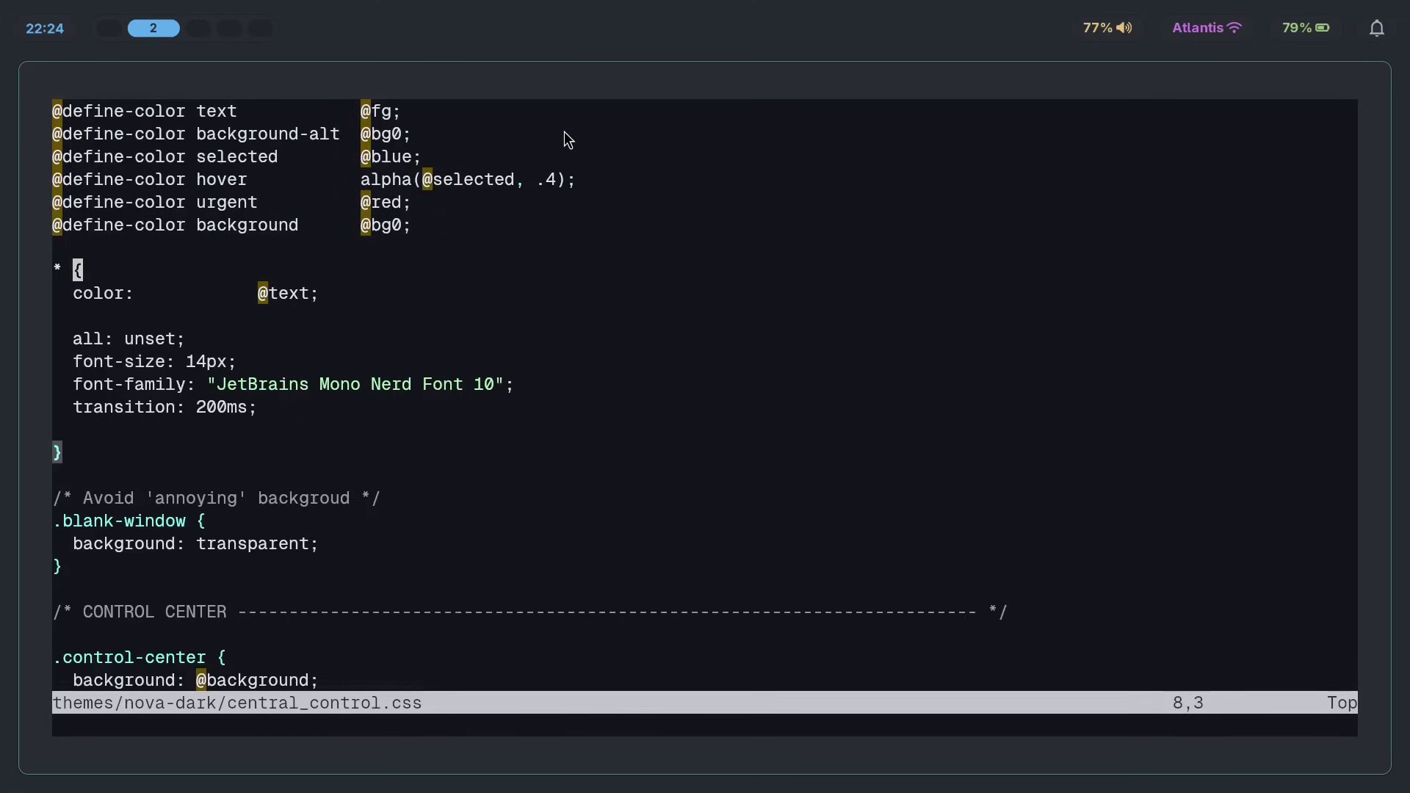
Compare with the control center on workspace 1, then open a terminal beside Neovim.
key(super+1)
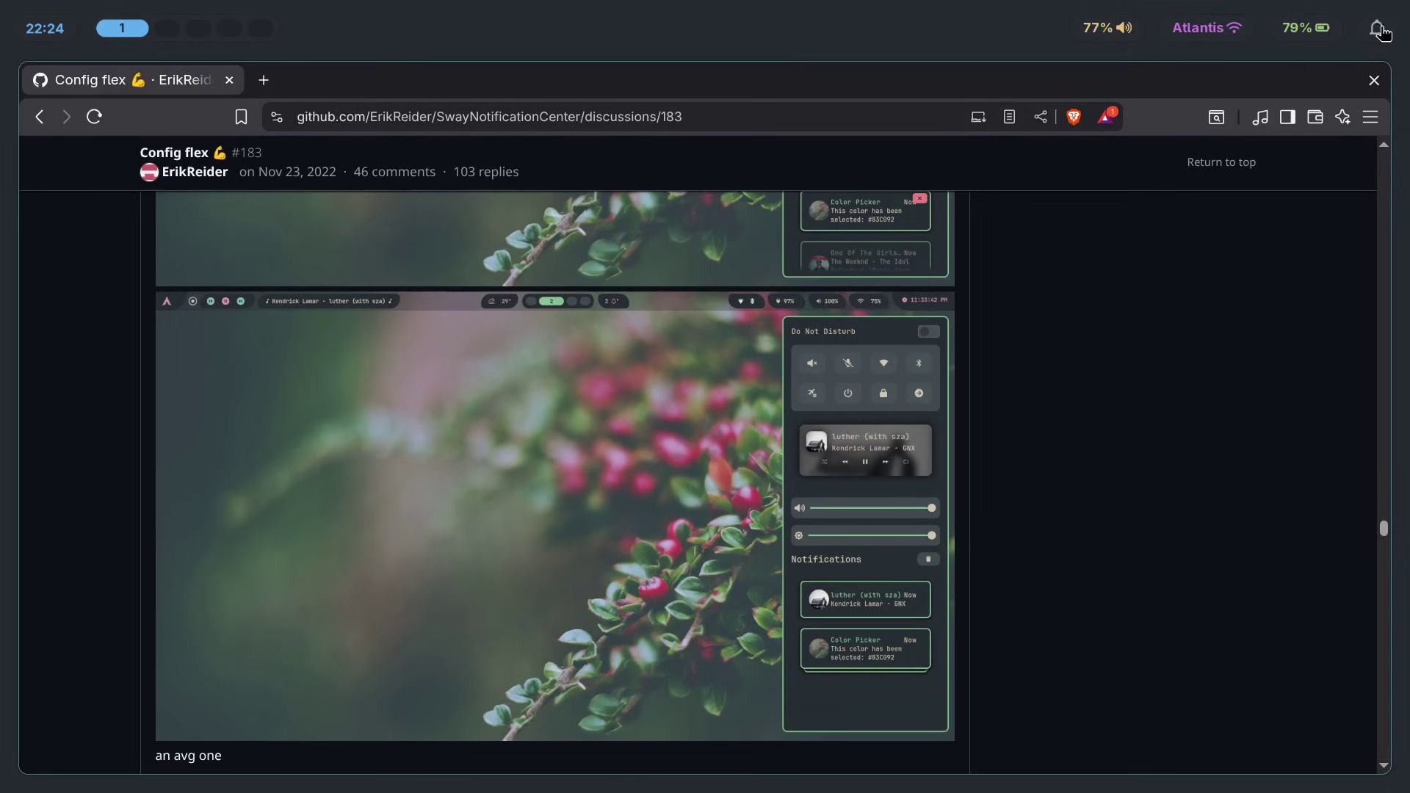
click(1371, 43)
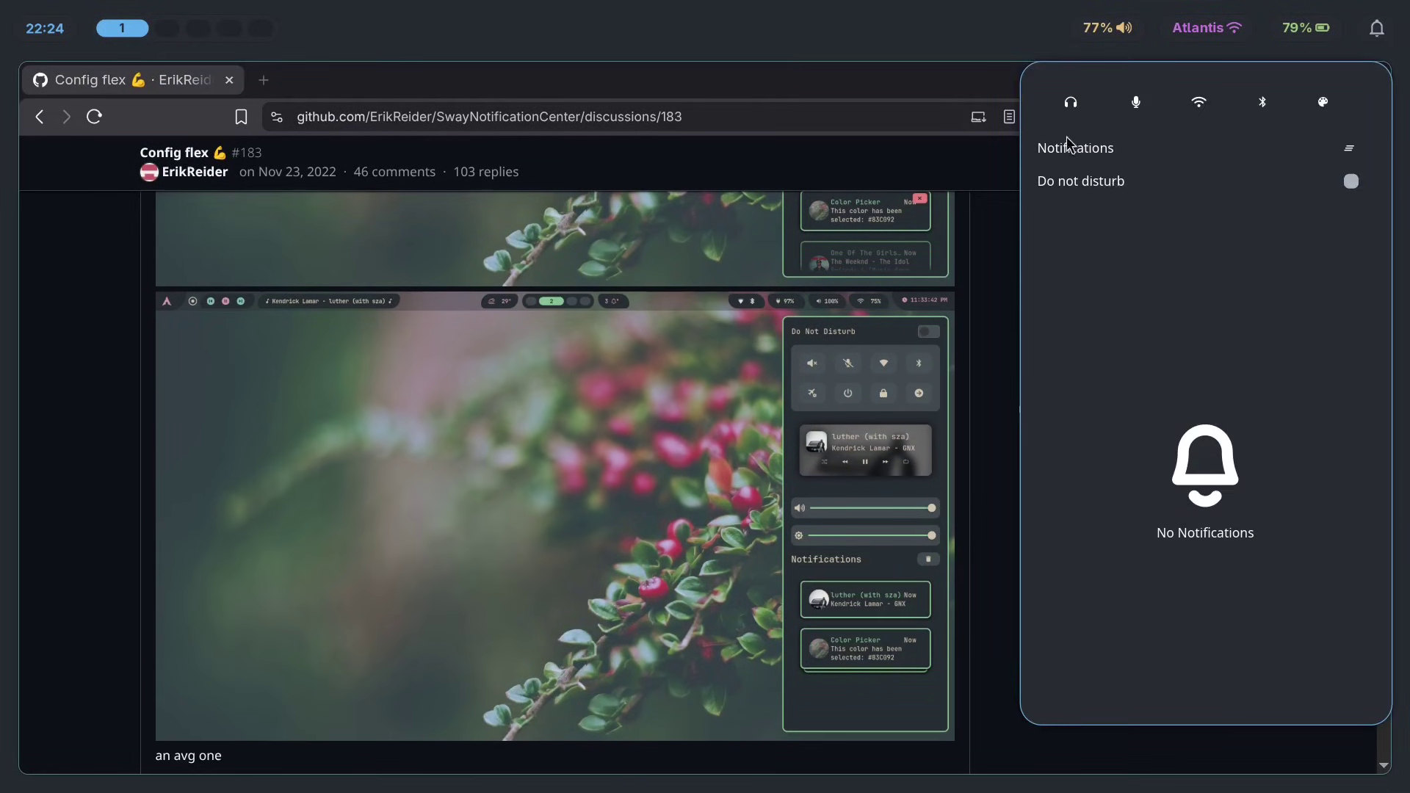
key(super+2)
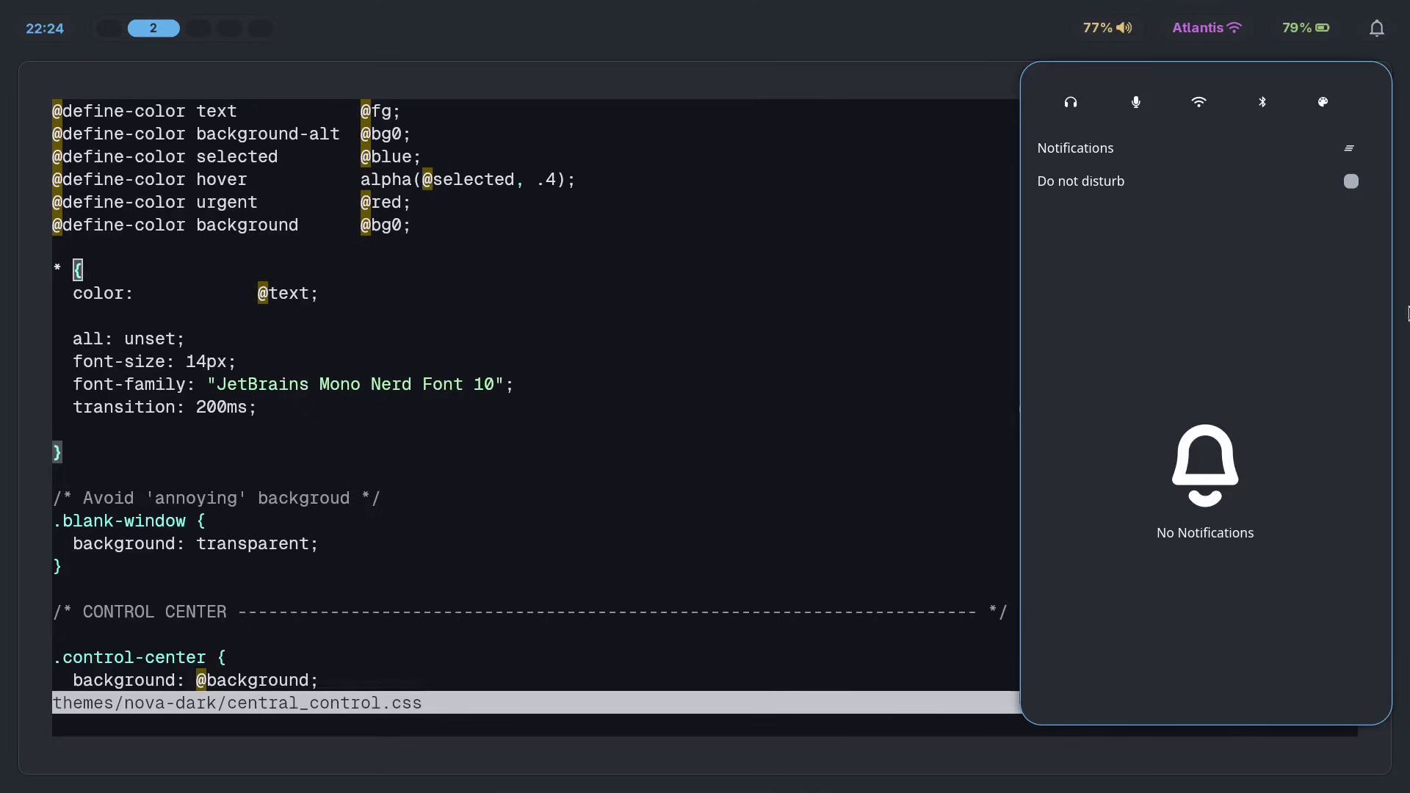
key(super+Return)
Run 'notify-send hello hello', dismiss the popup, and check the control center.
text(notify-send hello hello)
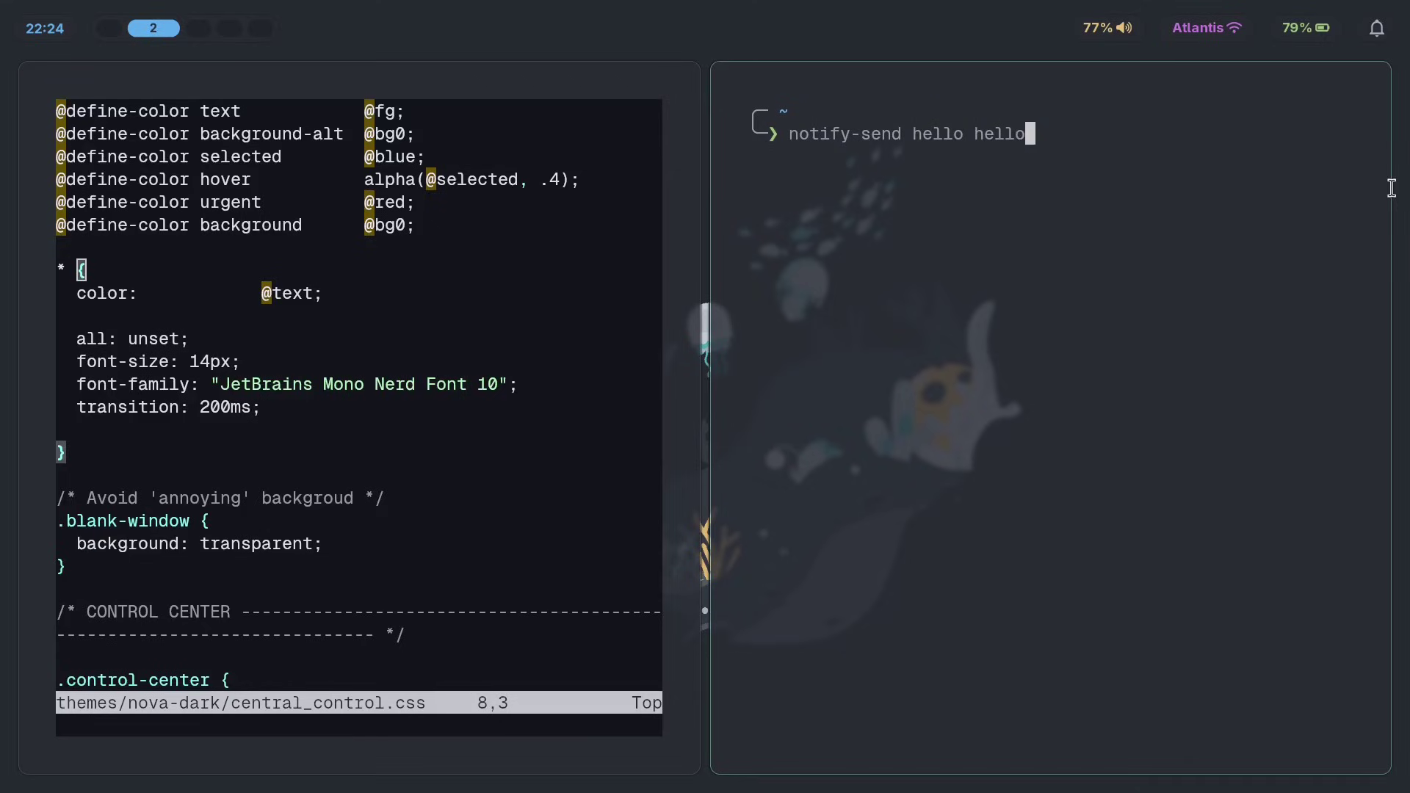
key(Return)
mouse_move(1183, 115)
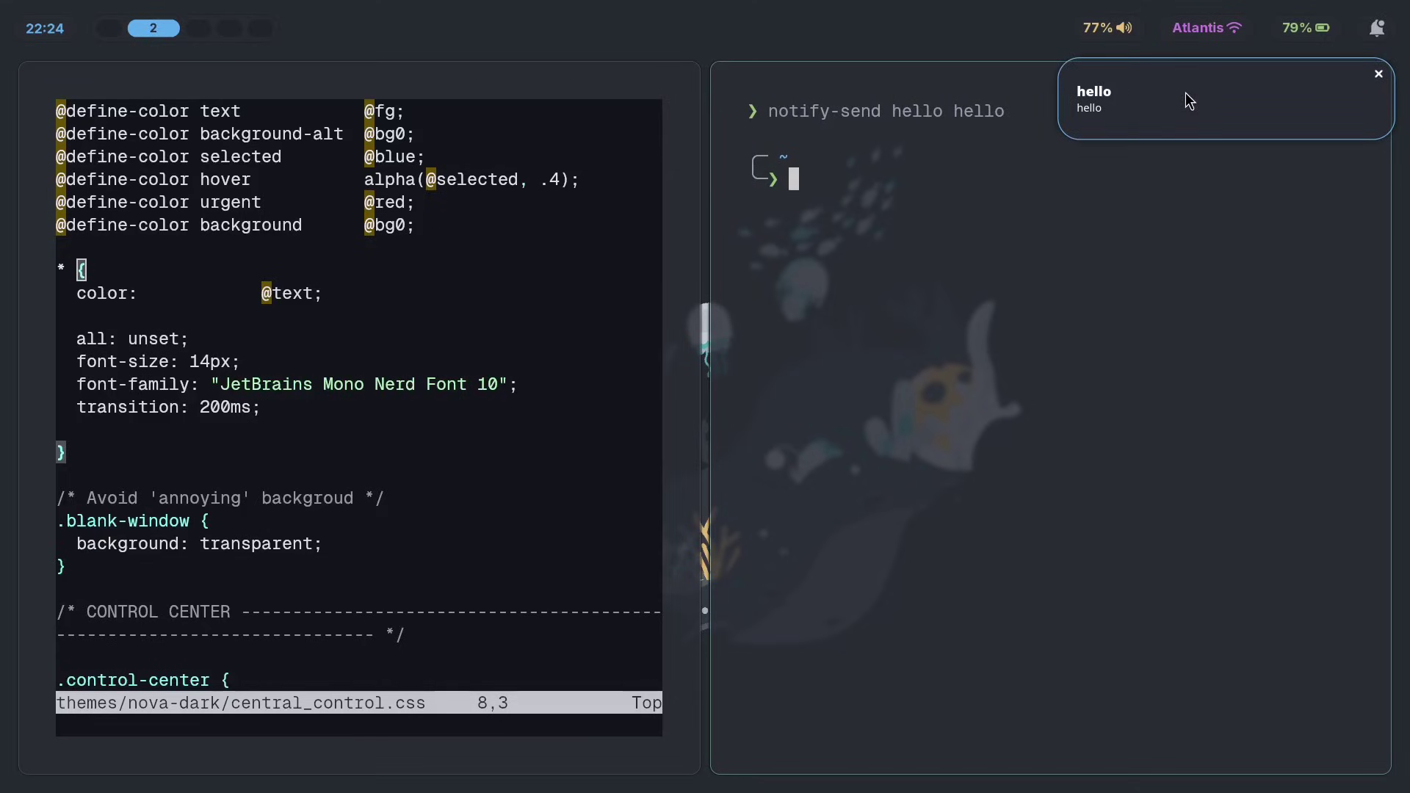
click(1241, 126)
click(1378, 29)
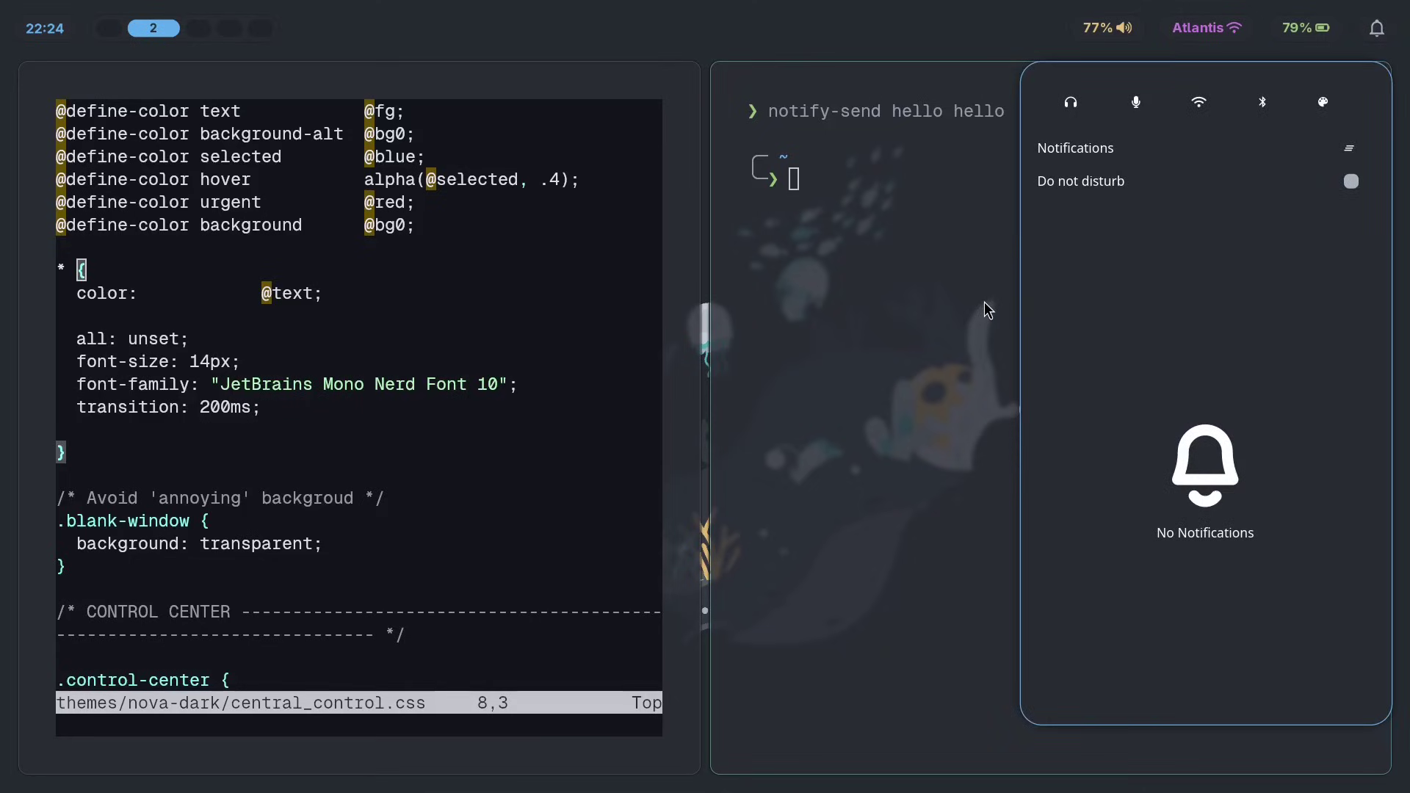
click(958, 296)
Resend the hello notification and view it listed in the control center.
key(Up)
key(Return)
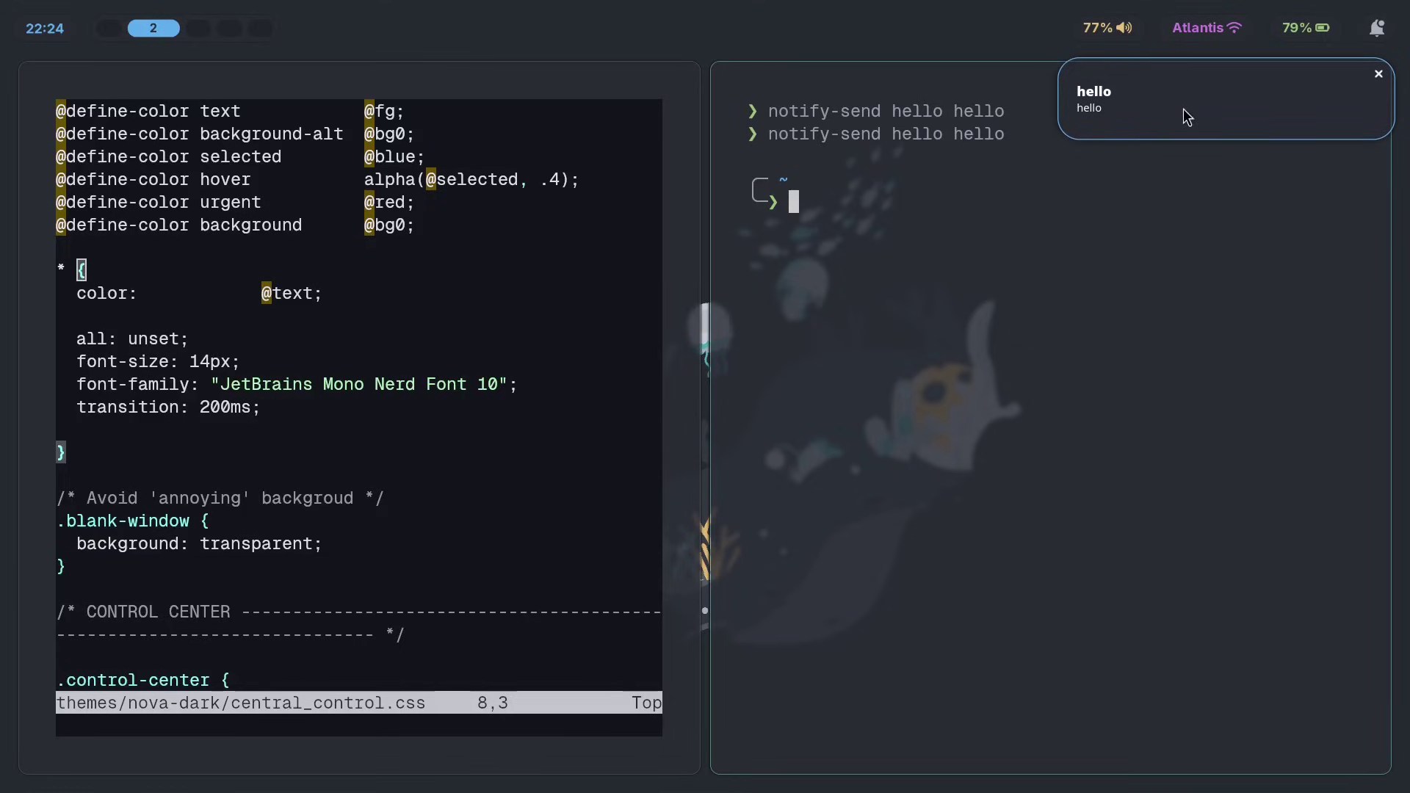
click(1373, 27)
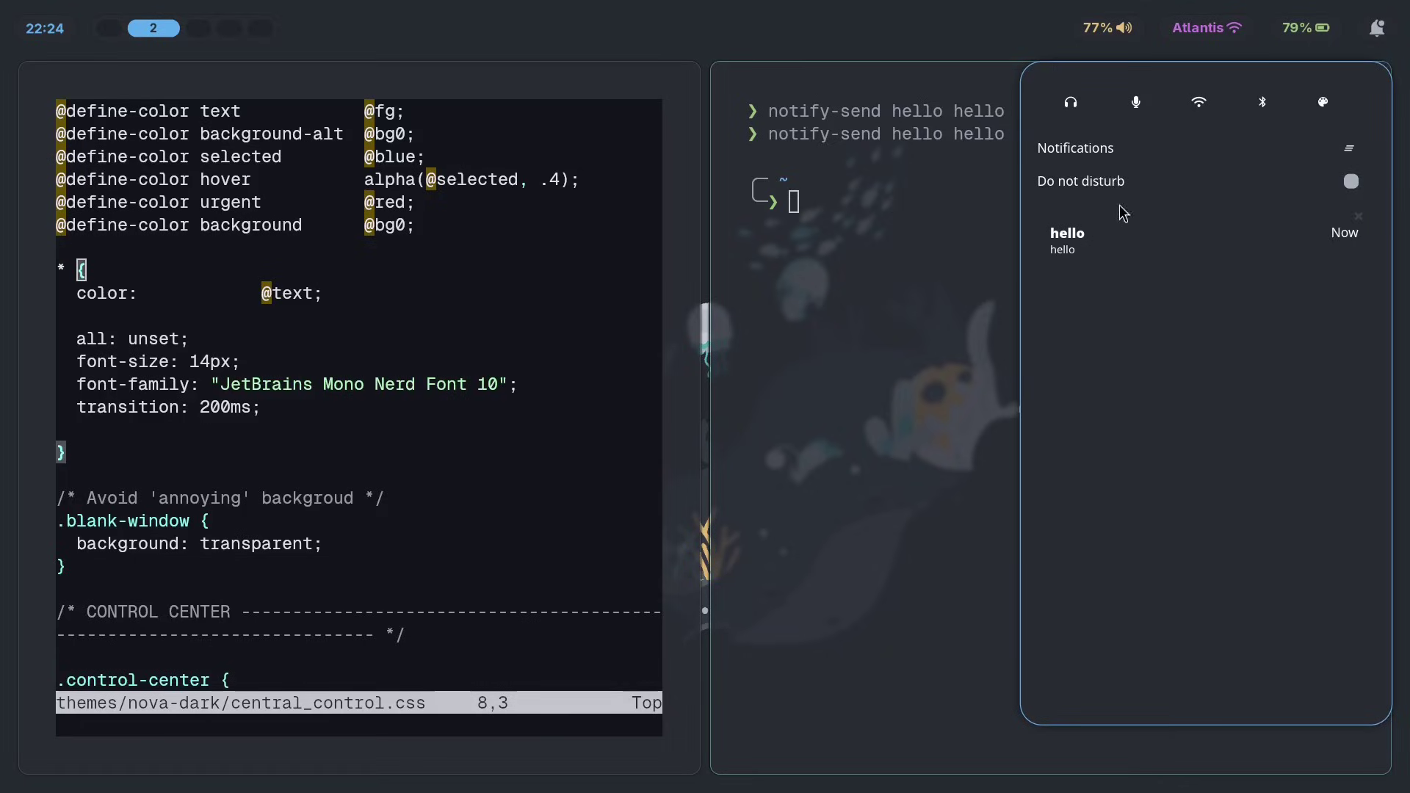
click(874, 264)
Delete the blank line inside the stylesheet block.
click(297, 413)
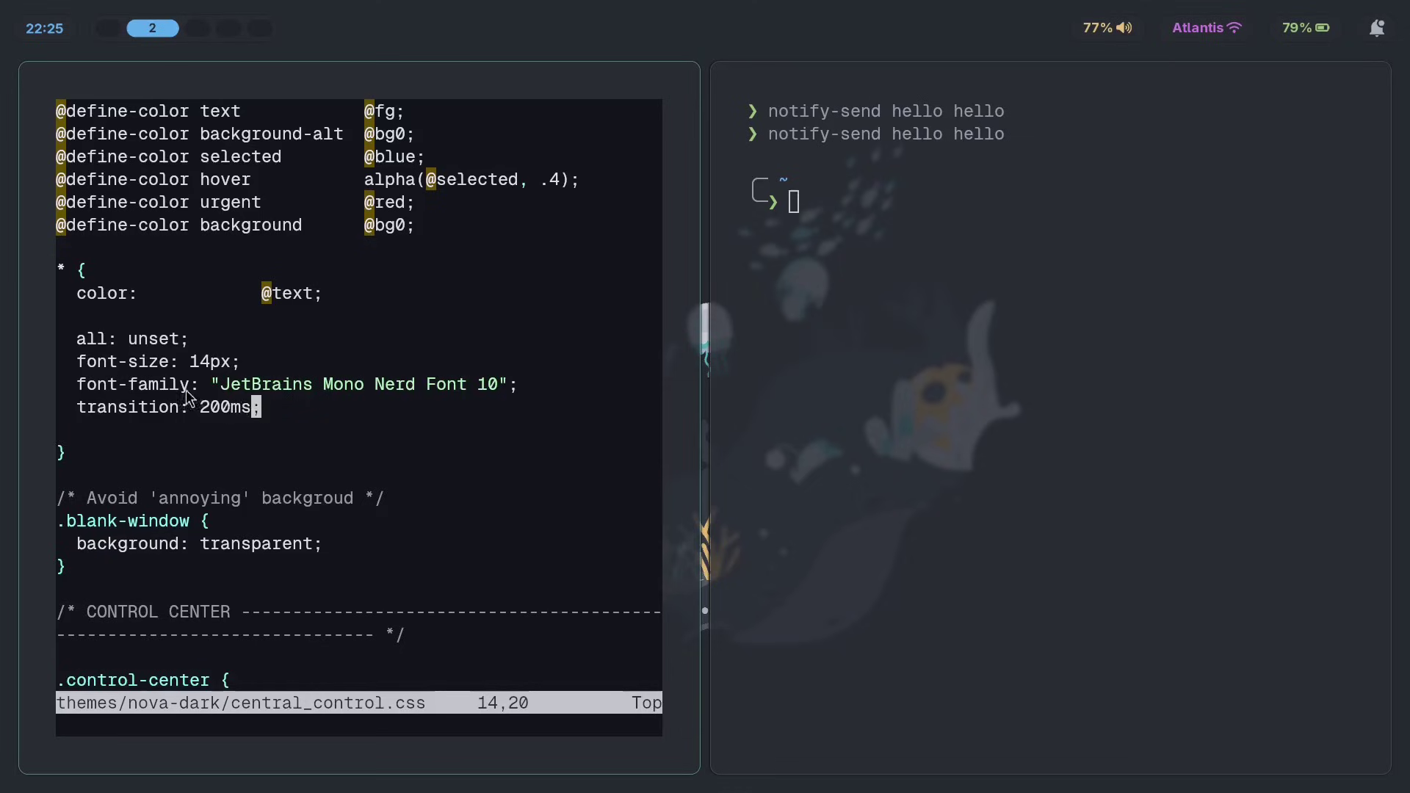
click(175, 433)
key(d)
key(d)
Add "Adwaita Sans" as the first font-family entry and save the stylesheet.
drag(222, 384, 246, 384)
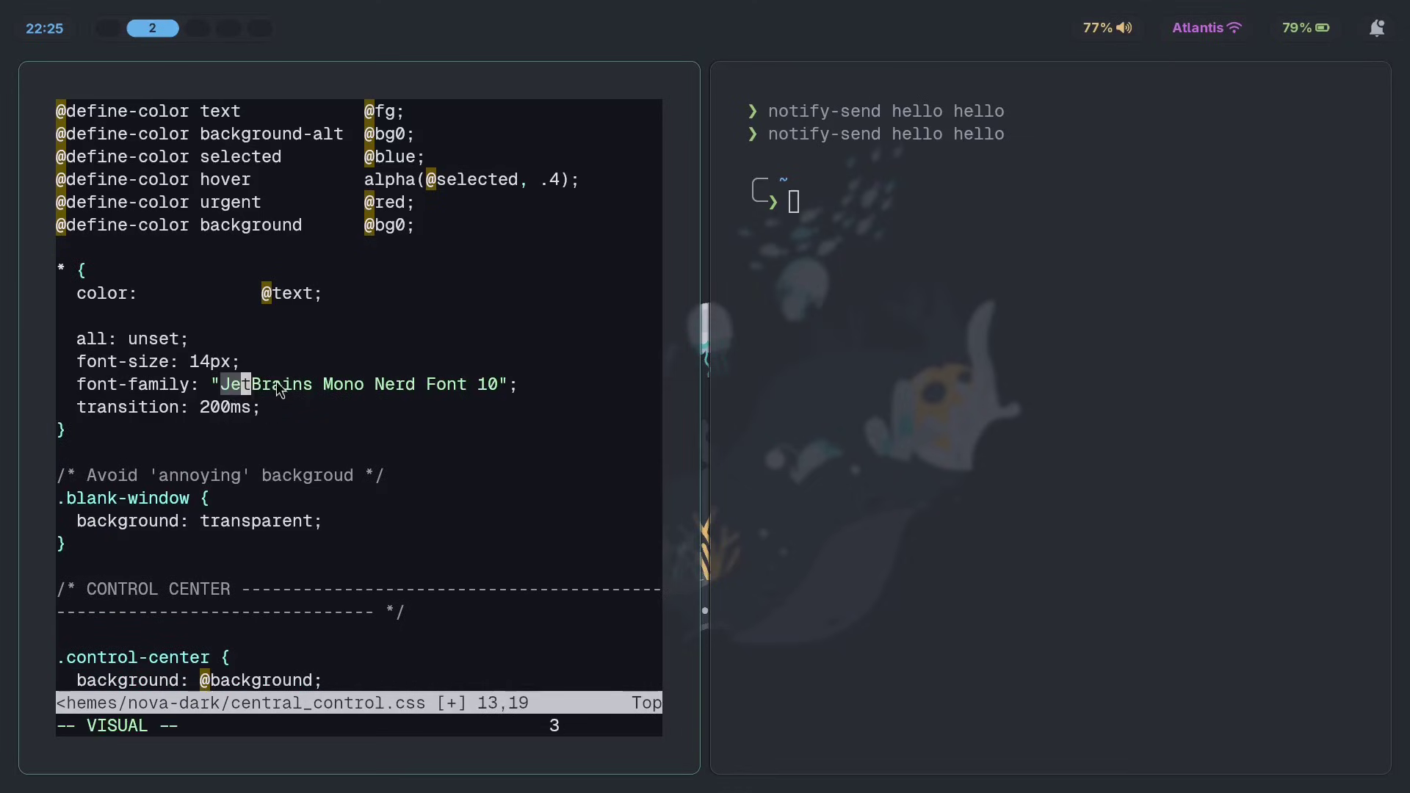
click(208, 385)
text(a)
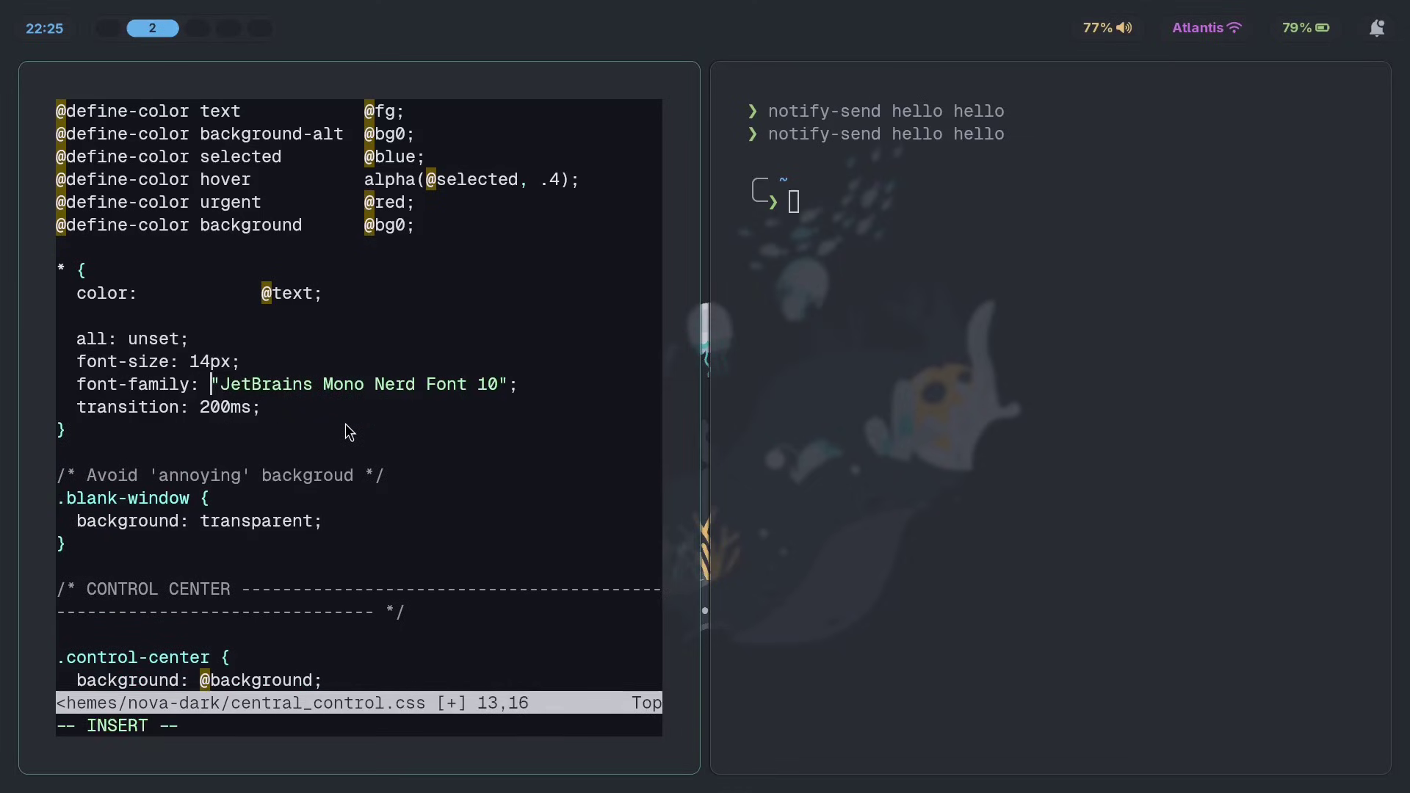
text("")
key(BackSpace)
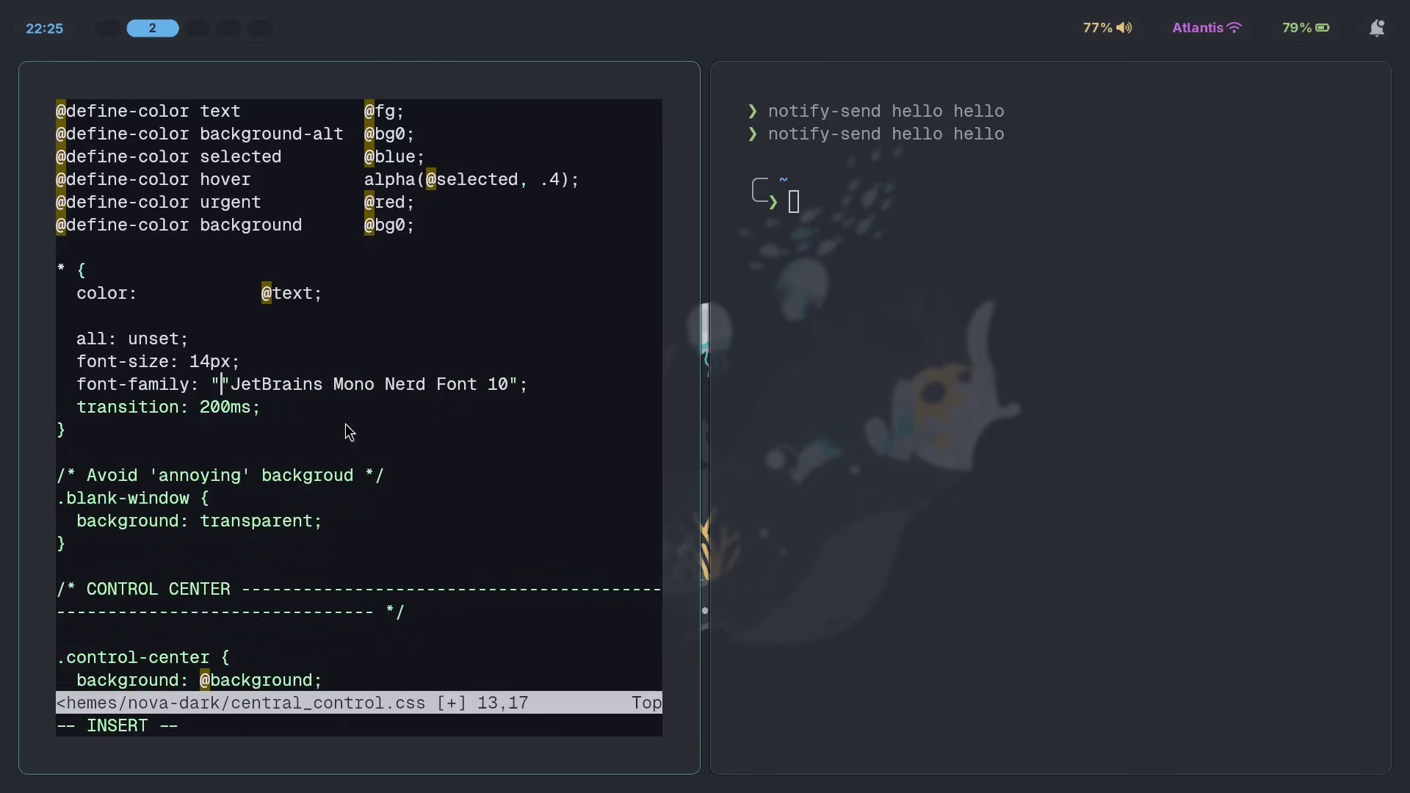
text(Adwaita Sans, )
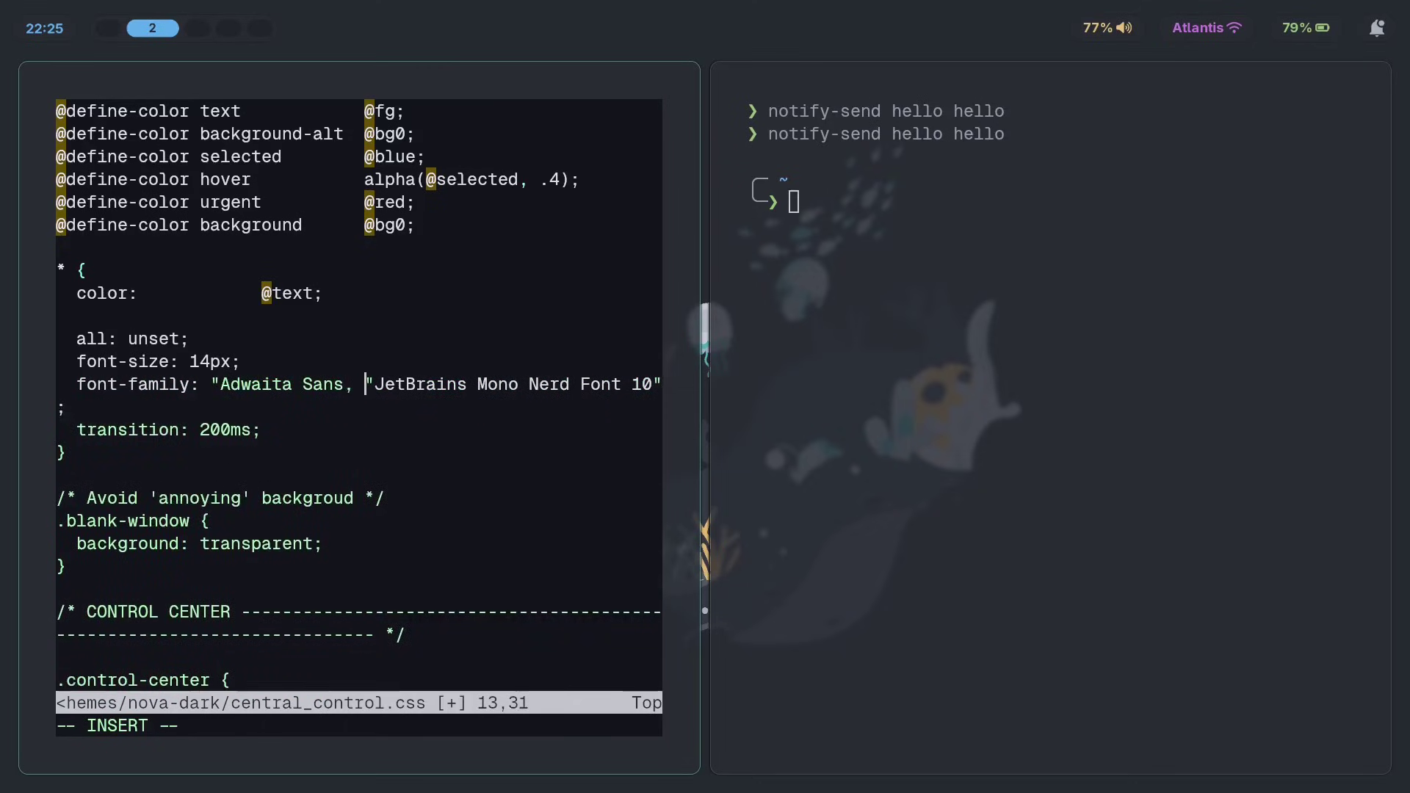
text(")
key(Escape)
key(h)
key(h)
key(x)
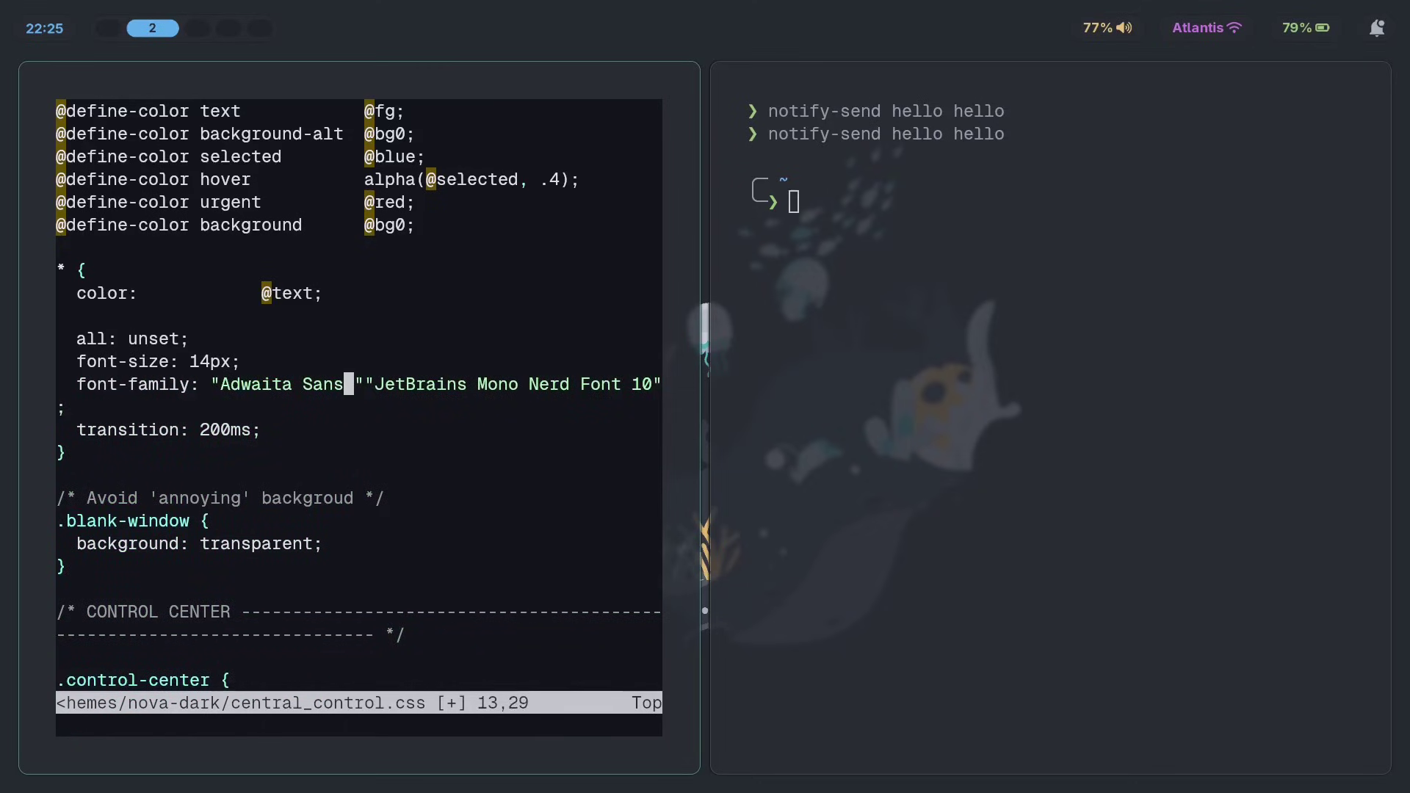
key(a)
key(Delete)
key(Escape)
text(i",)
key(Escape)
text(j:w)
key(Return)
Check the new font in the SwayNC control center, then close it.
click(1389, 28)
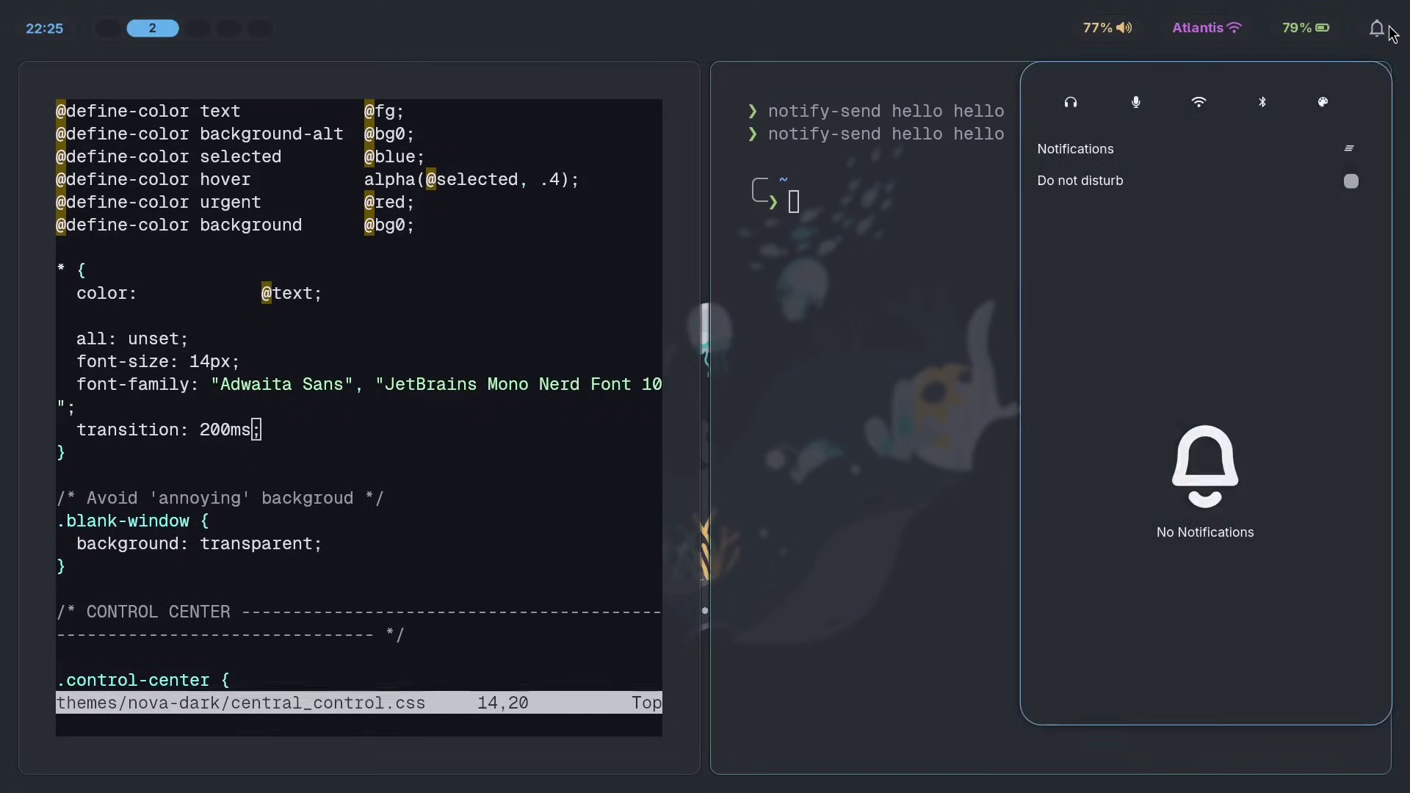
click(846, 321)
scroll(441, 390, down, 7)
scroll(426, 373, up, 7)
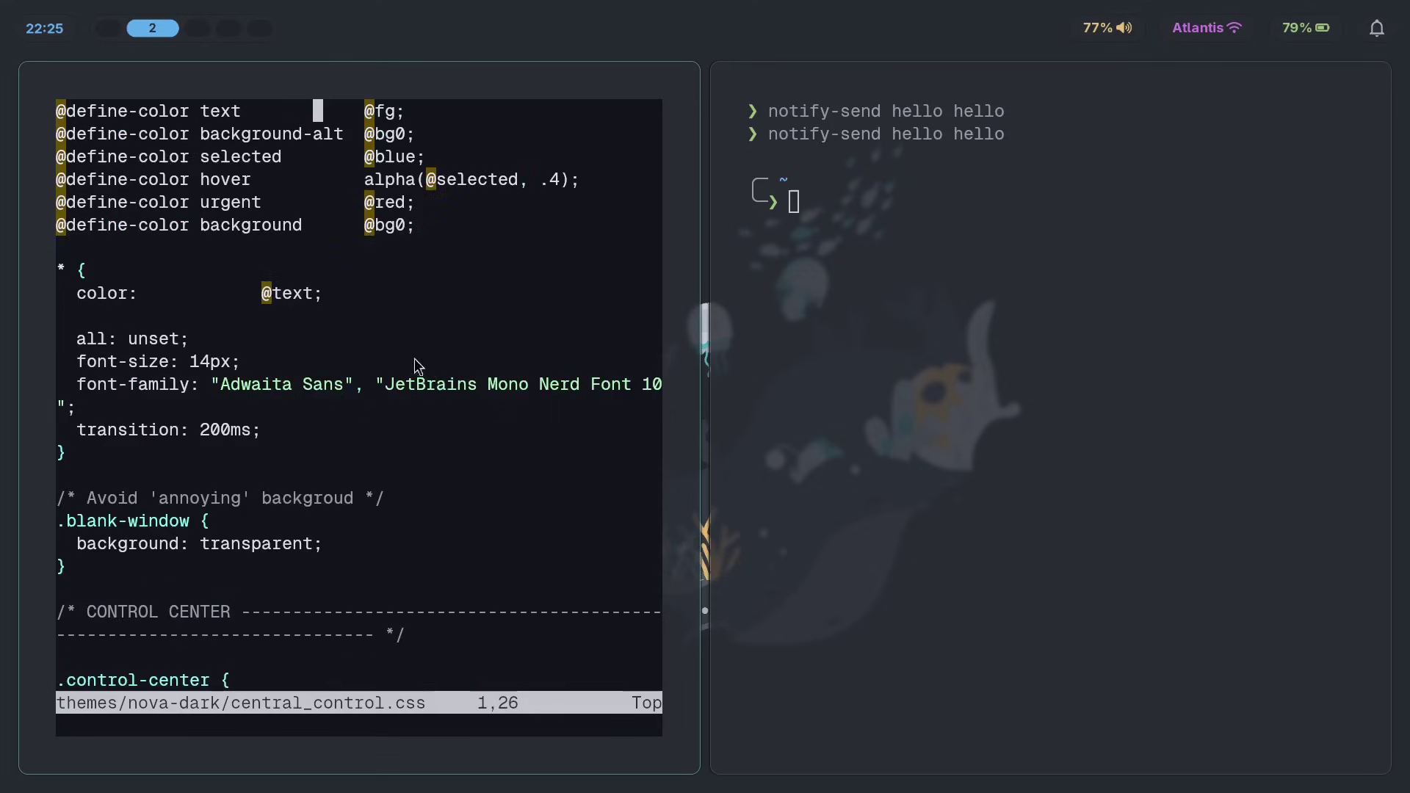
Remove the 10 size and change the second font to "JetBrainsMono Nerd Font Propo", then save.
drag(476, 386, 485, 387)
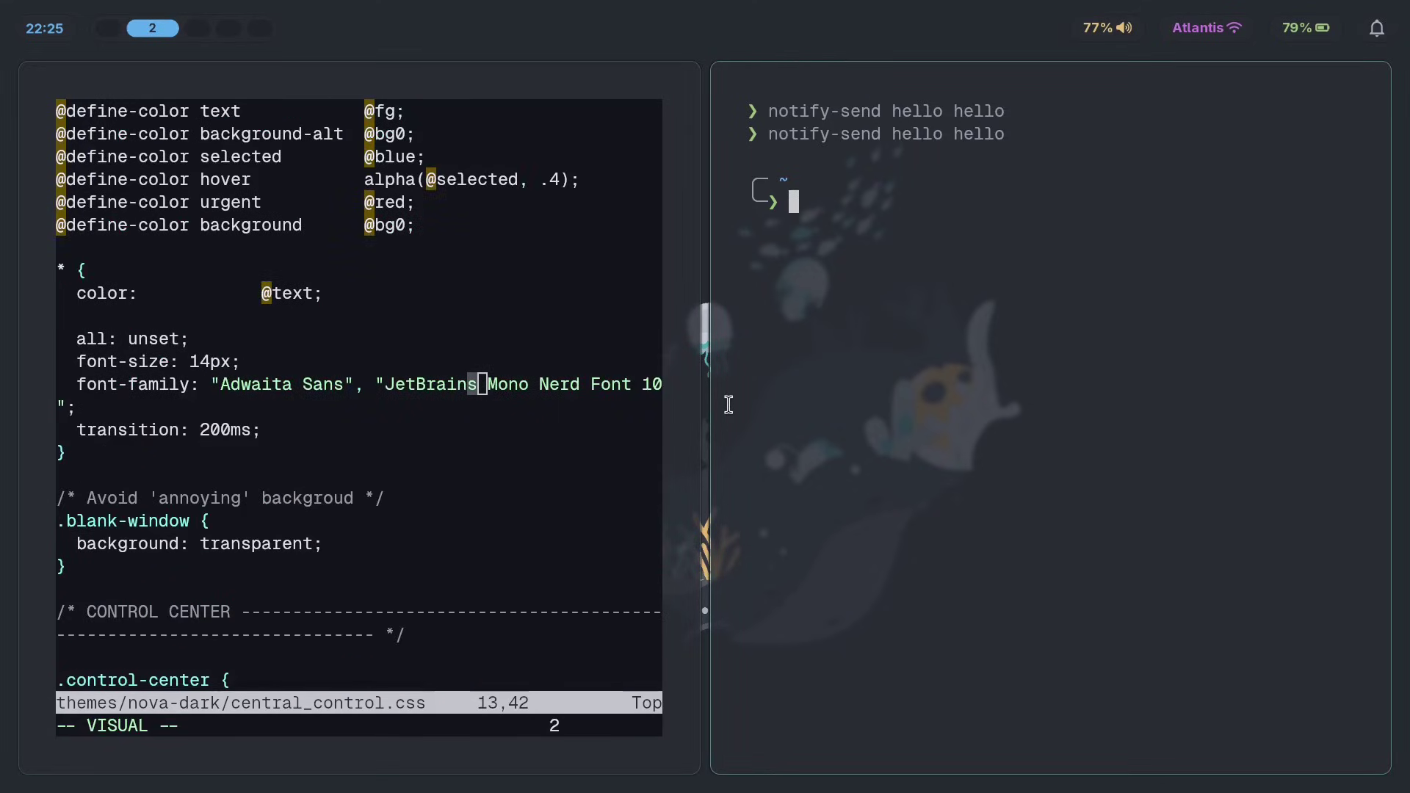
click(232, 361)
click(636, 385)
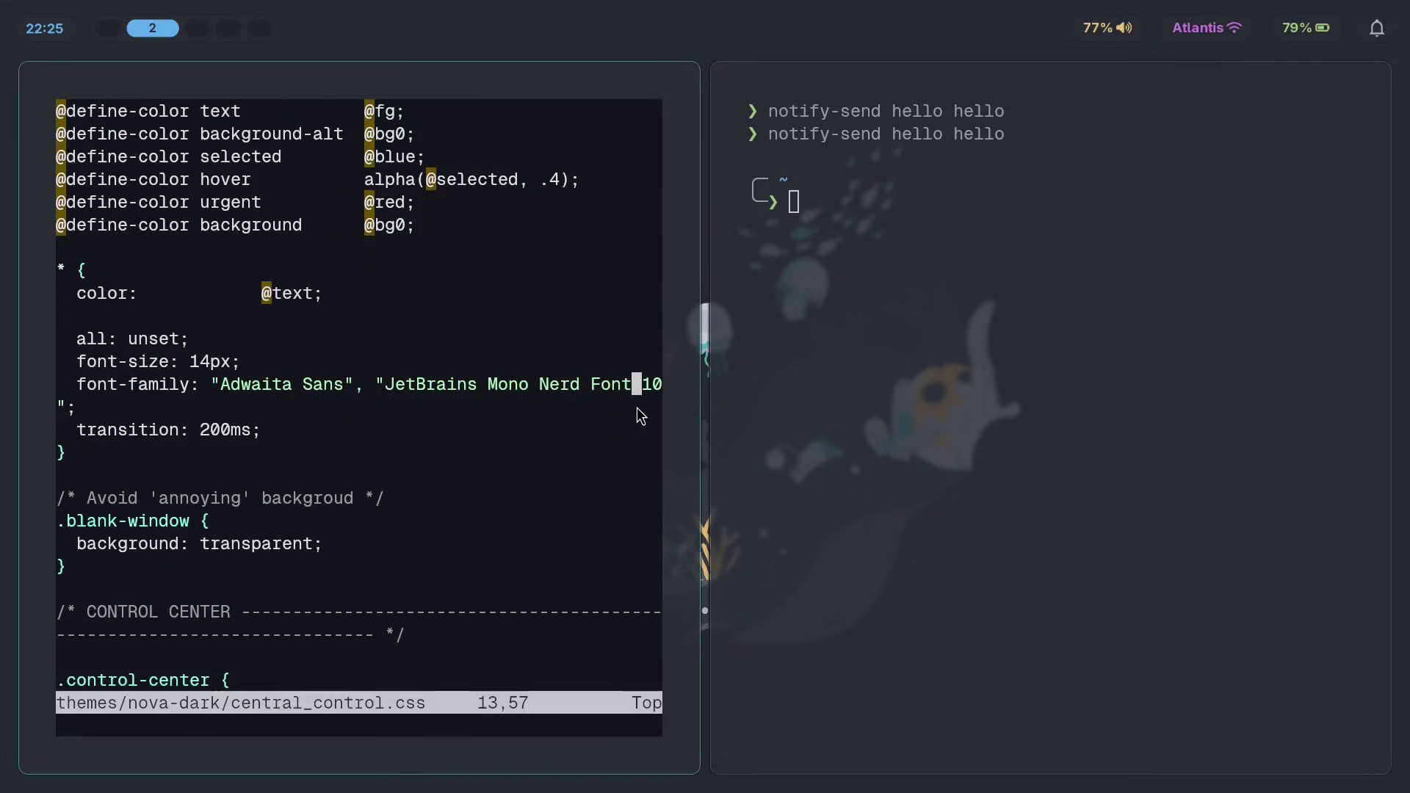
key(v)
key(e)
key(d)
key(j)
key(colon)
key(Escape)
key(k)
key(b)
key(b)
key(b)
key(b)
text(whx)
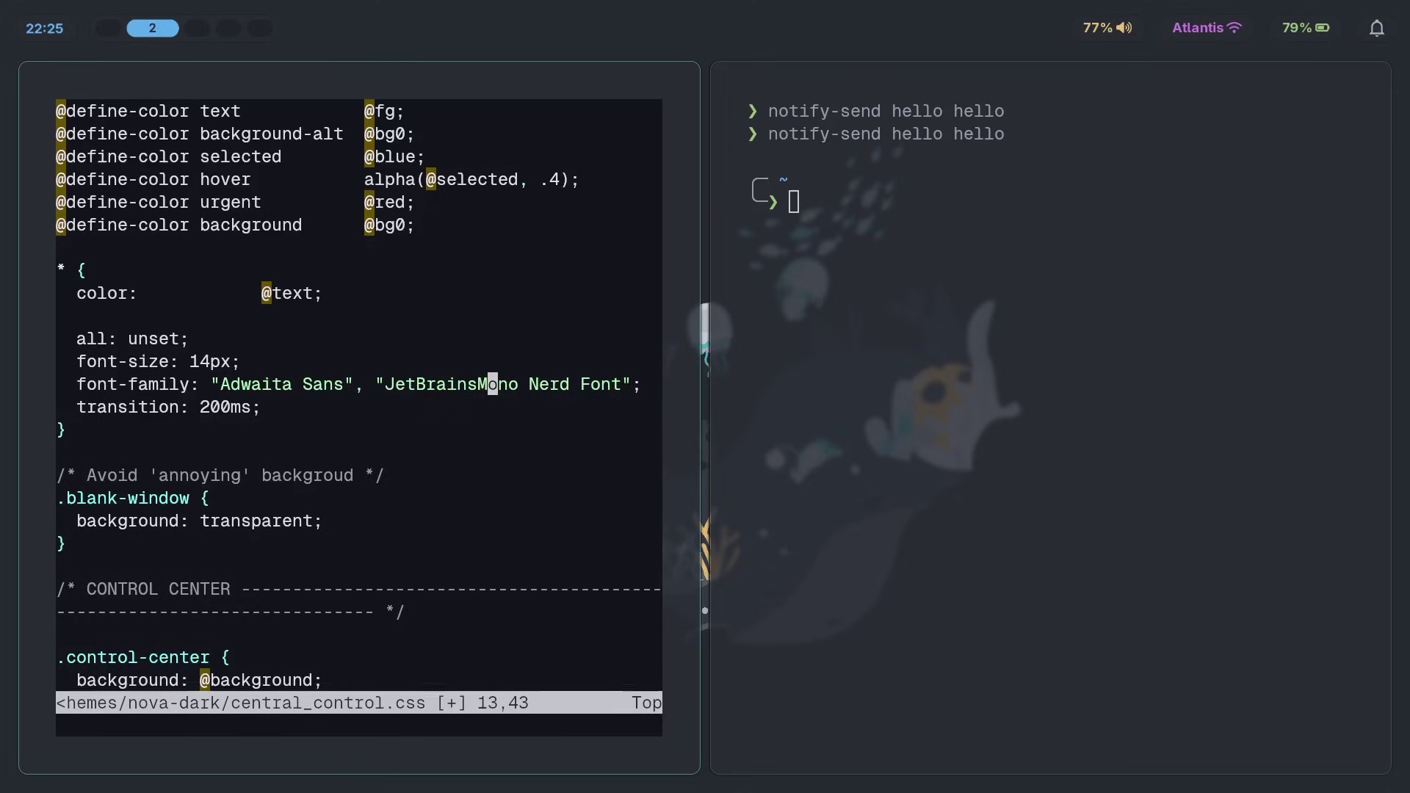
text($hi Propo)
key(Escape)
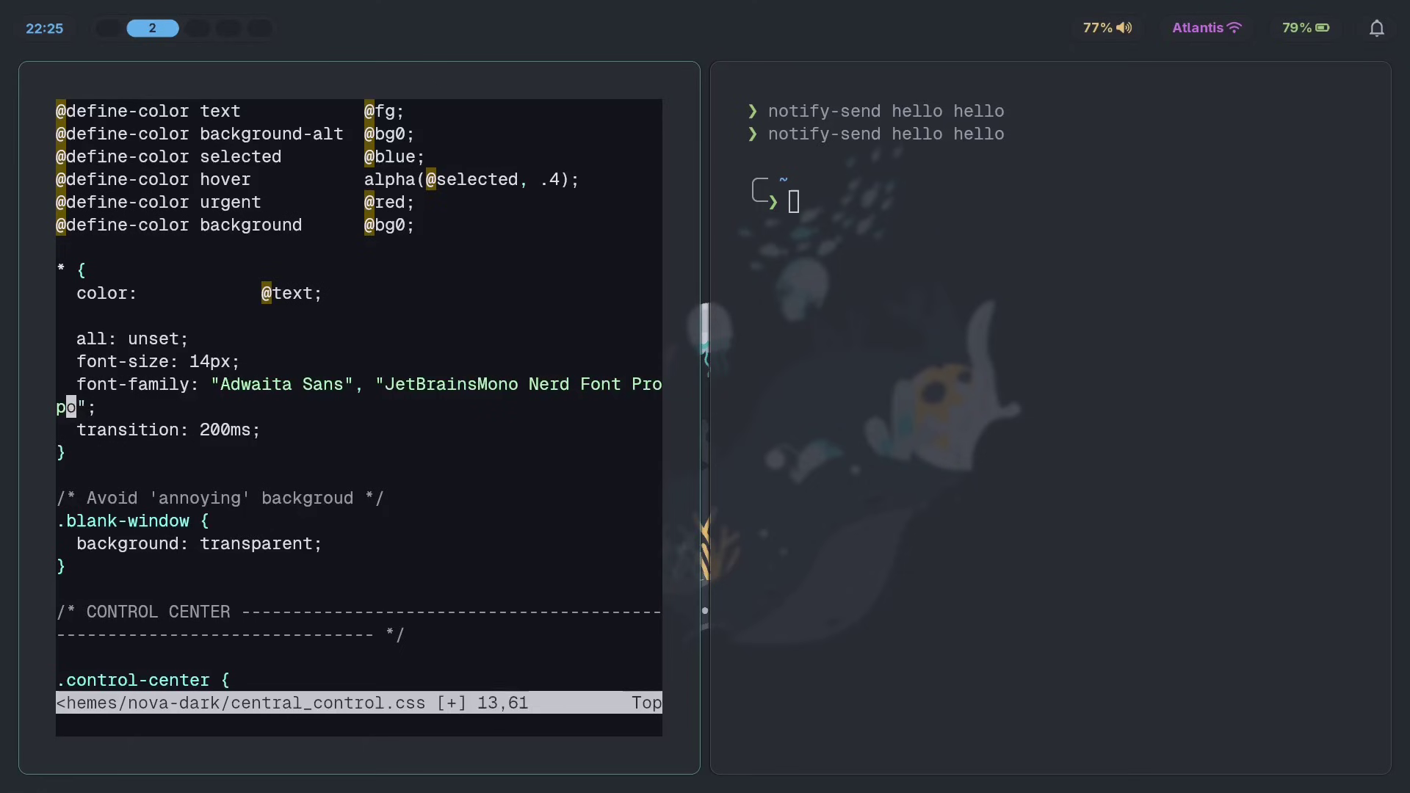
key(j)
key(colon)
text(w)
key(Return)
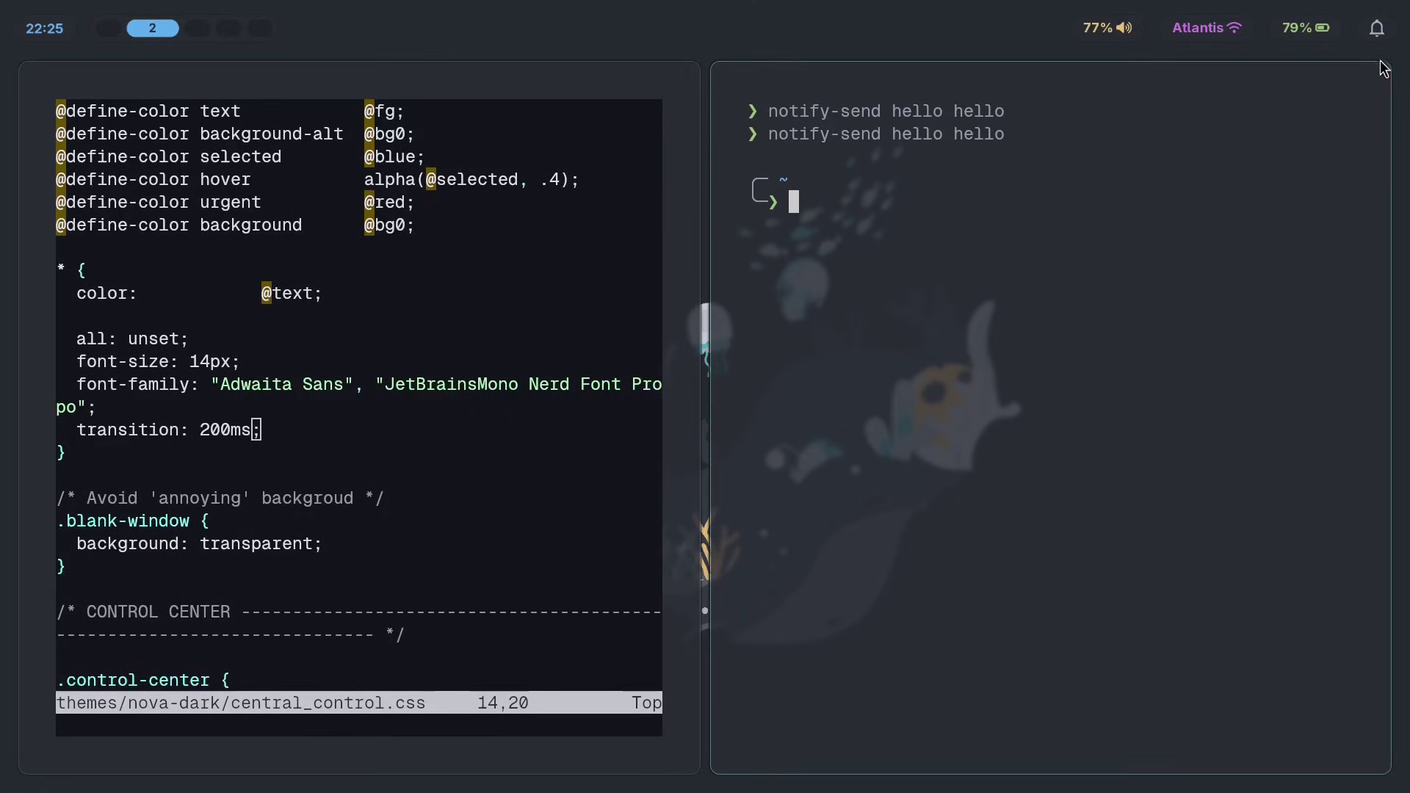
Preview the updated font in the control center and return to the font-family line.
click(1377, 29)
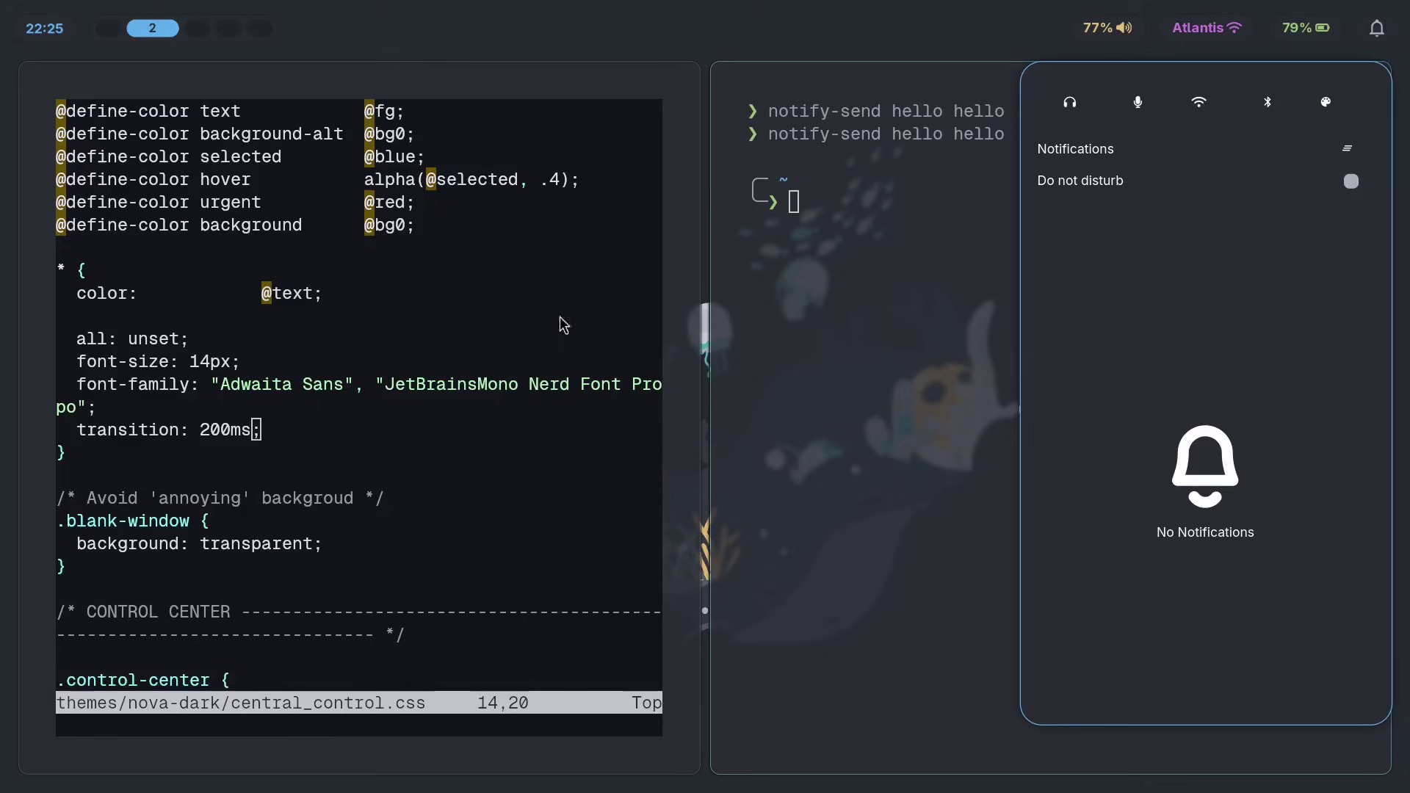
click(622, 325)
drag(61, 475, 71, 452)
click(346, 408)
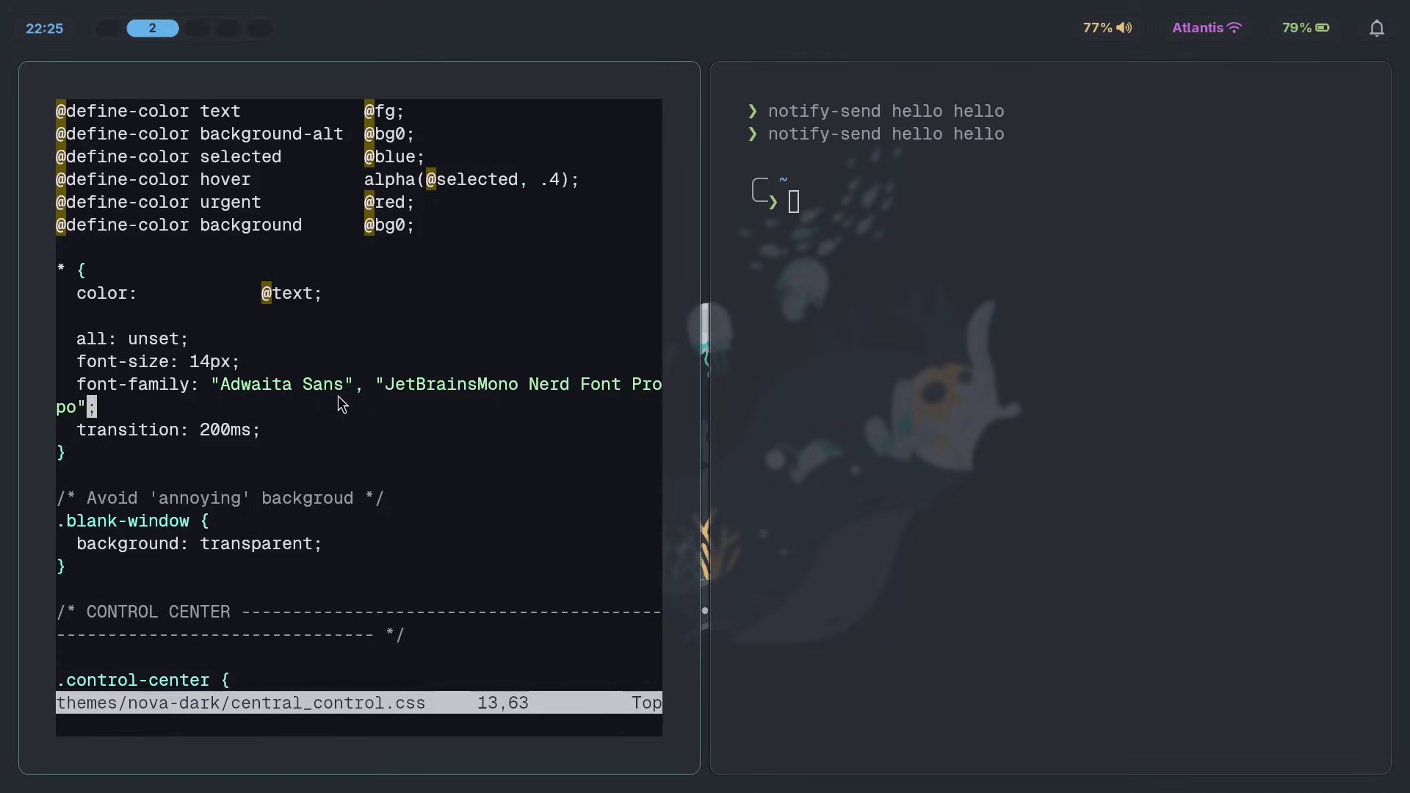
Quit the stylesheet and open config.json in Neovim.
text(:q)
key(Return)
text(nvim )
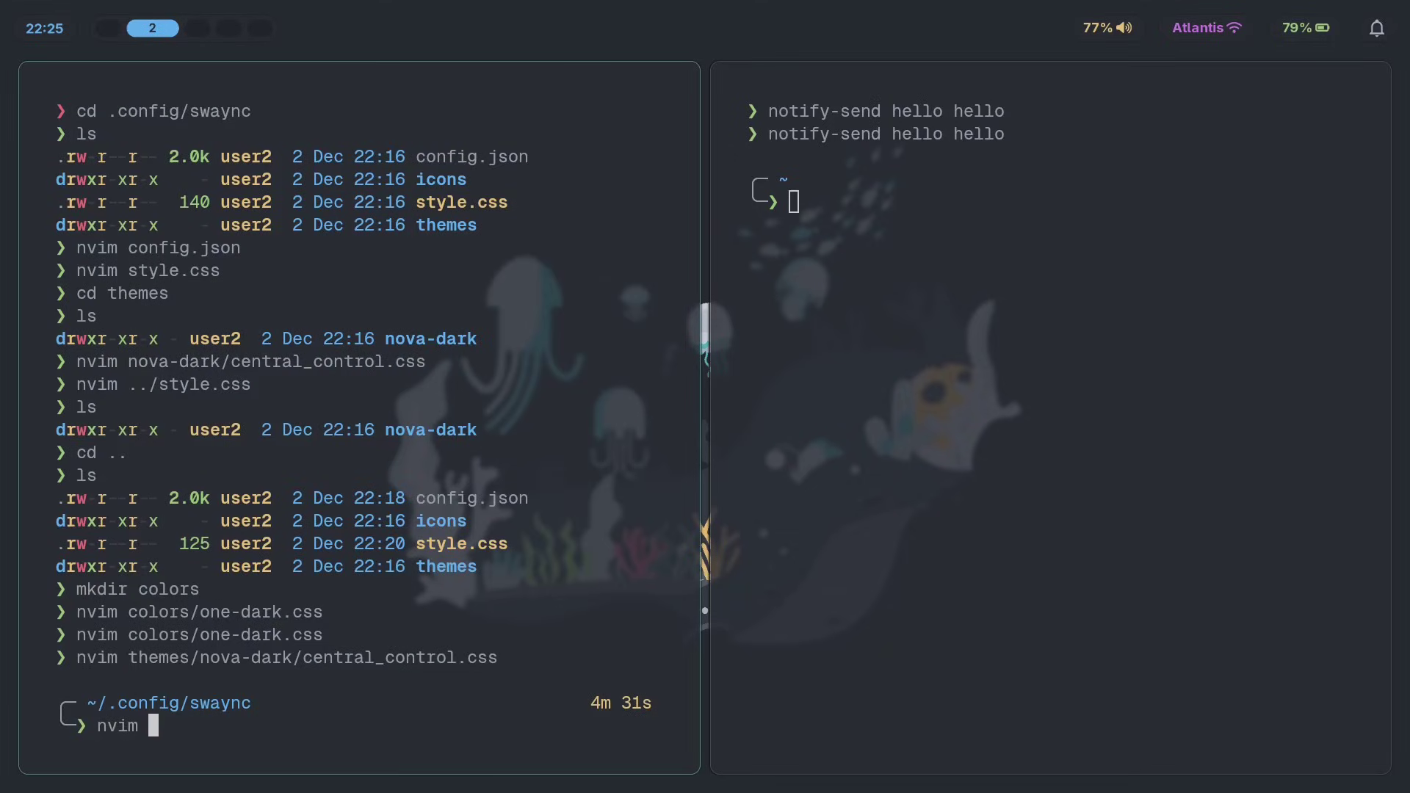
text(con)
key(Tab)
key(Return)
Delete the trailing spaces after the headphone and wifi icon labels and save config.json.
key(j)
key(j)
key(j)
scroll(298, 396, down, 13)
scroll(310, 415, down, 9)
click(275, 211)
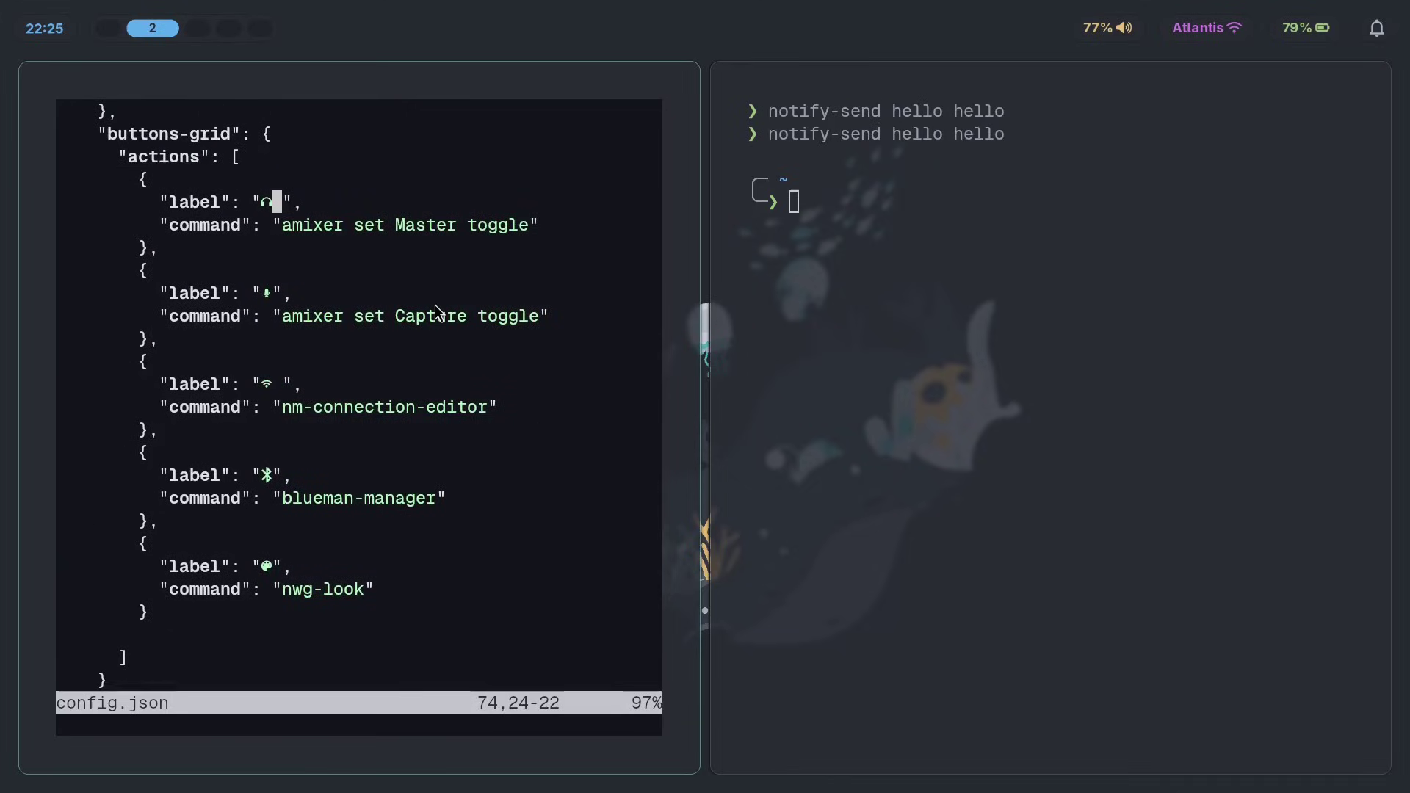
key(x)
key(j)
key(j)
key(j)
key(j)
key(h)
key(l)
key(h)
key(l)
key(j)
key(j)
key(j)
key(j)
key(x)
key(j)
key(j)
key(j)
key(j)
key(j)
key(j)
key(j)
text(:w)
key(Return)
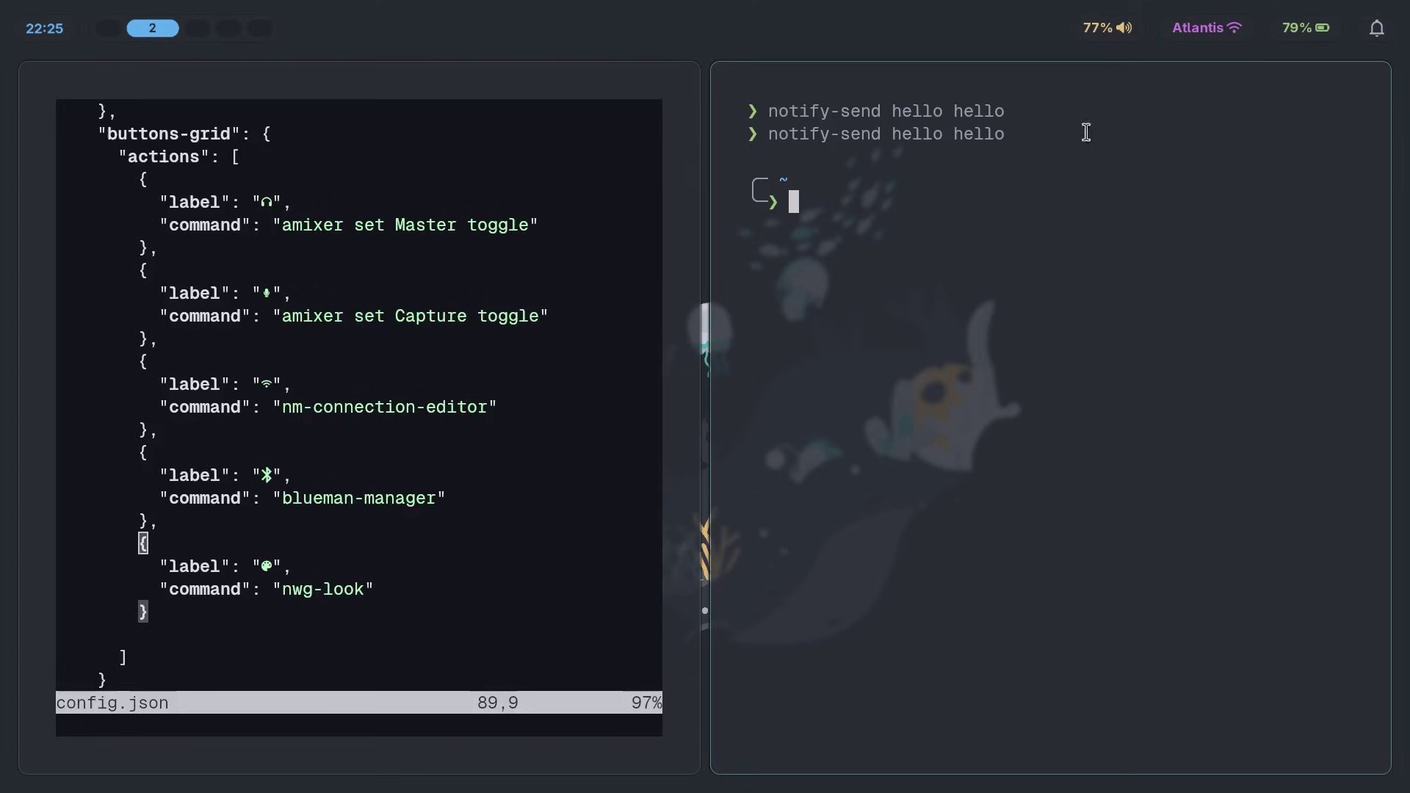
Test the button grid, launching nwg-look from the palette button, then close it.
click(1389, 30)
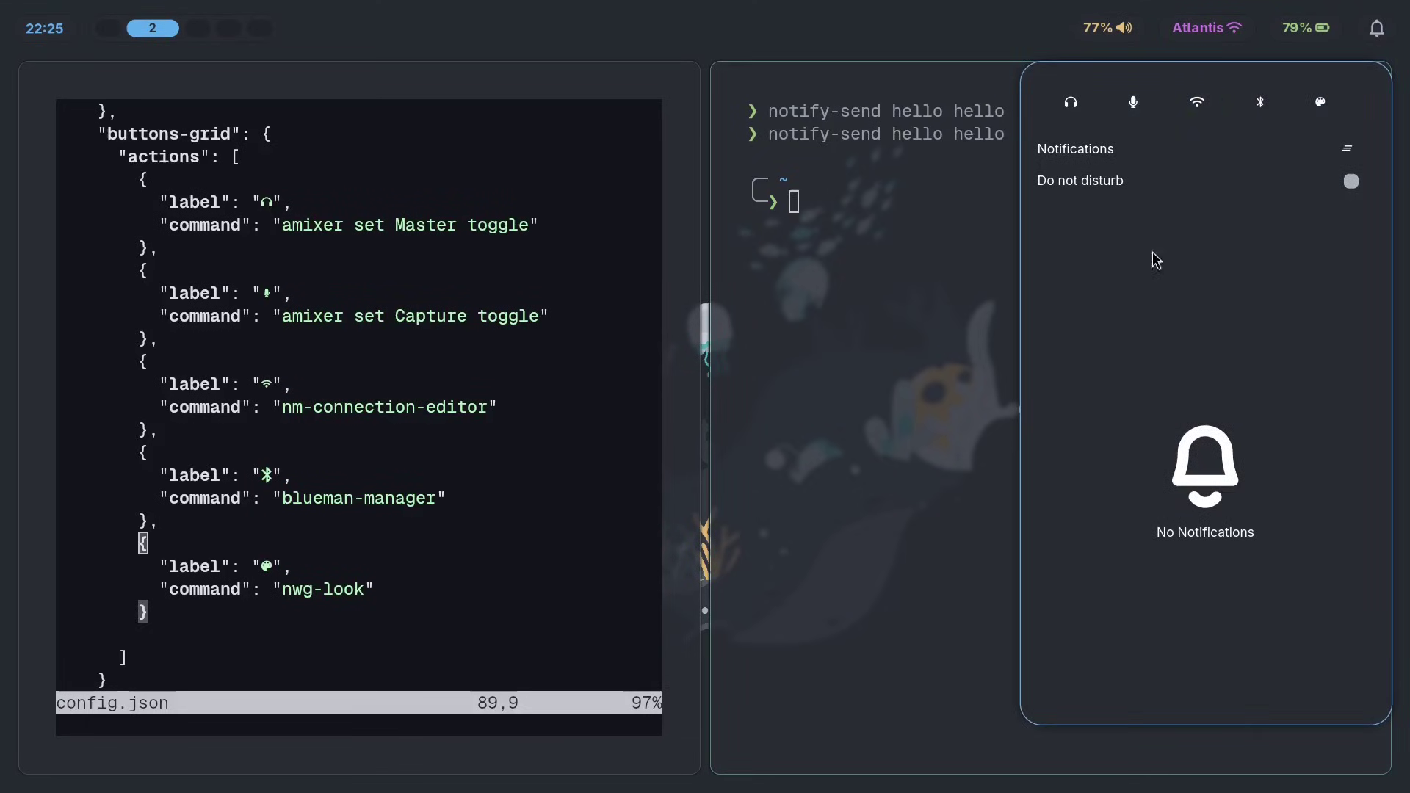
click(736, 562)
click(220, 616)
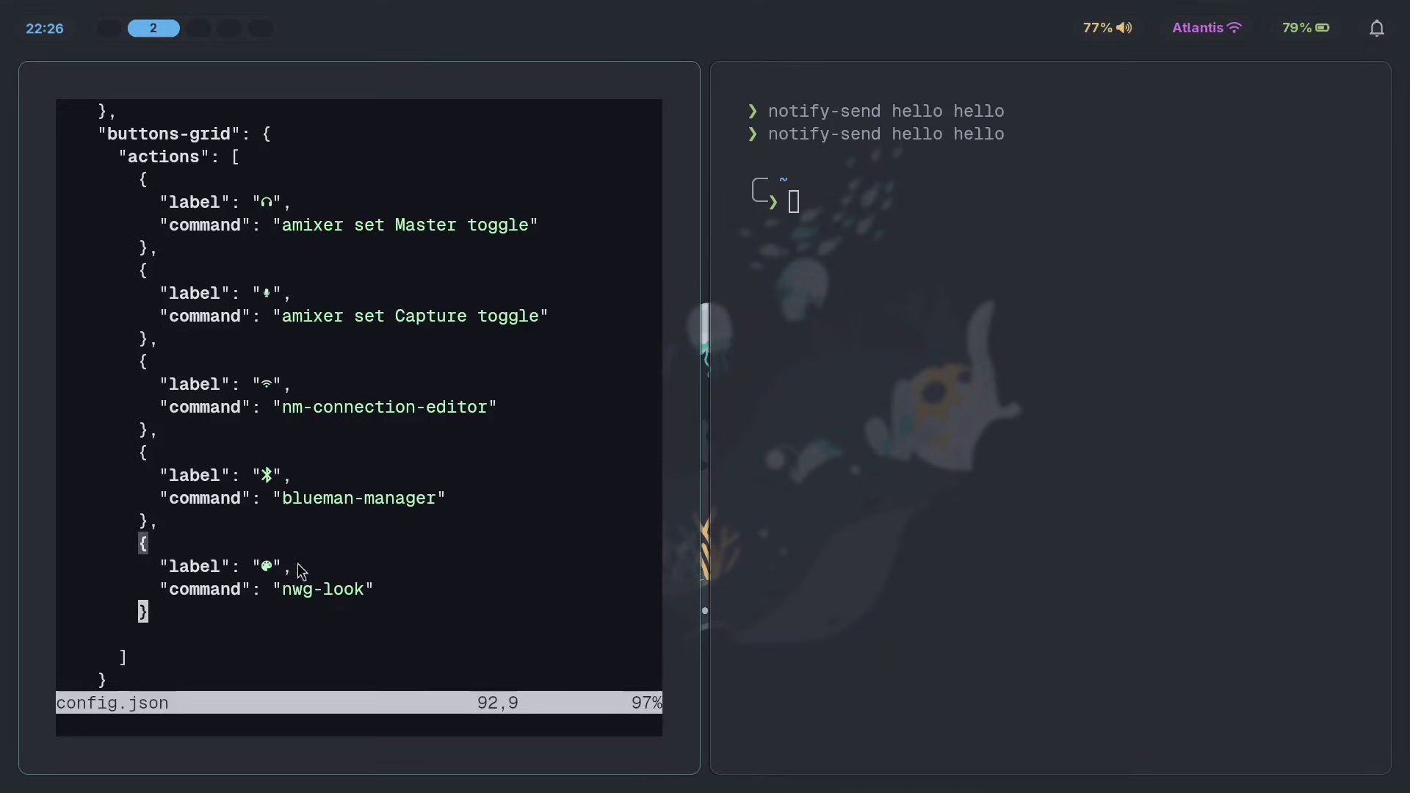
click(359, 589)
click(1376, 28)
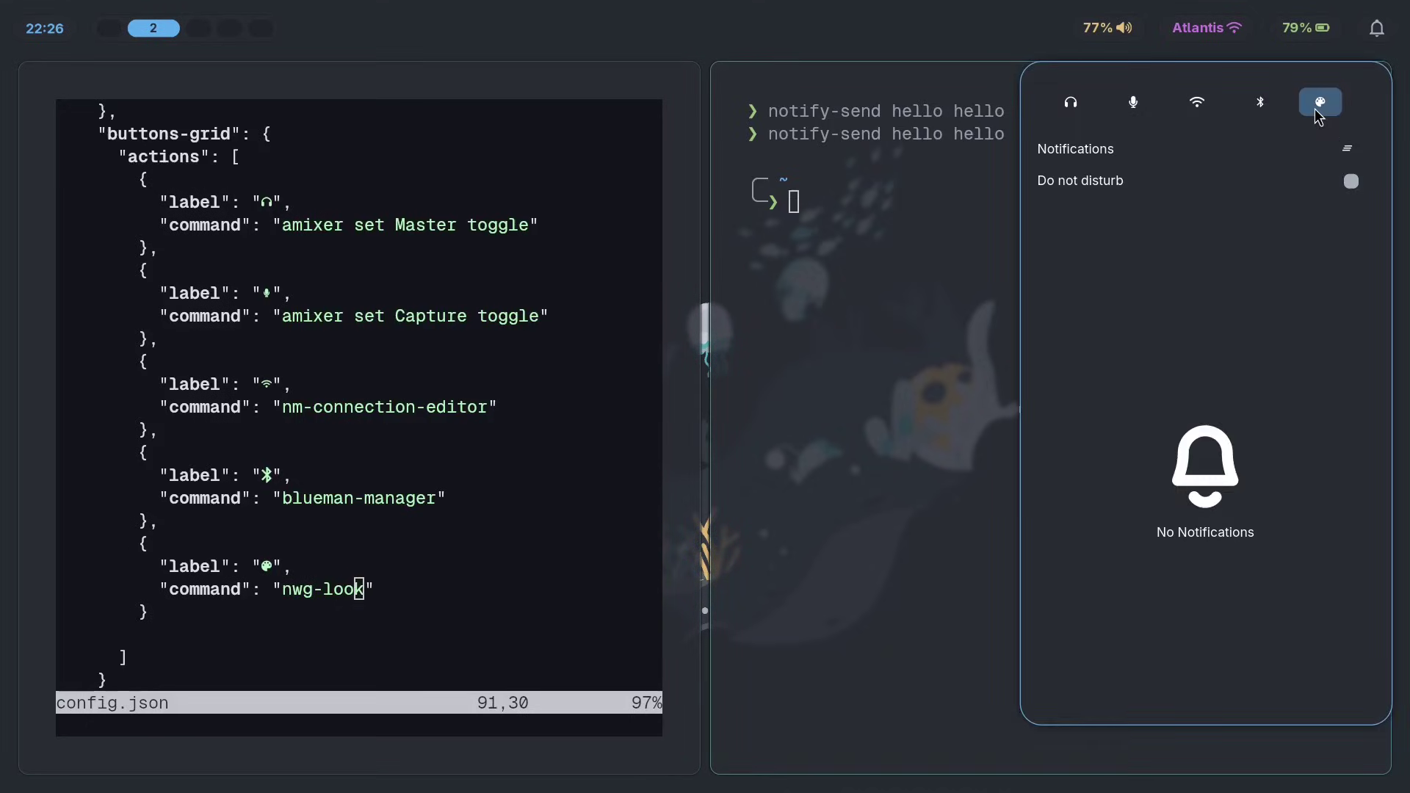
click(1318, 104)
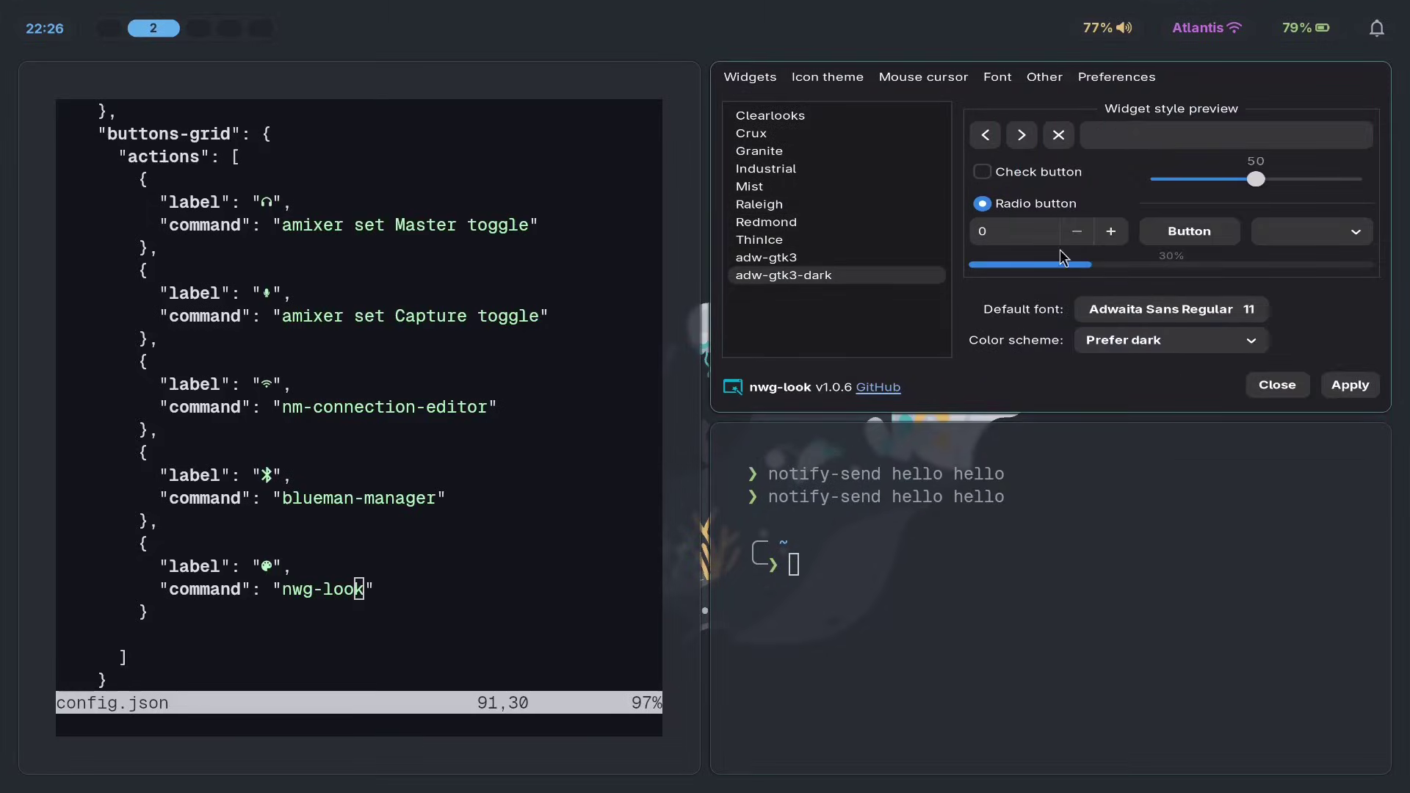
key(super+q)
Review the Bluetooth, network, microphone and volume button entries in config.json.
click(380, 498)
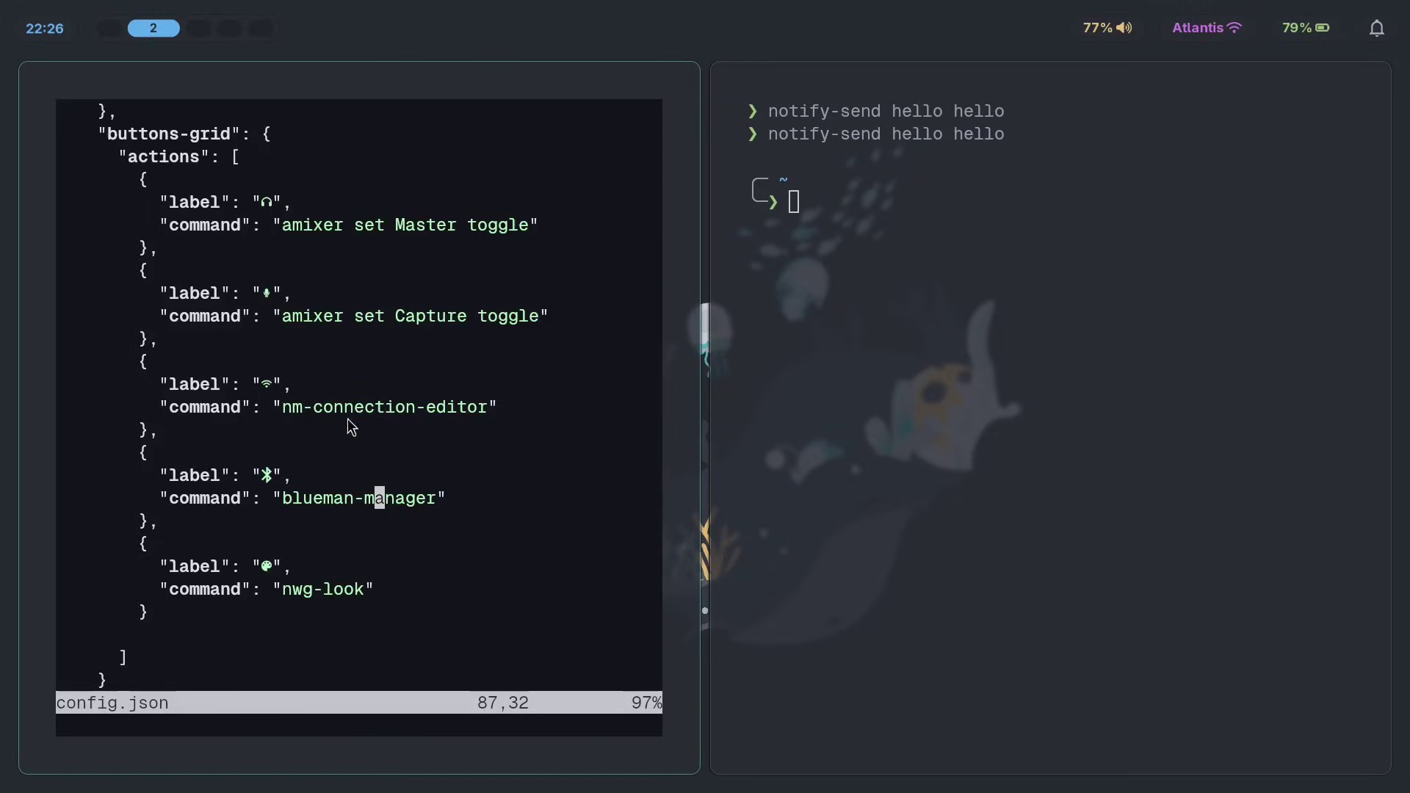
drag(346, 441, 236, 434)
click(309, 416)
drag(601, 316, 277, 299)
click(279, 292)
click(557, 230)
click(352, 249)
scroll(542, 375, up, 13)
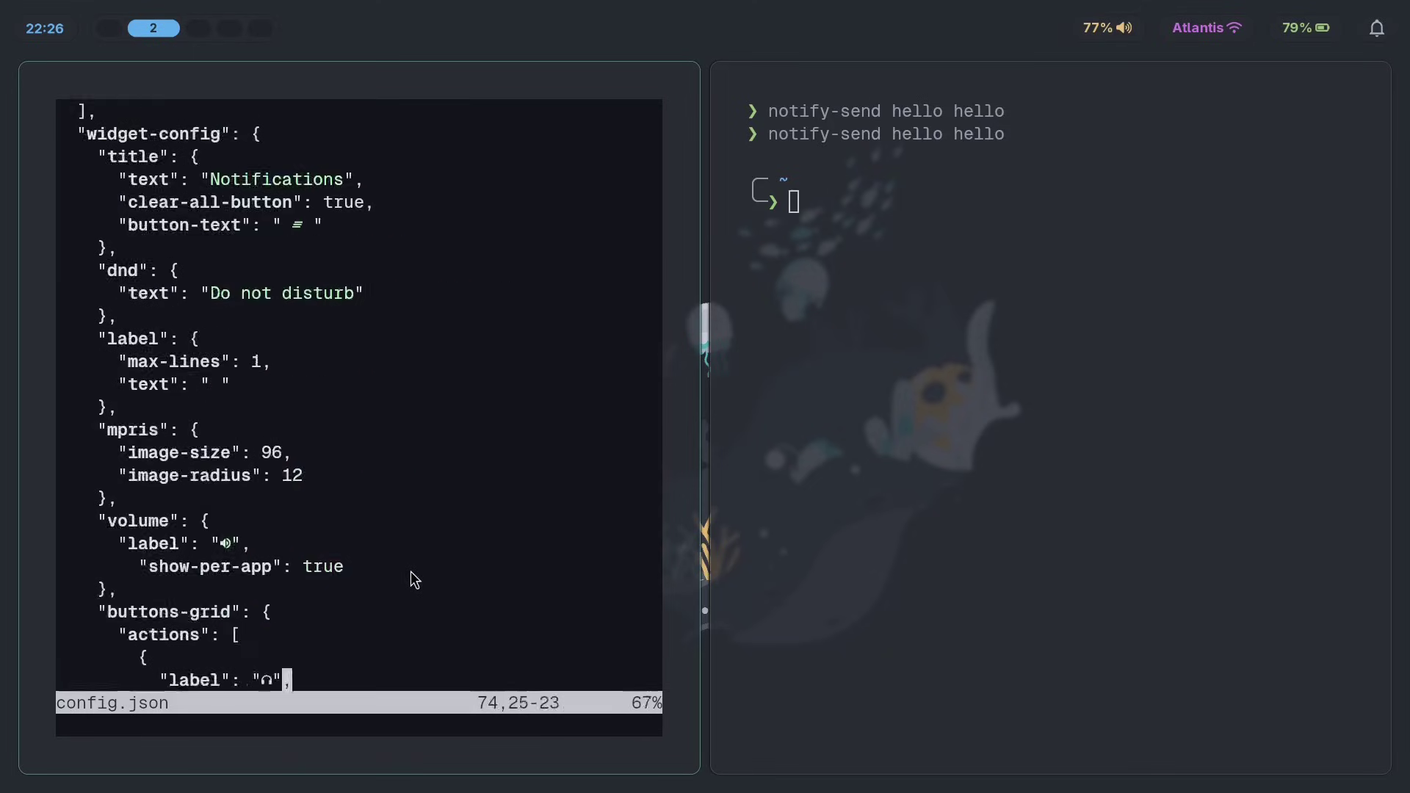
Close Neovim and the kitty terminal with Super+Q, then open and close the SwayNC panel.
key(super+q)
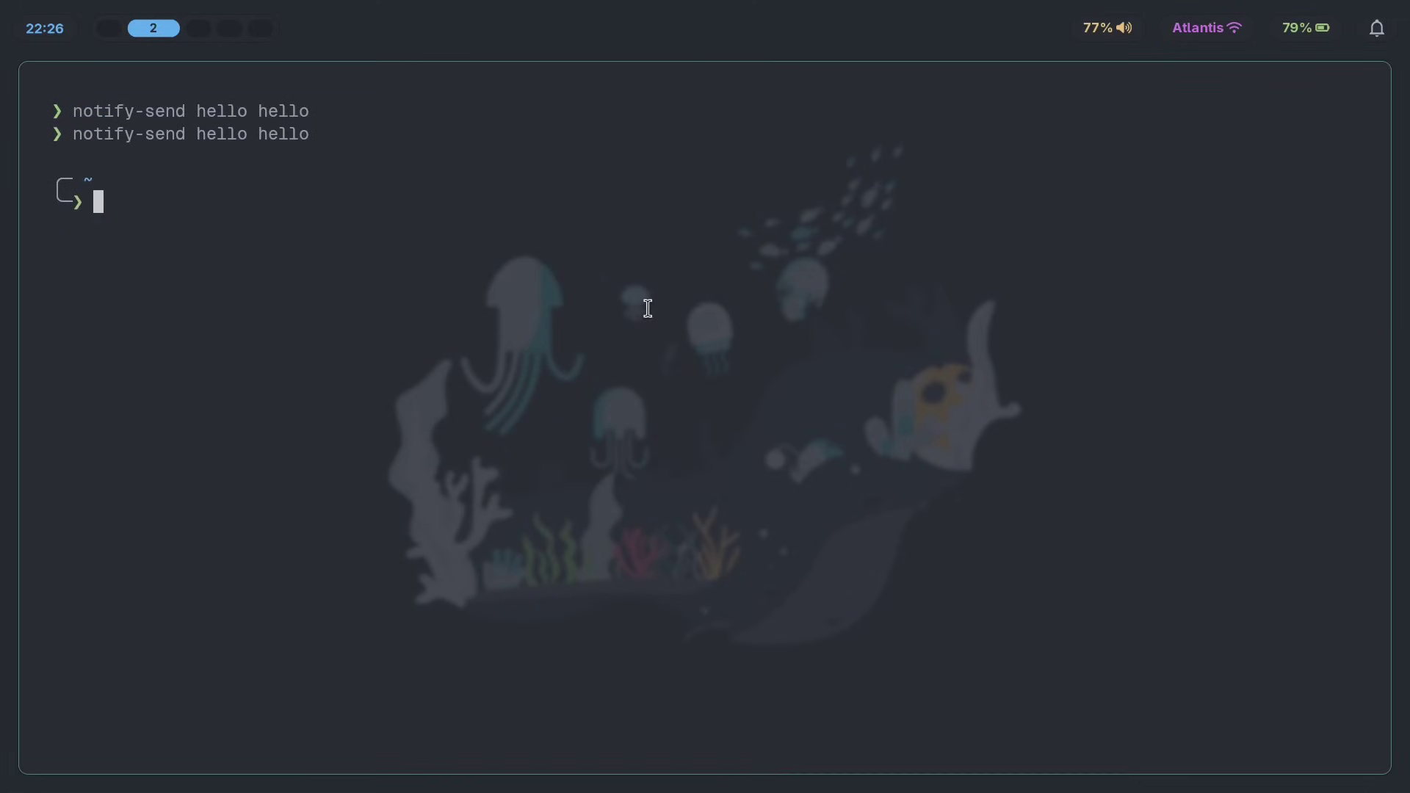
key(super+q)
click(1375, 33)
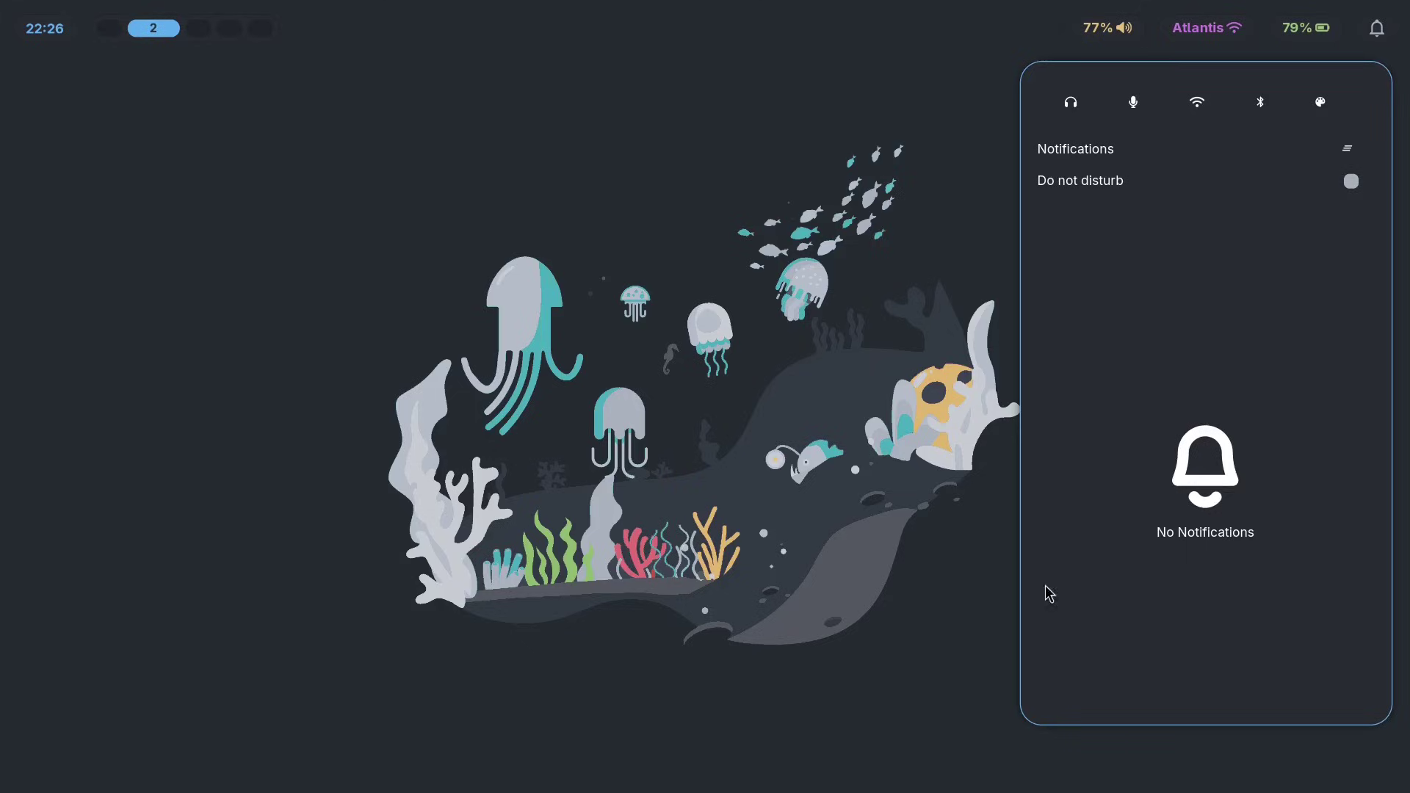
click(1368, 33)
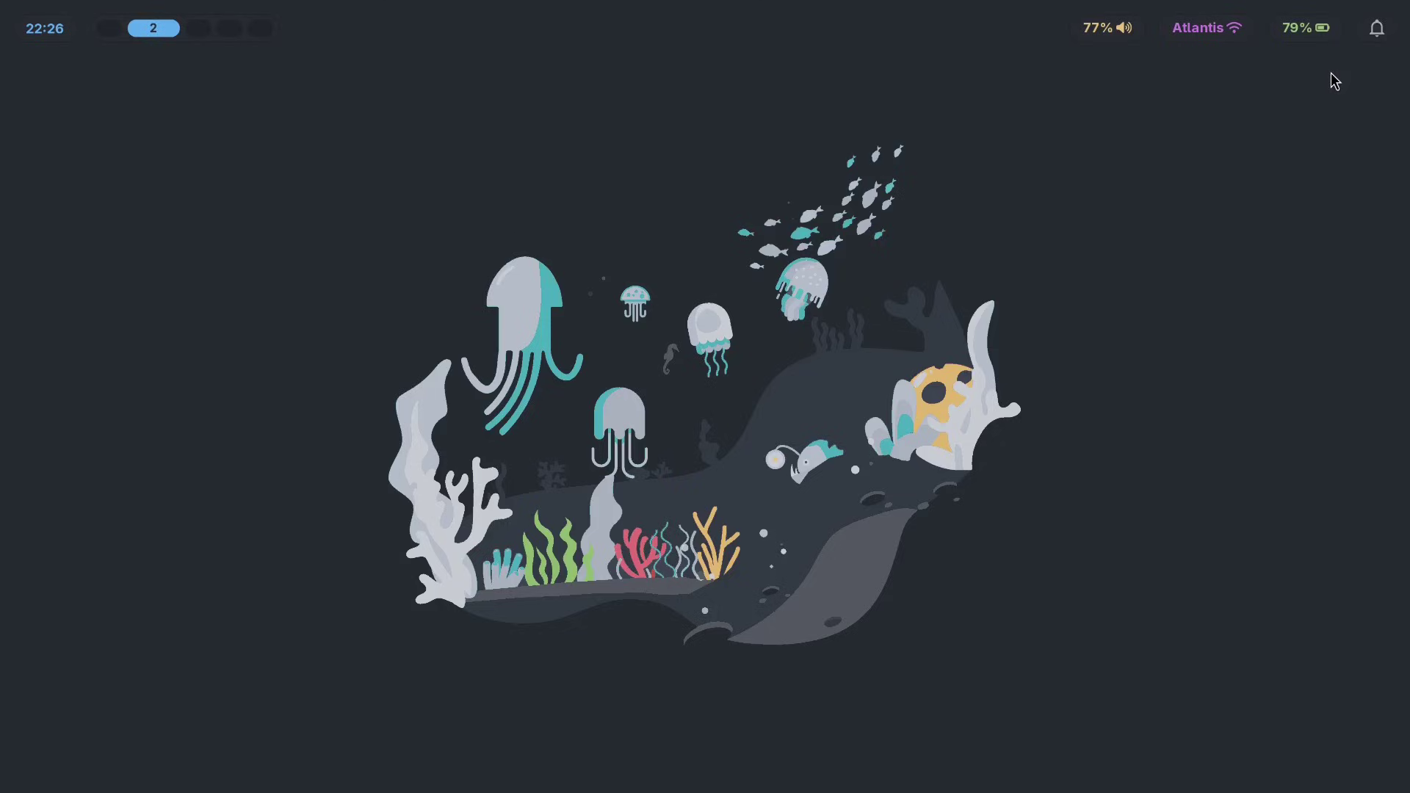